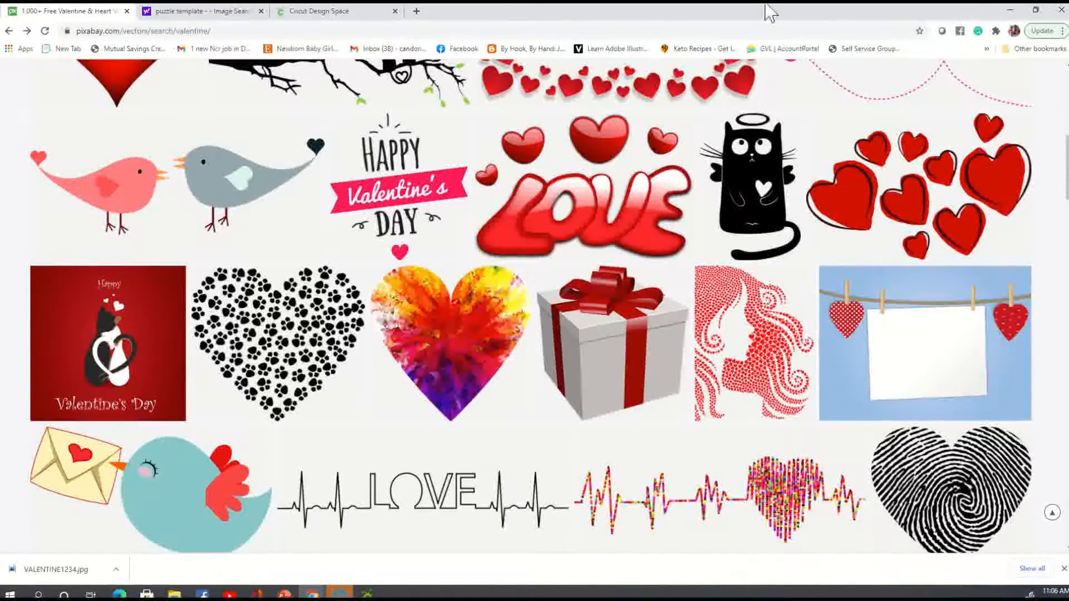
Limit the valentine image search to photos and look through the results
mouse_move(681, 58)
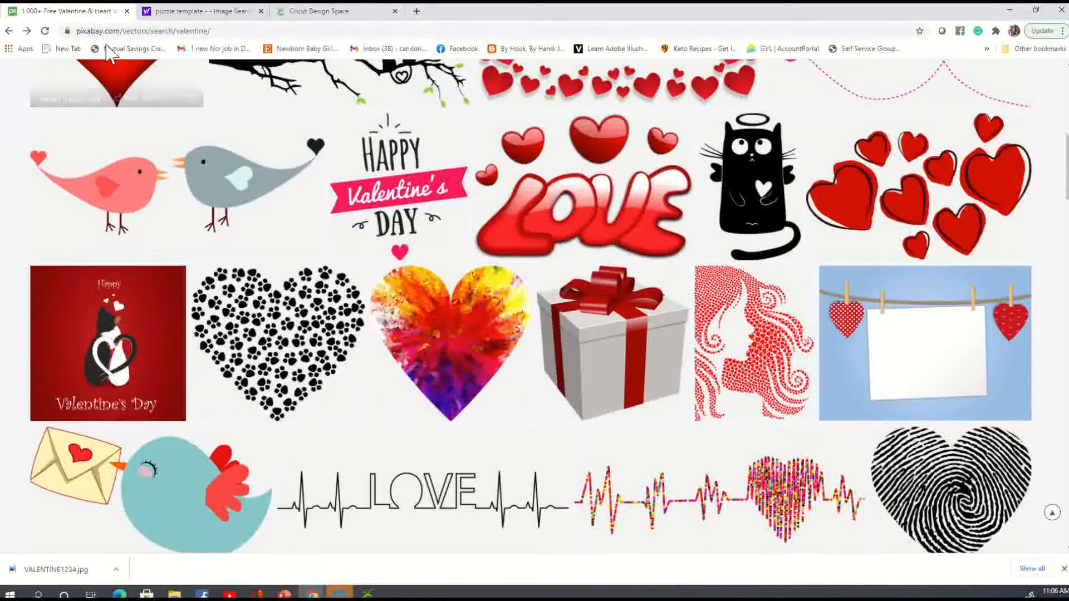
scroll(312, 288, "up", 8)
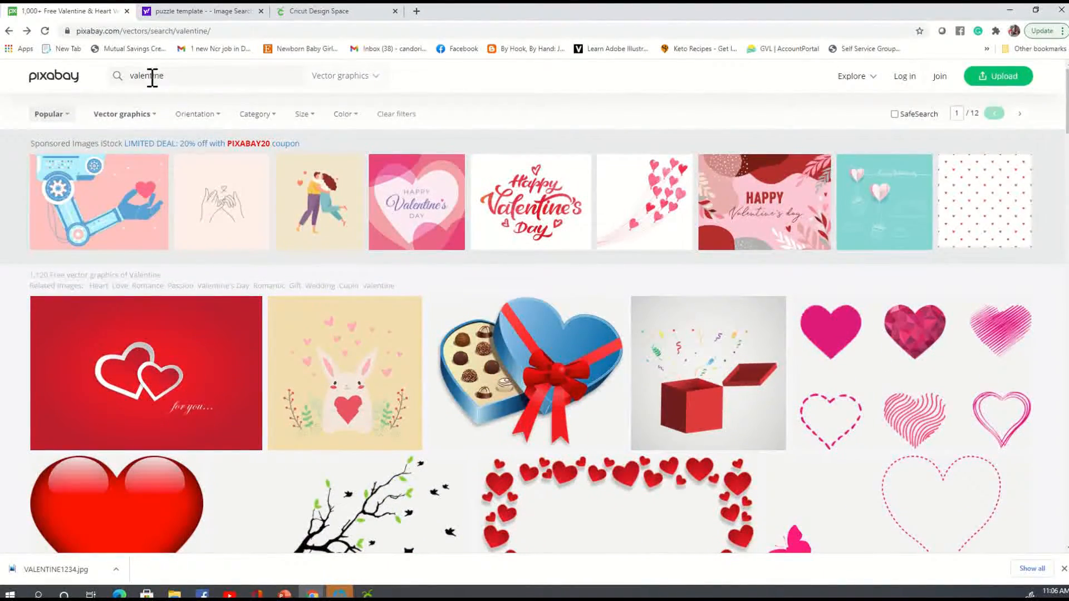
left_click_drag(190, 78, 131, 73)
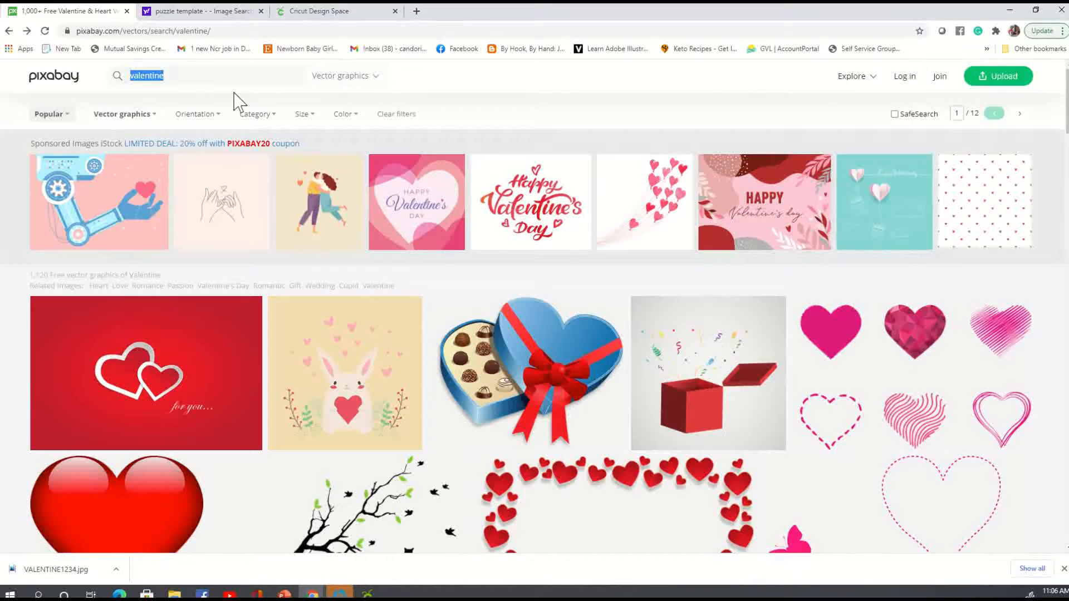
left_click(378, 86)
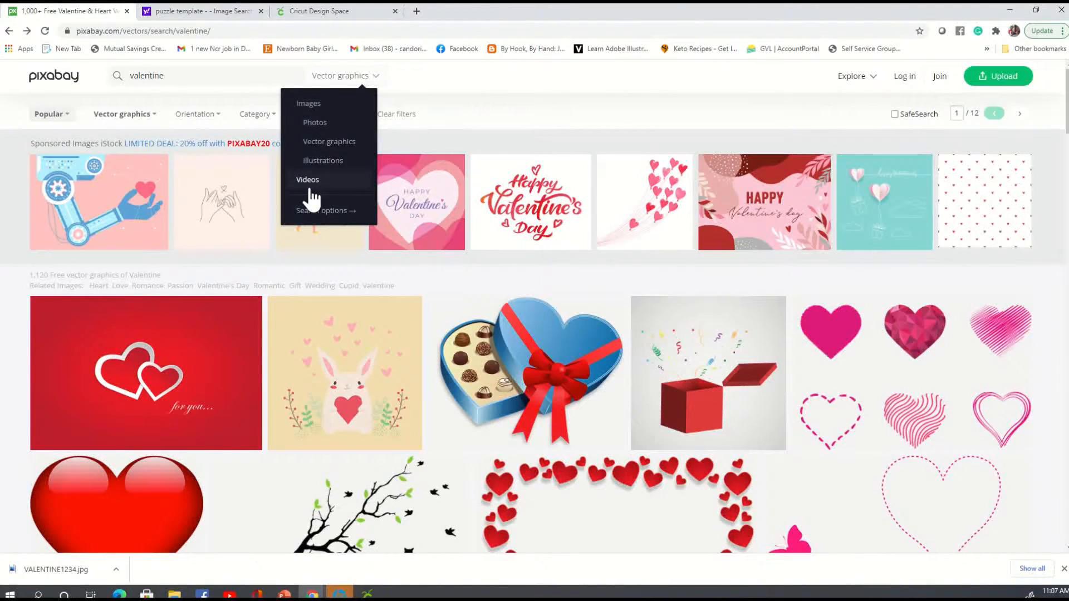
left_click(316, 123)
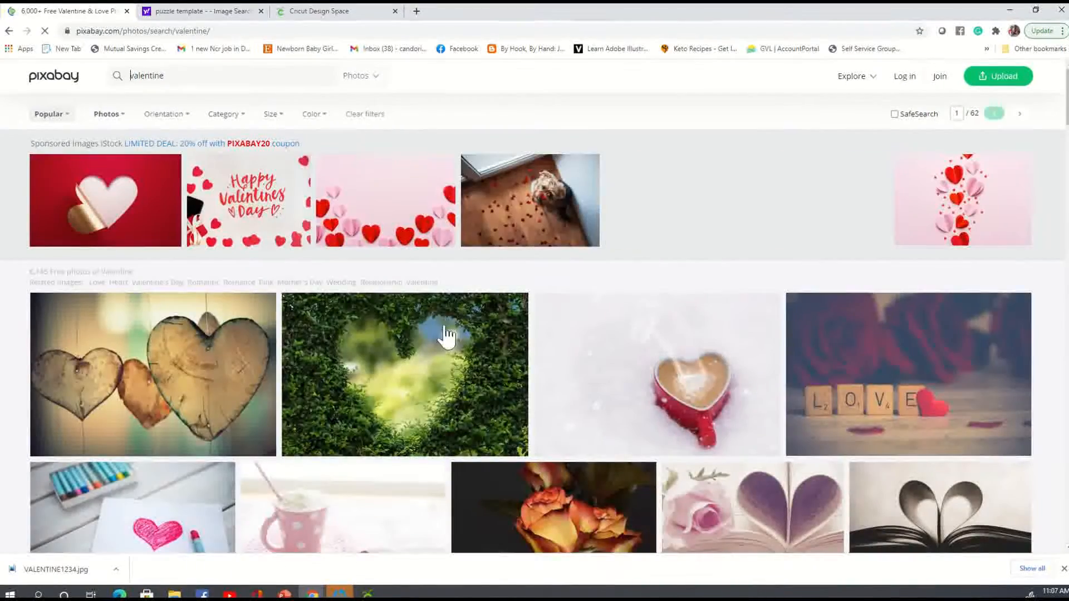
scroll(446, 334, "down", 10)
scroll(460, 341, "down", 11)
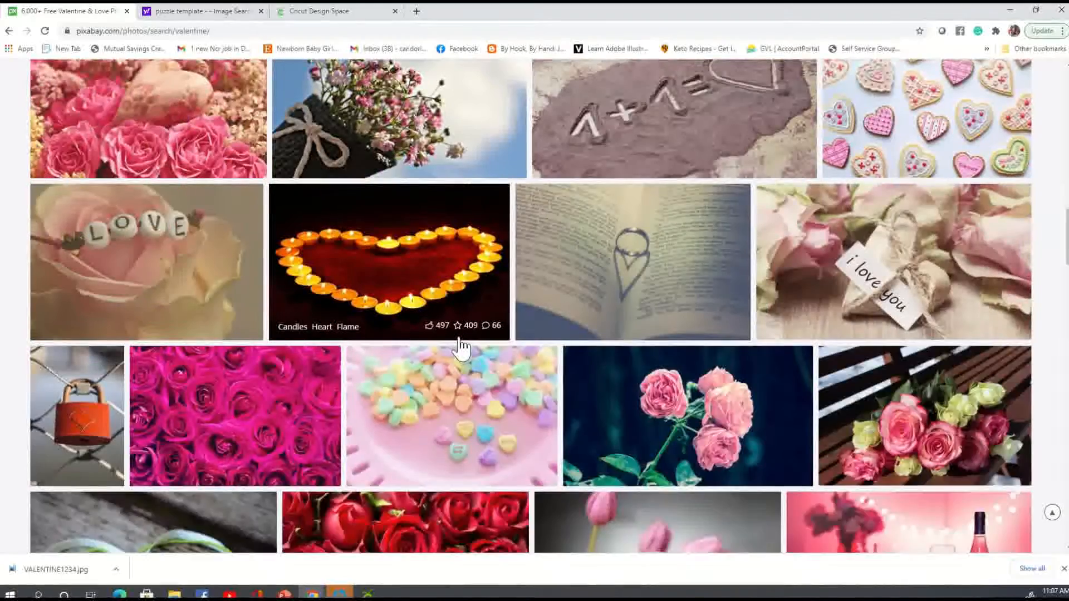
scroll(460, 345, "up", 20)
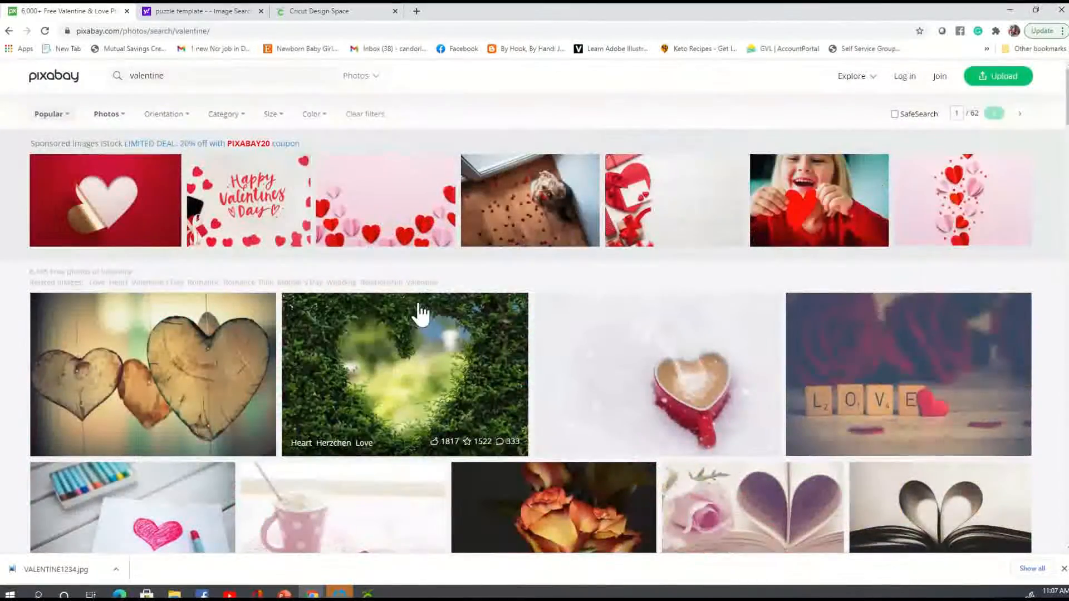
Switch the valentine search to vector graphics and browse the results
mouse_move(370, 89)
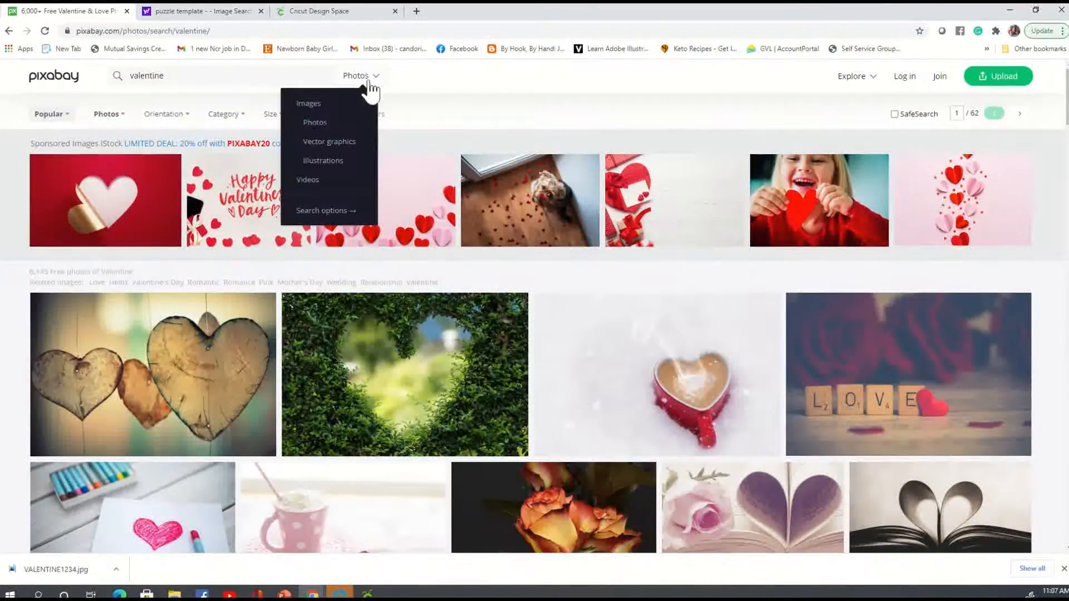
left_click(347, 146)
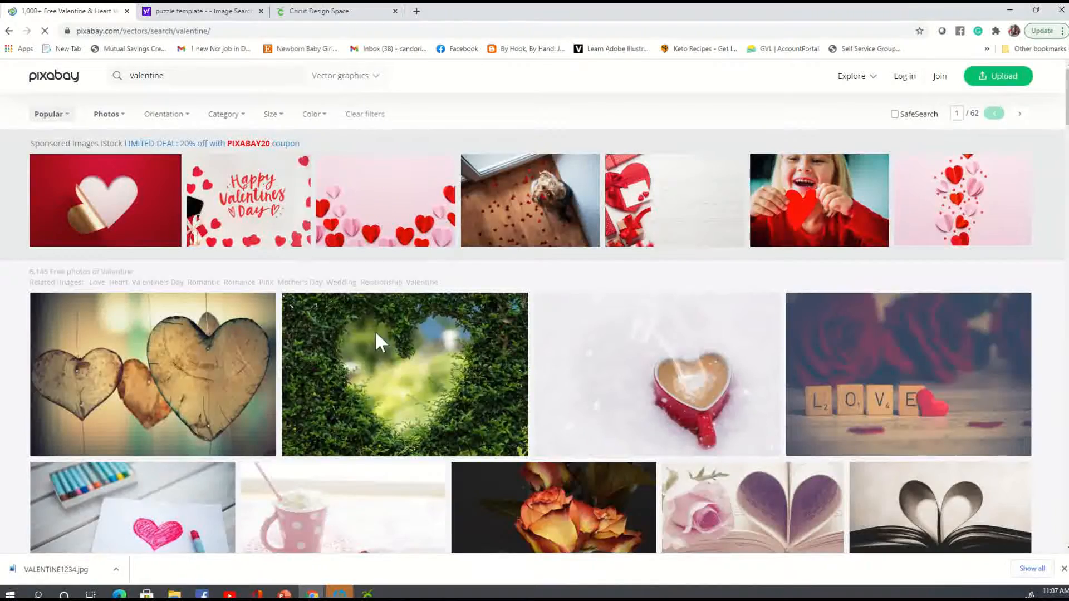
scroll(423, 343, "down", 14)
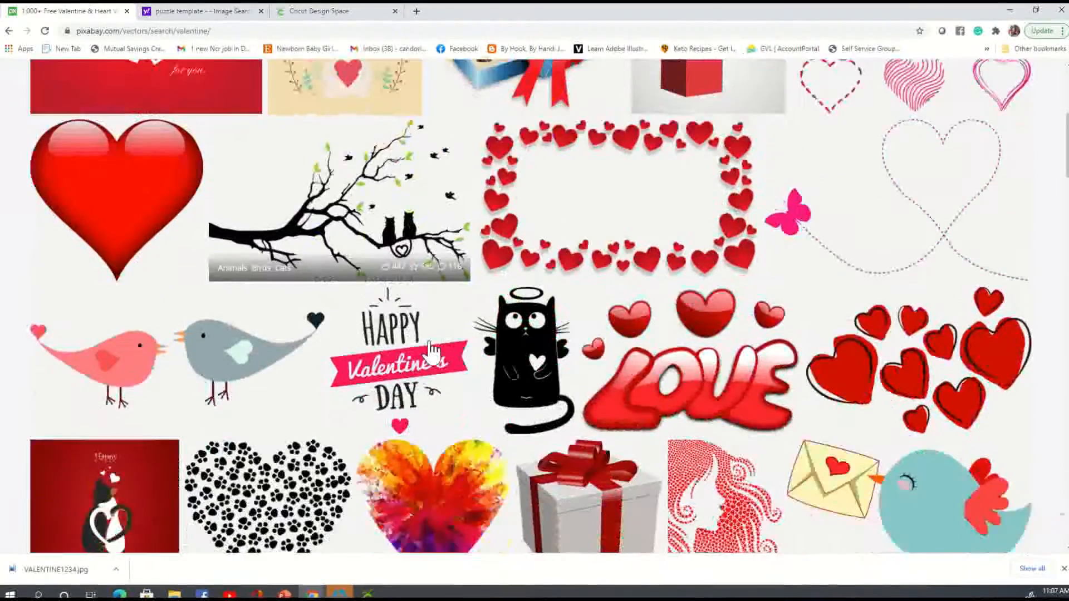
scroll(432, 352, "down", 15)
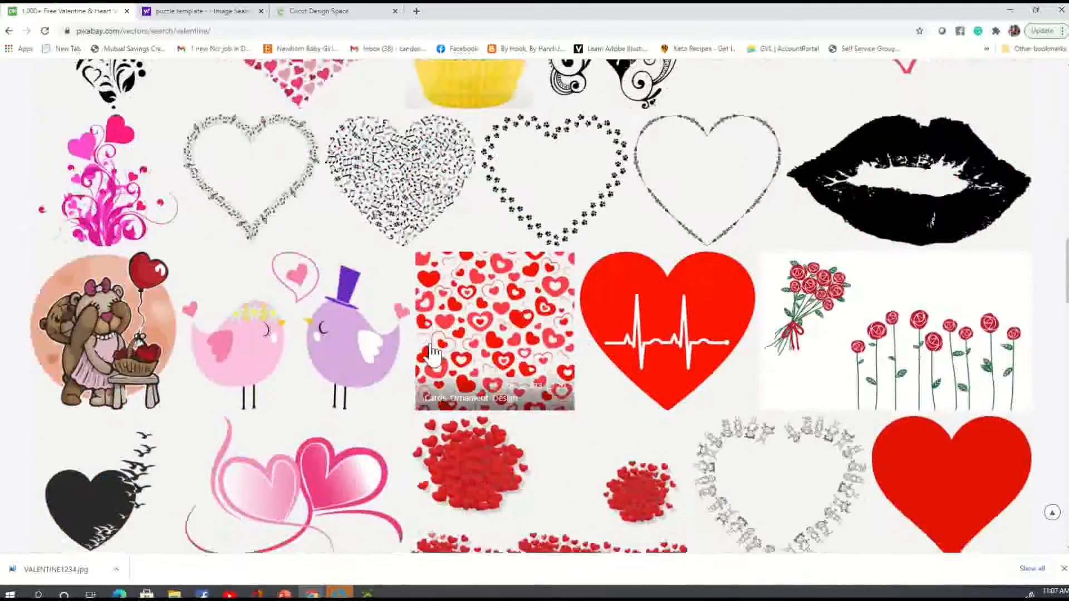
Show illustrations for the valentine search and look through the results down to the end of the page
scroll(429, 340, "up", 5)
scroll(430, 340, "up", 20)
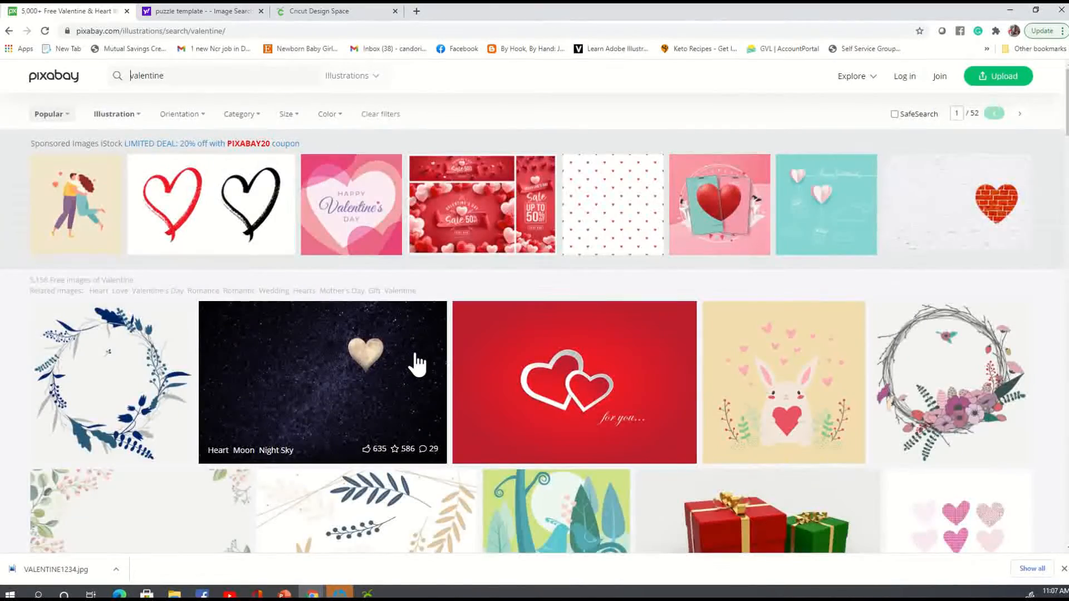
scroll(417, 365, "down", 10)
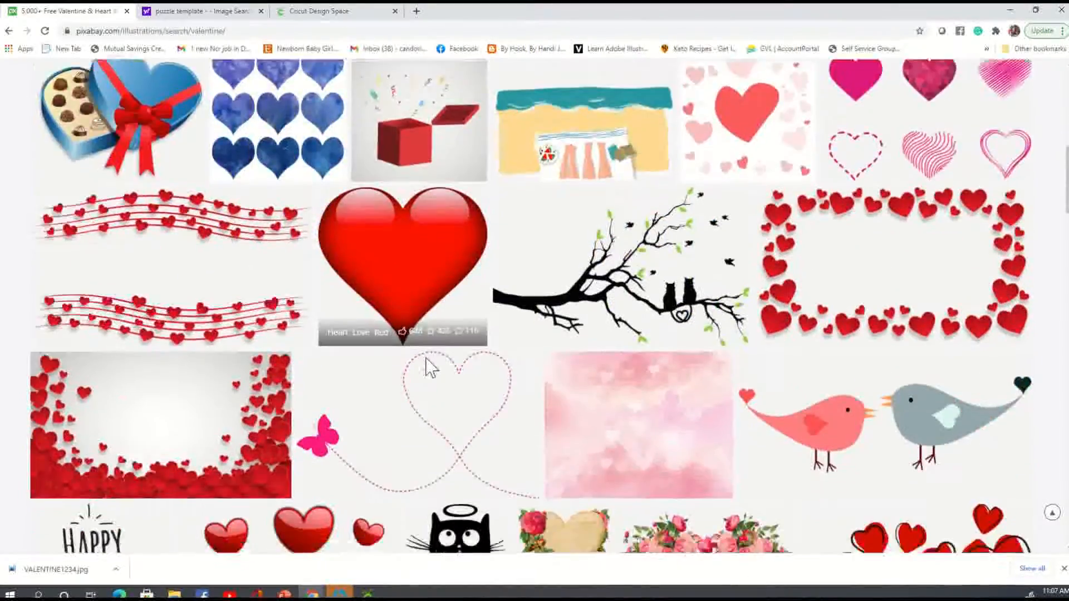
scroll(429, 368, "down", 15)
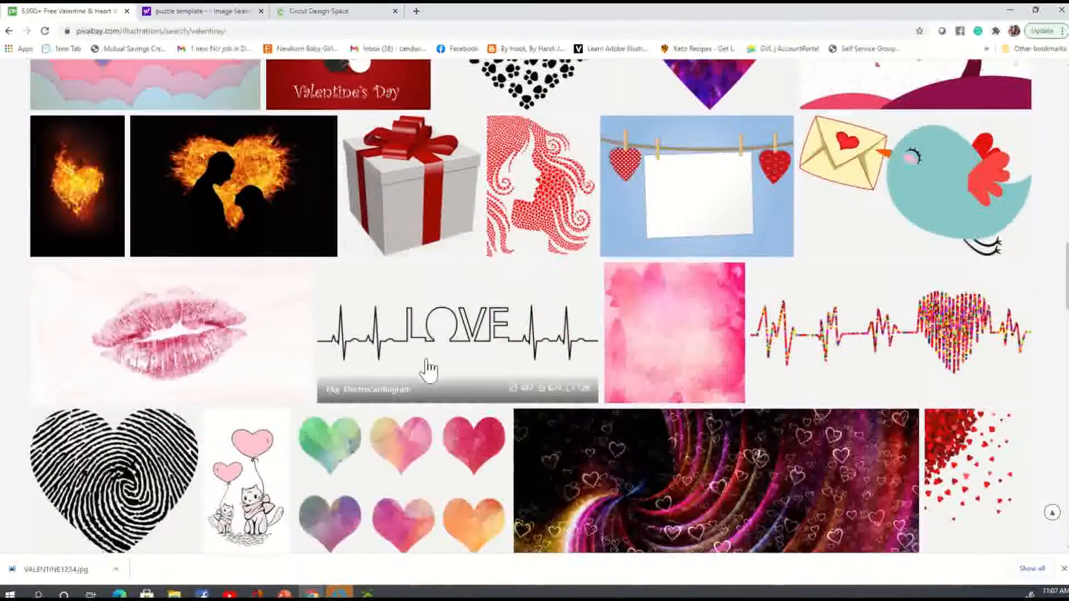
scroll(430, 371, "down", 5)
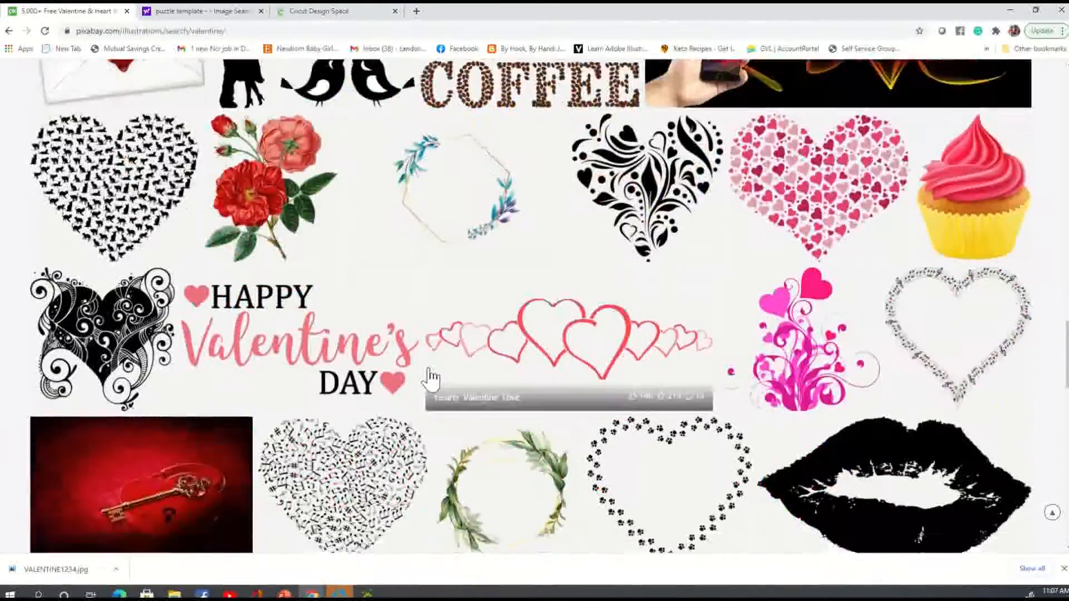
scroll(431, 381, "down", 10)
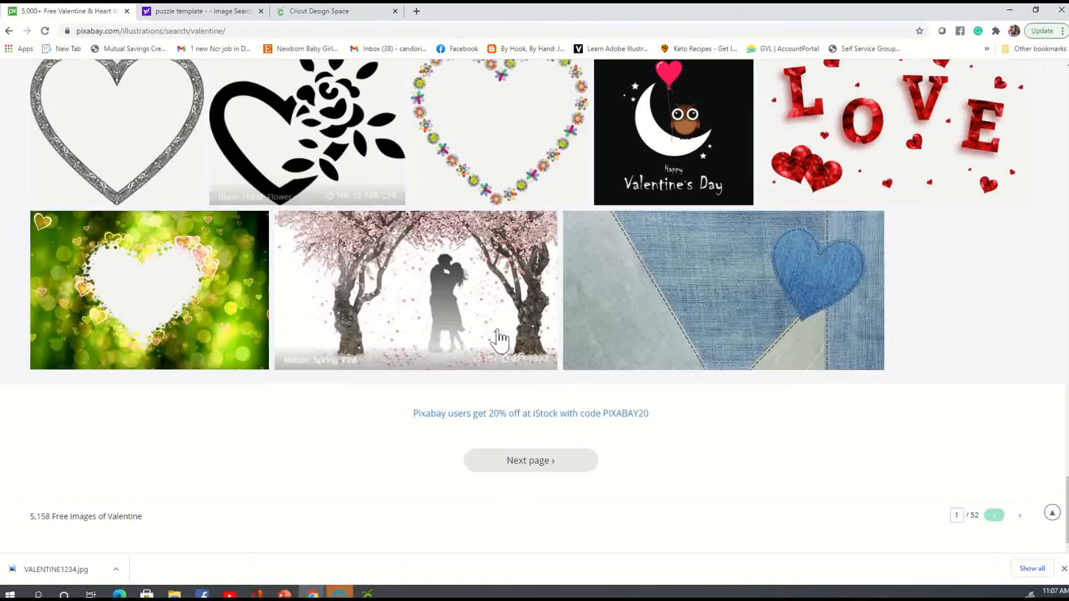
scroll(500, 339, "up", 18)
scroll(504, 313, "up", 20)
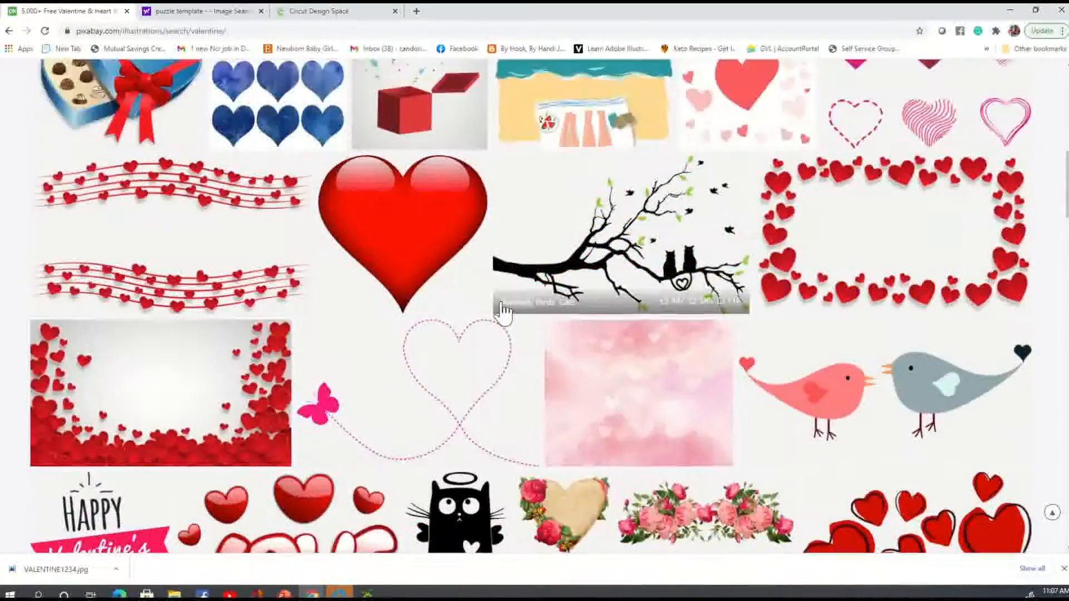
scroll(504, 313, "up", 15)
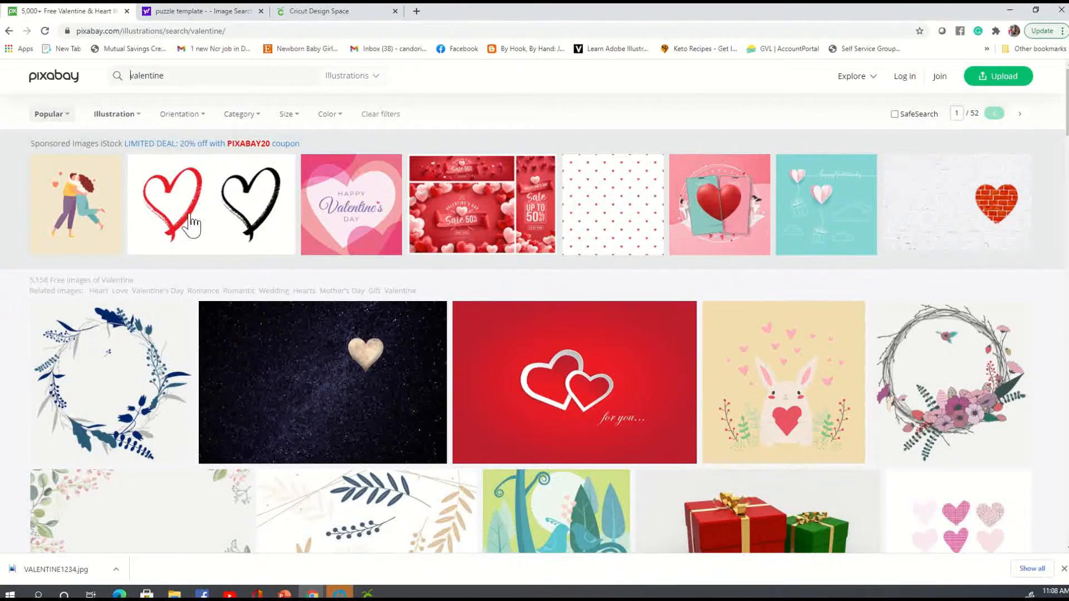
Open the sponsored image of red and black brush-drawn hearts on iStock, and close that page again
left_click(279, 244)
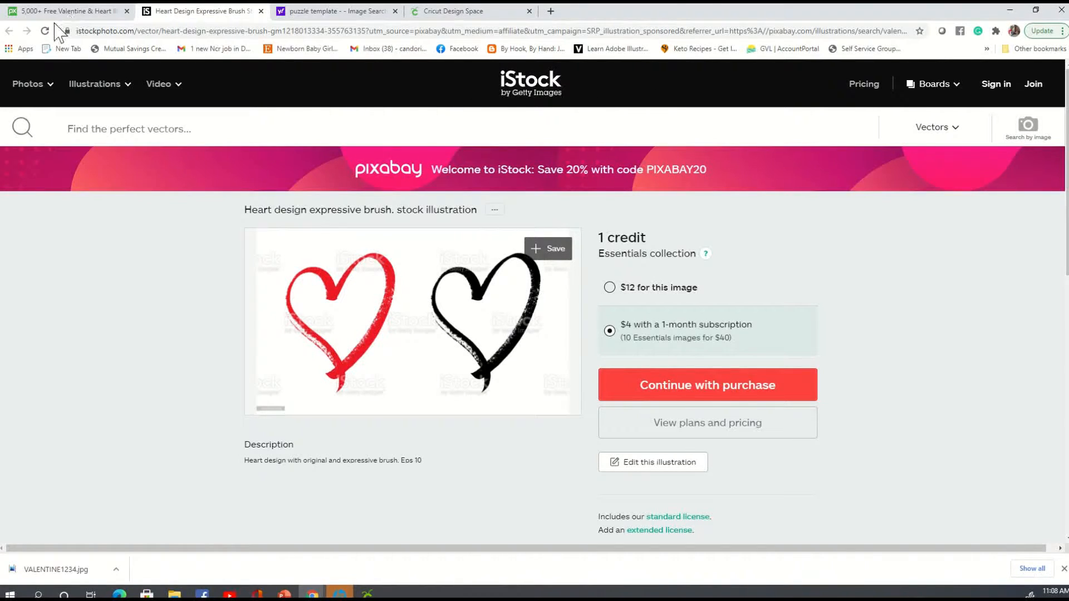
left_click(85, 12)
left_click(189, 12)
key("ctrl+w")
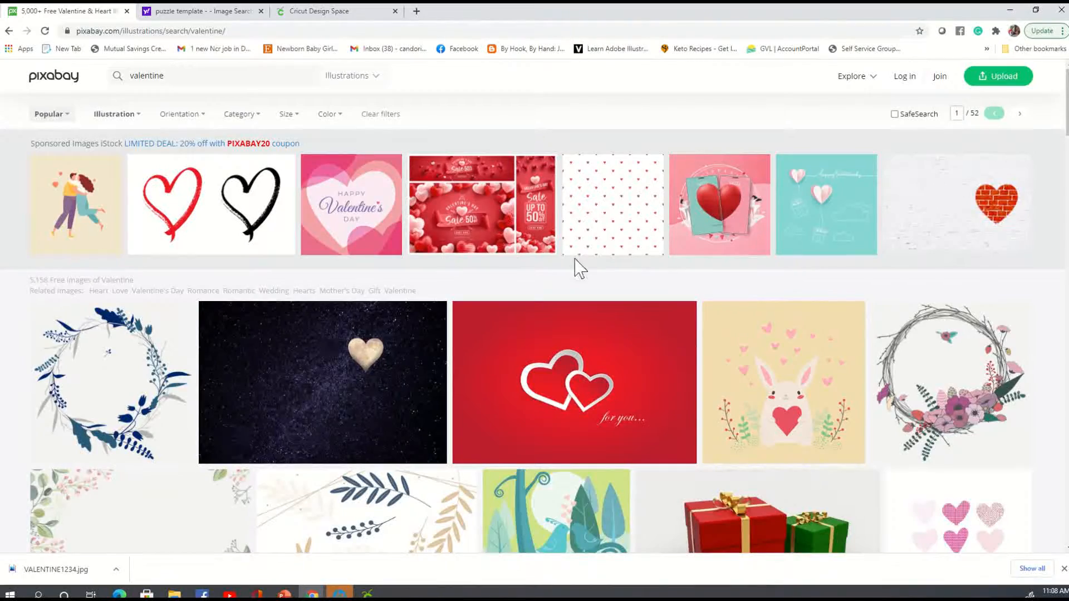
Browse the free valentine illustrations below the sponsored images
scroll(358, 390, "down", 1)
scroll(358, 389, "down", 20)
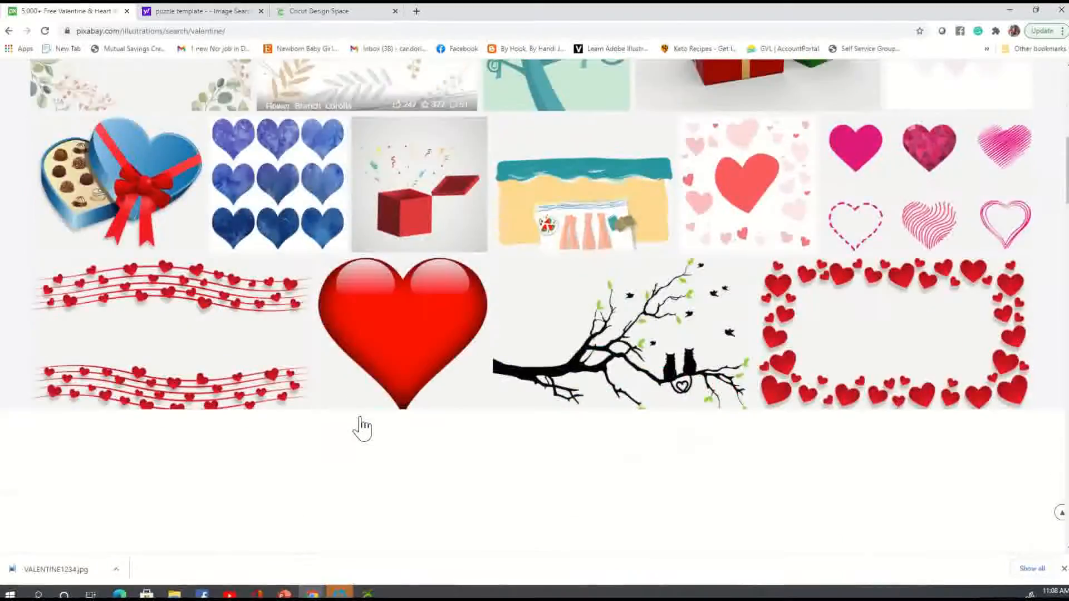
scroll(370, 445, "down", 20)
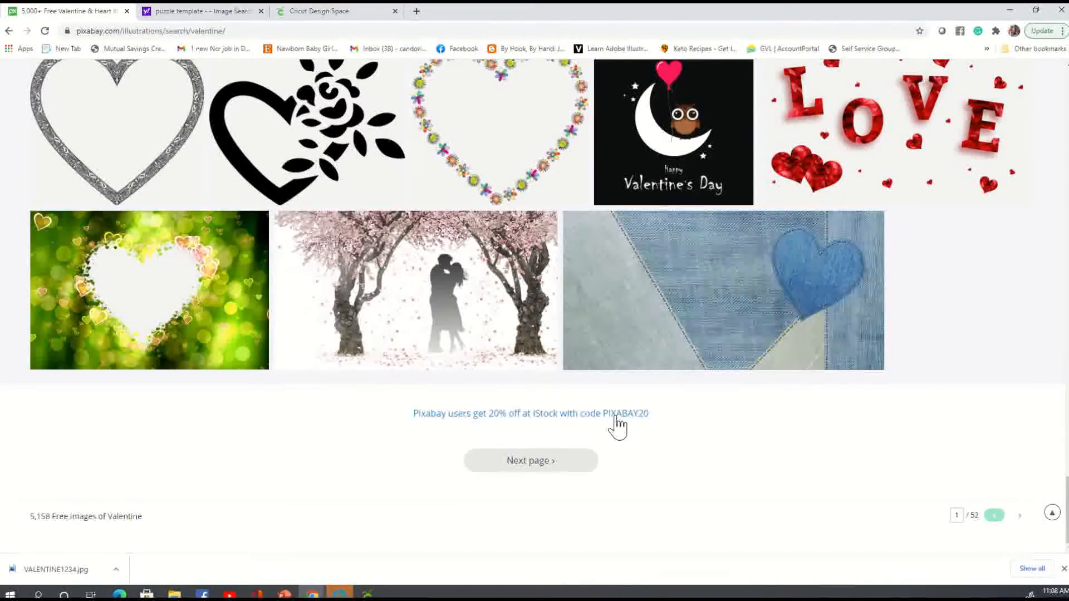
scroll(440, 426, "up", 3)
scroll(450, 429, "up", 10)
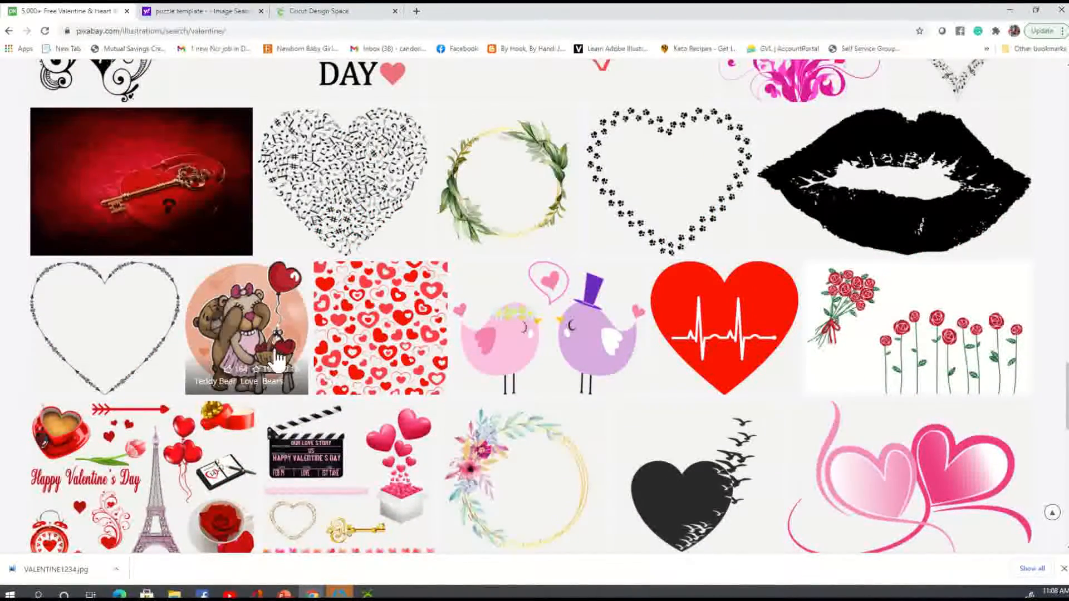
Change the valentine search from illustrations back to vector graphics
scroll(481, 392, "up", 13)
scroll(481, 393, "up", 20)
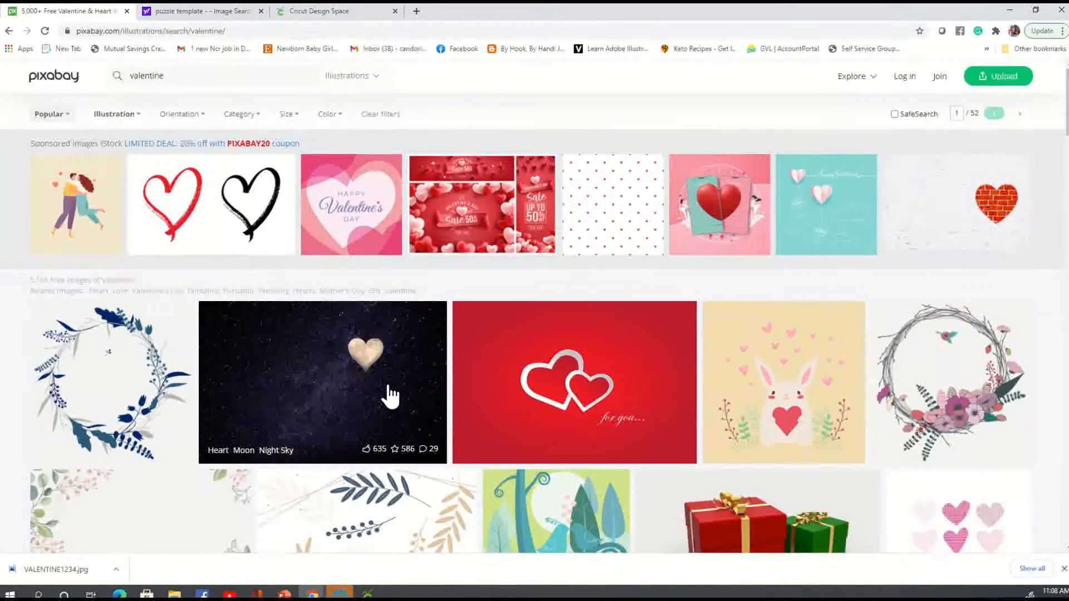
left_click(374, 78)
left_click(338, 143)
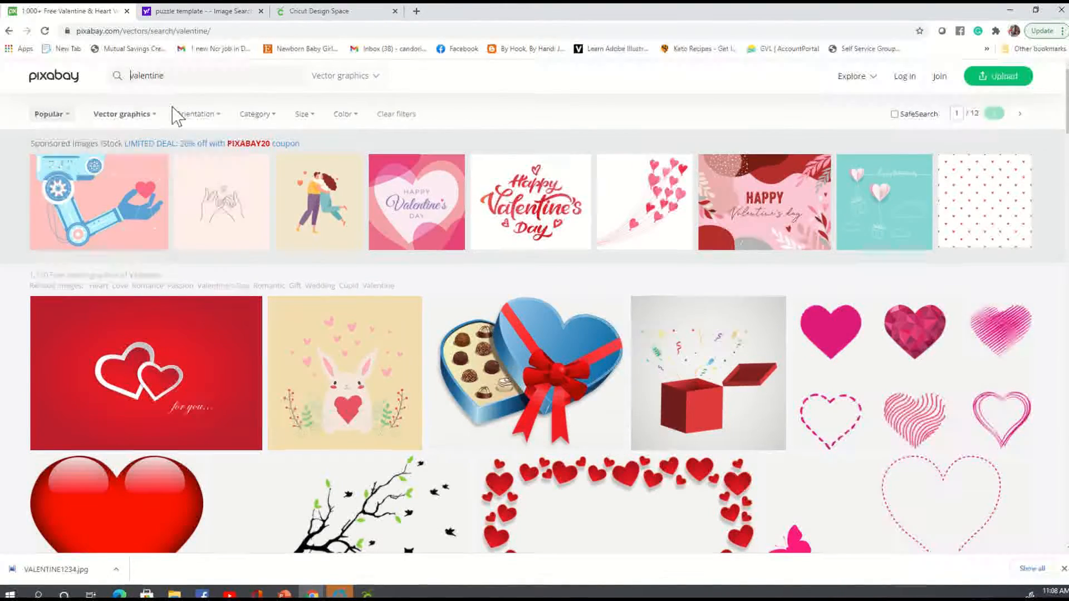
Search the vector graphics for halloween and look through the results
left_click(104, 65)
type("hallo")
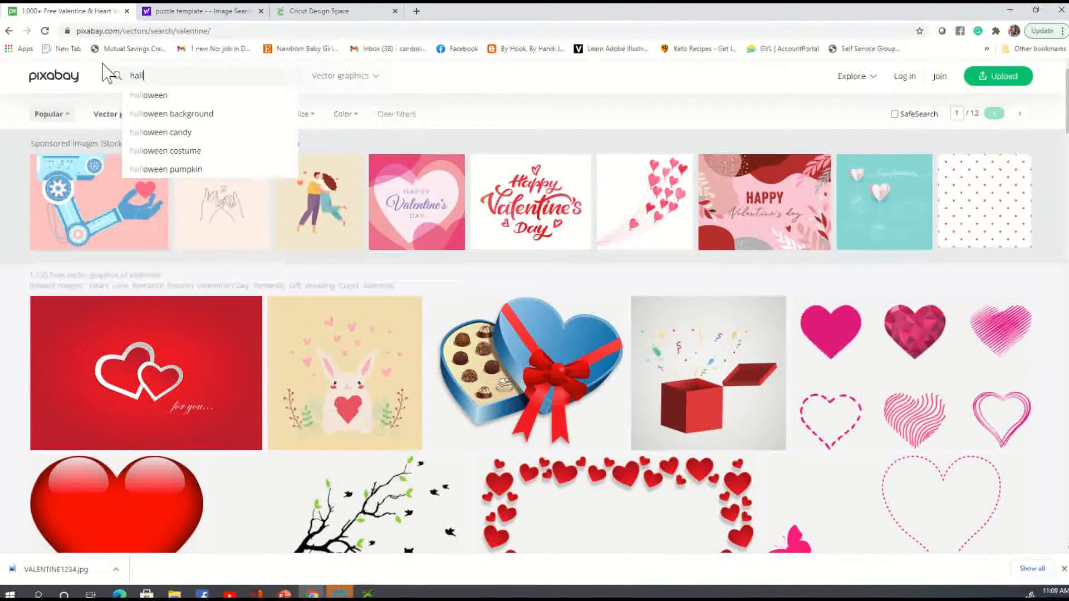
left_click(198, 96)
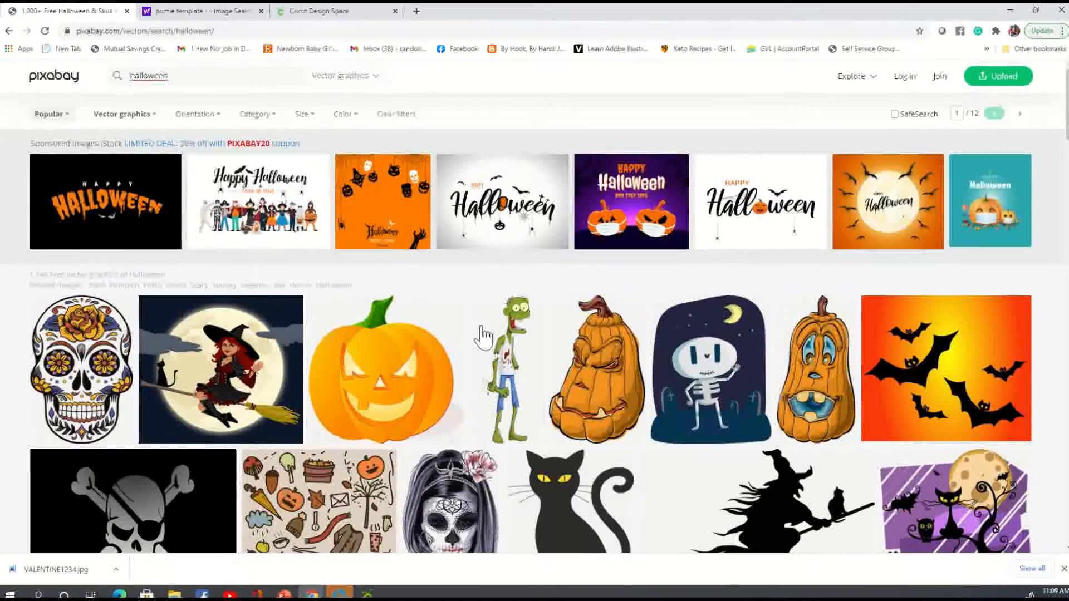
scroll(483, 342, "down", 10)
scroll(509, 364, "down", 12)
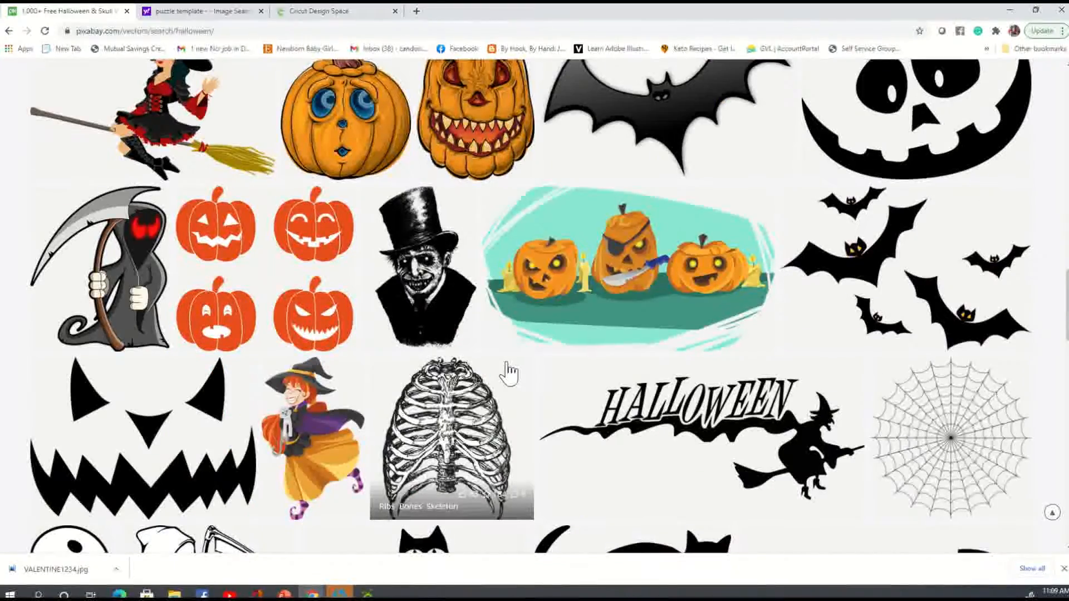
scroll(508, 368, "up", 20)
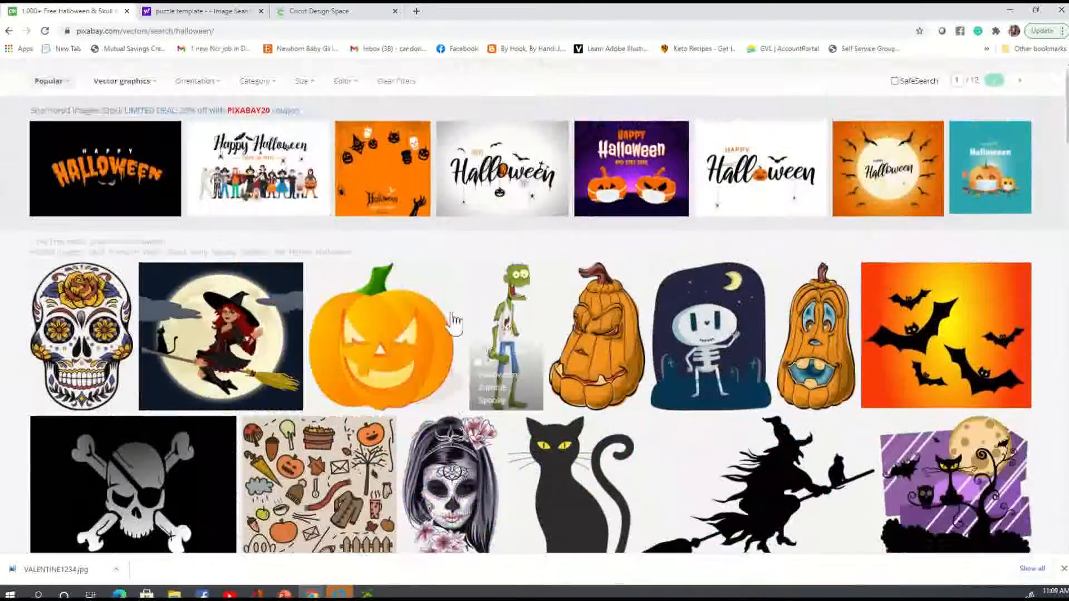
Search the vector graphics for valentine again and browse the results for a suitable image
left_click(212, 78)
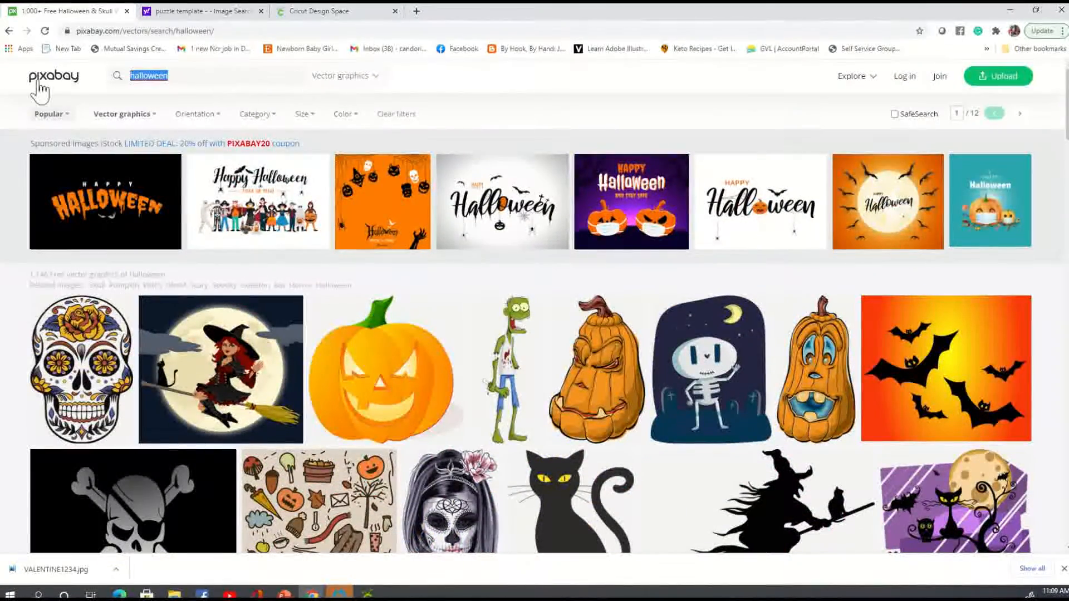
type("val")
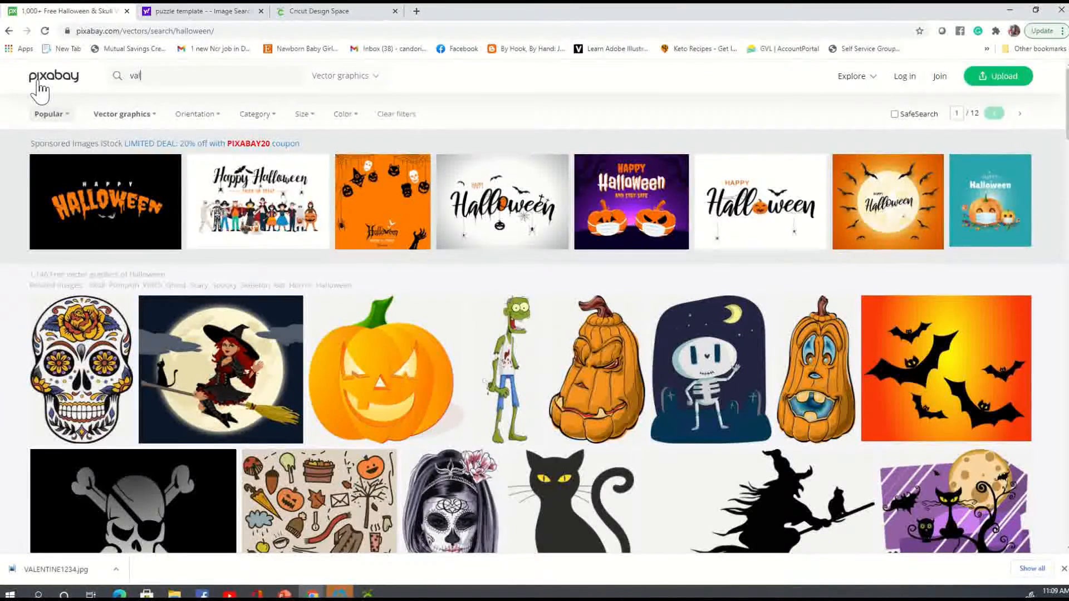
type("entine")
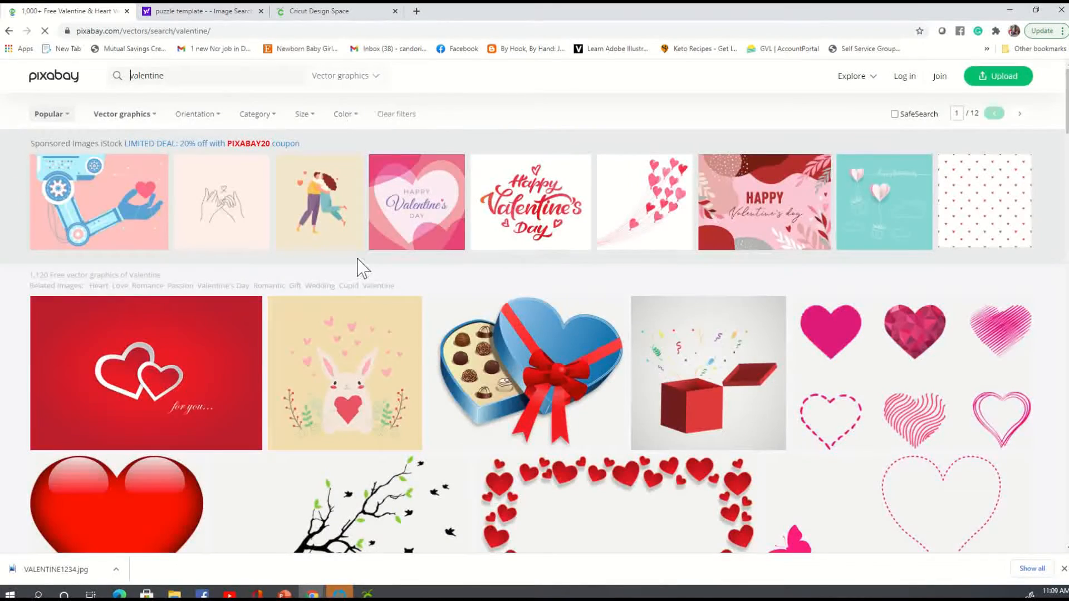
scroll(359, 267, "down", 9)
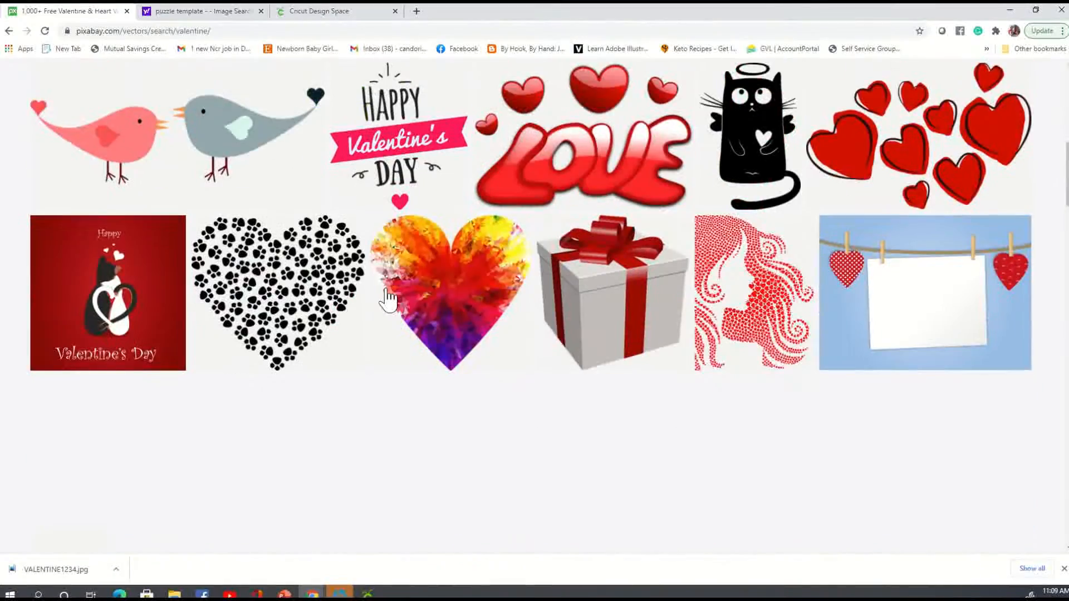
scroll(388, 299, "down", 1)
scroll(388, 291, "down", 4)
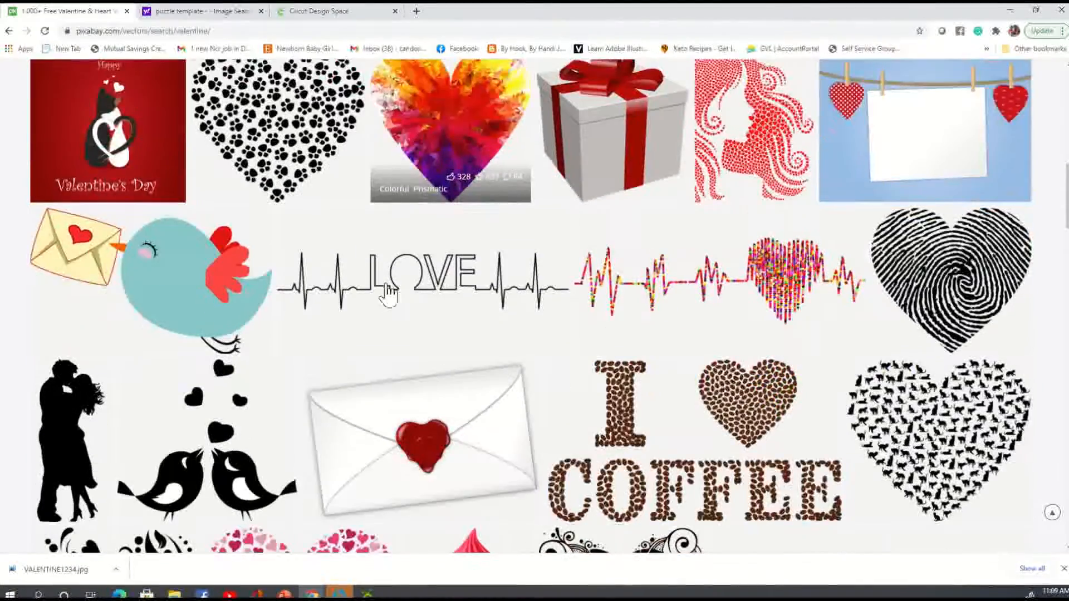
scroll(388, 291, "down", 5)
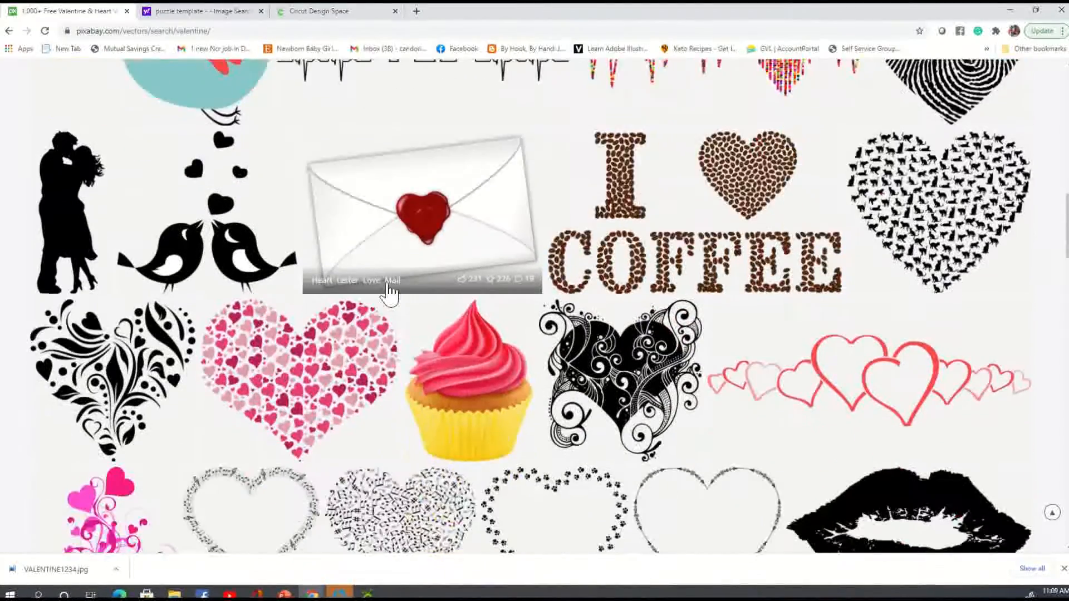
scroll(388, 291, "down", 2)
scroll(388, 291, "down", 7)
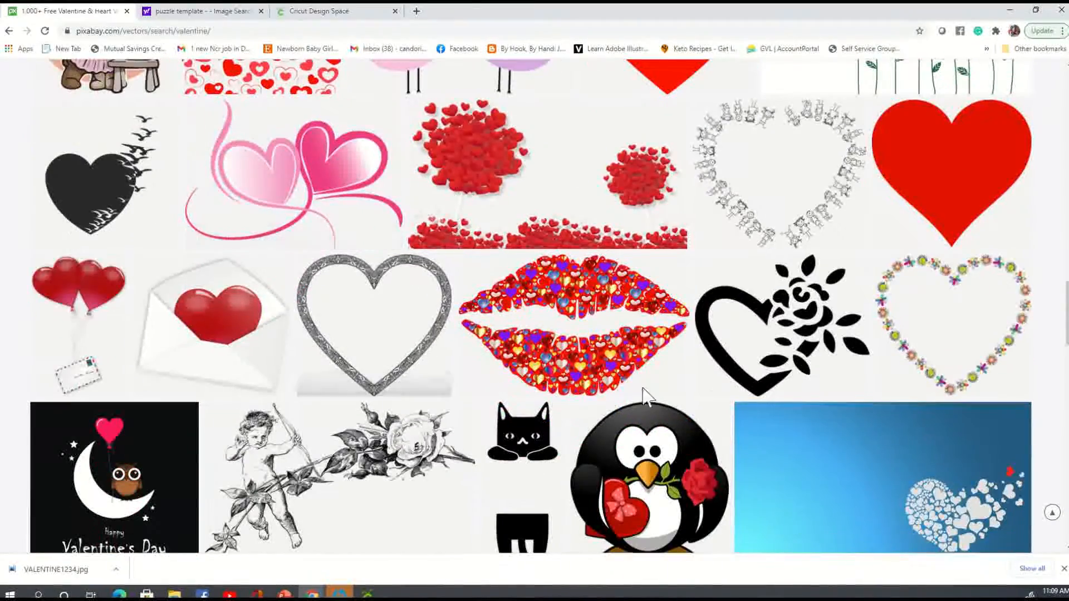
right_click(613, 306)
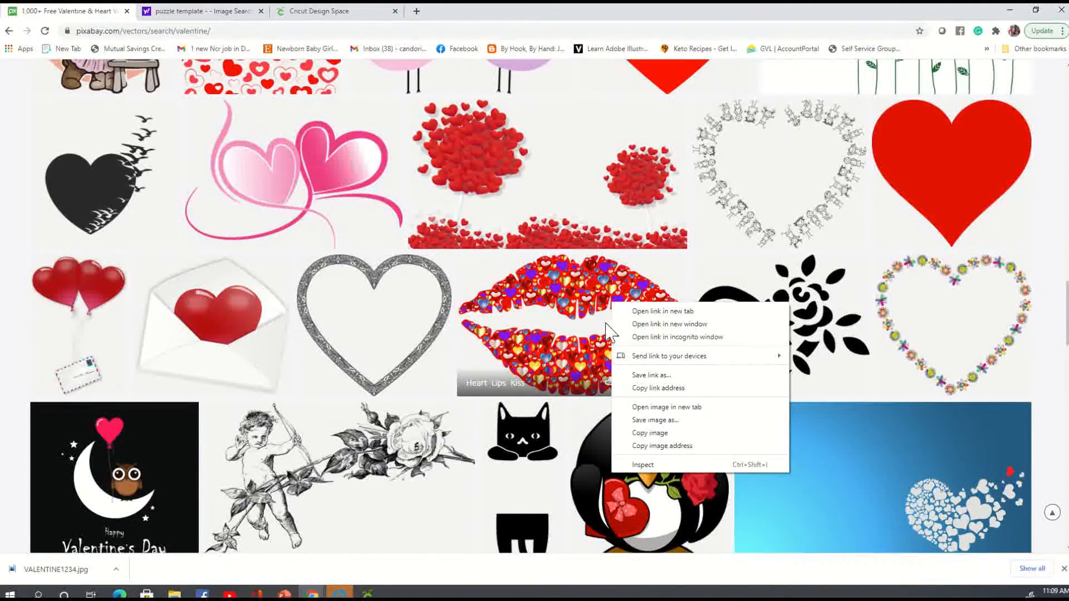
left_click(667, 420)
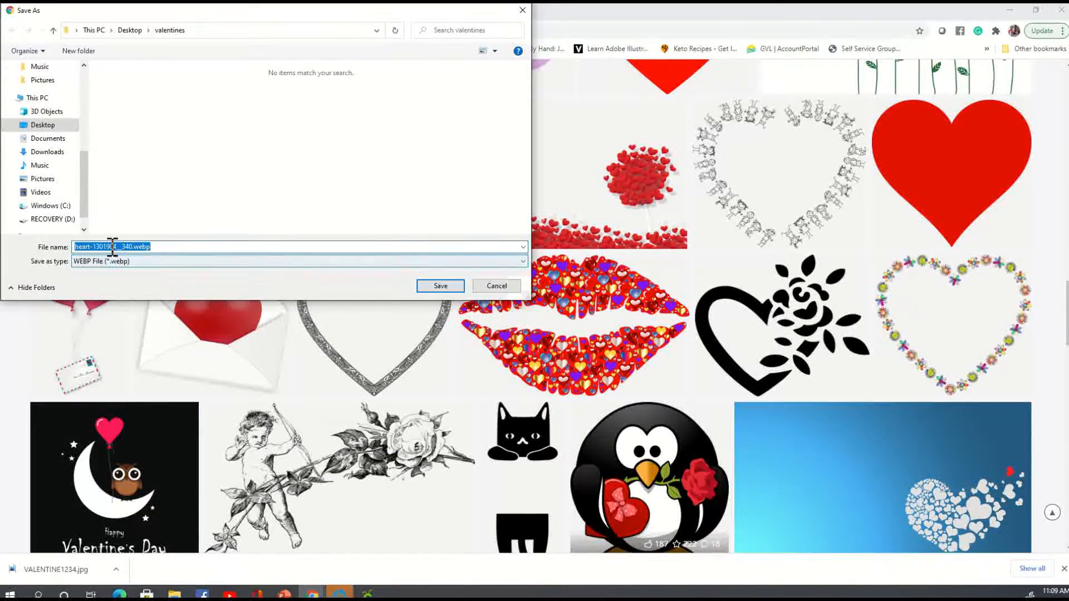
left_click(496, 286)
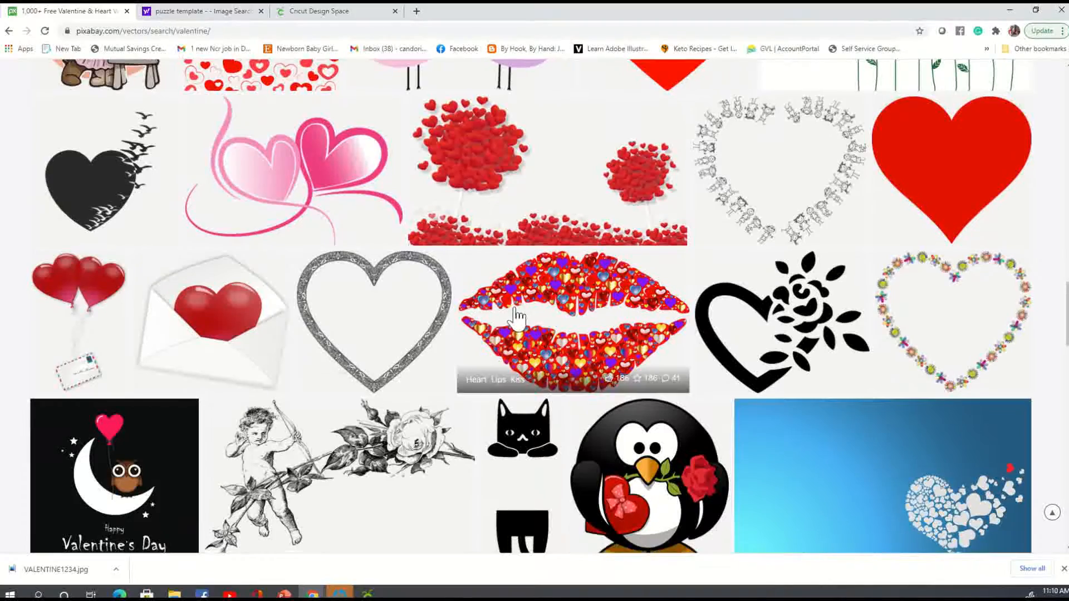
Browse the valentine vector results and open the teddy bear couple image with the heart balloon
scroll(515, 345, "down", 2)
scroll(516, 320, "down", 6)
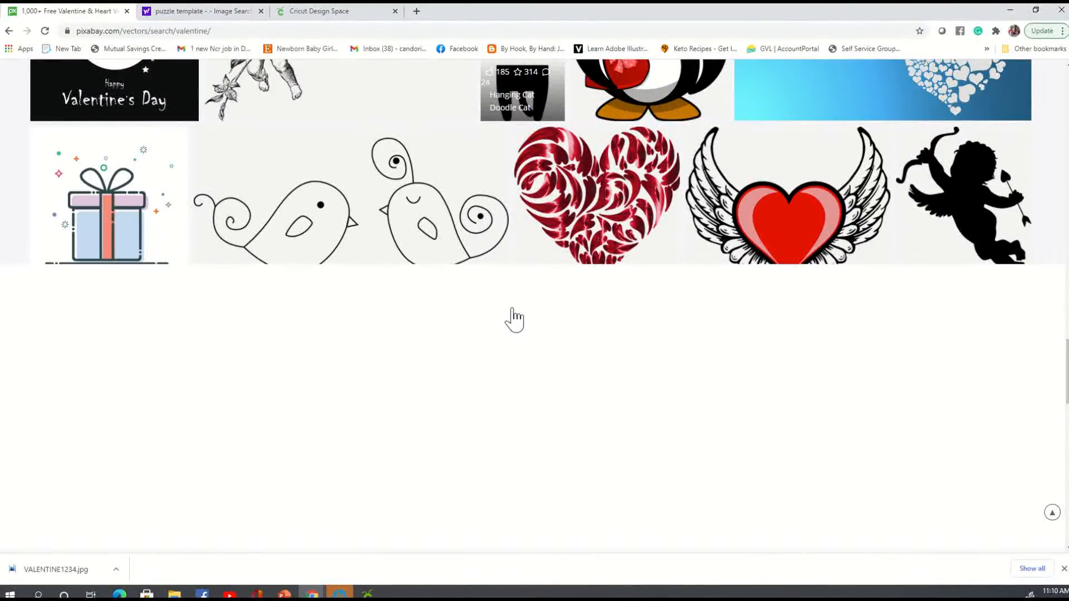
scroll(516, 351, "up", 5)
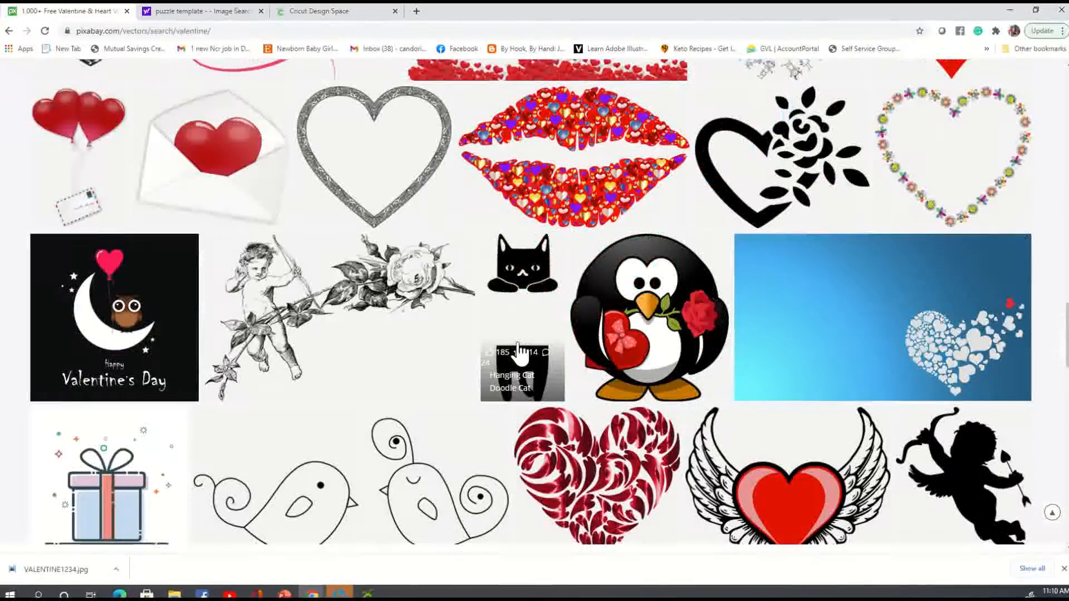
scroll(518, 350, "up", 6)
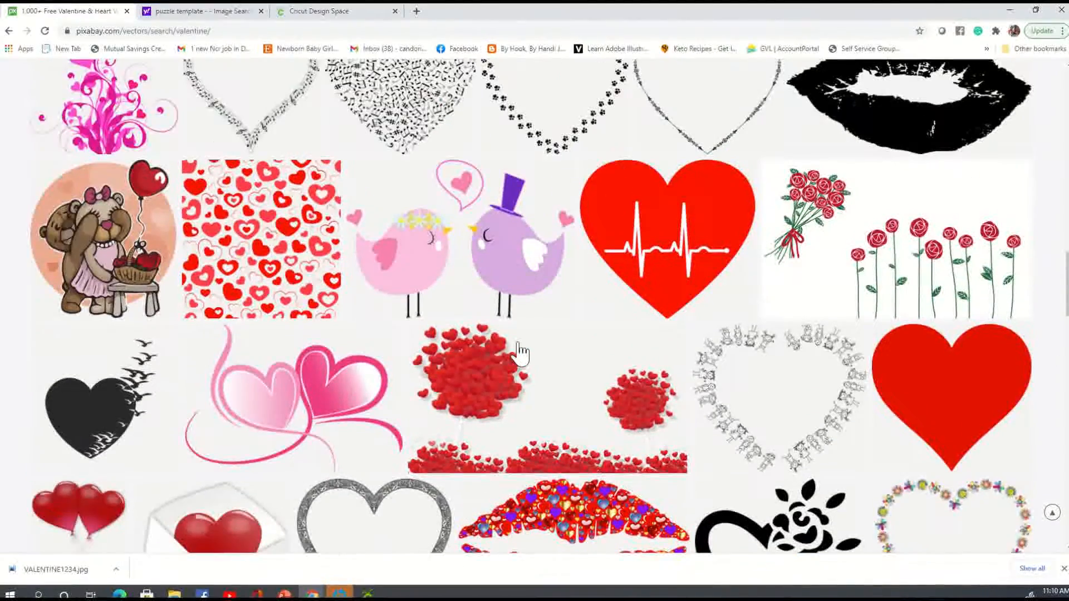
scroll(521, 352, "up", 1)
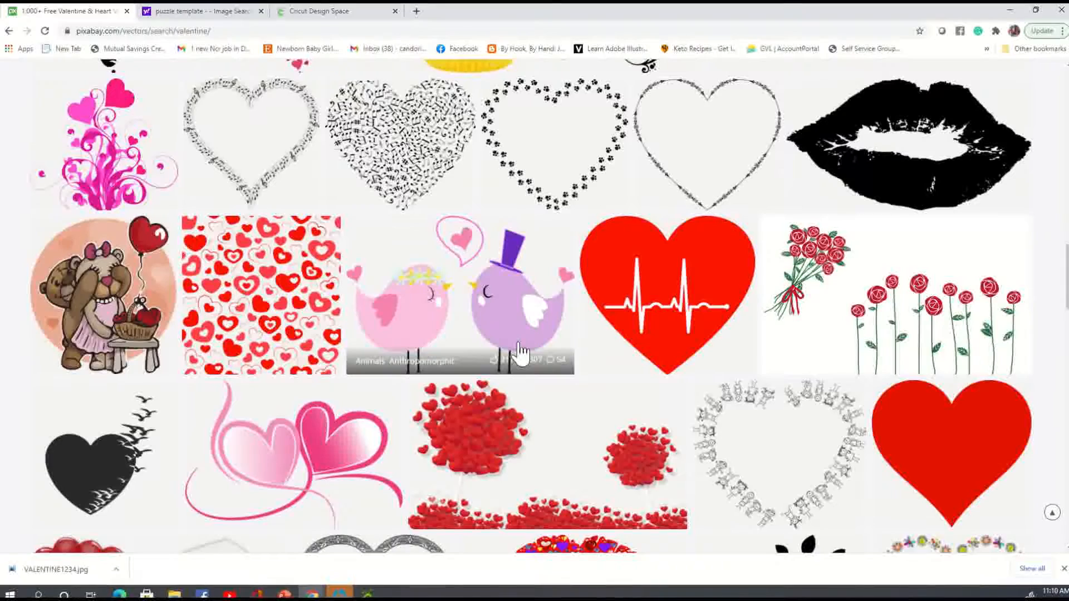
left_click(119, 272)
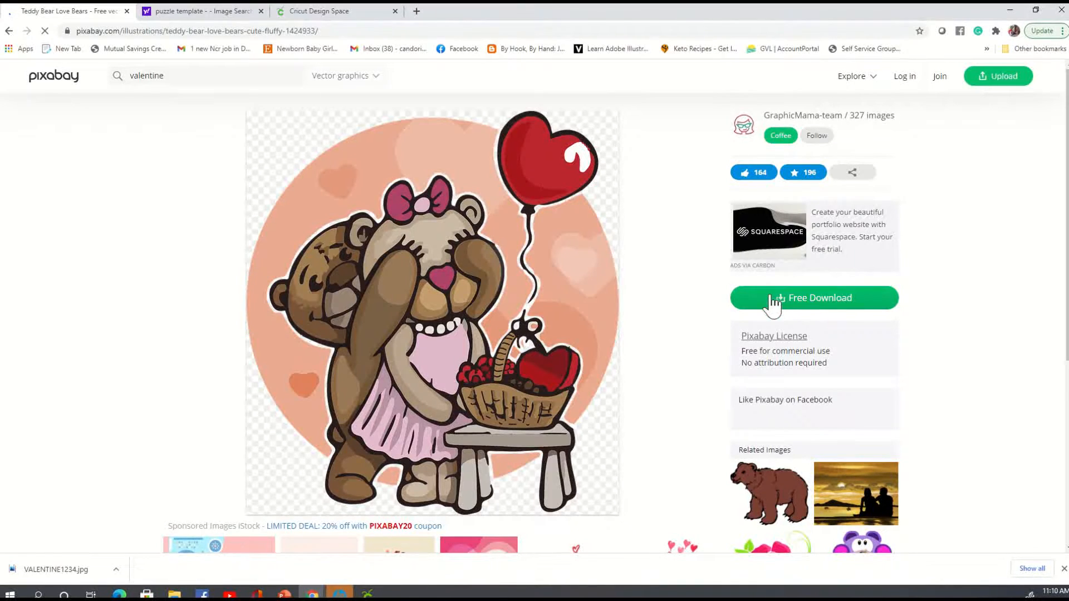
Download the teddy bear image for free as a 1180×1280 PNG, completing the robot check
left_click(840, 304)
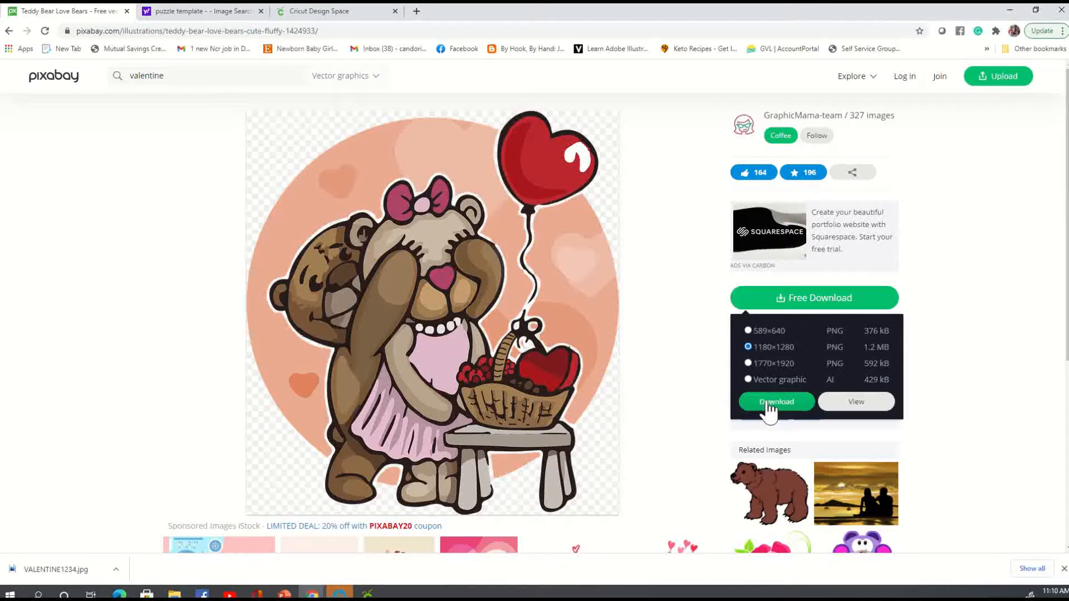
left_click(769, 403)
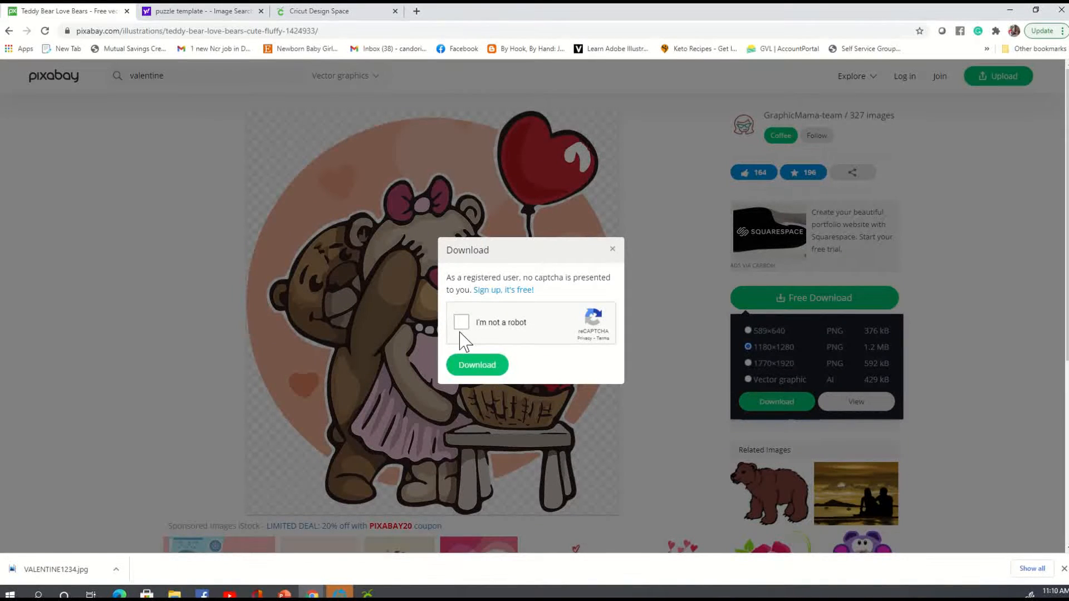
left_click(463, 324)
left_click(477, 365)
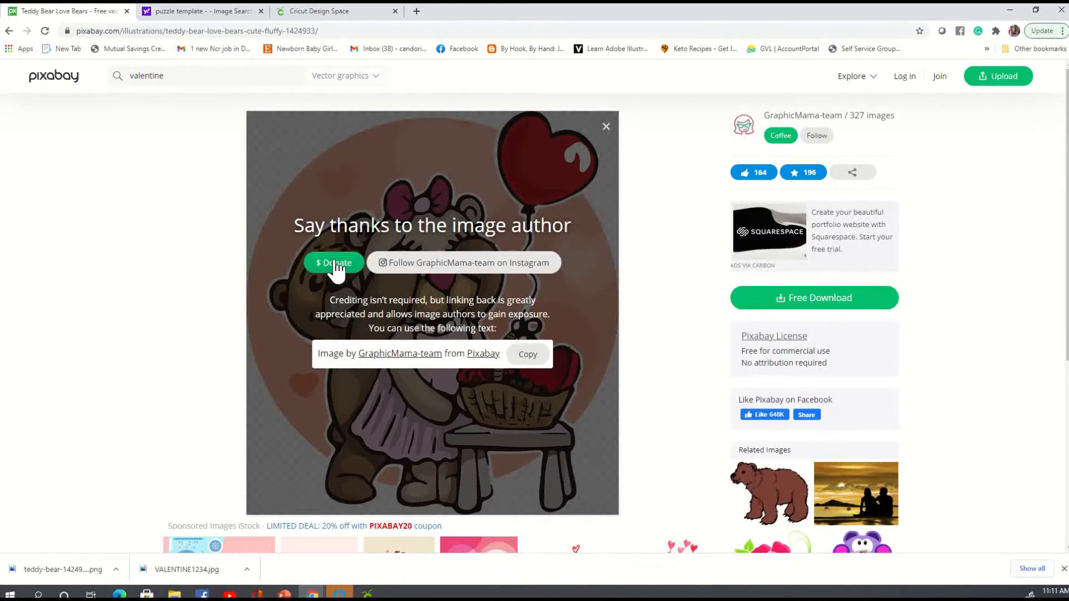
scroll(334, 261, "down", 1)
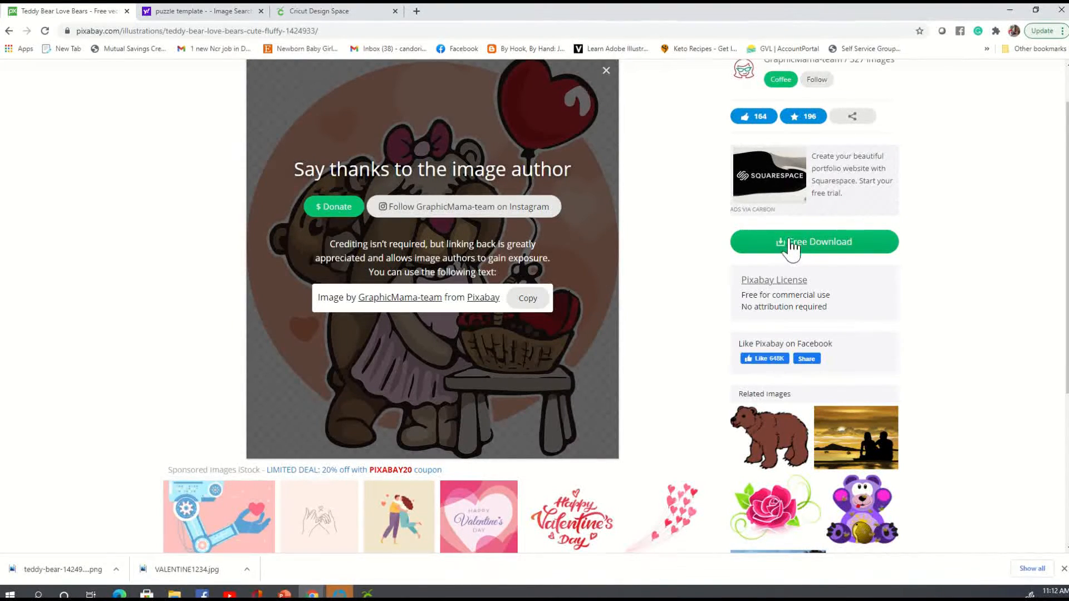
Open the downloaded teddy bear PNG in Photos and save a copy as teddy-bear-1424933_1280.png in the Desktop valentines folder
left_click(63, 570)
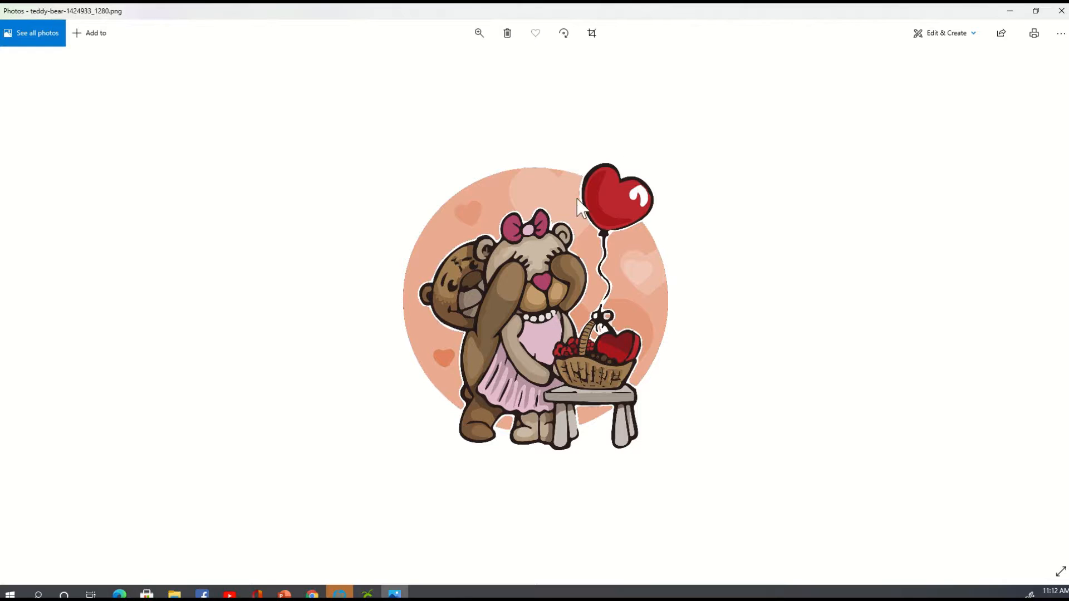
right_click(559, 207)
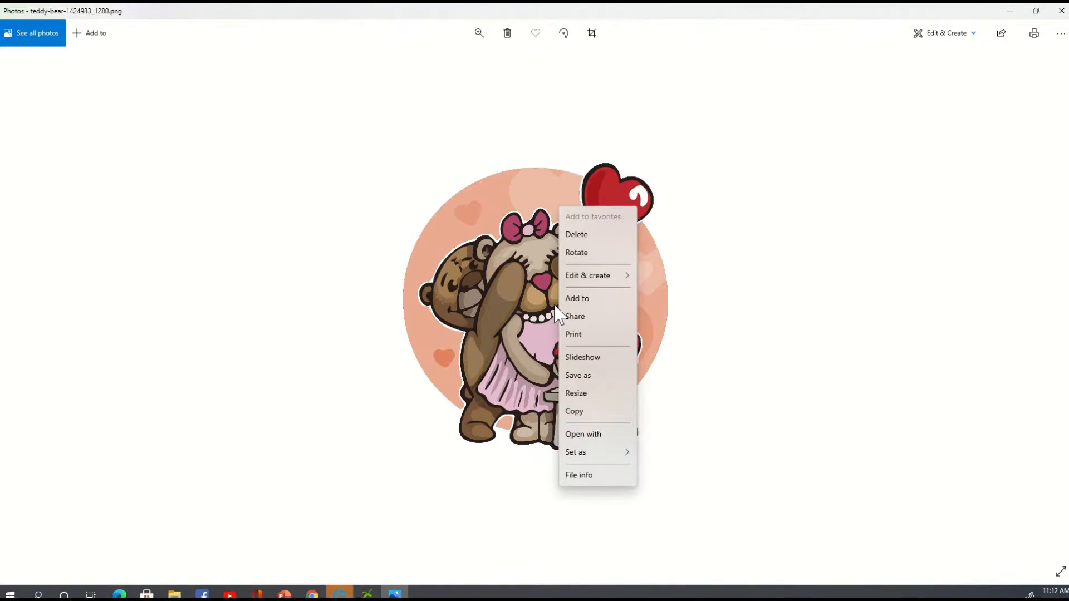
left_click(583, 376)
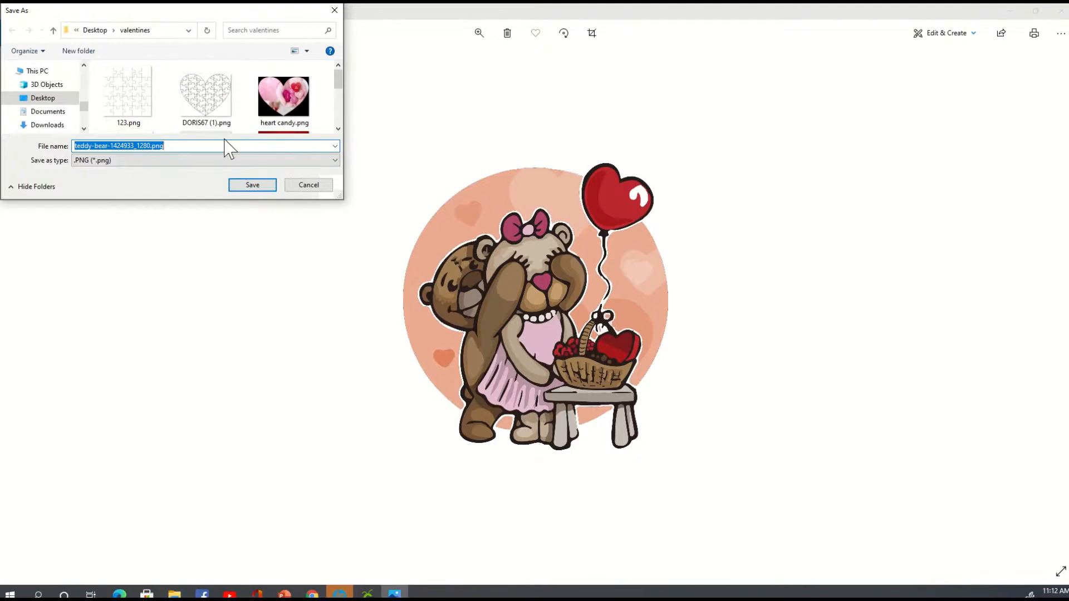
left_click(113, 161)
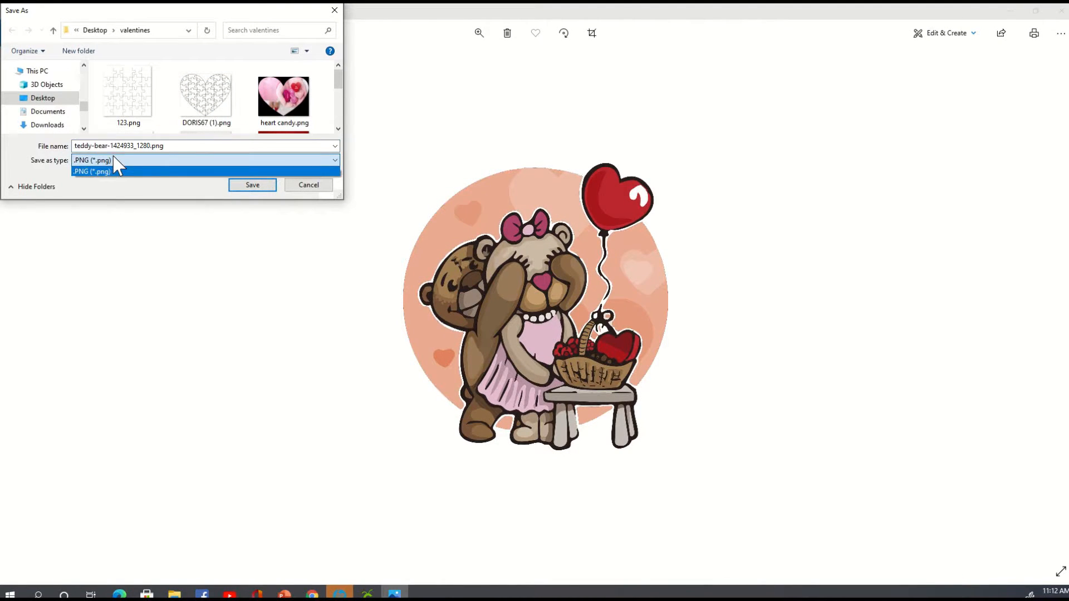
left_click(215, 169)
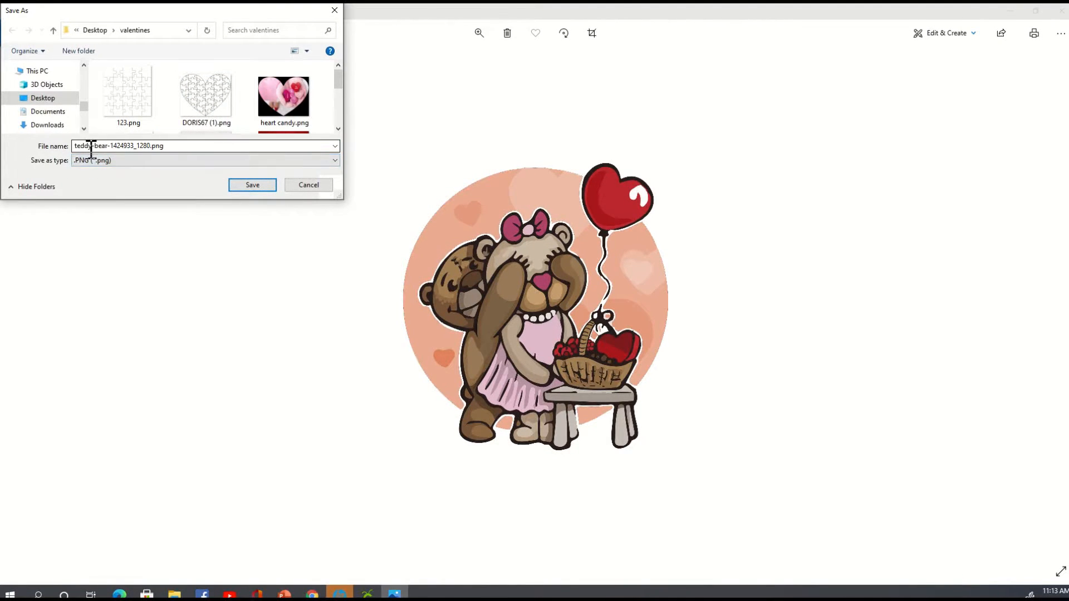
left_click(253, 185)
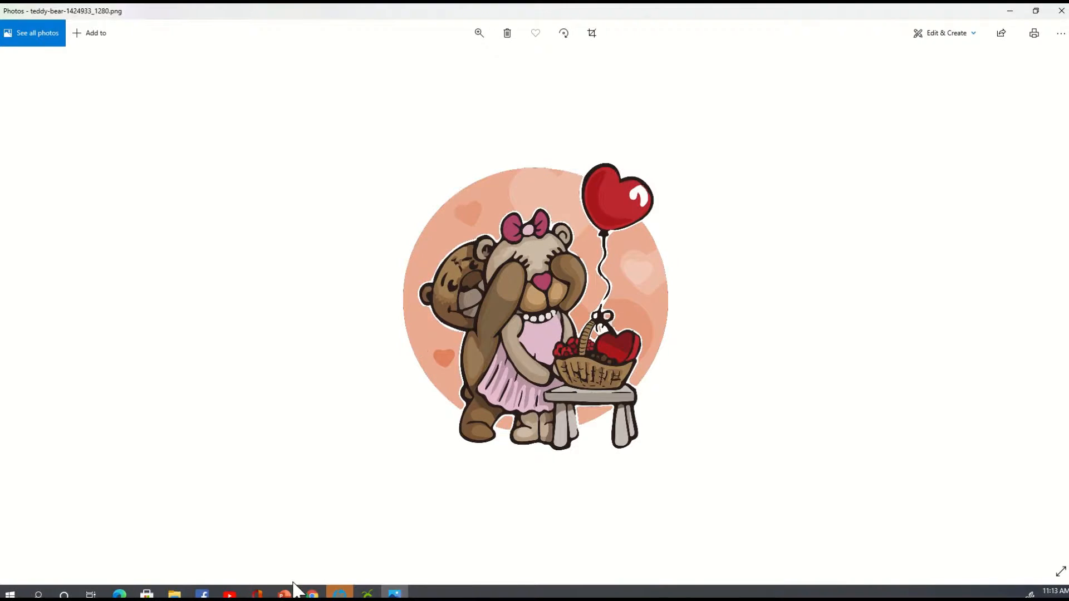
Switch to the Pixabay window in Chrome and reopen the teddy bear couple image from the valentine results
left_click(312, 594)
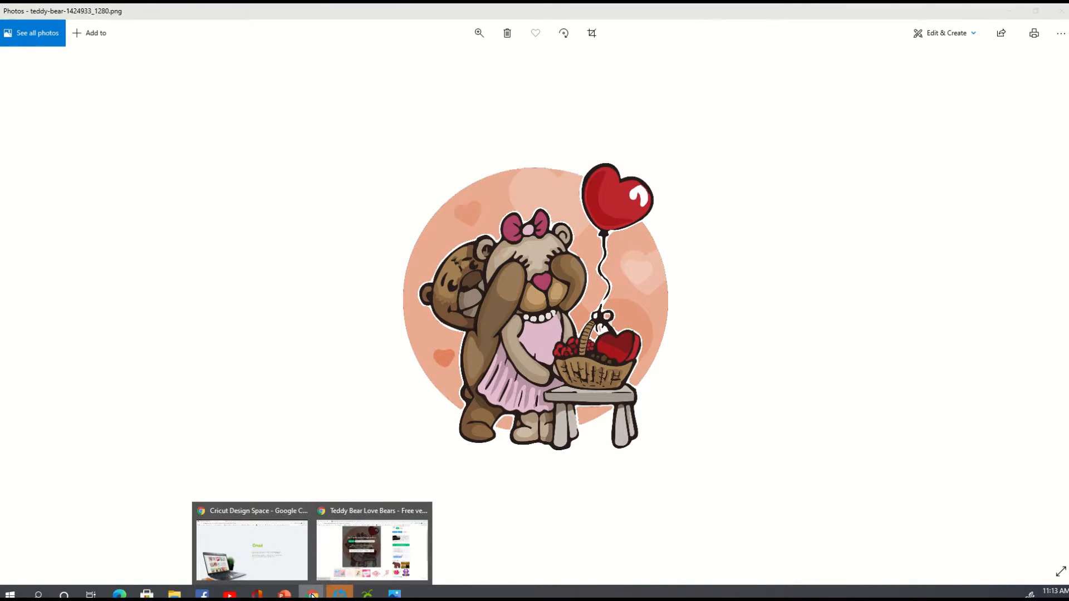
left_click(371, 548)
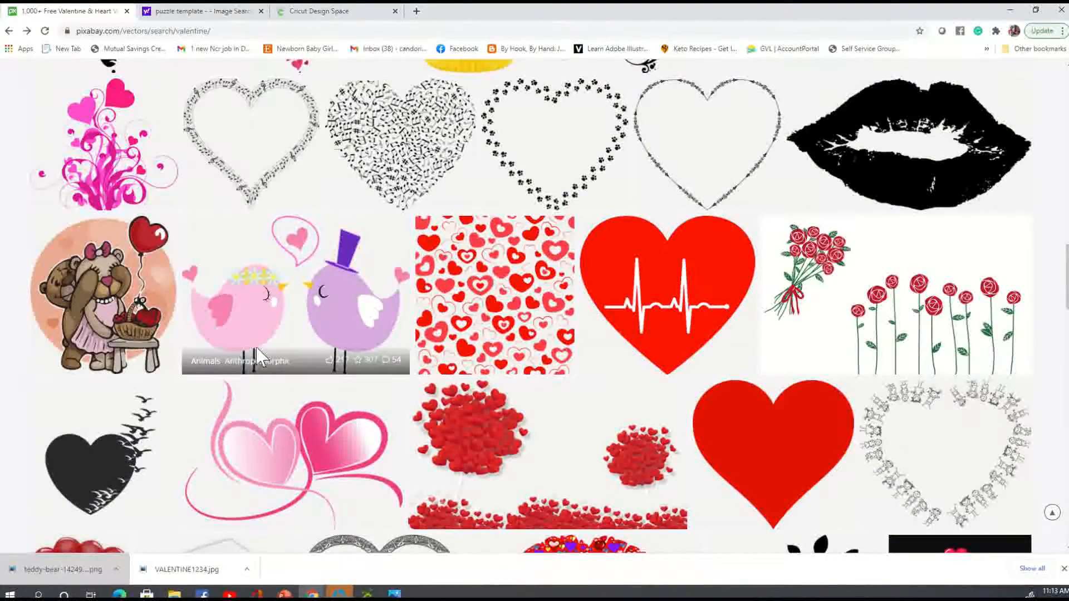
right_click(132, 294)
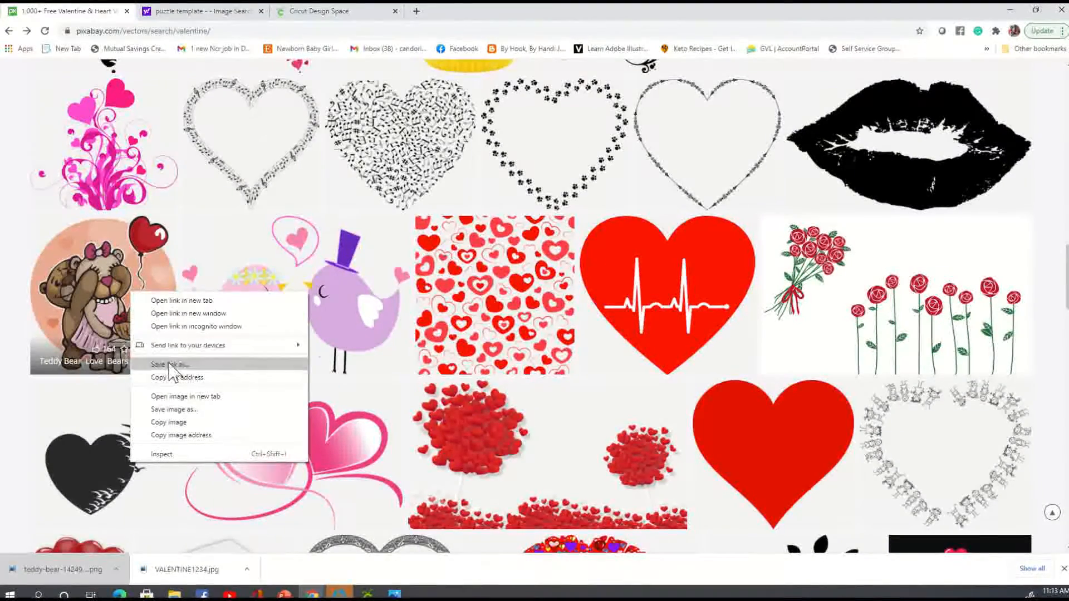
left_click(134, 273)
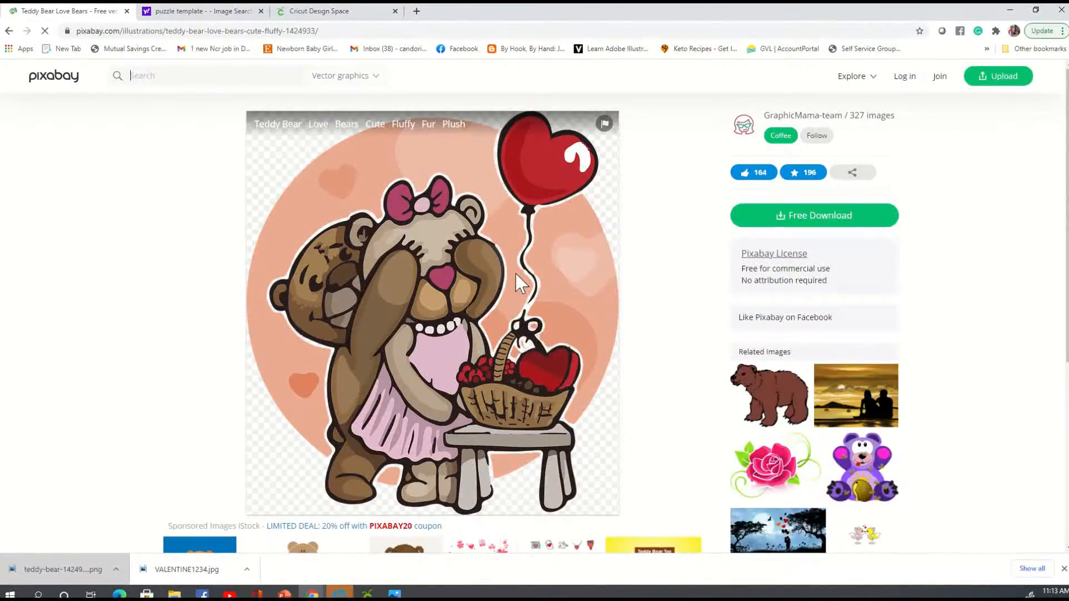
Save the teddy bear preview directly from the page as a WEBP file in the valentines folder and try to open it
right_click(516, 275)
left_click(564, 300)
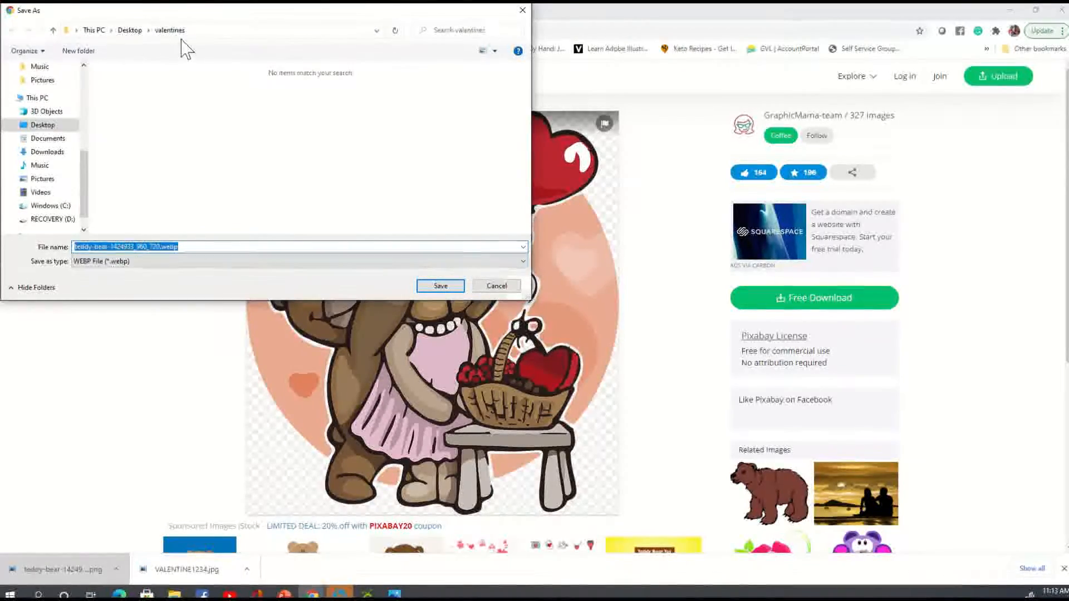
left_click(448, 287)
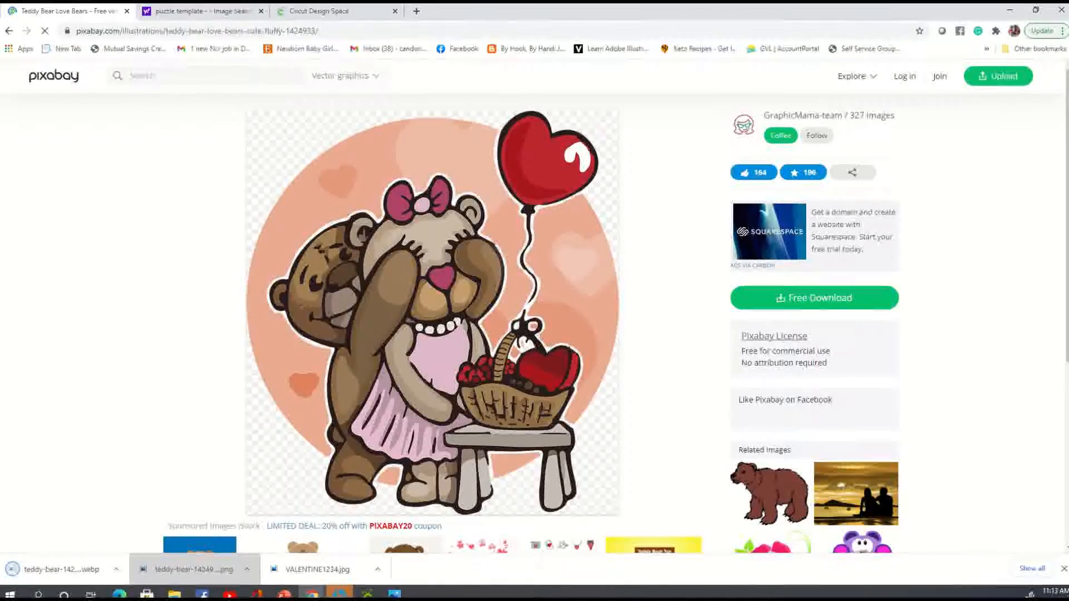
left_click(48, 578)
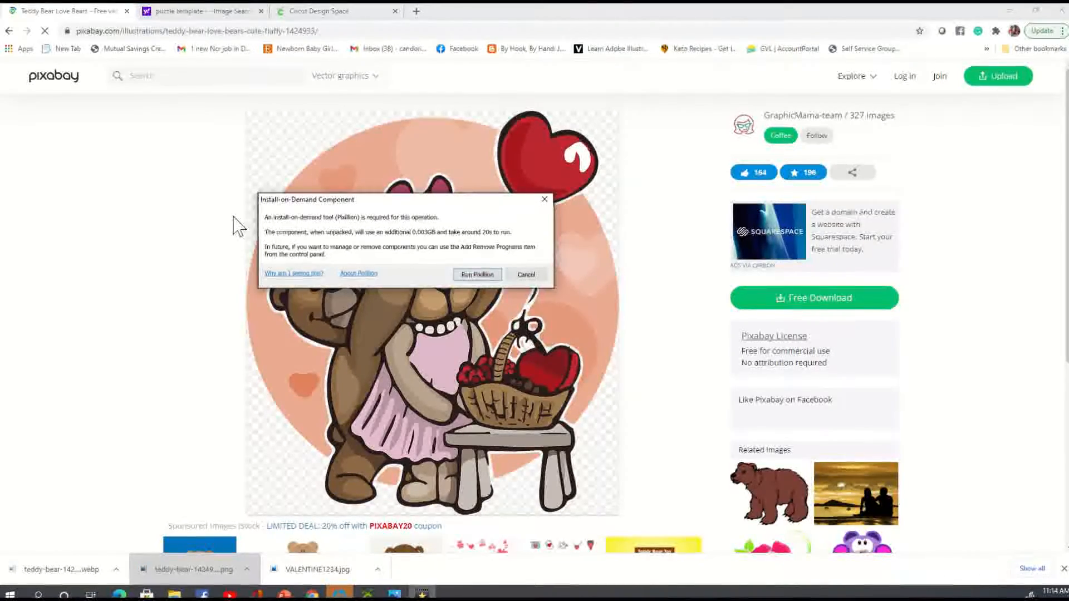
left_click(528, 275)
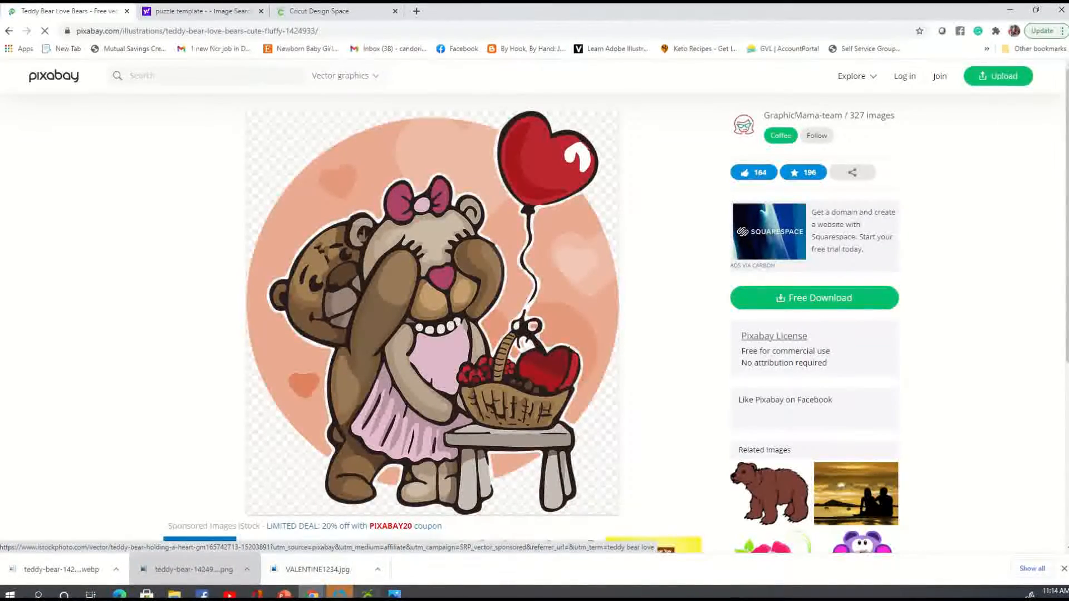
Switch to RECORDINGS.pptx in PowerPoint and insert teddy-bear-1424933_1280.png from the valentines folder onto the blank first slide
left_click(284, 593)
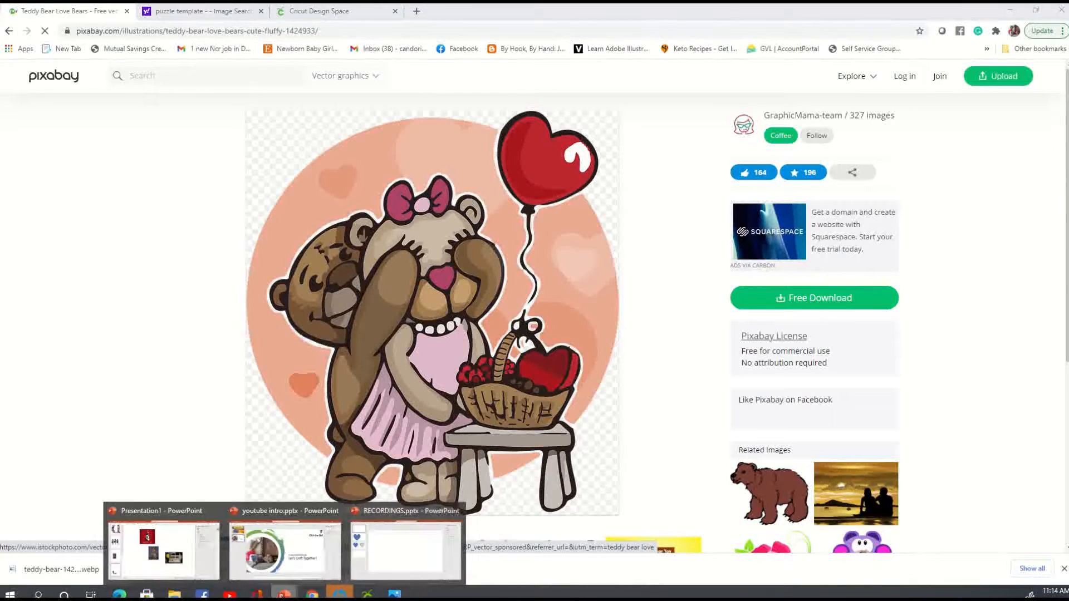
left_click(410, 585)
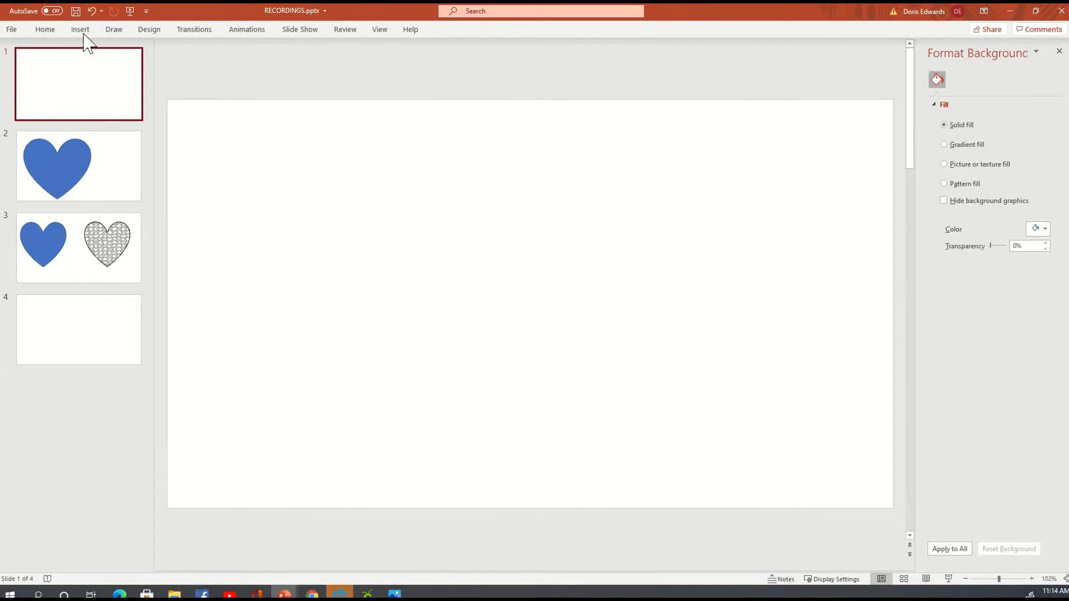
left_click(82, 30)
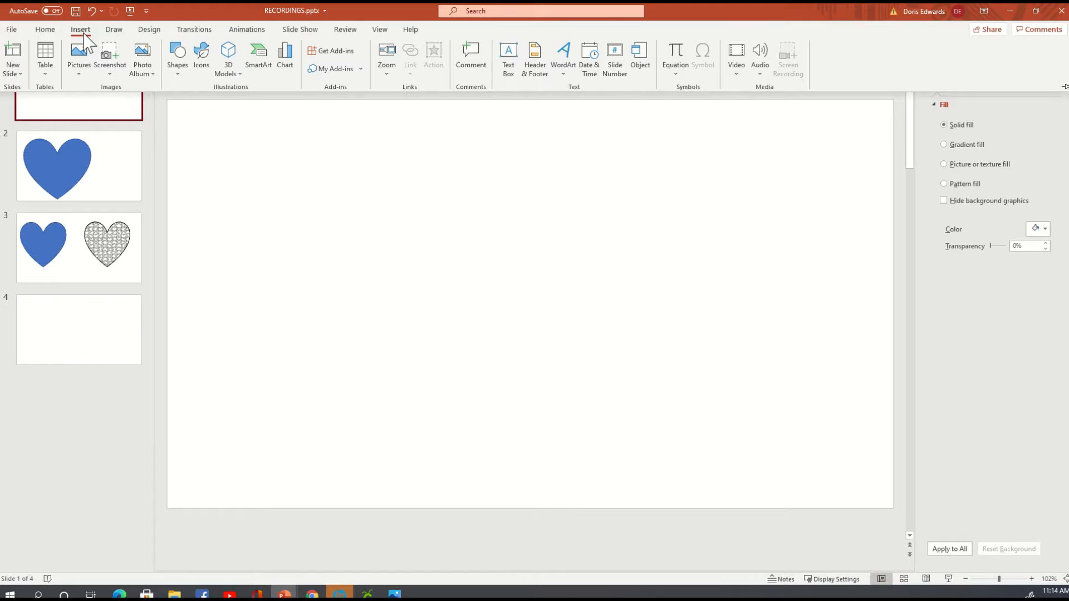
left_click(80, 75)
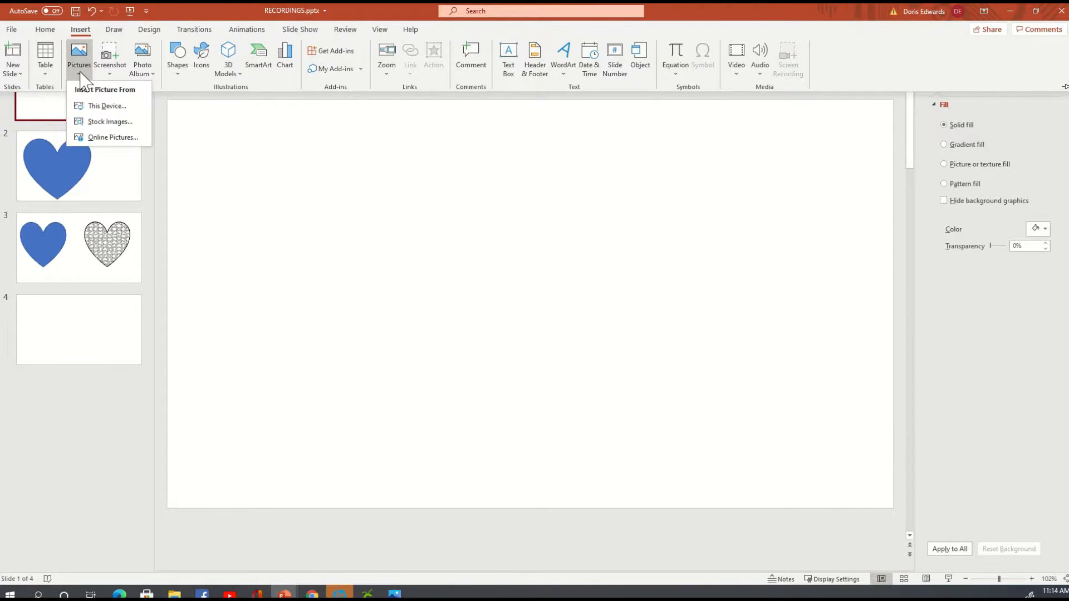
left_click(107, 106)
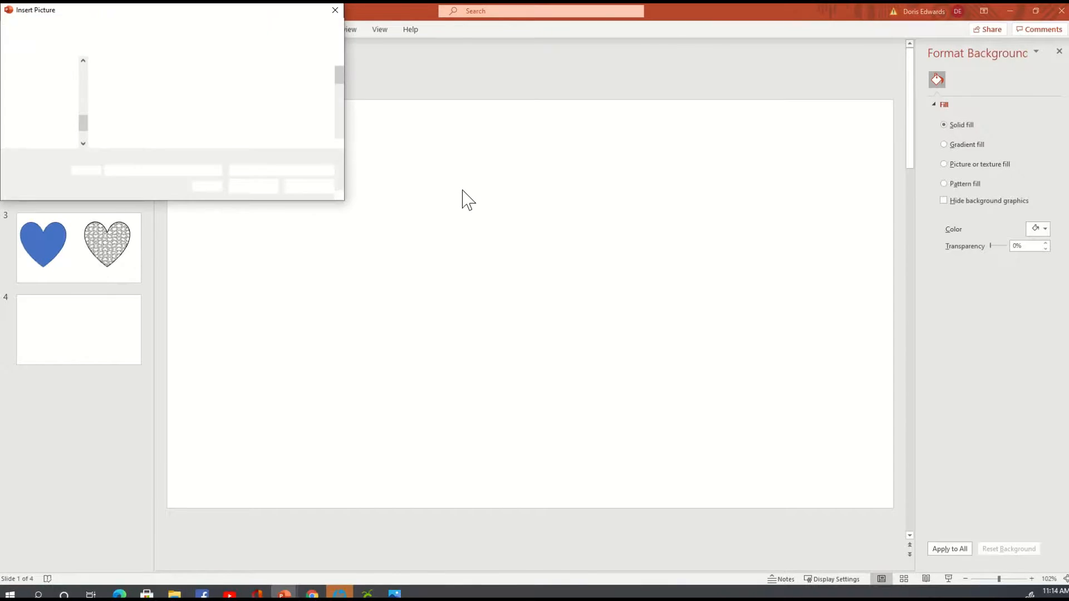
left_click_drag(338, 79, 337, 101)
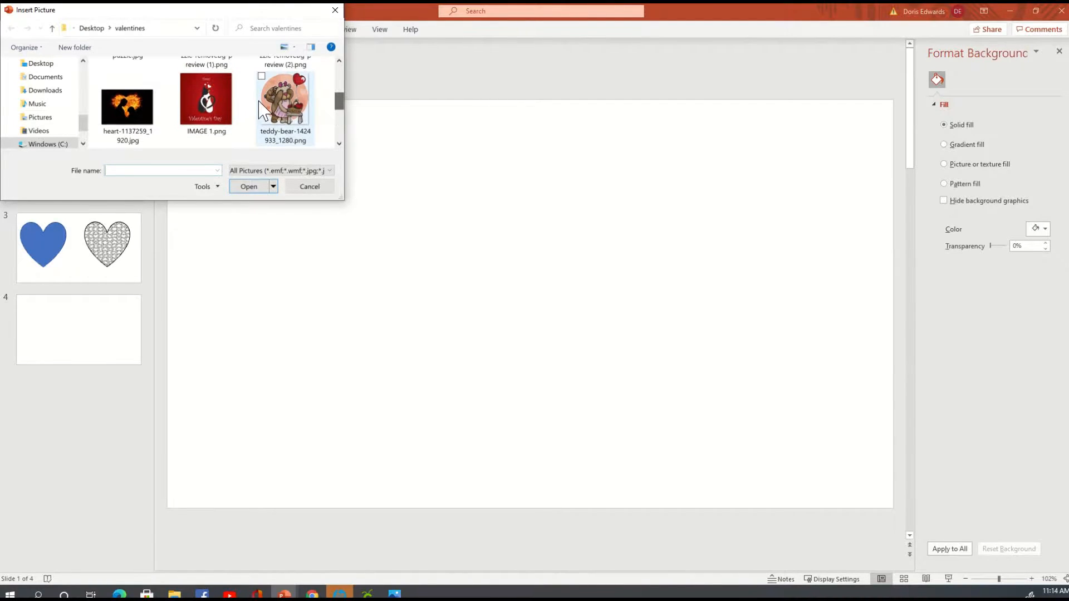
left_click(290, 86)
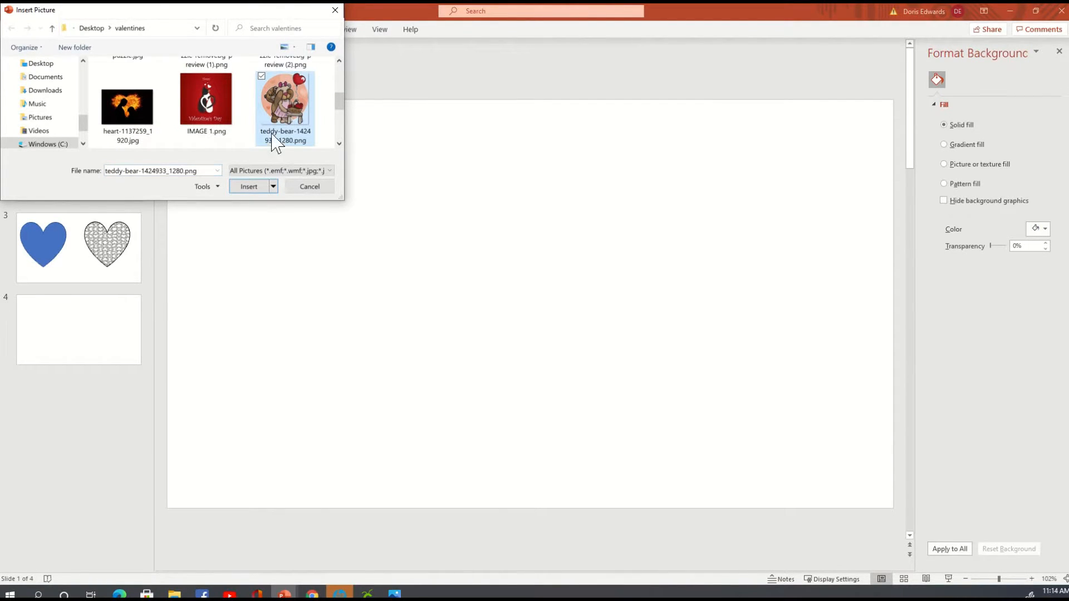
left_click(247, 188)
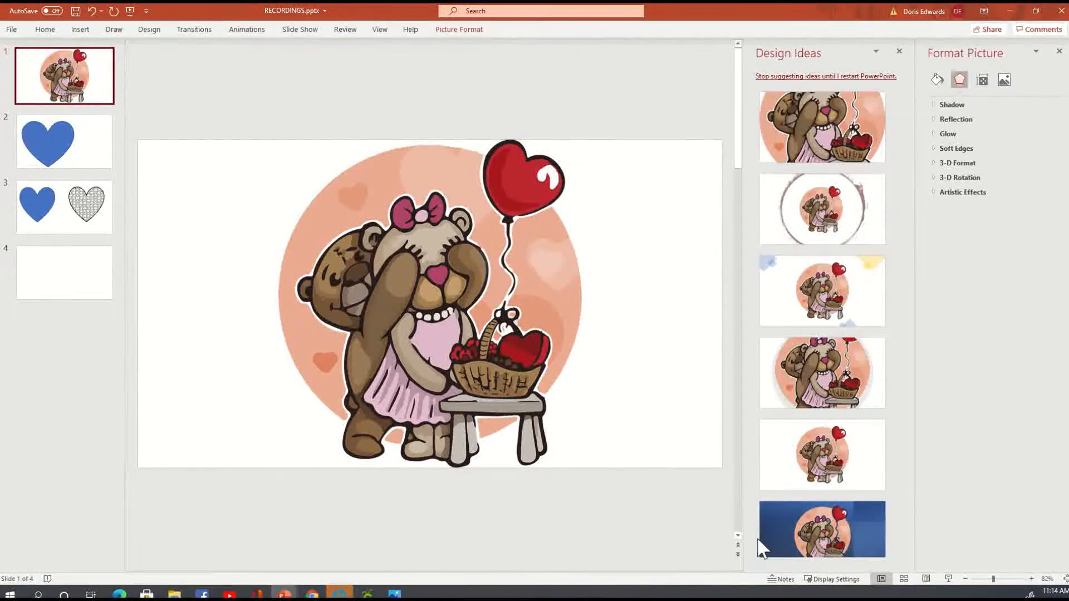
Try the blue, torn-paper, framed, plain white and grey-ringed Design Ideas layouts on the teddy bear slide
left_click(838, 551)
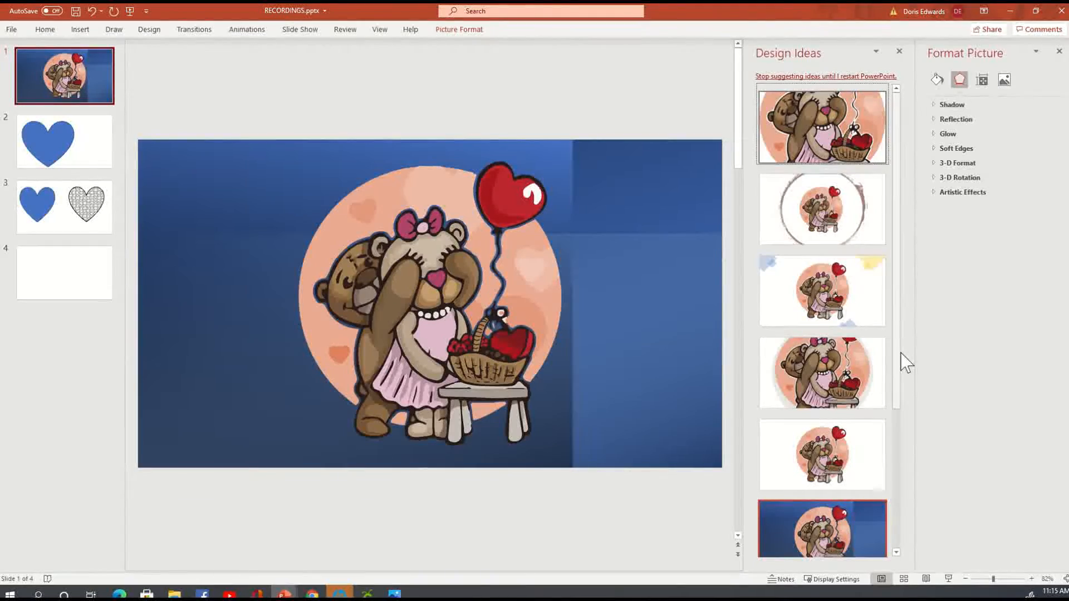
left_click_drag(897, 353, 895, 529)
left_click(864, 504)
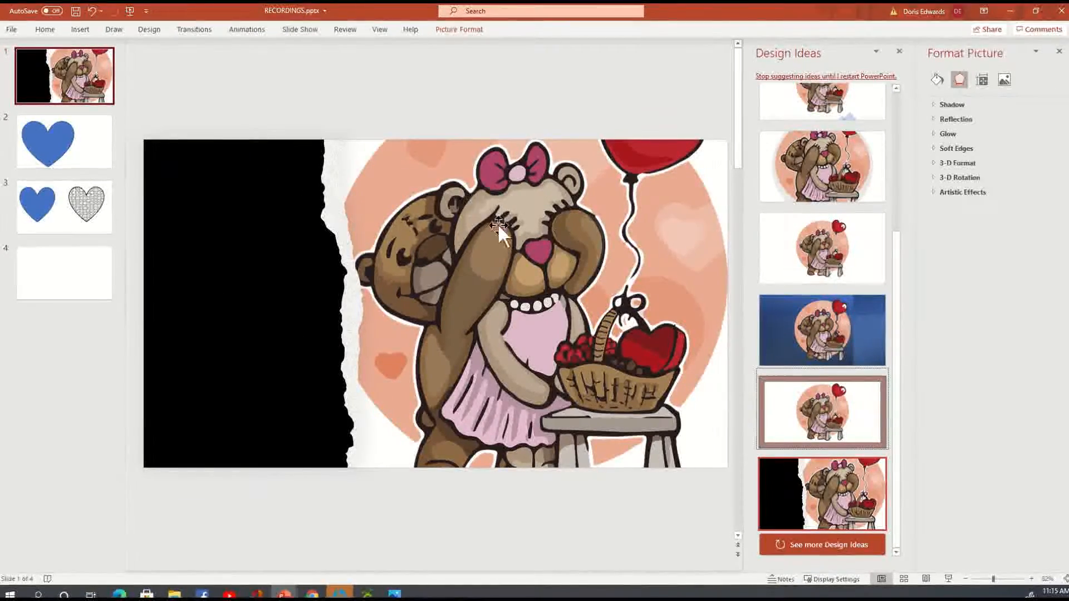
left_click(800, 433)
left_click(814, 333)
left_click(855, 241)
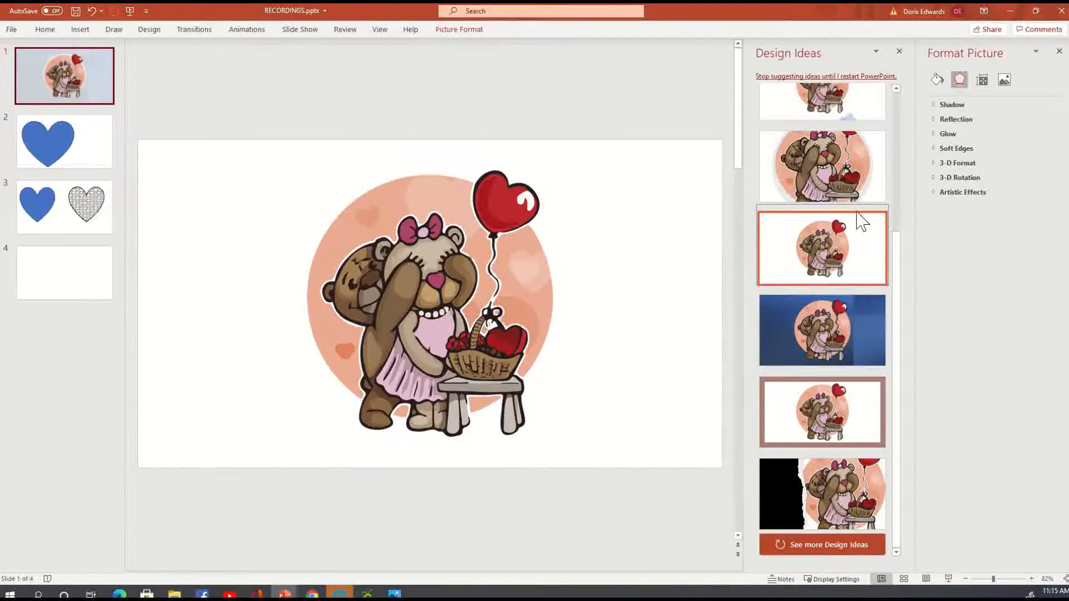
left_click(841, 182)
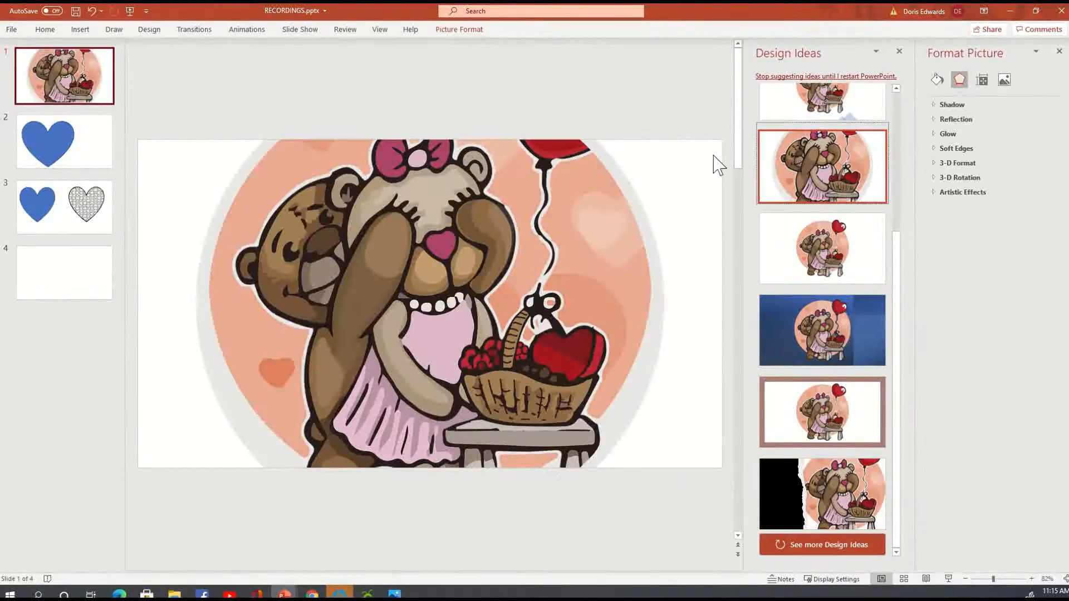
Try the Design Ideas layouts with blue and yellow corner shapes, a sketched circle, and a full close-up of the bears
scroll(847, 136, "up", 4)
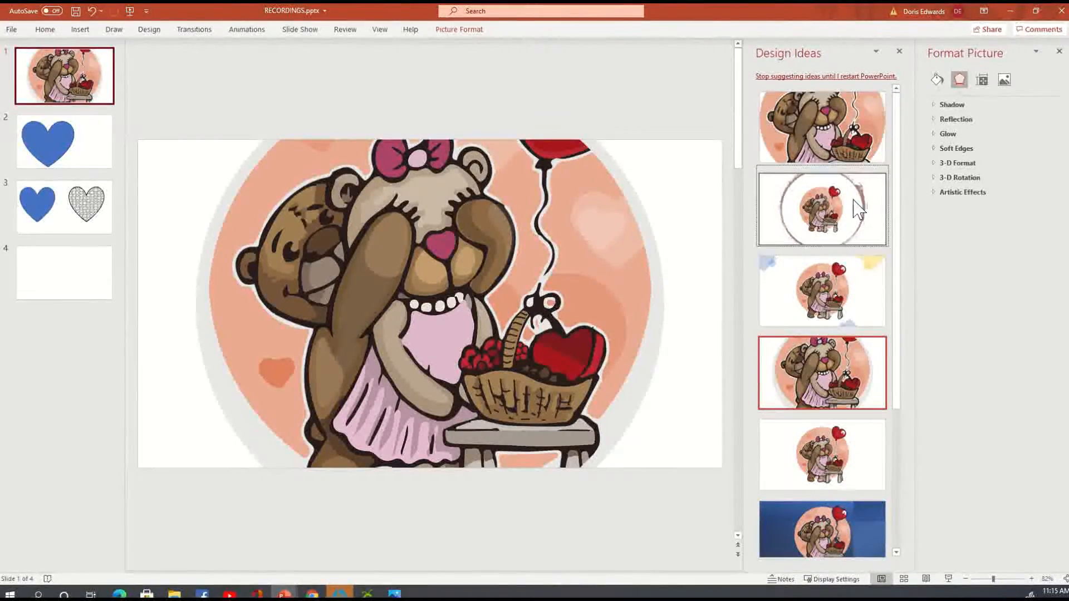
left_click(852, 304)
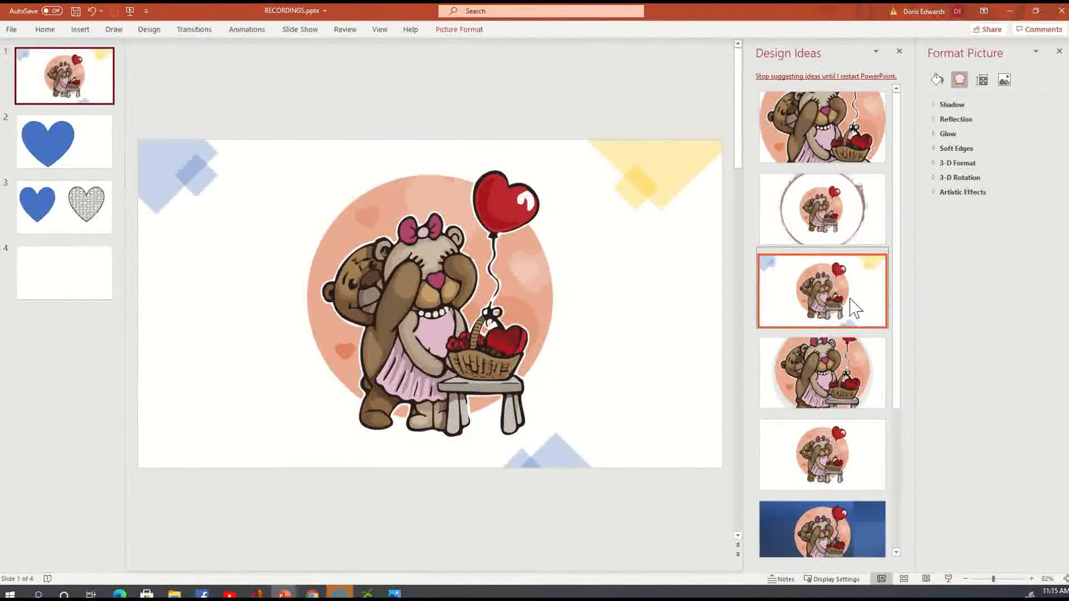
left_click(857, 206)
left_click(858, 146)
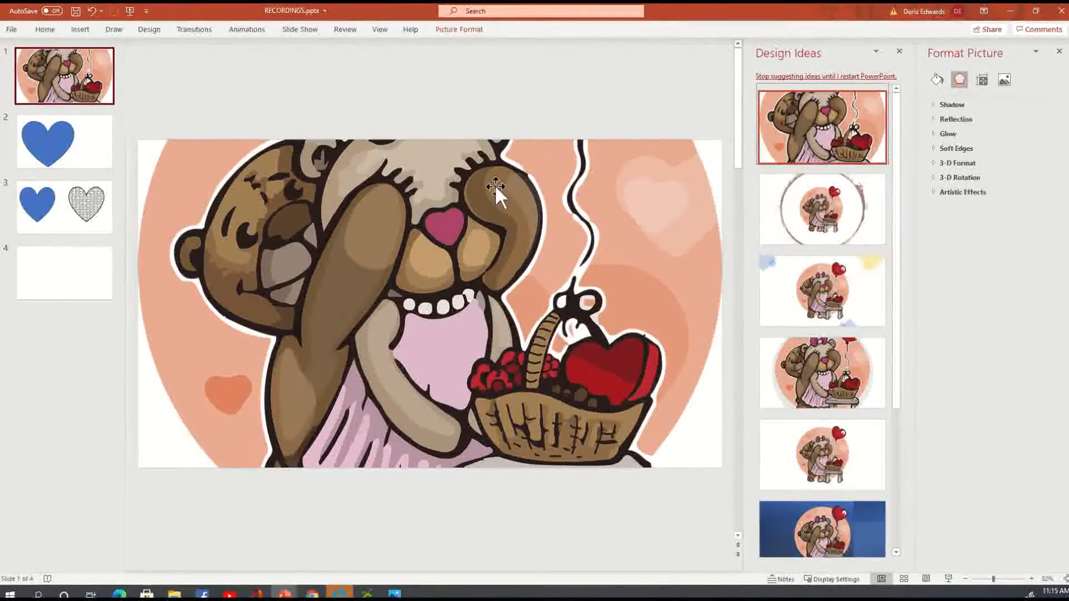
Compare the black torn-paper design idea and apply the blue background one to the teddy bear slide
scroll(883, 440, "down", 1)
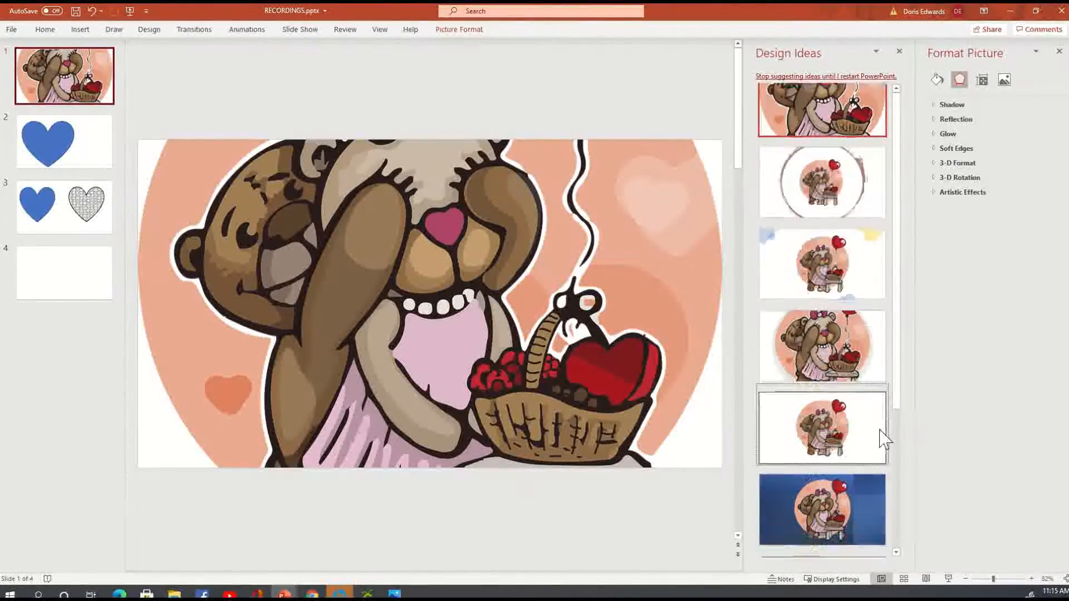
scroll(886, 440, "down", 3)
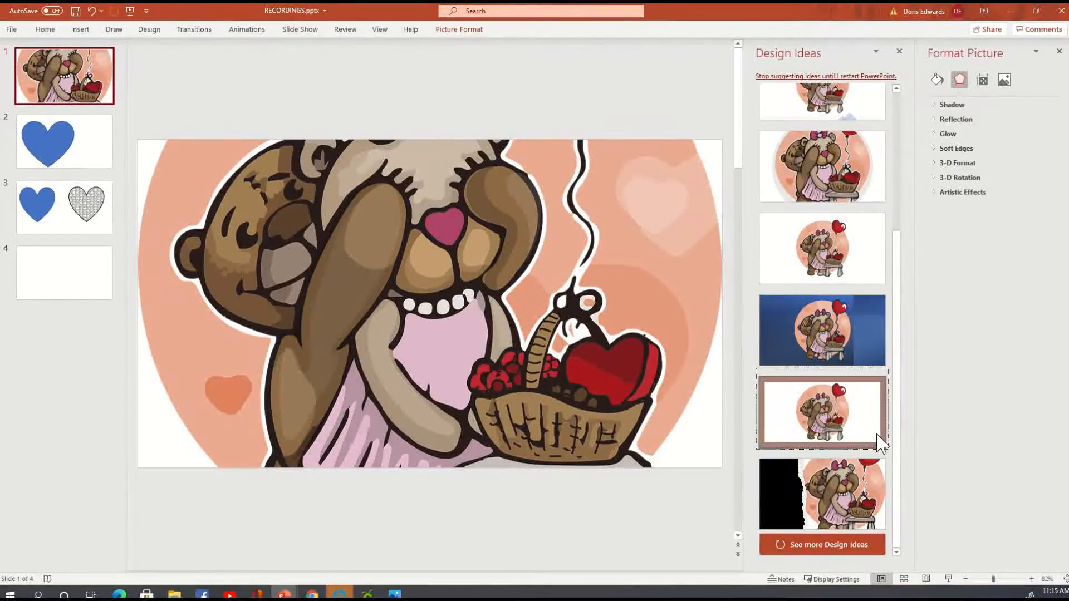
left_click(839, 476)
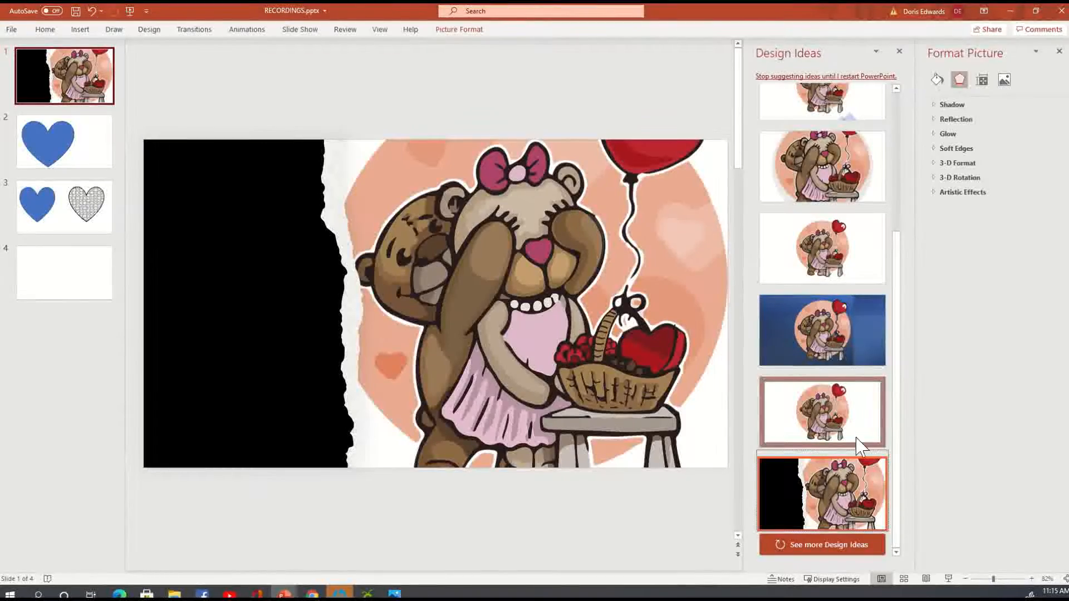
left_click(860, 346)
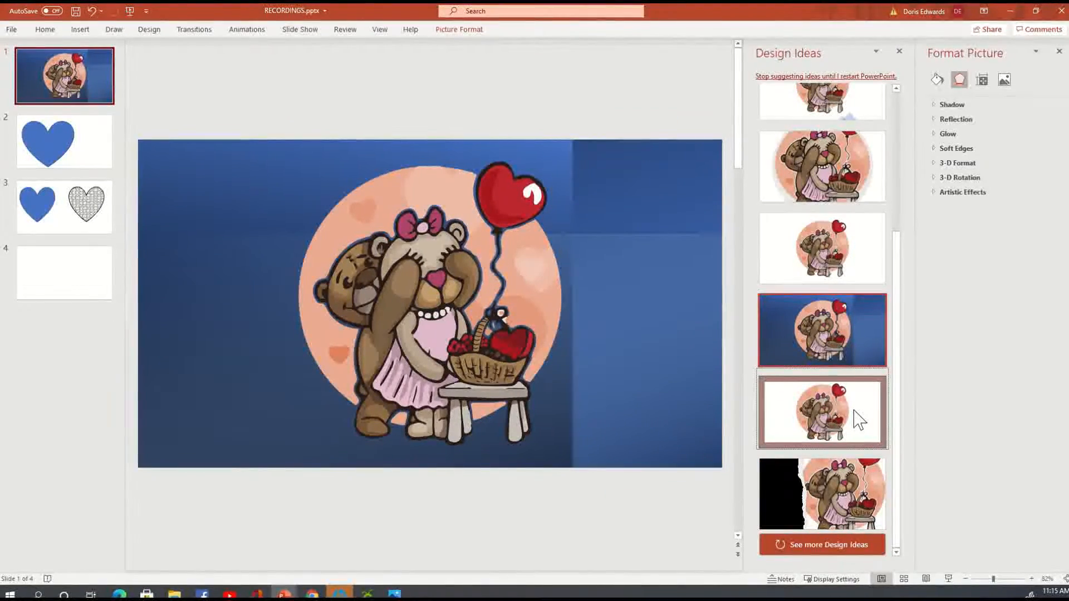
scroll(841, 421, "up", 3)
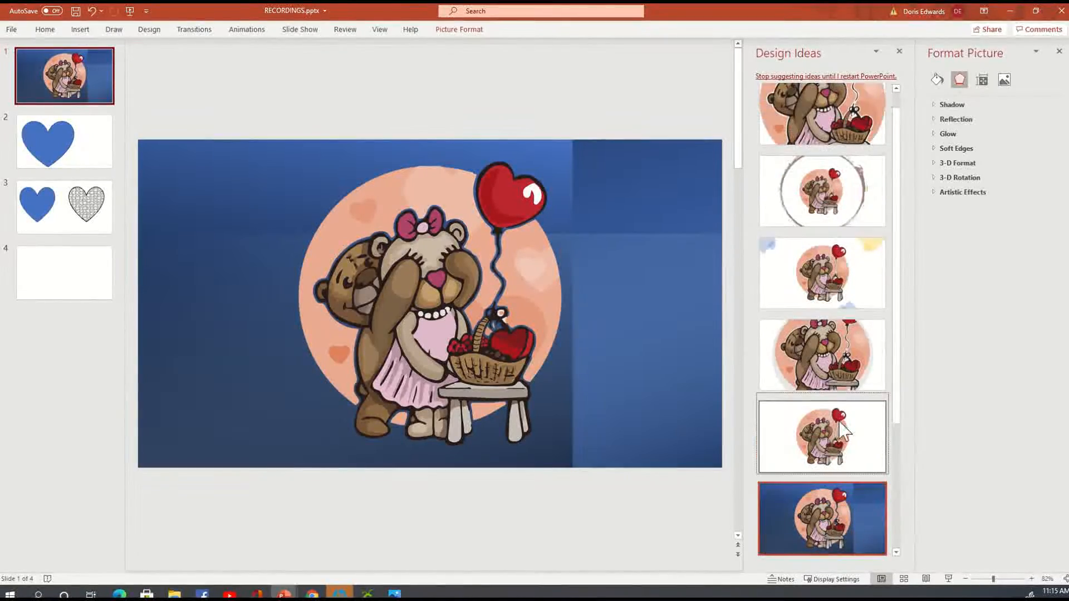
Browse the full set of presentation themes and apply the Gallery theme with the wooden floor
left_click(151, 30)
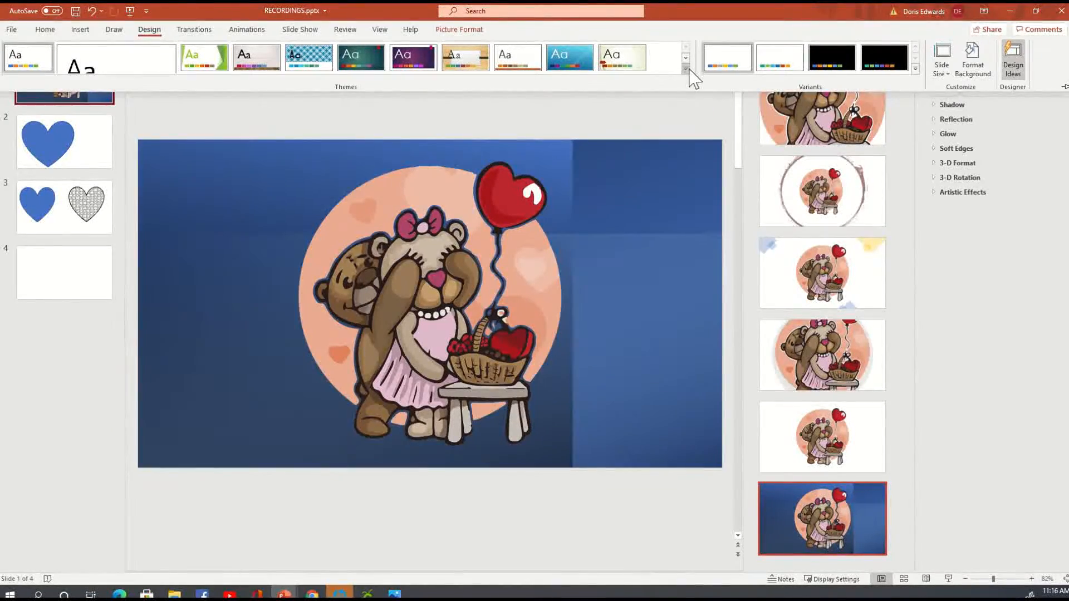
left_click(686, 68)
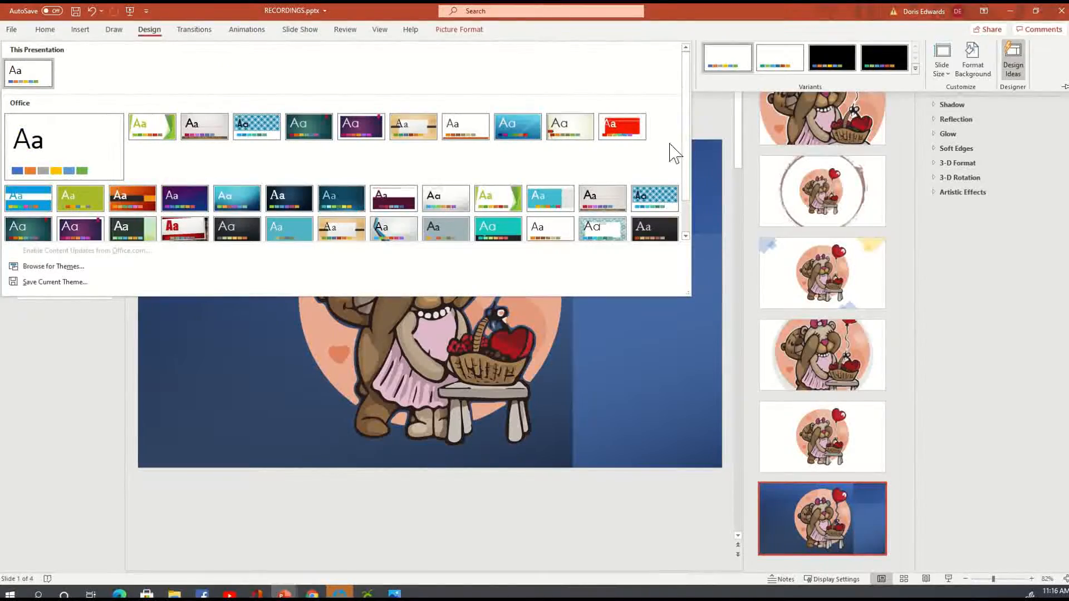
left_click(687, 236)
scroll(690, 244, "up", 2)
left_click(705, 87)
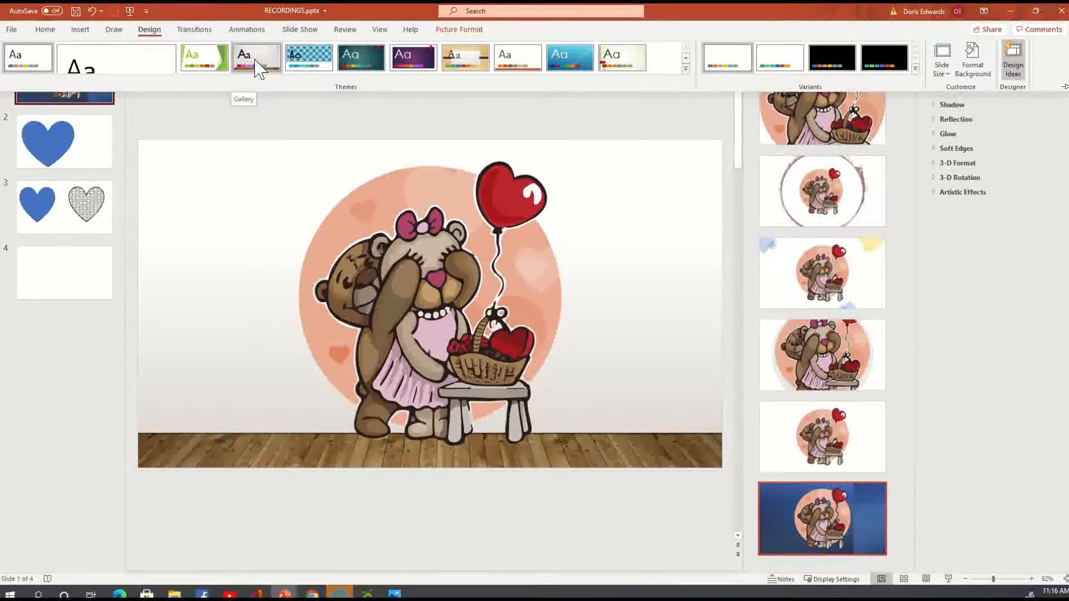
left_click(257, 68)
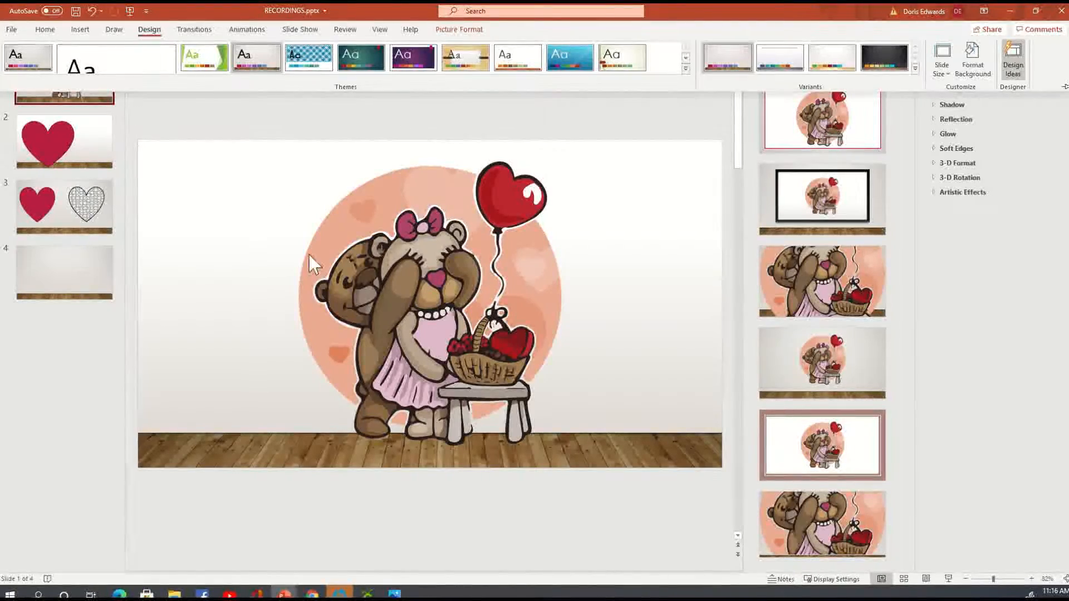
left_click(390, 116)
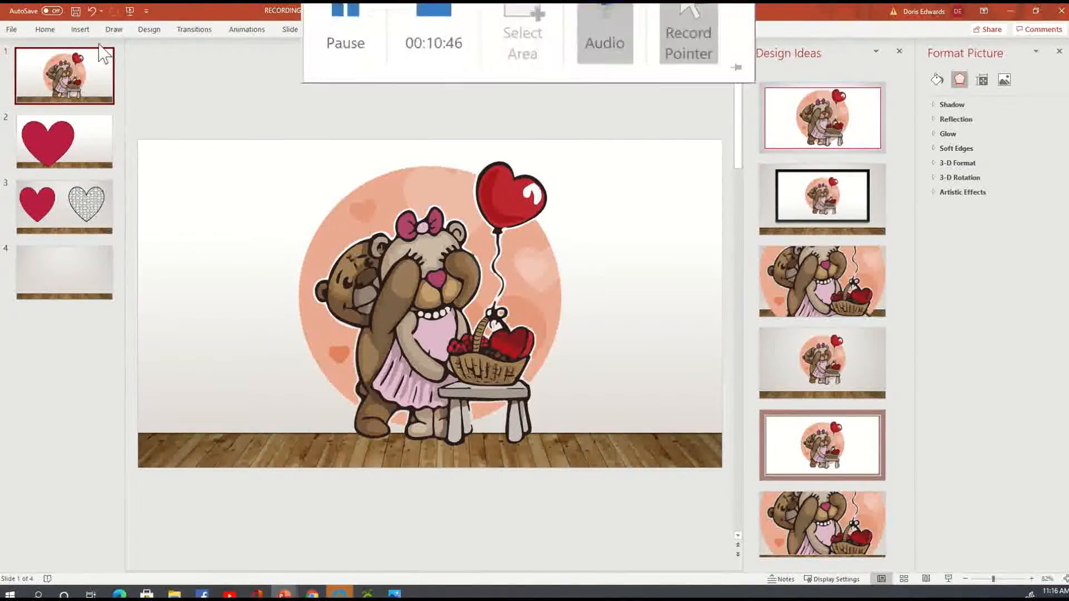
Add a text box beside the heart balloon reading "Be My Valentine", with each word on its own line
left_click(84, 32)
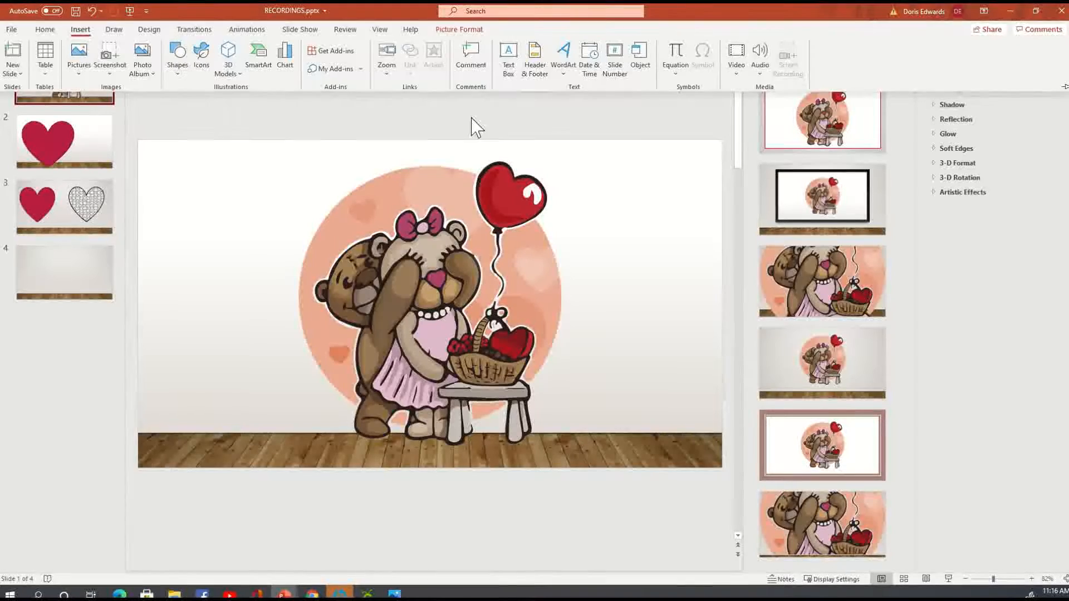
left_click(509, 73)
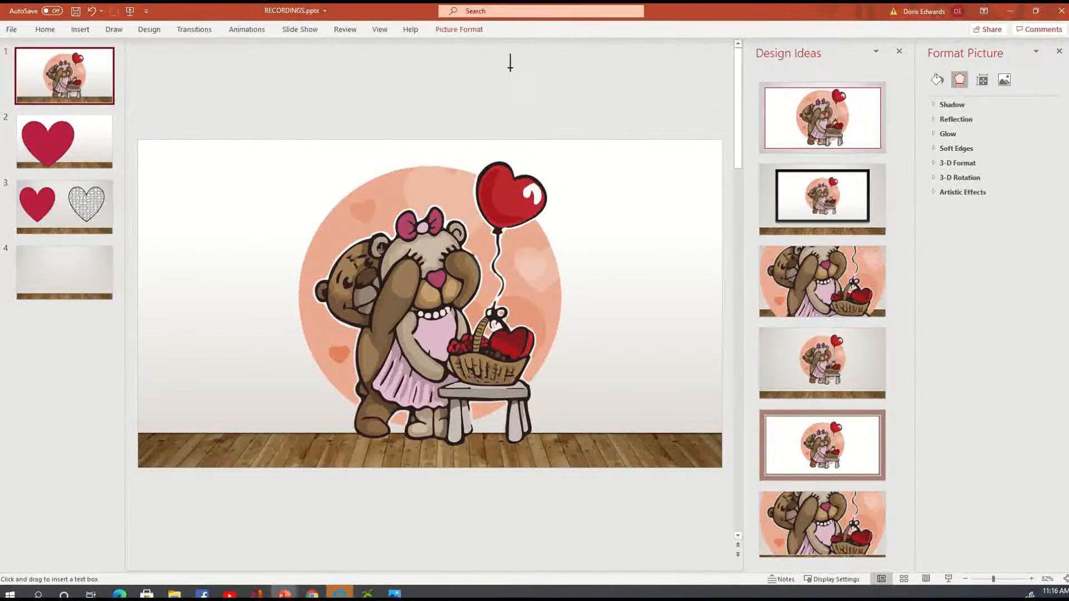
left_click(493, 191)
left_click_drag(493, 189, 610, 264)
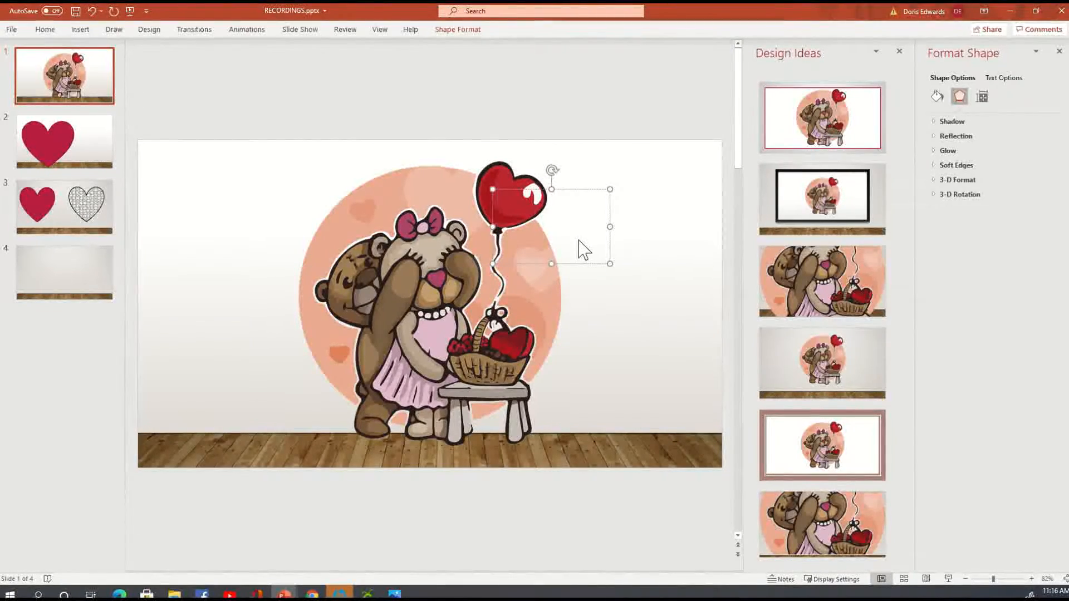
type("B")
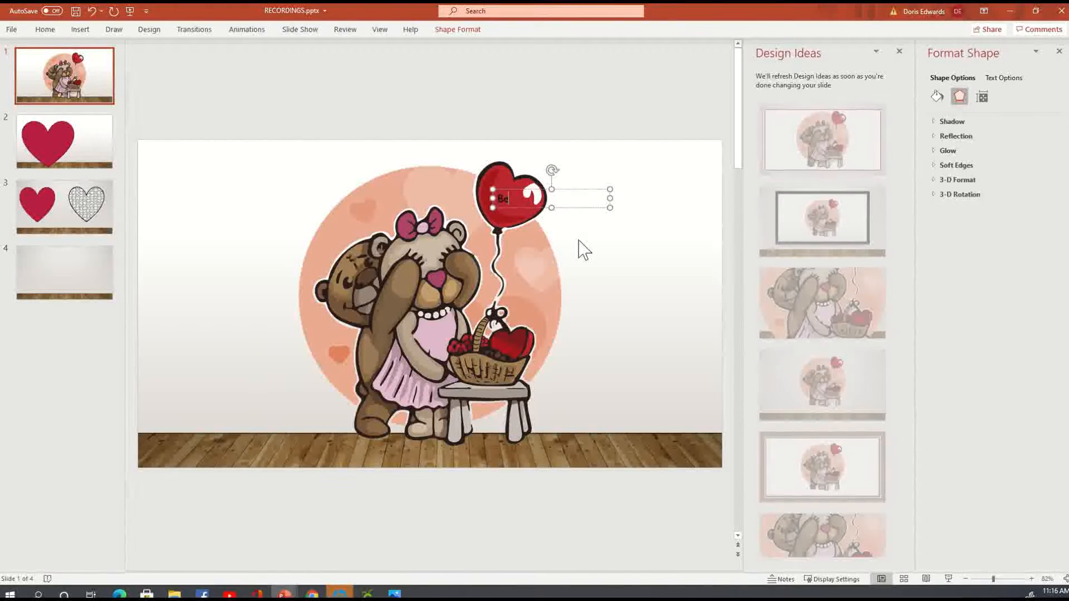
type("e")
key("Return")
type("My Valentie")
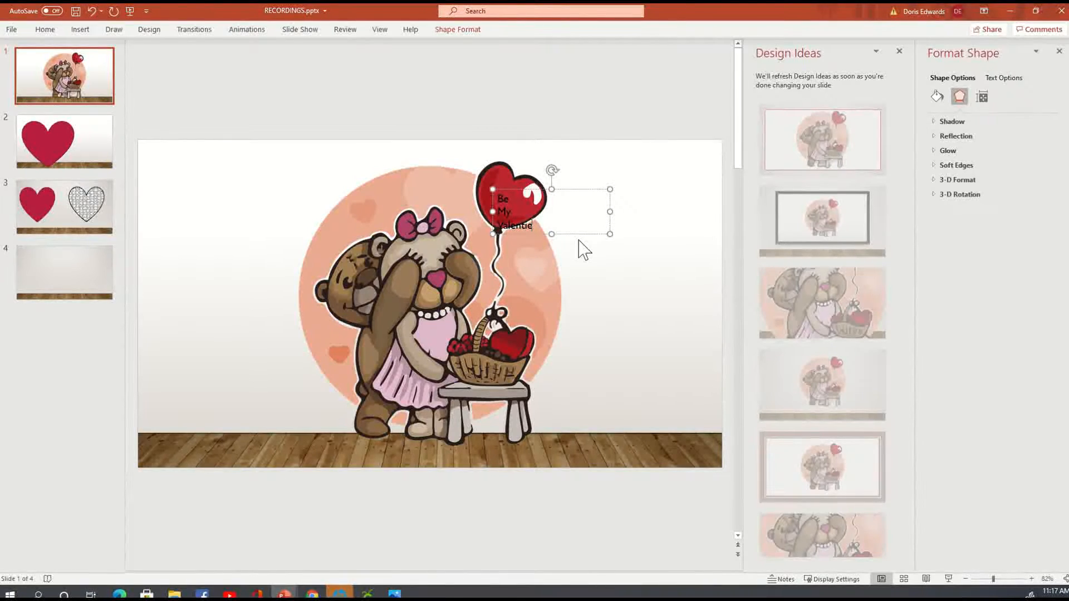
key("BackSpace")
key("BackSpace")
type("ntine")
left_click(566, 208)
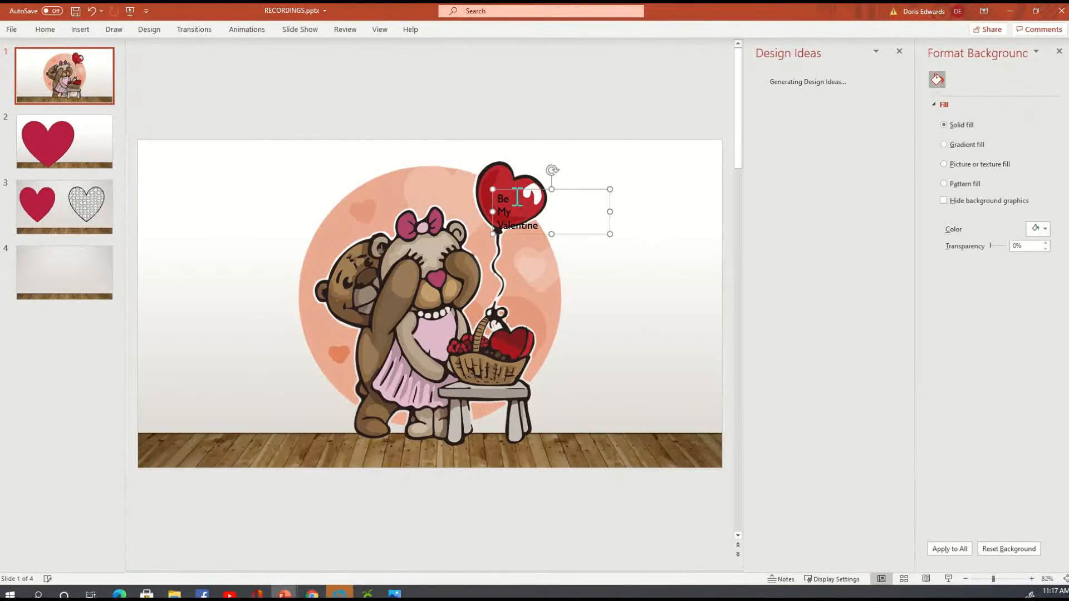
Center the text and move and tilt its text box to fit inside the red heart balloon
left_click(565, 192)
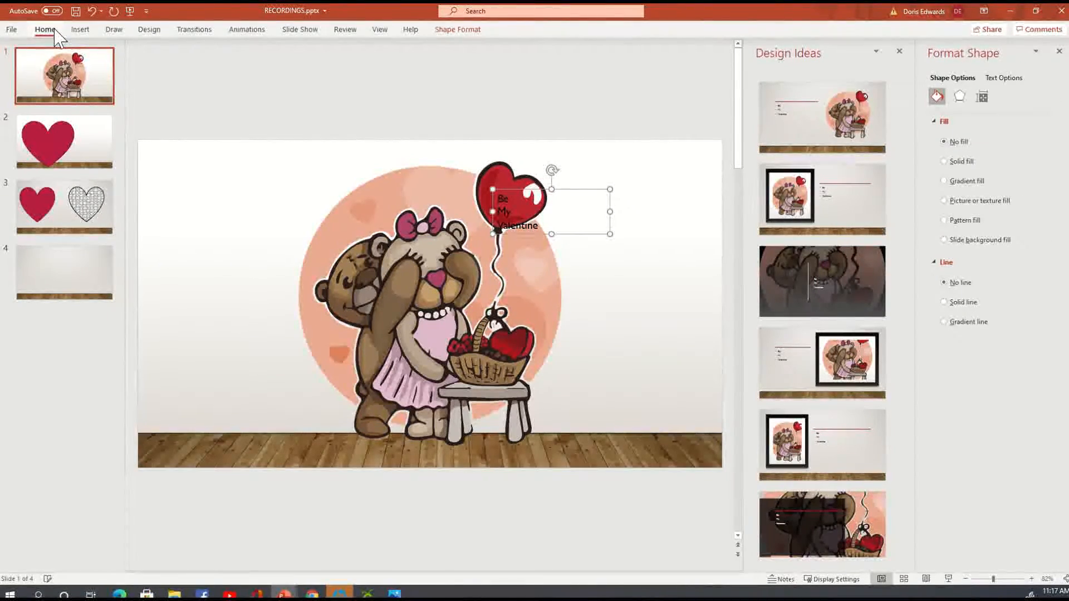
left_click(55, 31)
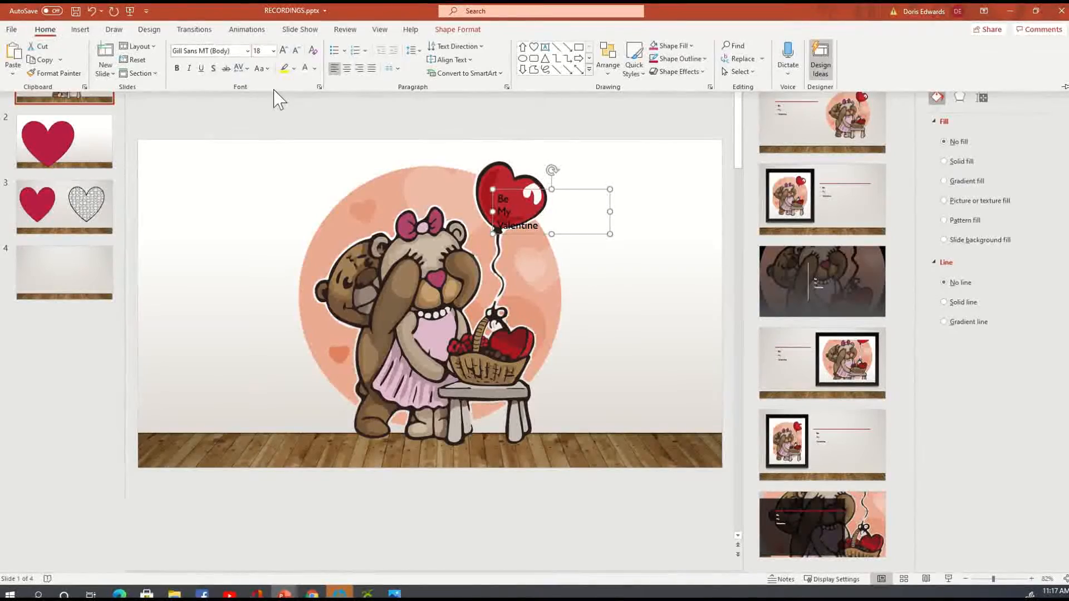
left_click(347, 69)
key("ctrl+F1")
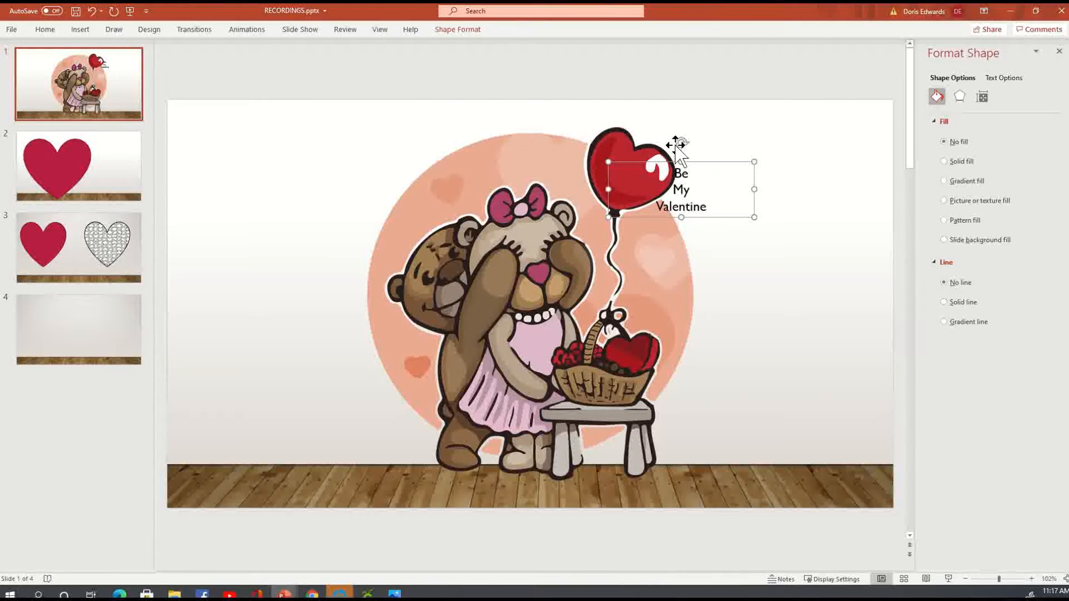
mouse_move(680, 143)
left_mouse_down()
mouse_move(694, 150)
mouse_move(690, 166)
mouse_move(707, 170)
mouse_move(675, 162)
left_mouse_up()
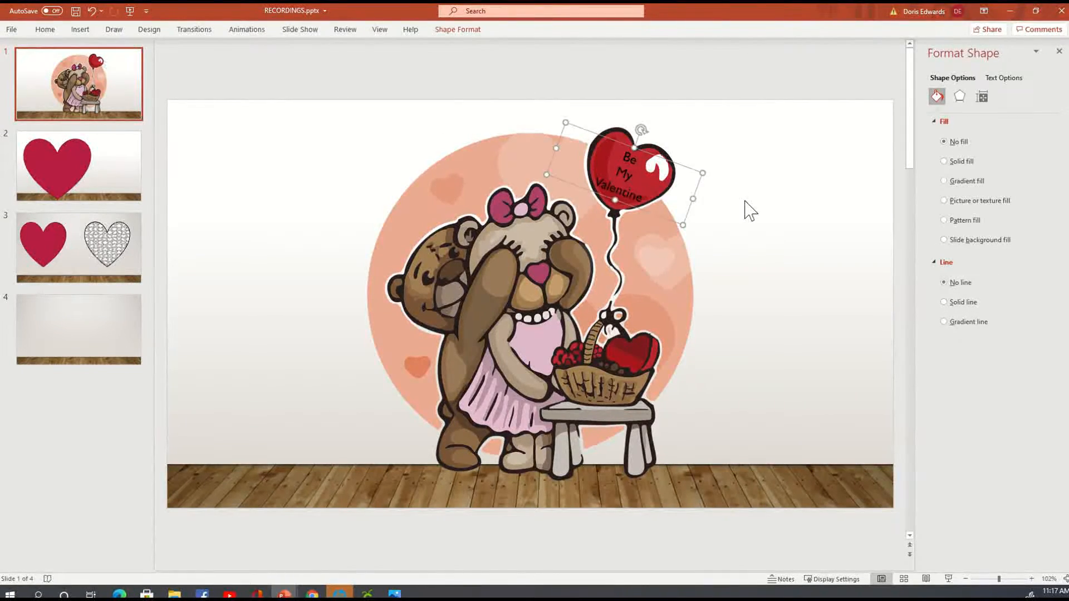
left_click(733, 306)
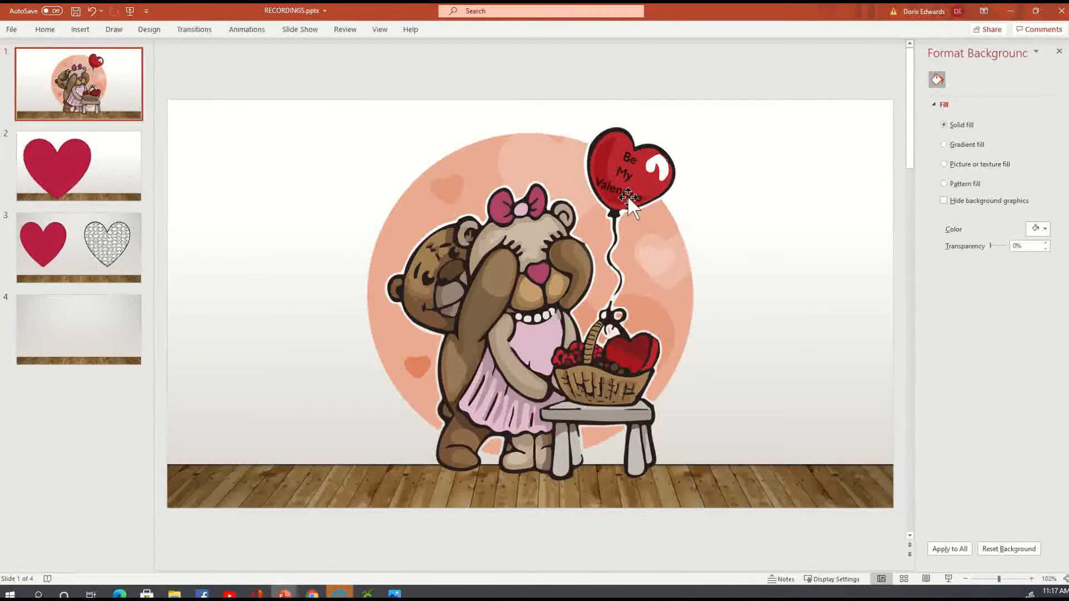
Format the balloon text in the About Love font, bold, at size 20
left_click_drag(629, 160, 646, 196)
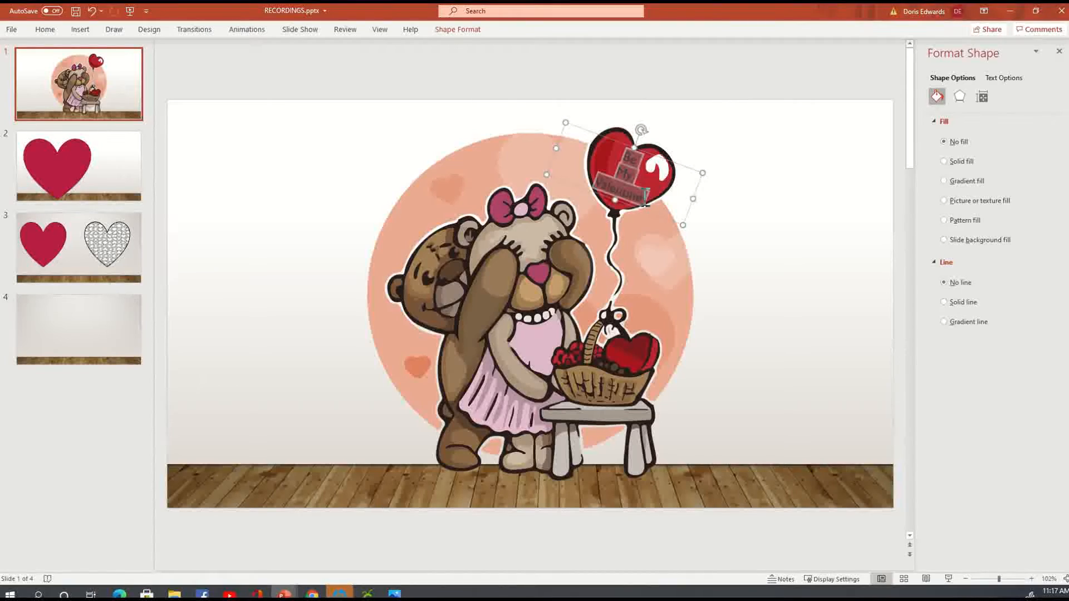
left_click(45, 29)
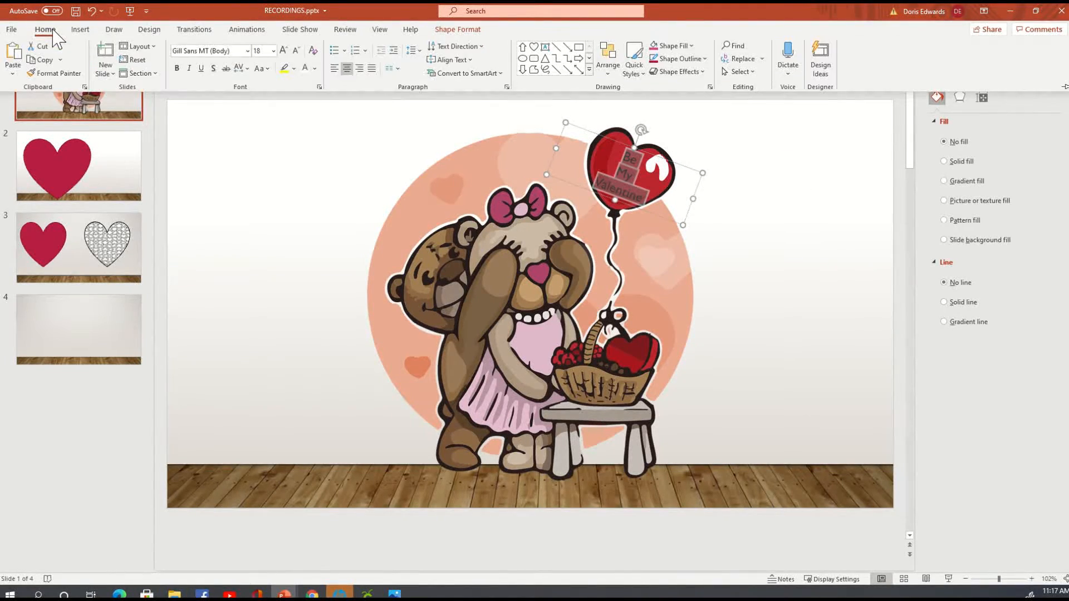
left_click(248, 51)
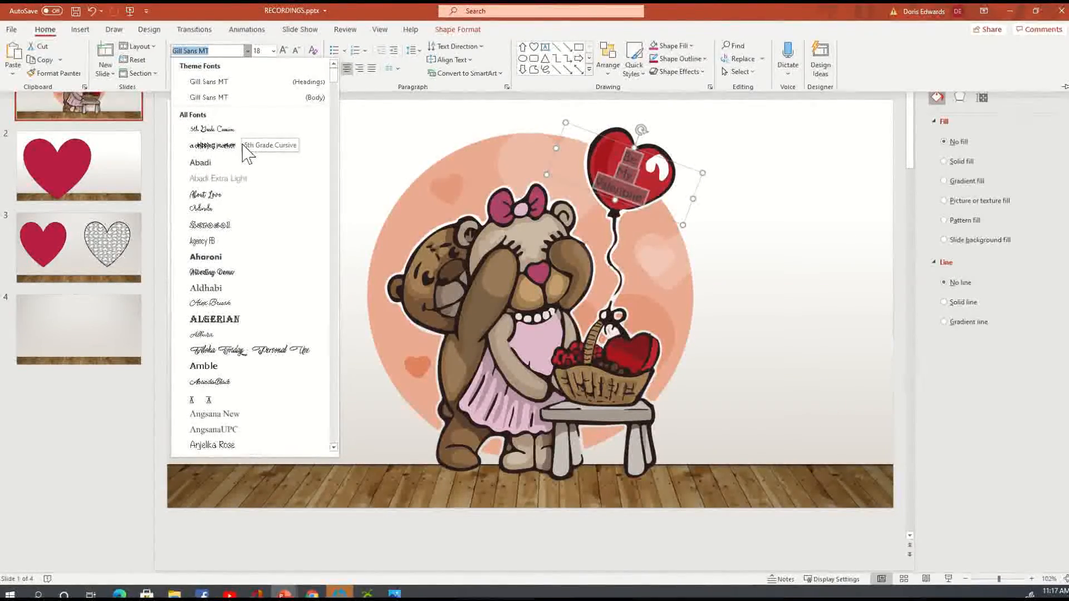
left_click(233, 196)
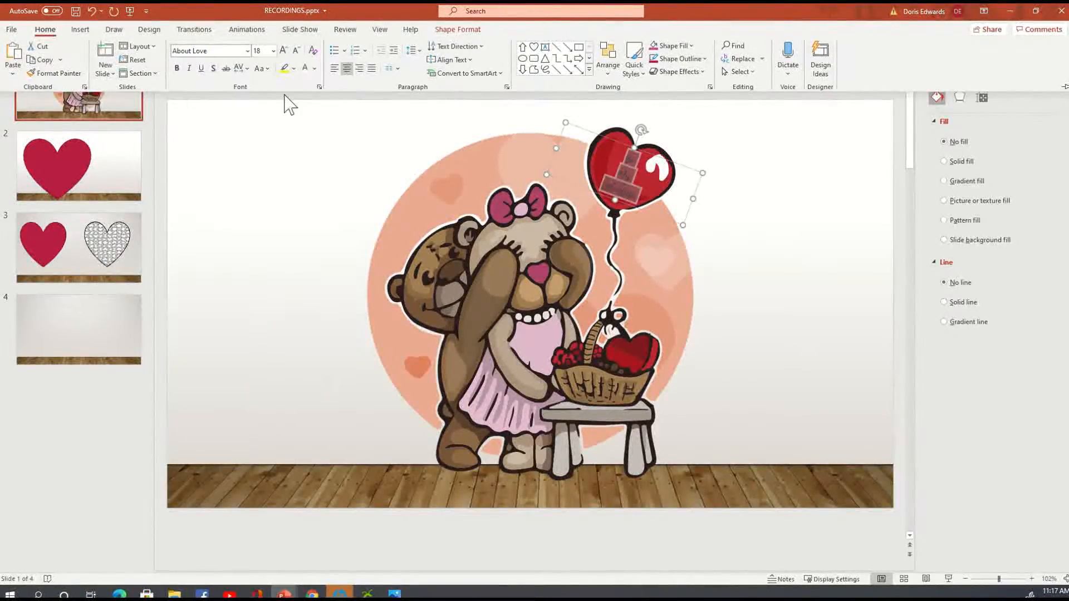
left_click(178, 66)
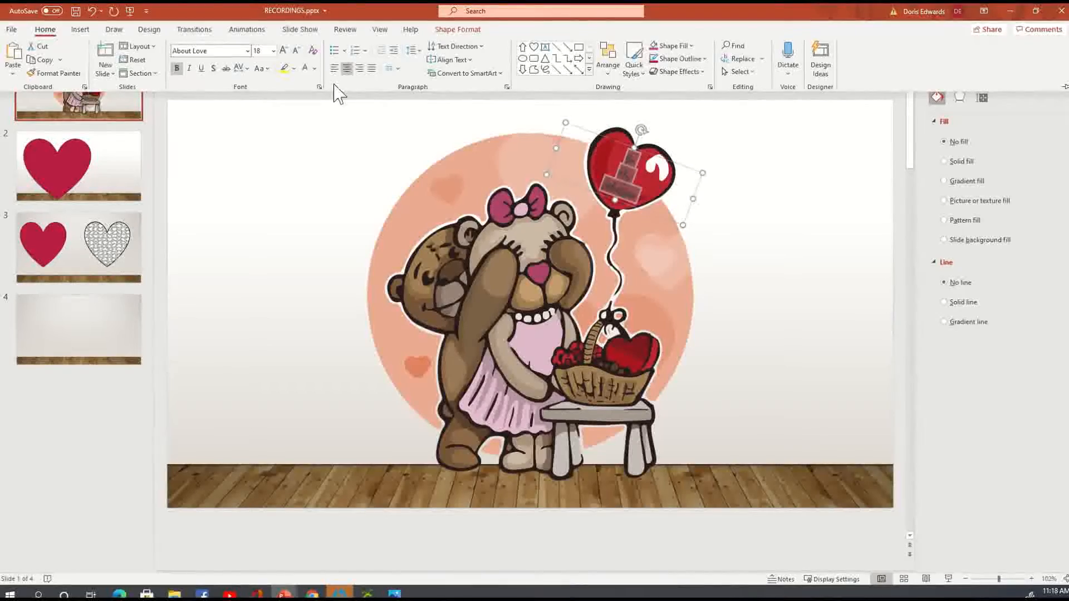
left_click(273, 50)
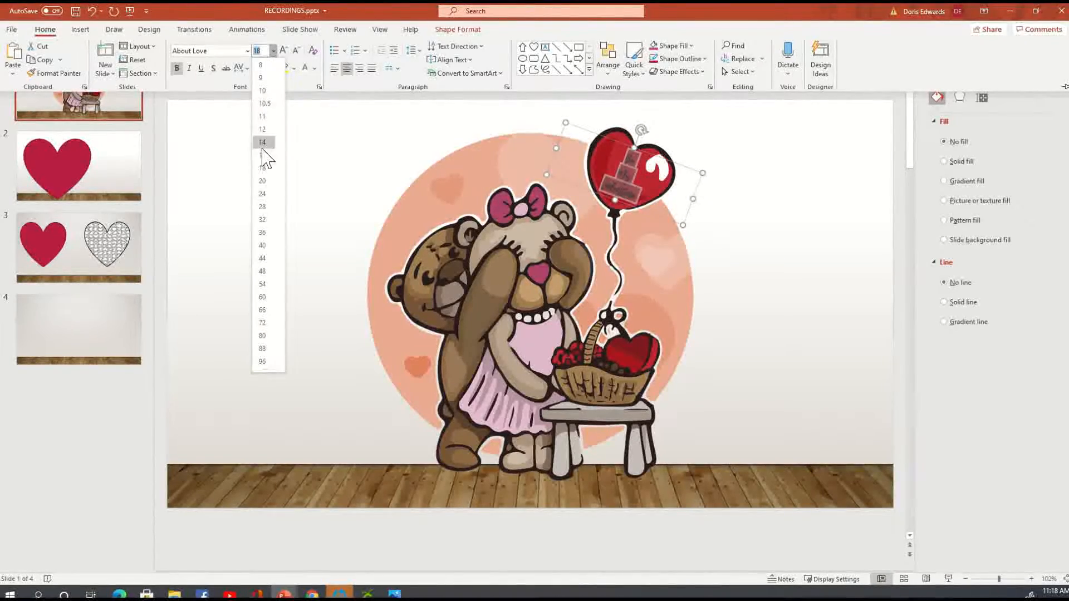
left_click(263, 181)
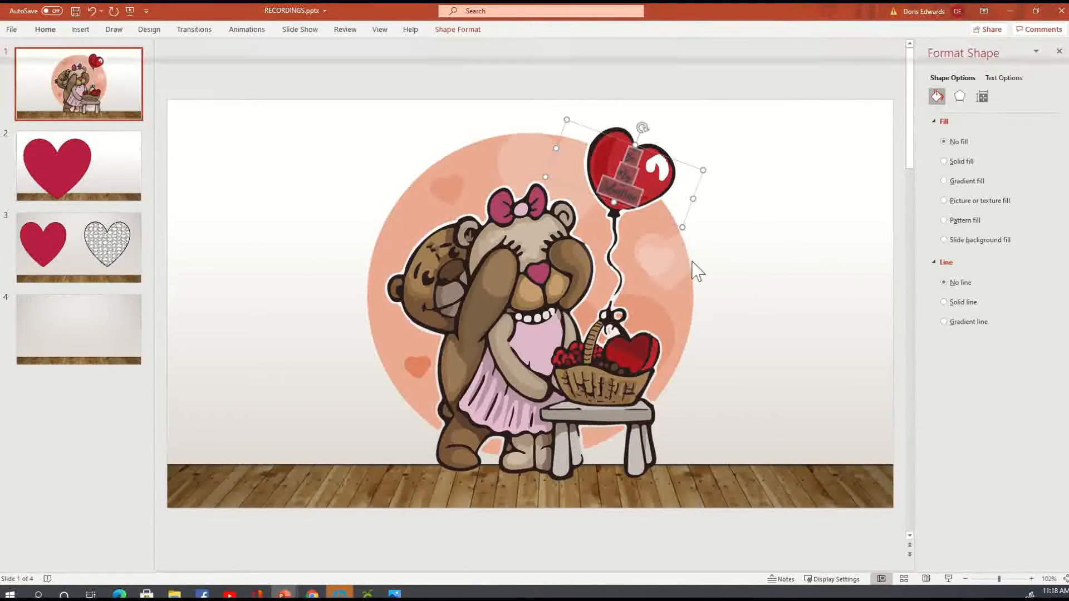
Set the font color of the "Be My Valentine" balloon text to white
left_click(56, 34)
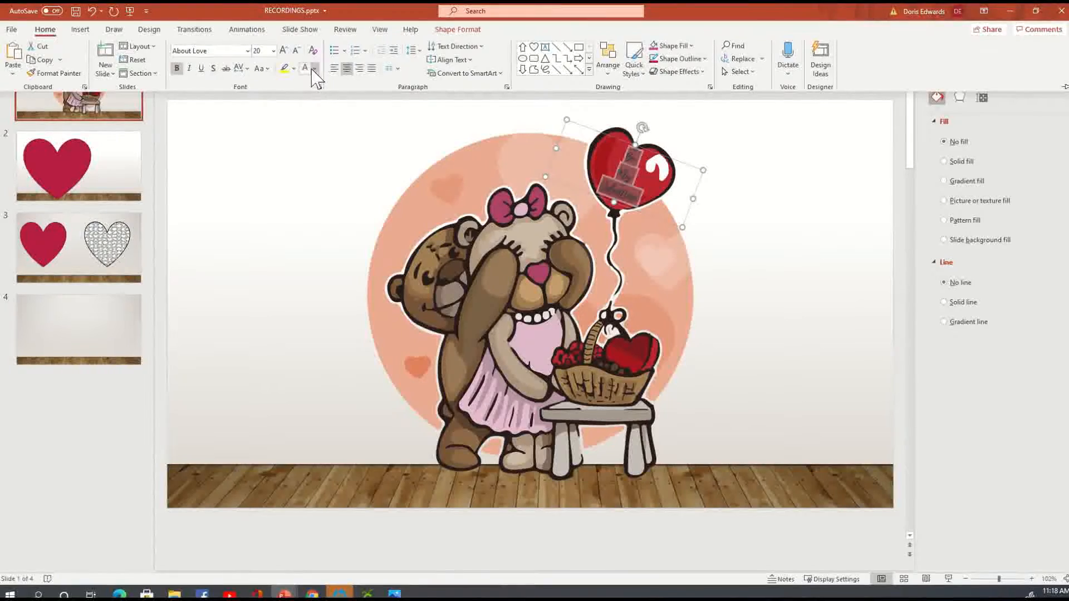
left_click(751, 215)
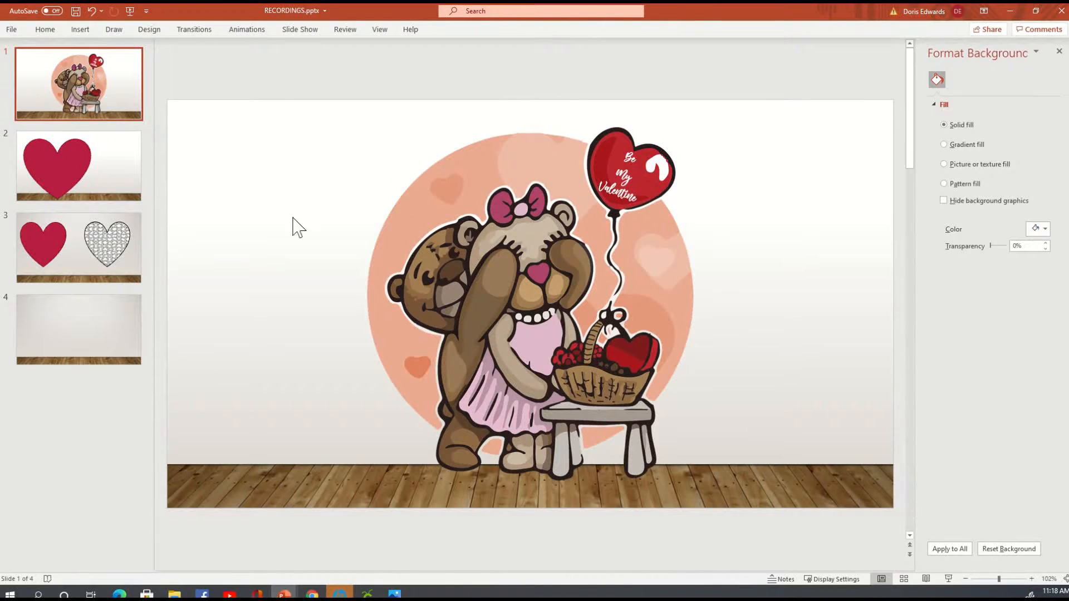
Show the first slide full screen in the slide show to capture the finished teddy bear design
left_click(65, 344)
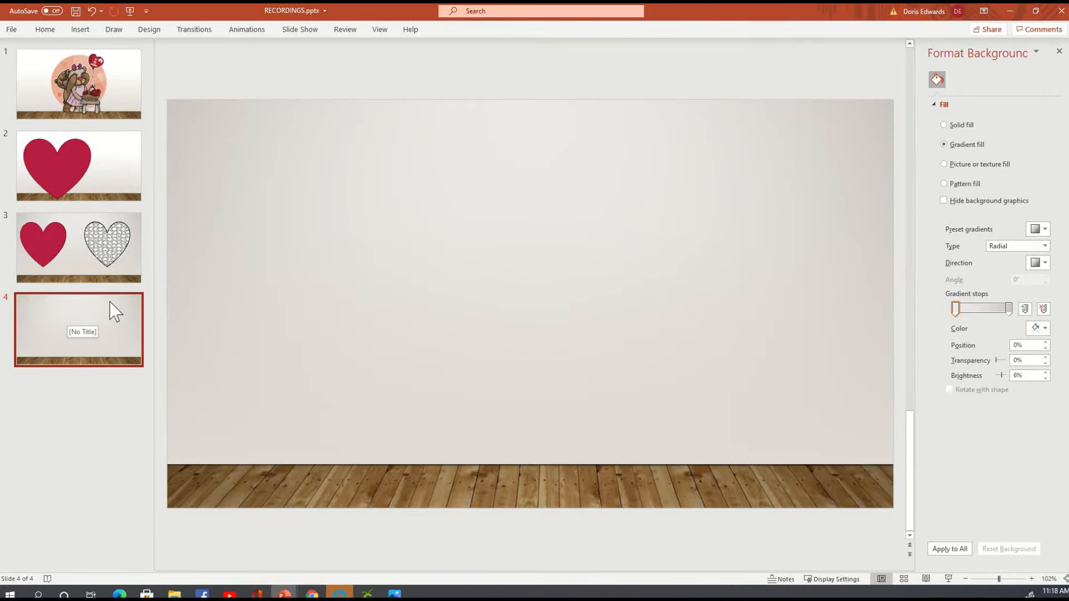
left_click(120, 92)
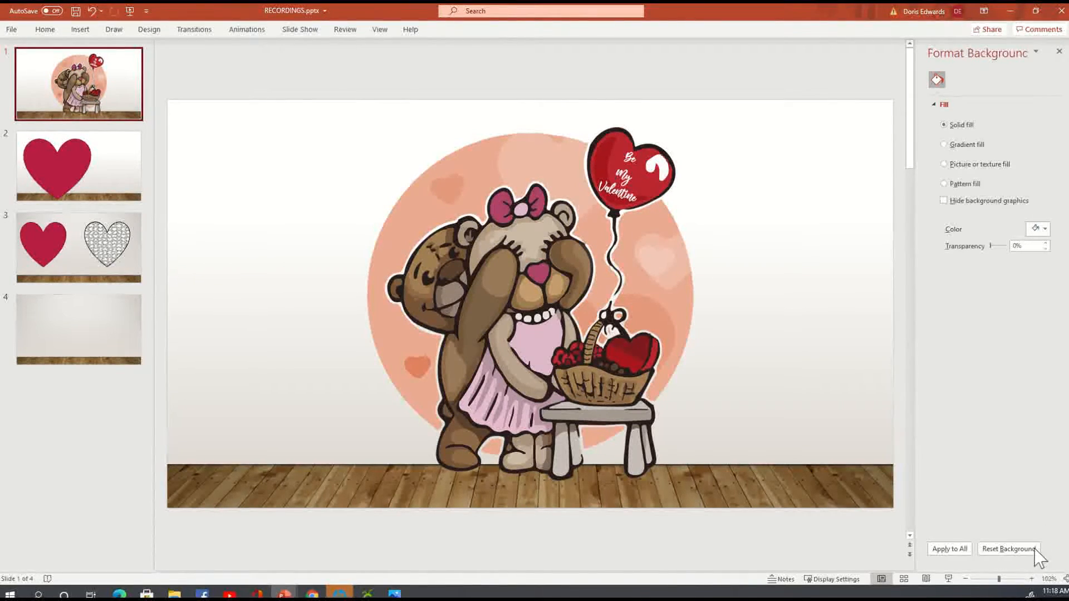
left_click(949, 579)
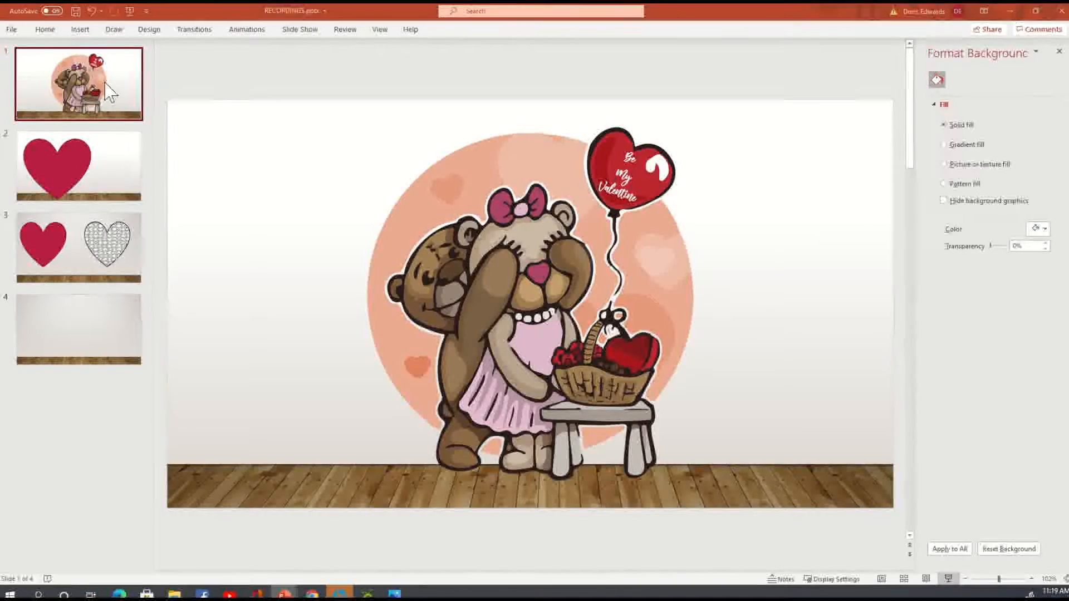
Add a blank slide after the first slide and switch the presentation to the plain white Office theme
right_click(105, 83)
left_click(146, 158)
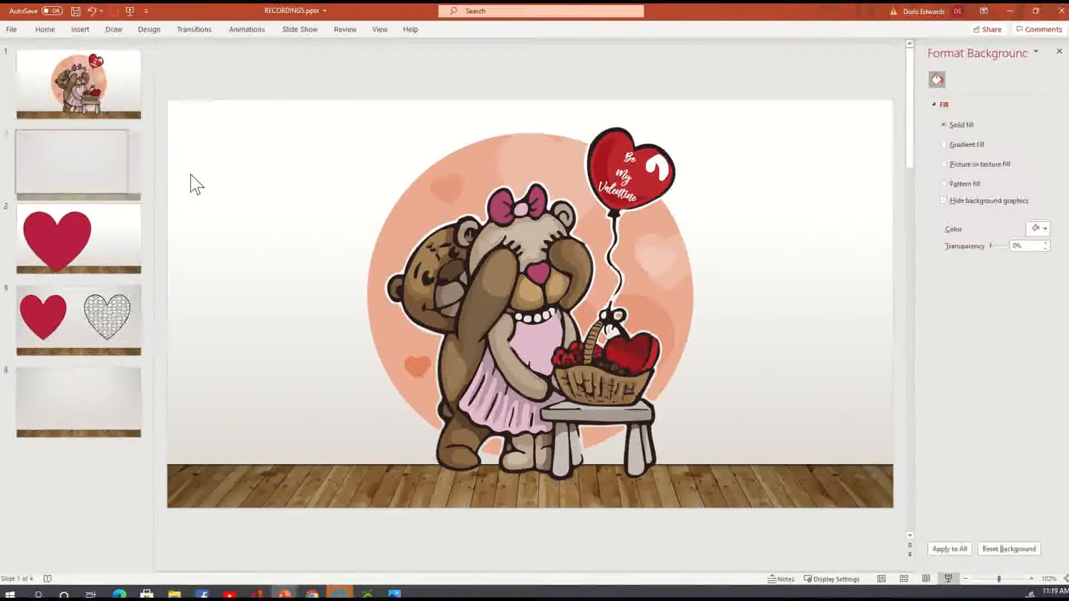
left_click(149, 30)
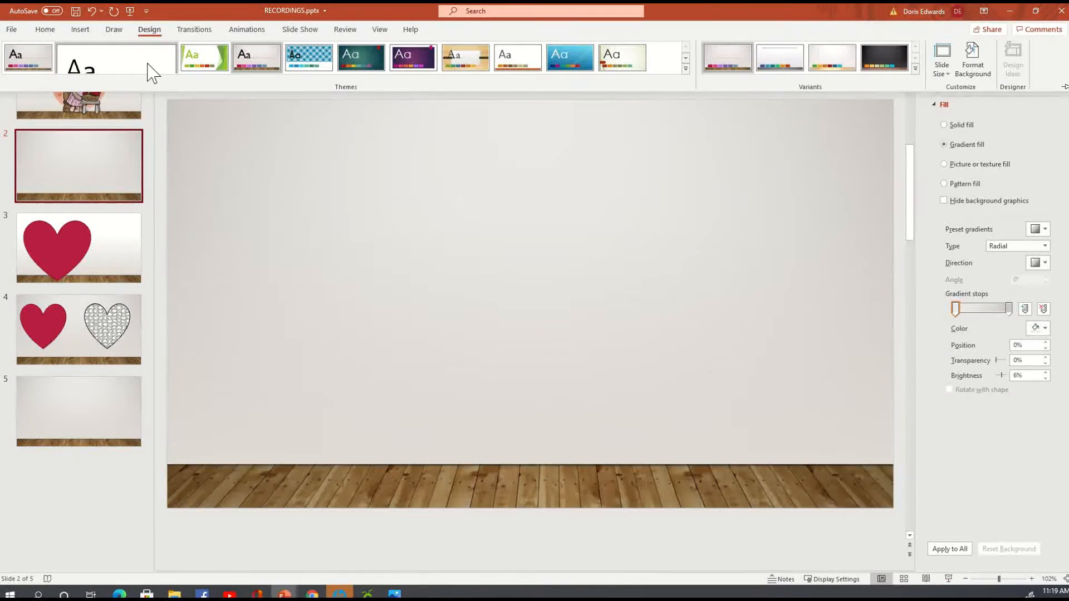
left_click(152, 71)
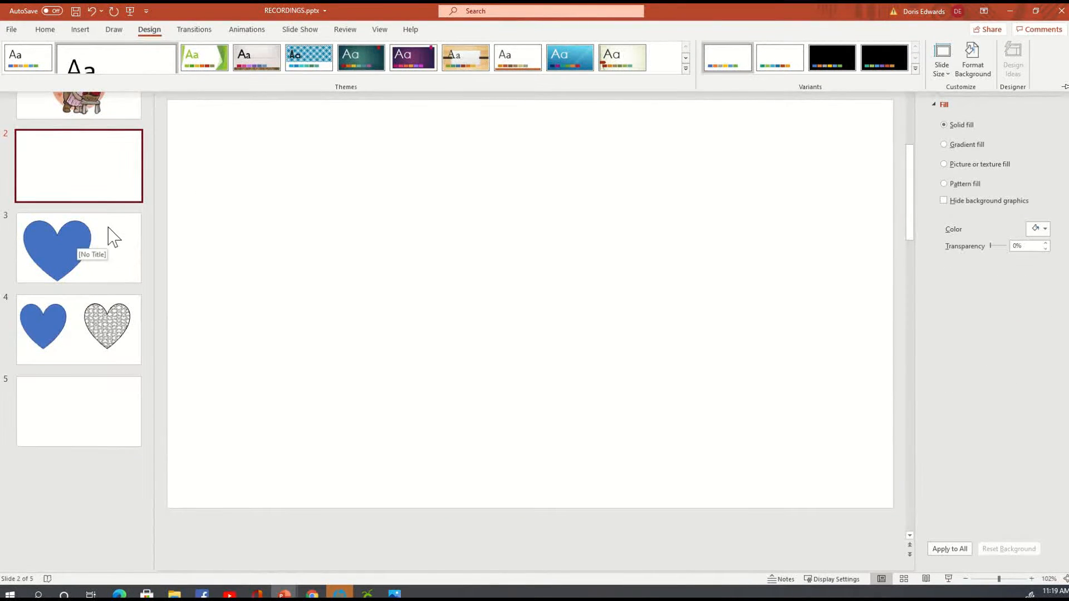
Paste the captured teddy bear picture onto the blank second slide, scale it down and place it toward the slide's left side
left_click(108, 179)
right_click(352, 178)
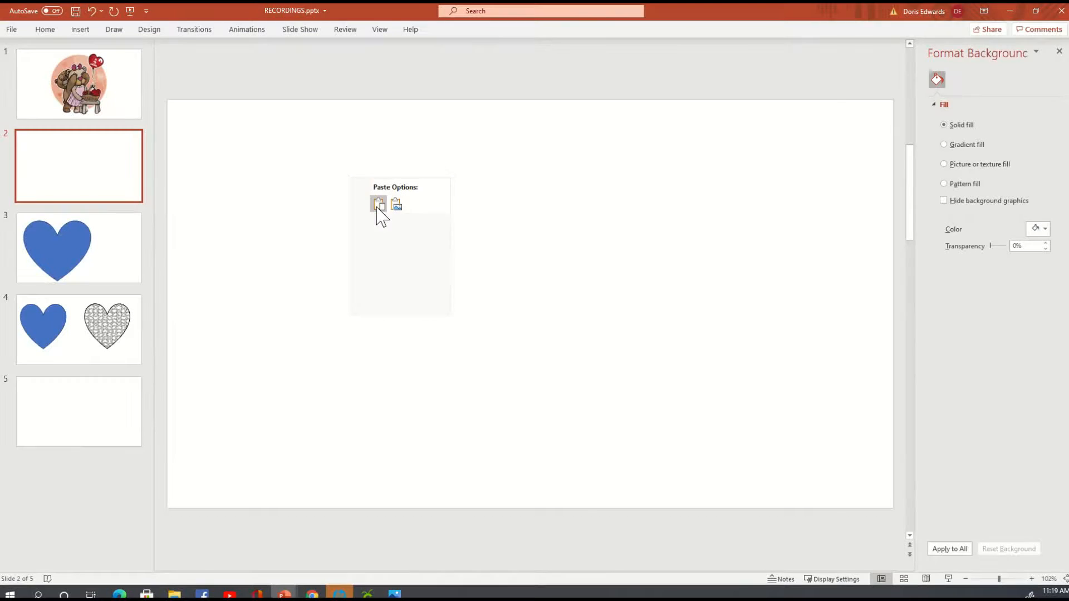
left_click(379, 204)
left_click_drag(221, 99, 269, 119)
left_click_drag(703, 379, 609, 363)
left_click(830, 285)
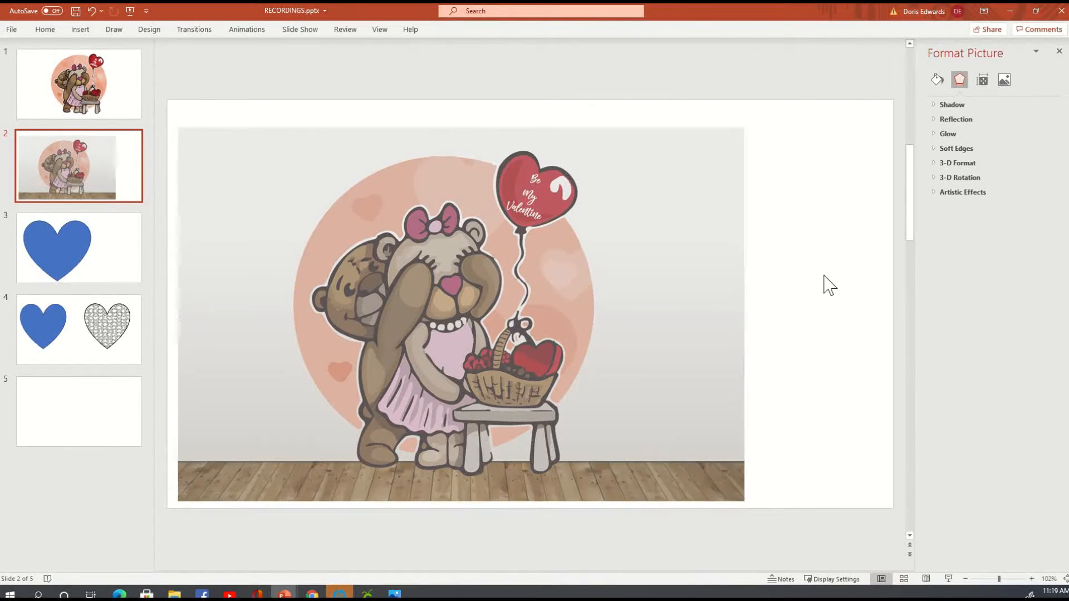
left_click(629, 173)
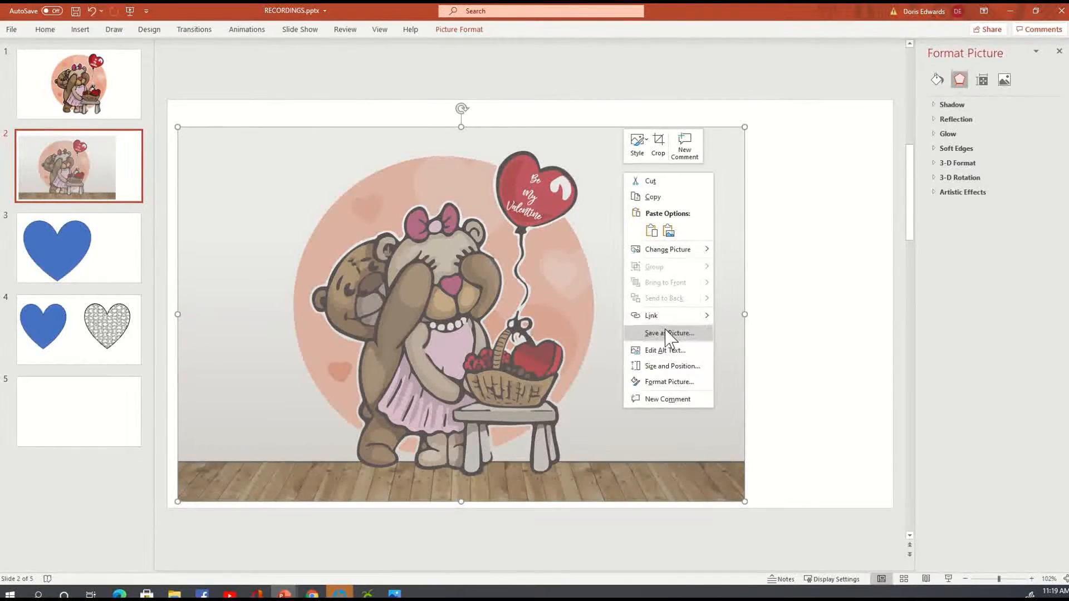
left_click(790, 329)
Preview the first slide full screen without the theme and shift its teddy bear picture slightly to the right
left_click(95, 112)
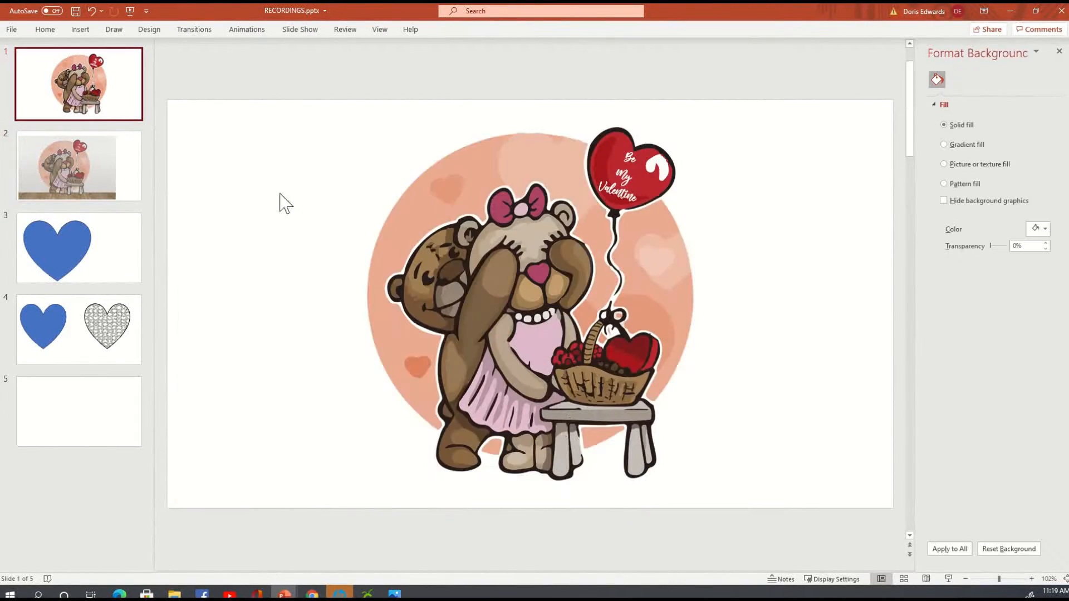
left_click(950, 581)
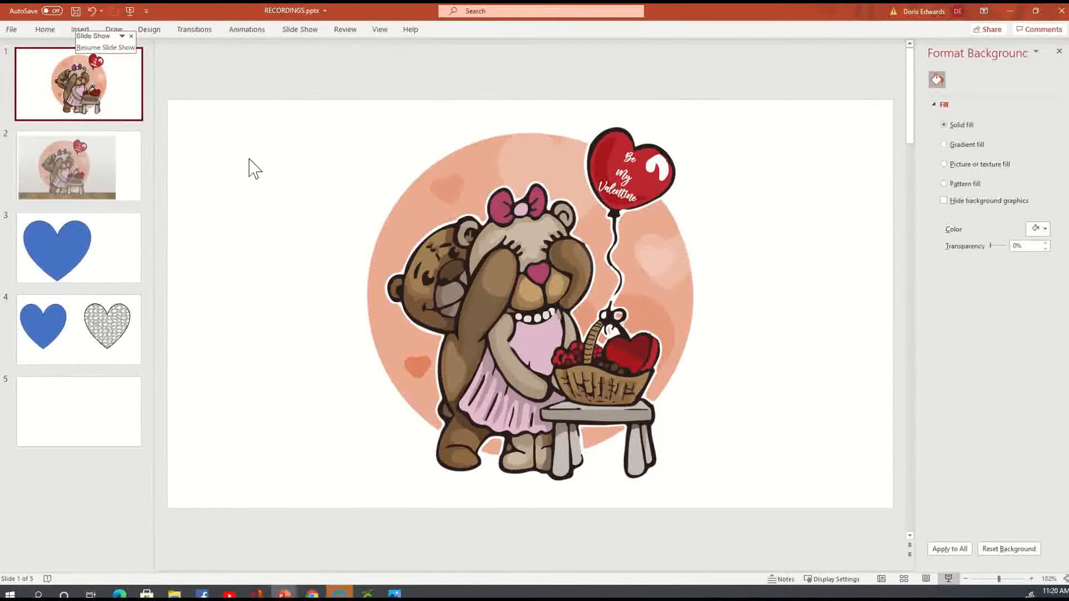
left_click(468, 183)
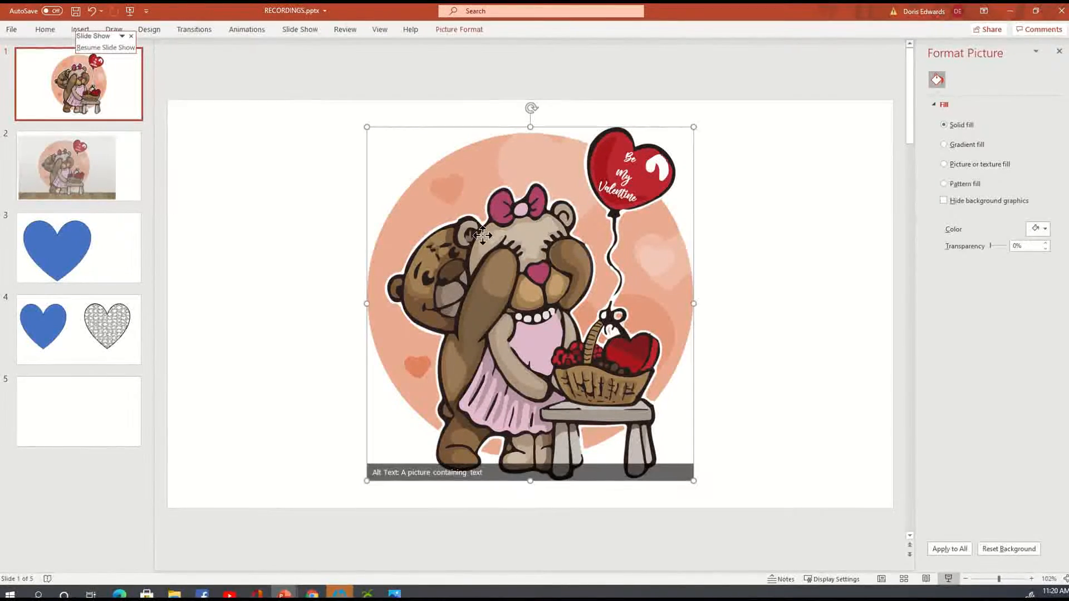
left_click(340, 171)
left_click(532, 202)
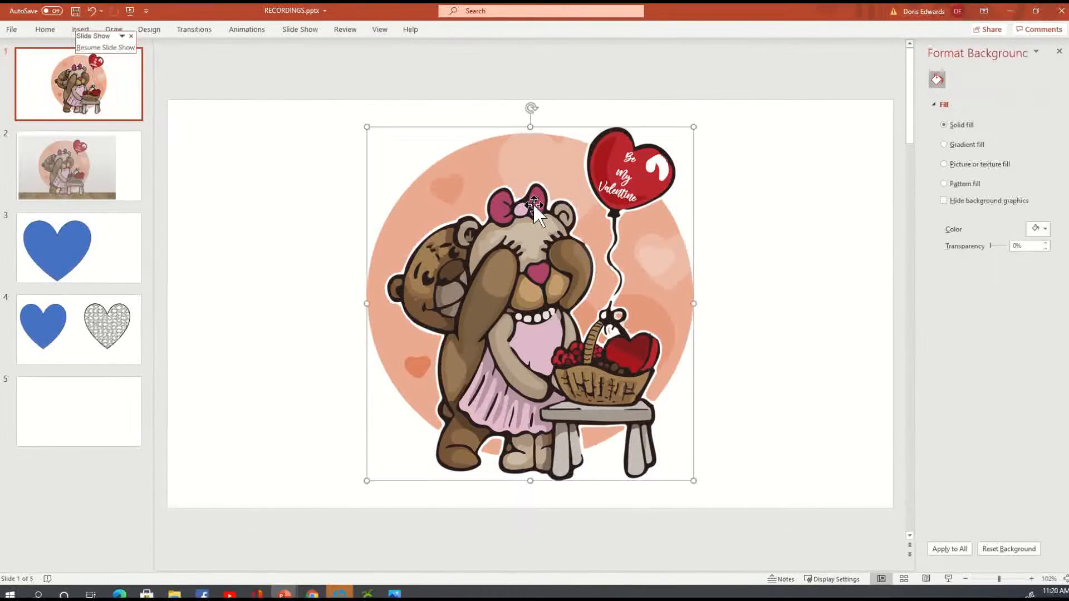
left_click(562, 174)
left_click(416, 131)
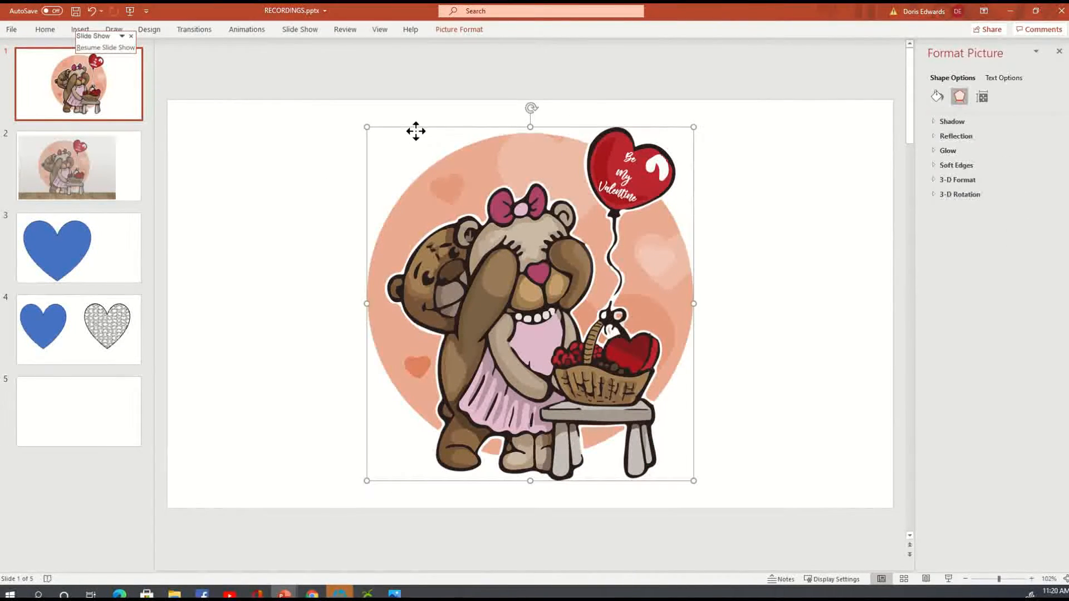
left_click_drag(416, 131, 420, 131)
left_click(327, 123)
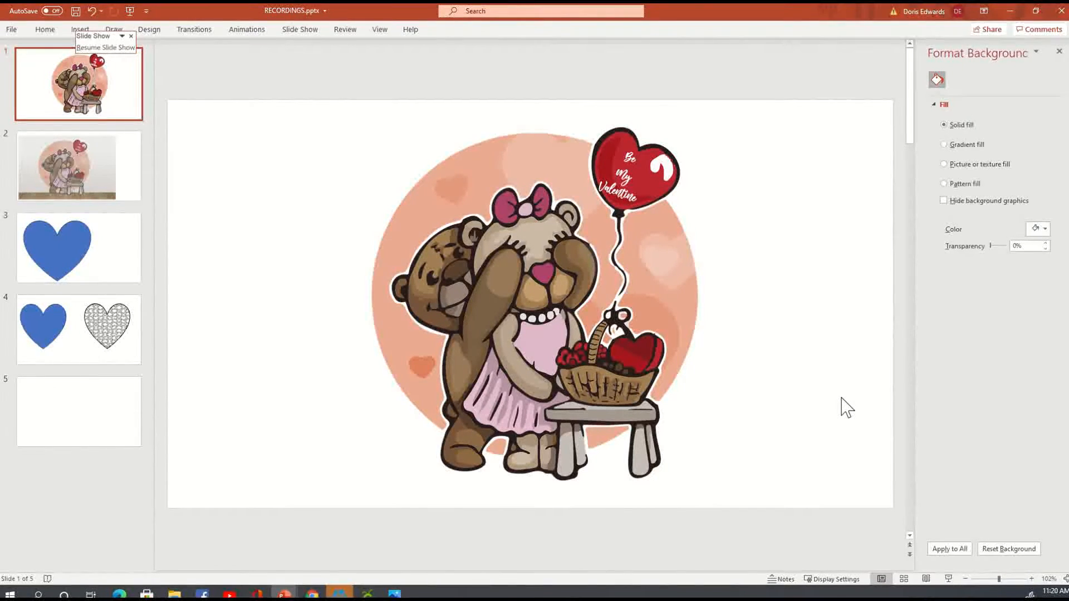
Save the pasted teddy bear picture on the second slide as a PNG named "d image 1" in the valentines folder
left_click(138, 153)
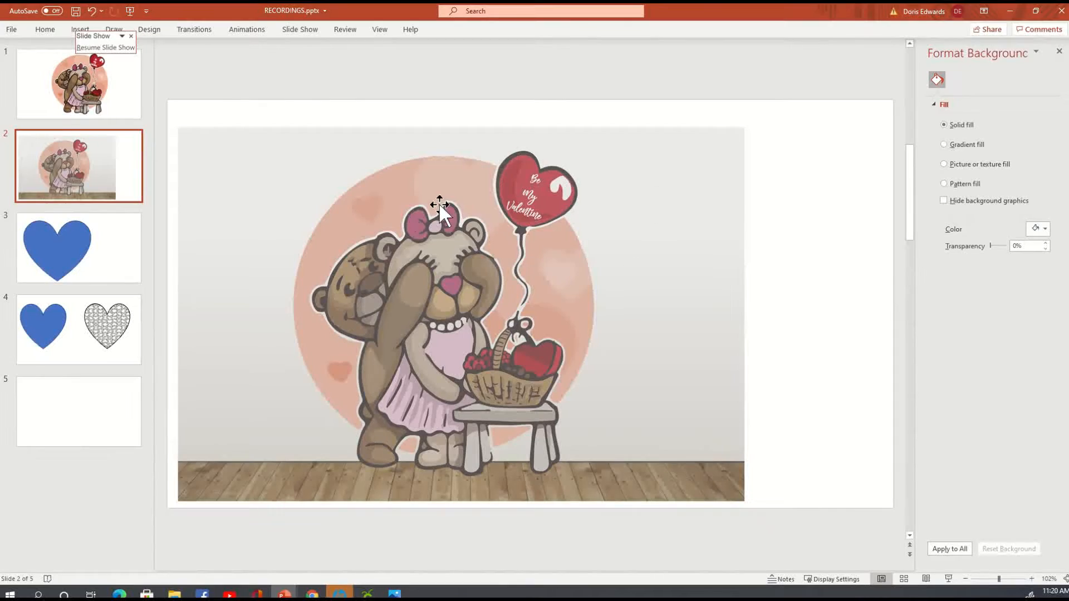
left_click(369, 151)
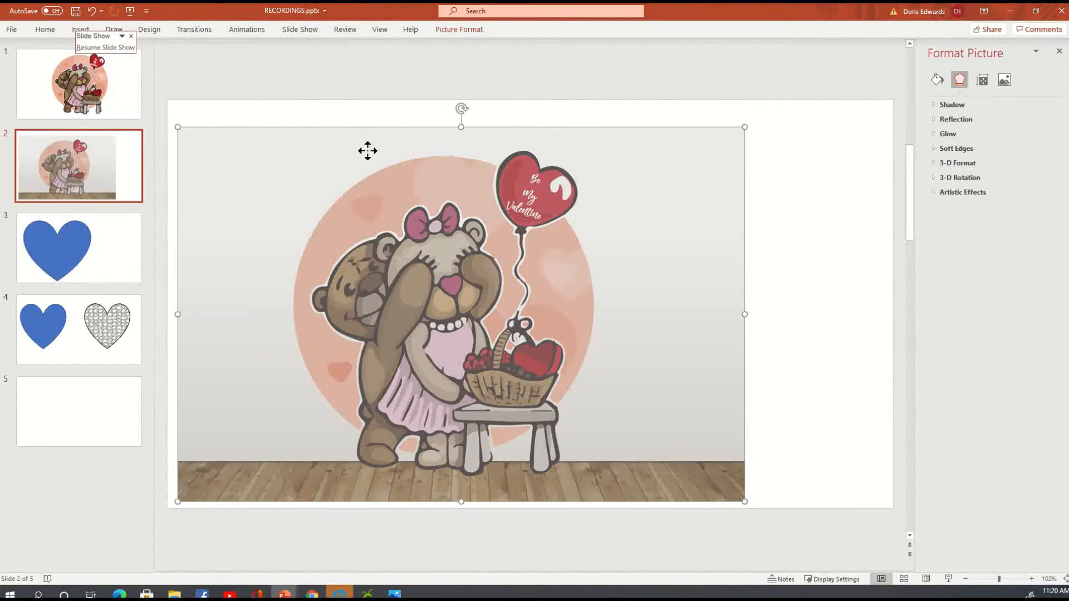
right_click(367, 150)
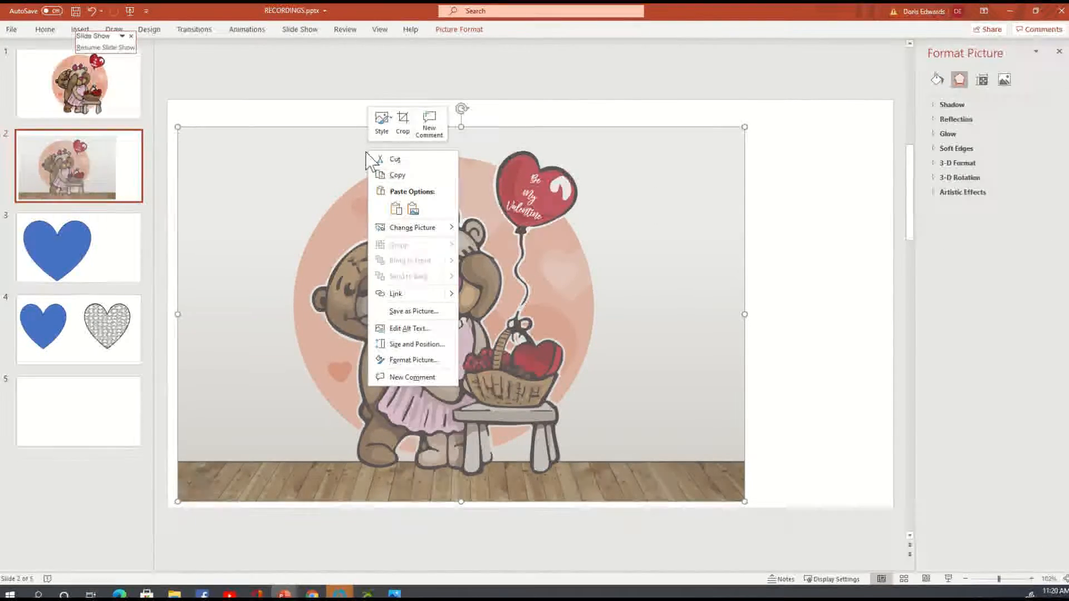
left_click(423, 320)
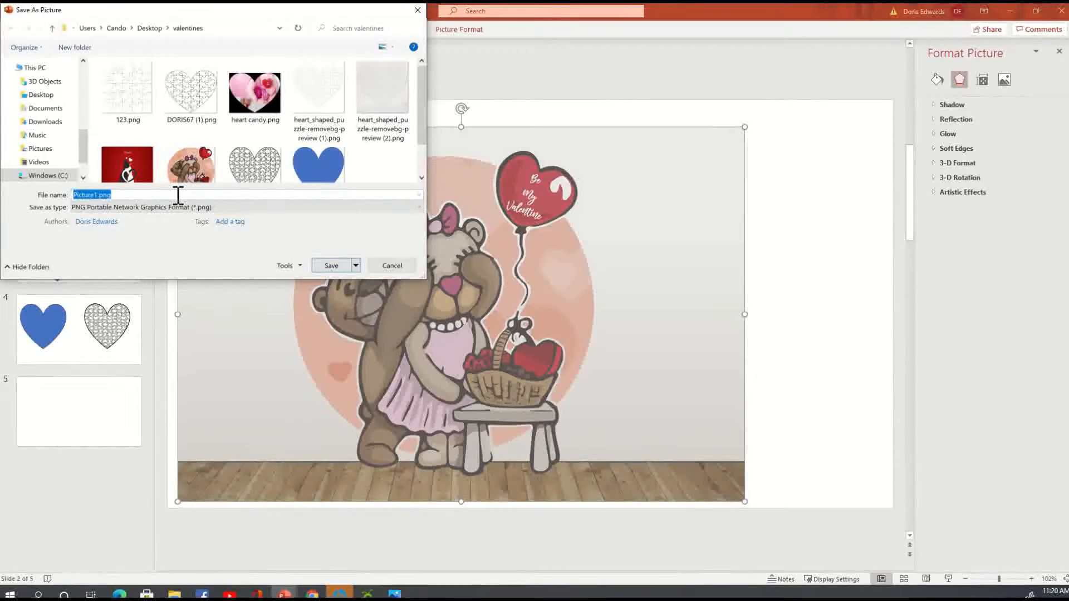
type("d image 1")
left_click(329, 269)
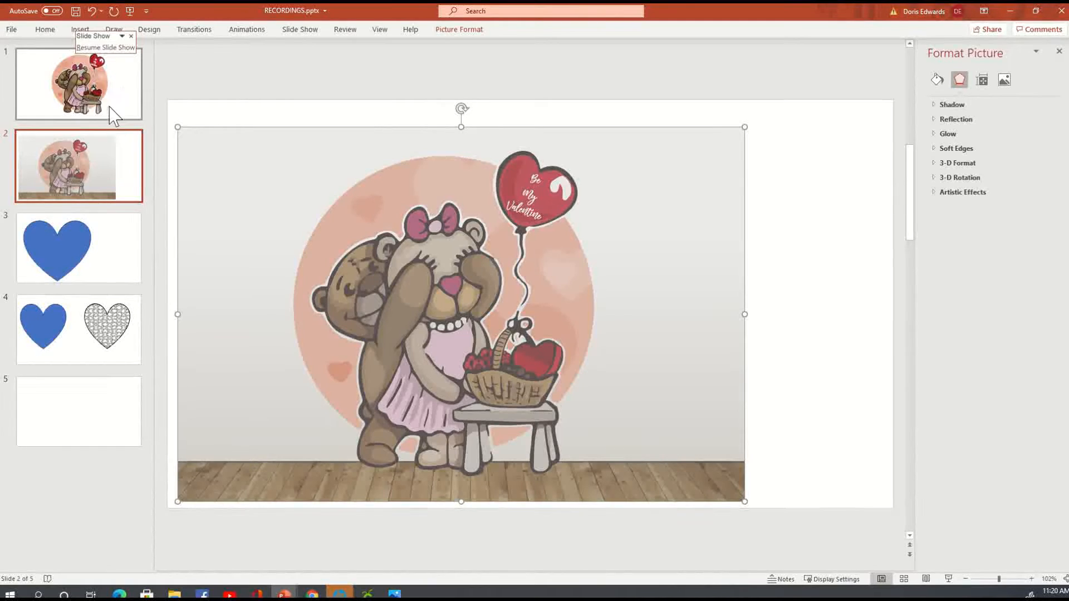
Insert a new blank slide directly after the first teddy bear slide
left_click(124, 98)
left_click(122, 148)
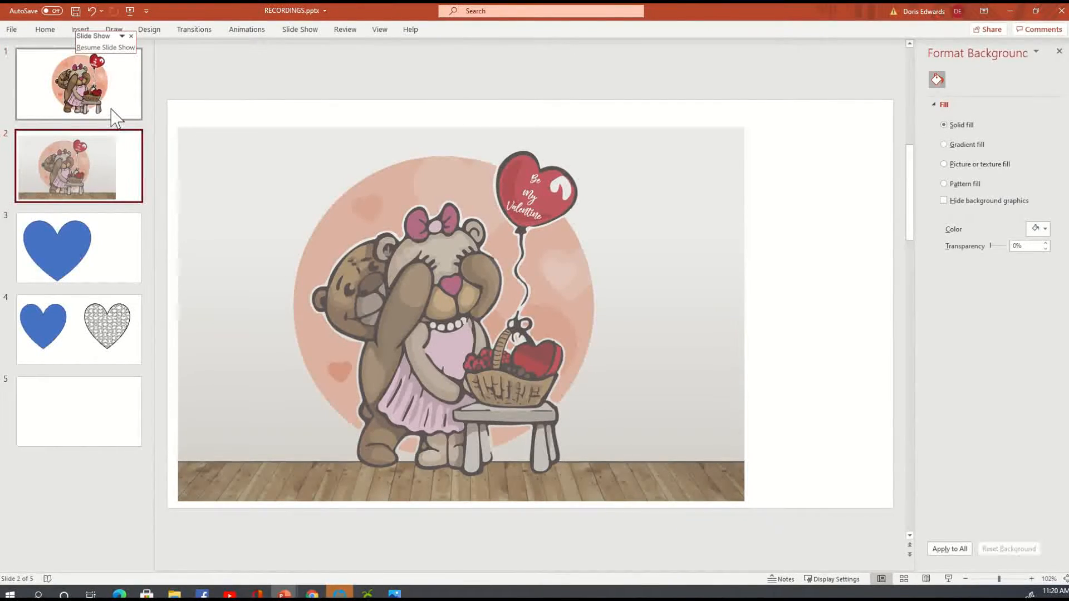
left_click(111, 111)
right_click(110, 104)
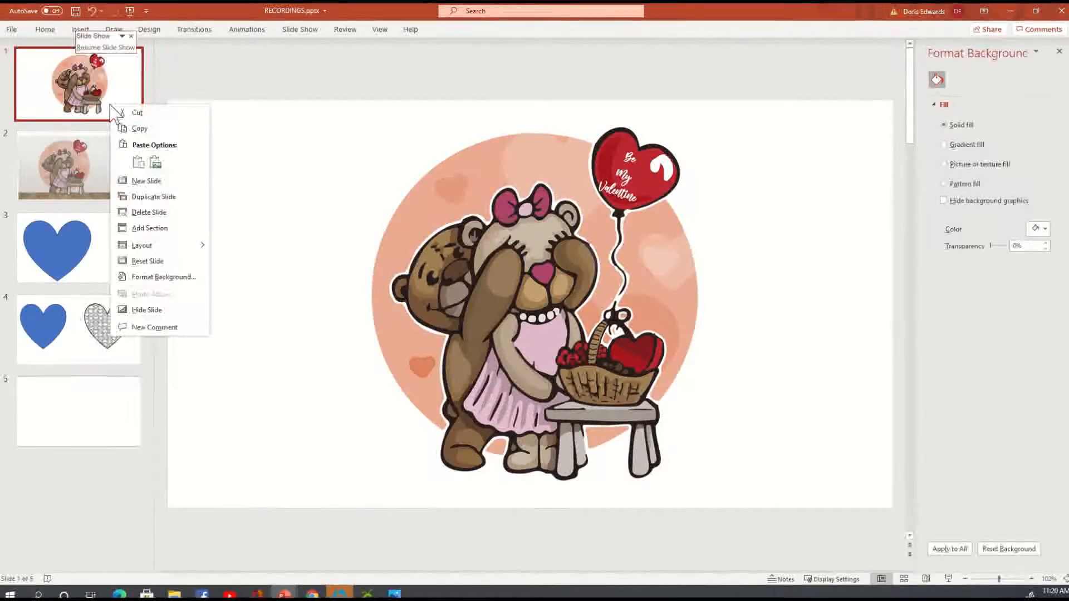
left_click(161, 185)
left_click(92, 247)
left_click(97, 188)
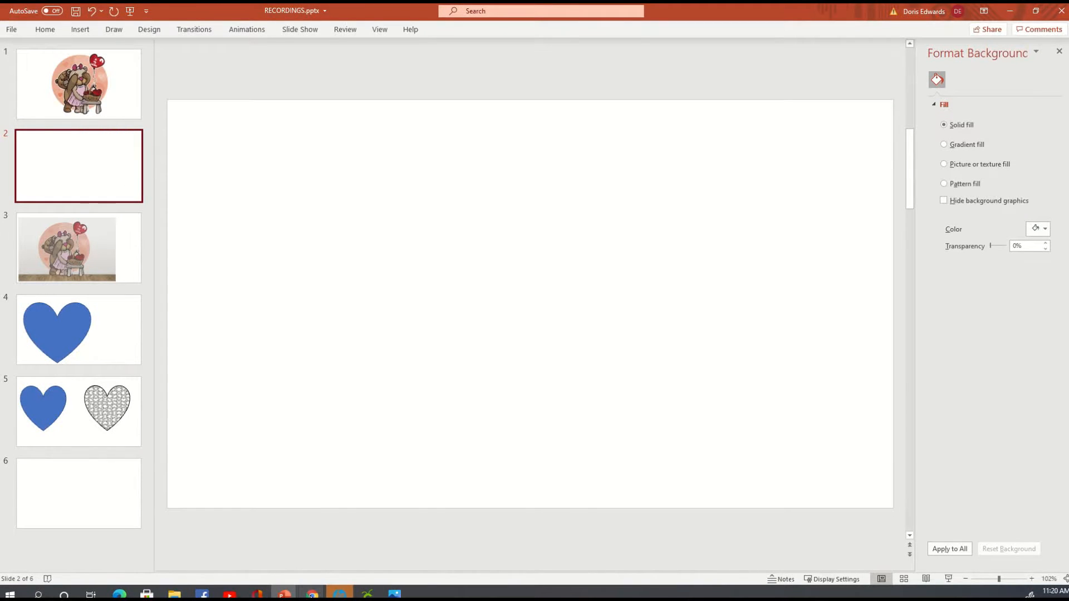
Switch to the Pixabay page in Chrome, return to the valentine vector results and examine the artwork on the first page
mouse_move(310, 596)
left_click(371, 549)
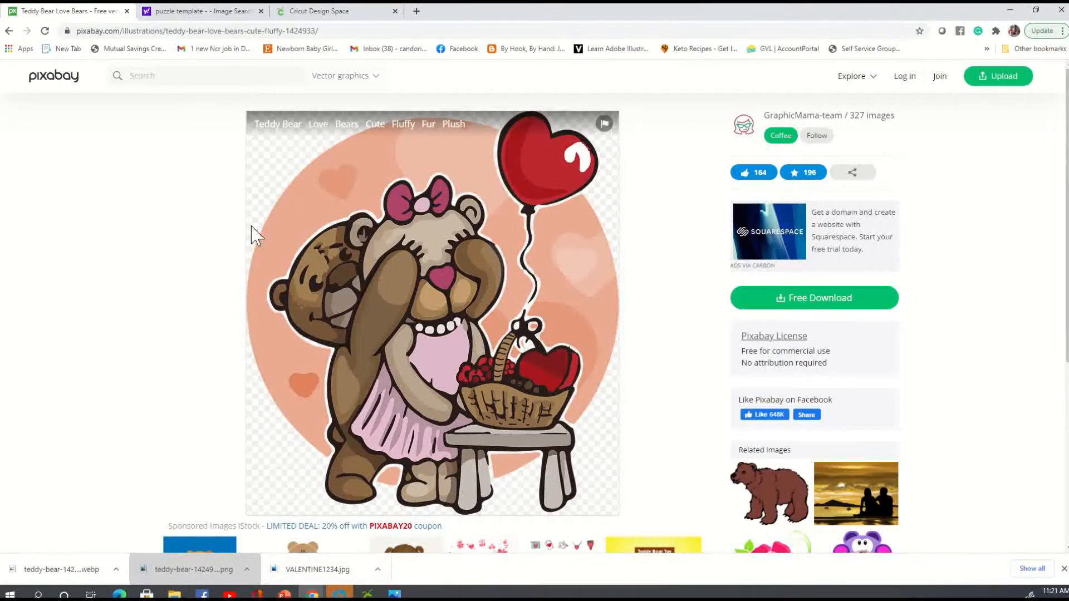
left_click(10, 32)
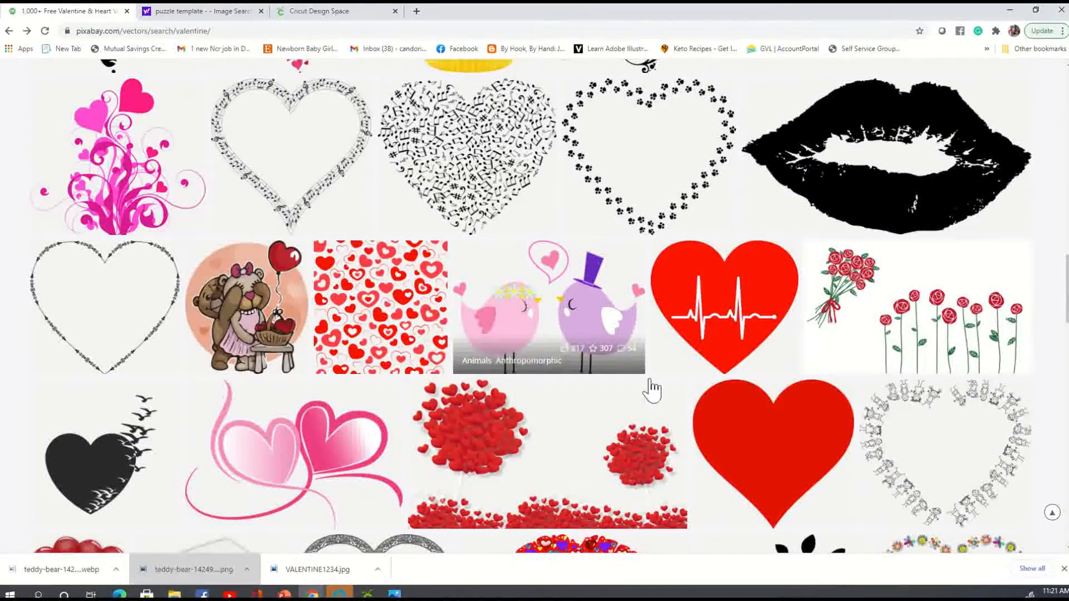
scroll(645, 381, "up", 6)
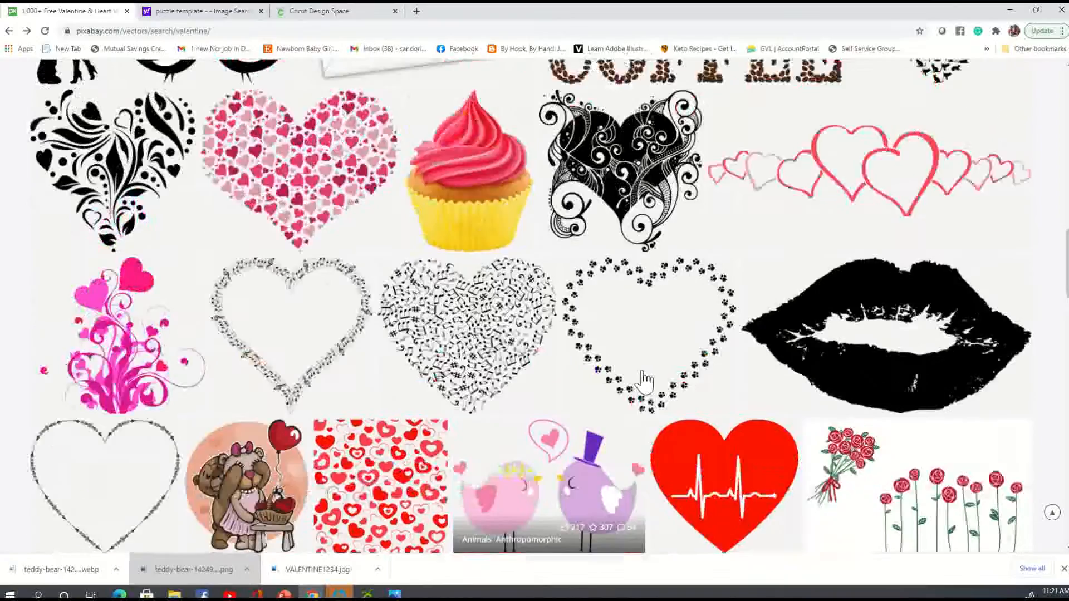
scroll(646, 381, "up", 4)
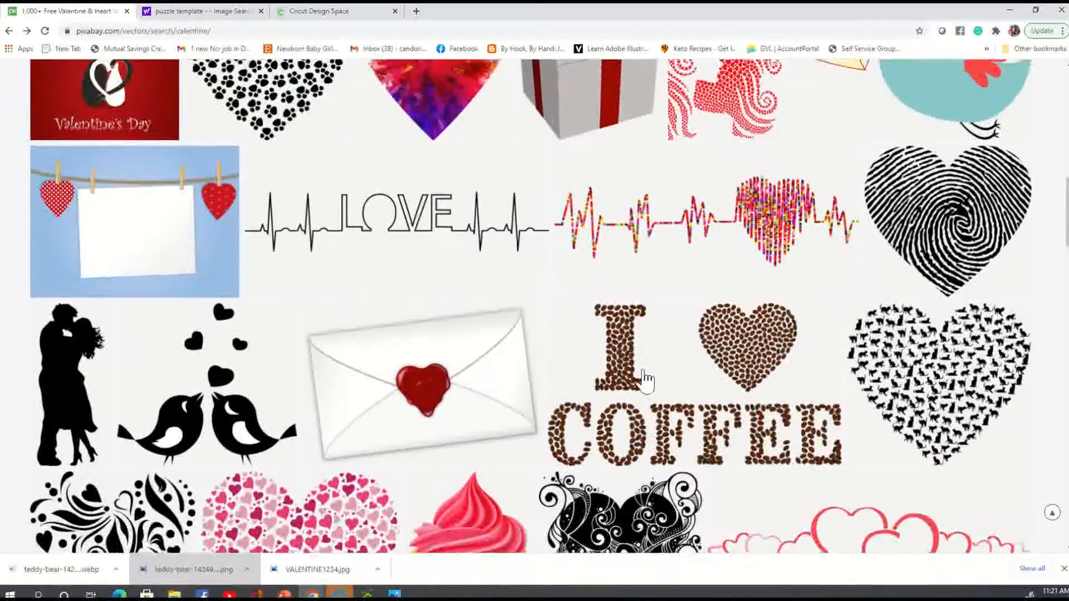
scroll(645, 381, "up", 6)
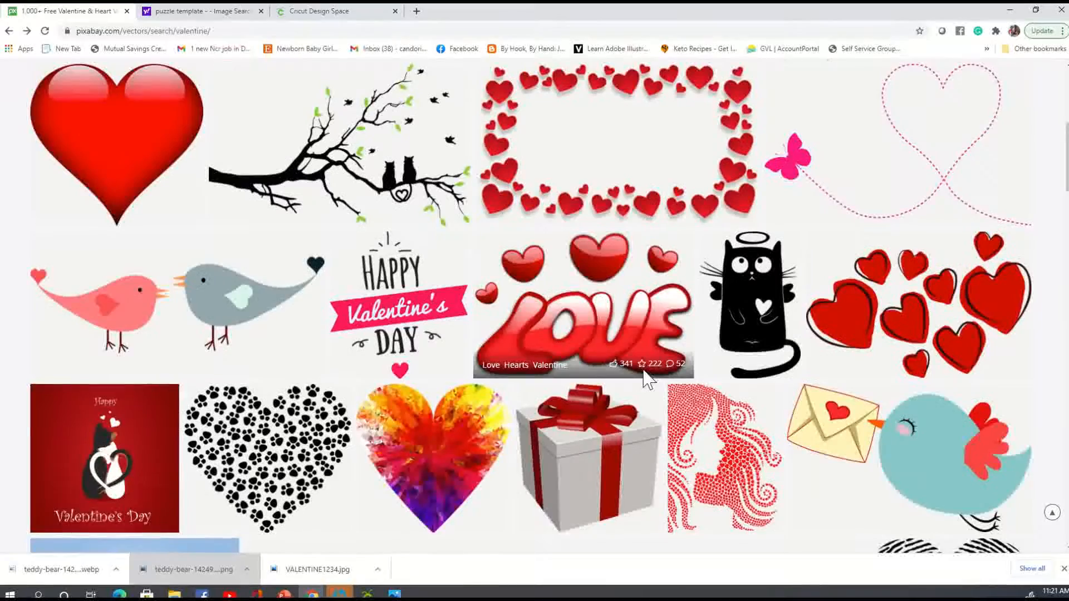
scroll(646, 381, "up", 4)
scroll(646, 381, "up", 3)
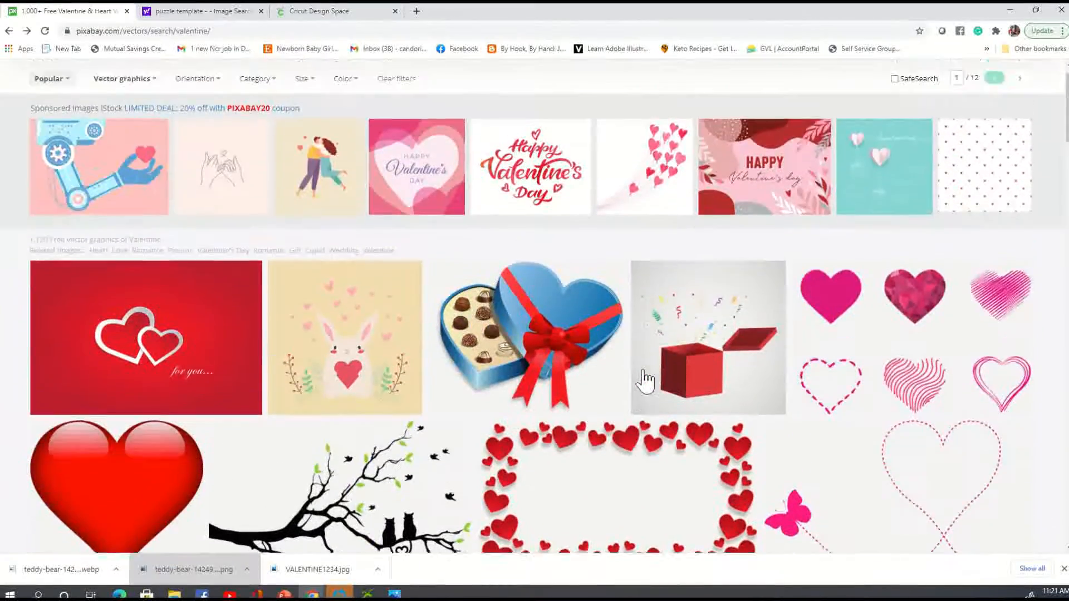
scroll(644, 384, "down", 8)
scroll(643, 384, "down", 10)
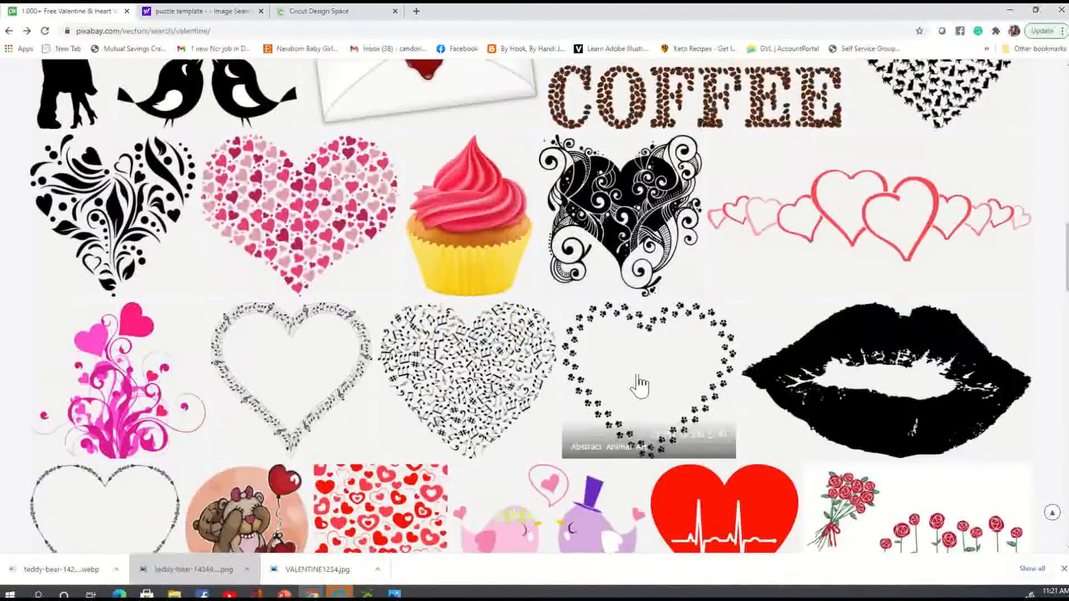
scroll(648, 386, "down", 5)
scroll(646, 385, "down", 17)
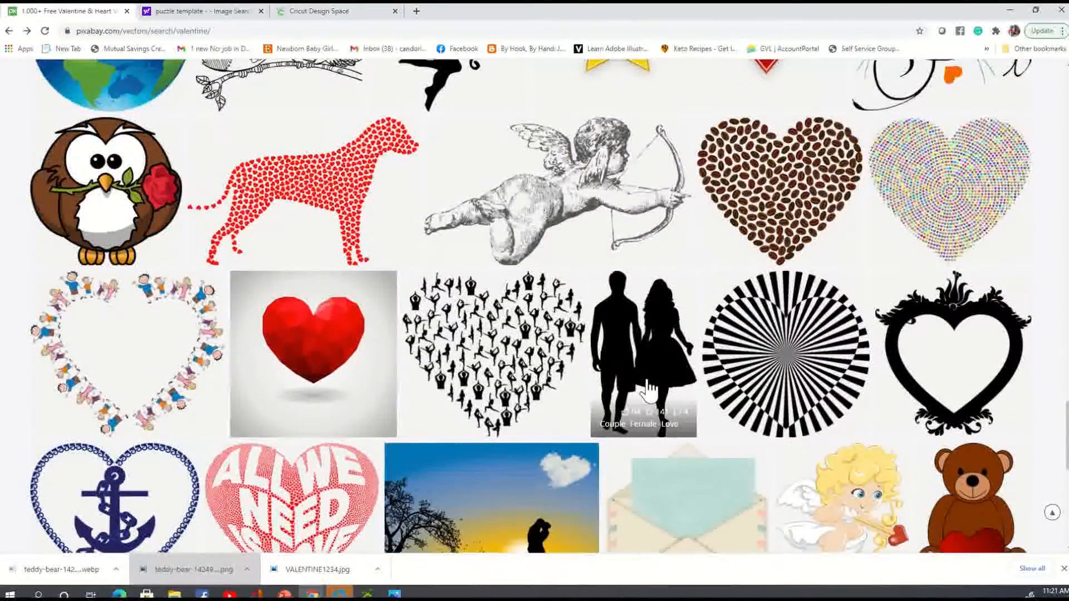
scroll(650, 389, "down", 5)
scroll(649, 390, "down", 5)
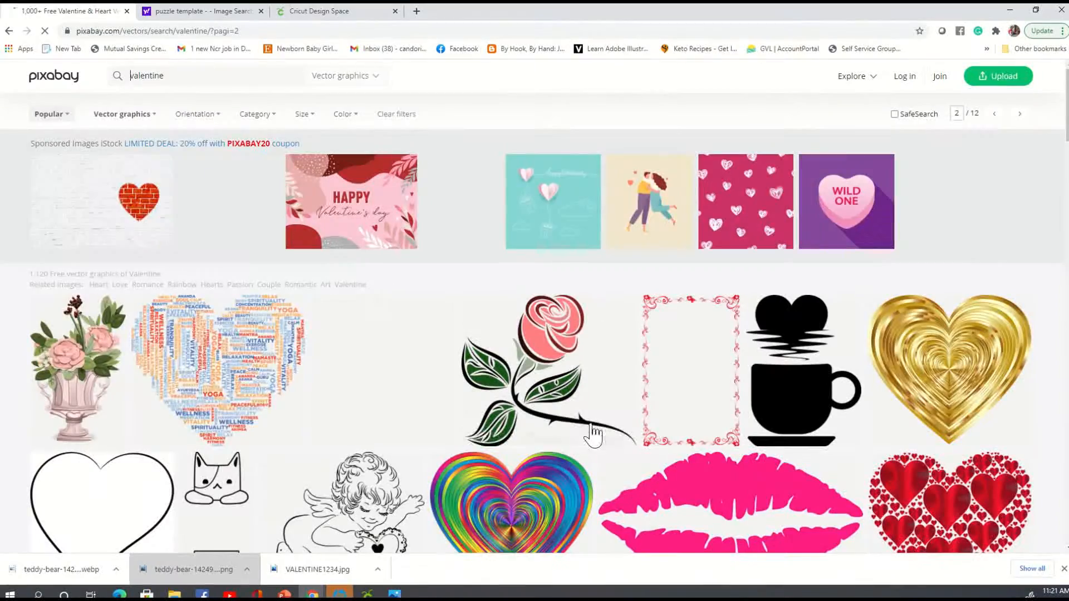
Examine the second page of valentine vector graphics for further heart and love artwork
scroll(597, 437, "down", 5)
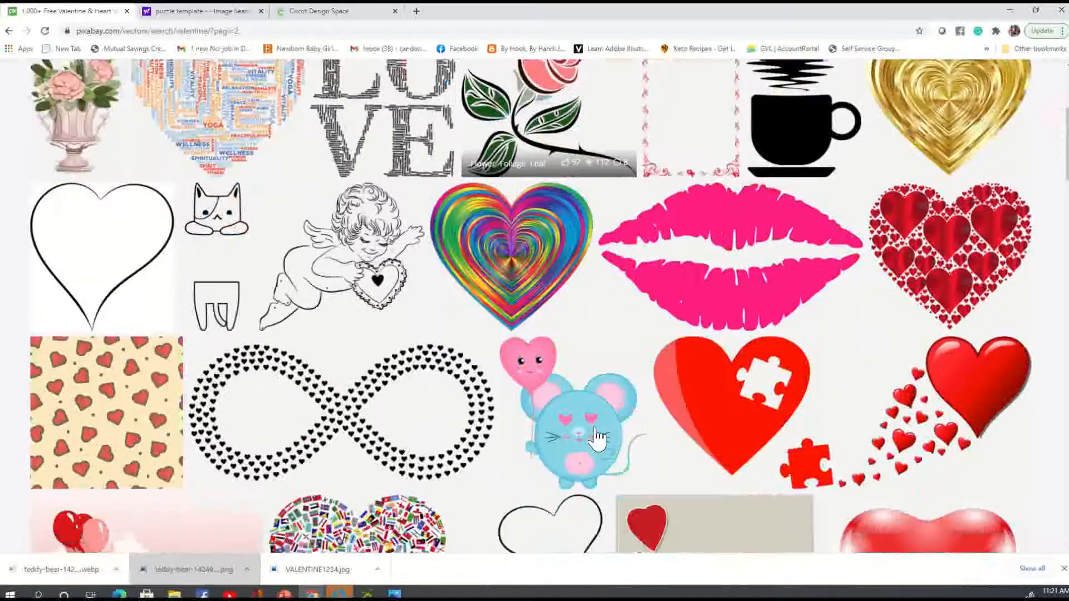
scroll(598, 437, "down", 4)
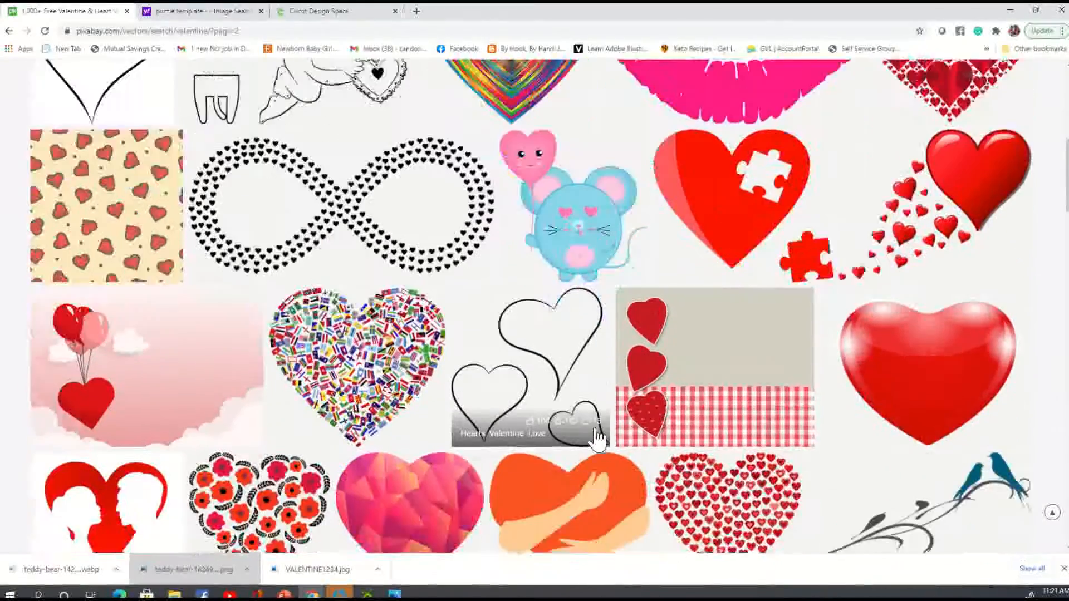
scroll(597, 437, "down", 8)
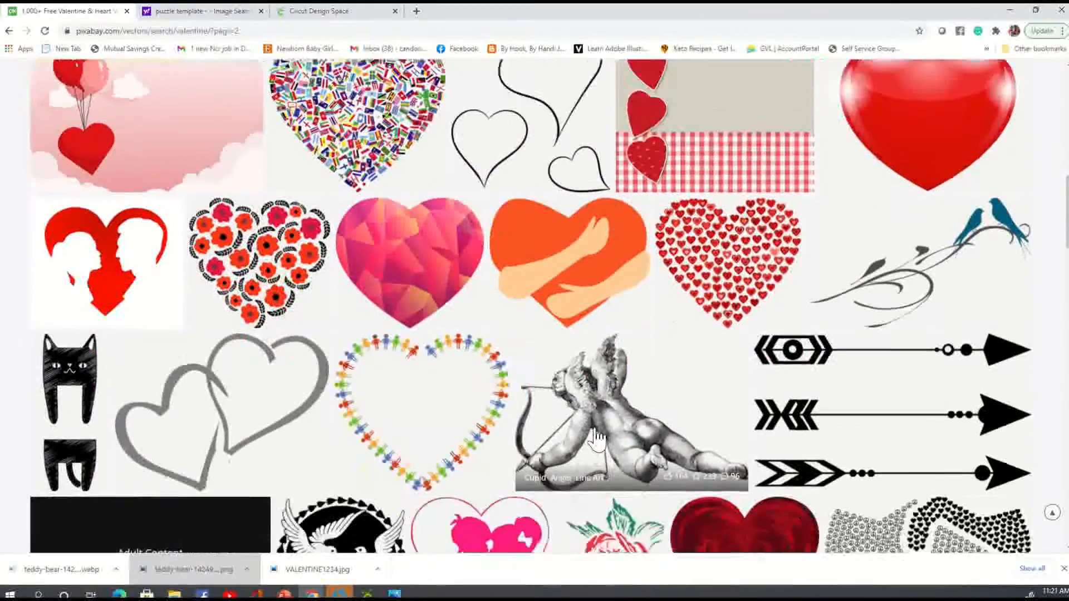
scroll(597, 437, "down", 6)
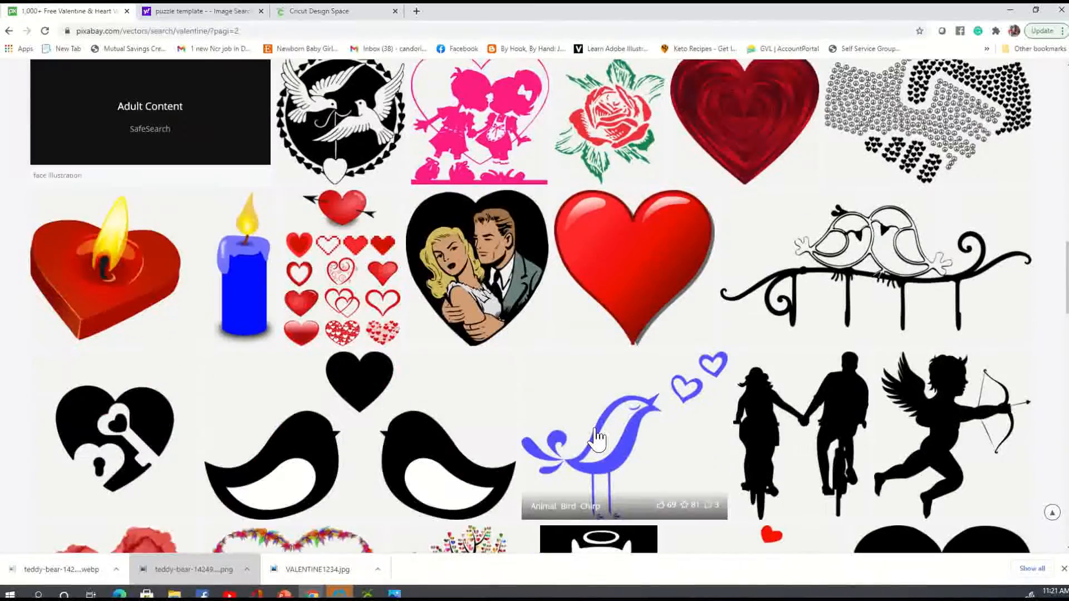
scroll(598, 437, "down", 12)
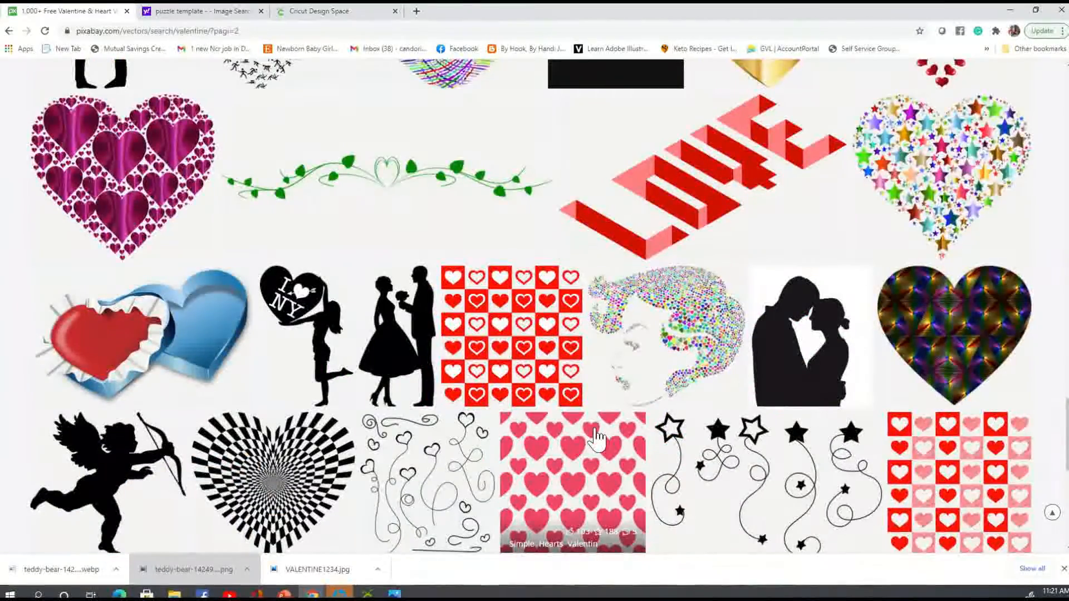
scroll(597, 437, "down", 8)
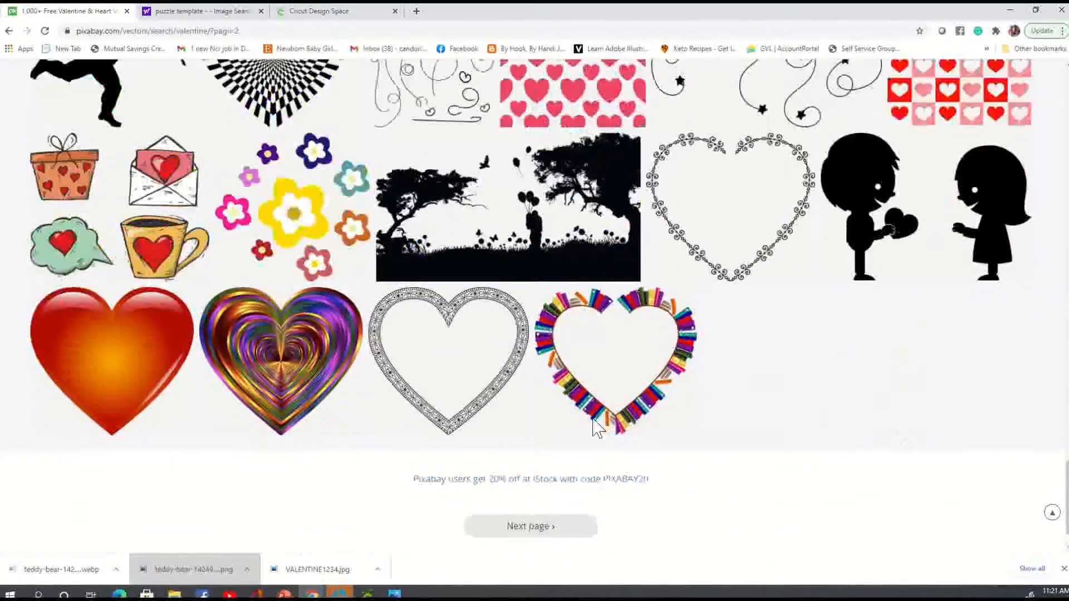
scroll(597, 429, "up", 20)
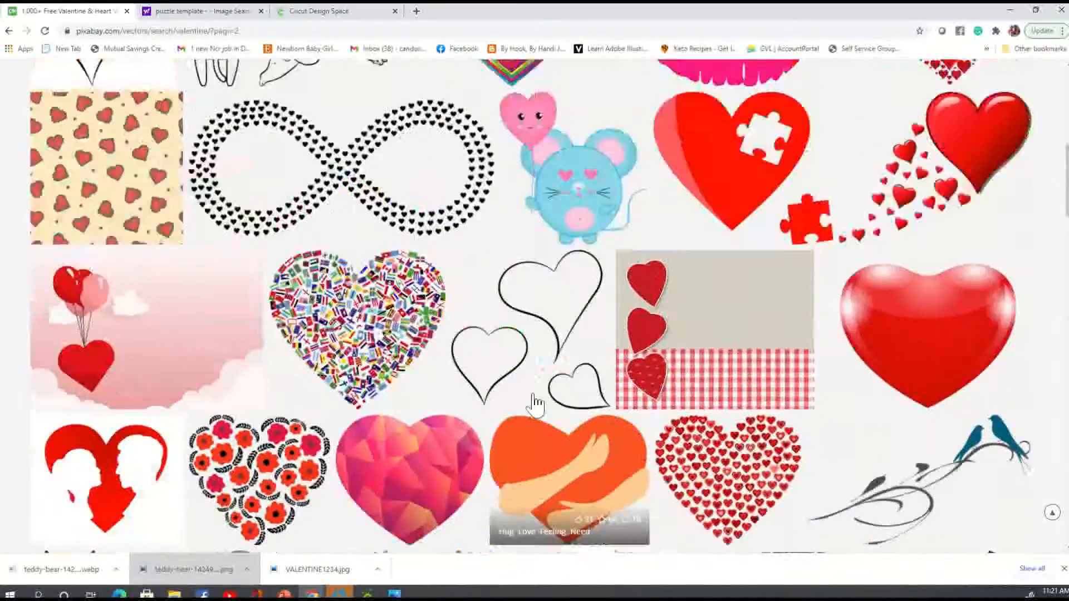
scroll(534, 404, "up", 10)
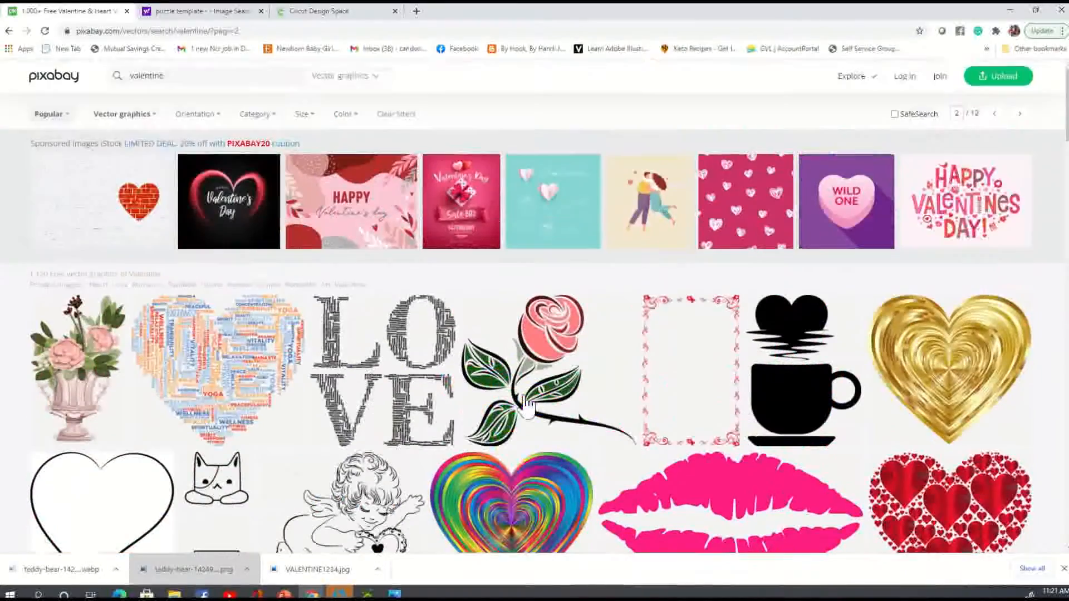
Change the valentine search from vector graphics to photos and look through the first page of results
left_click(380, 78)
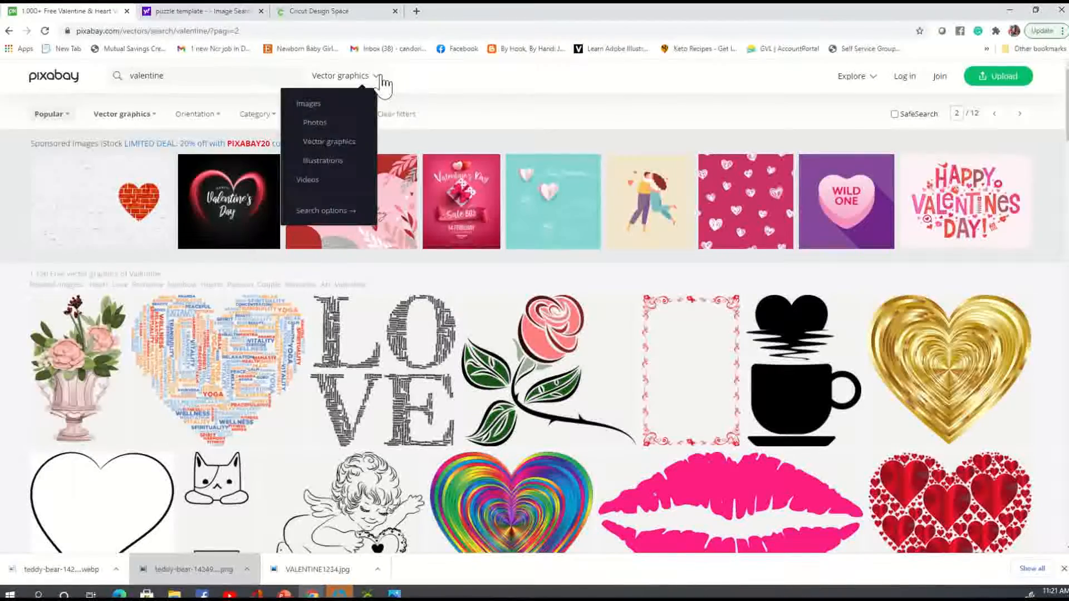
left_click(316, 123)
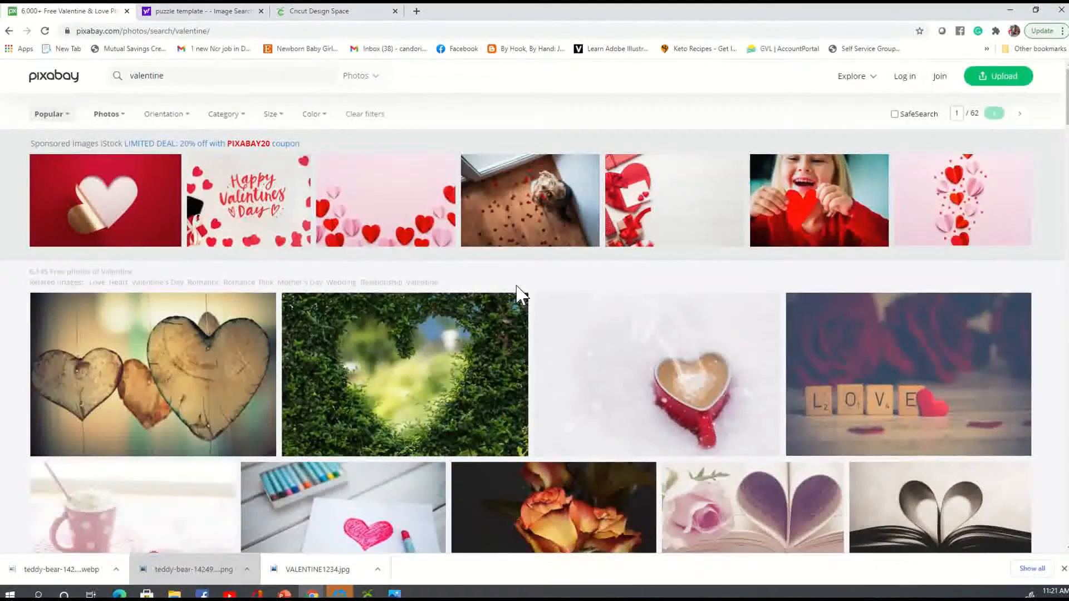
scroll(522, 293, "down", 12)
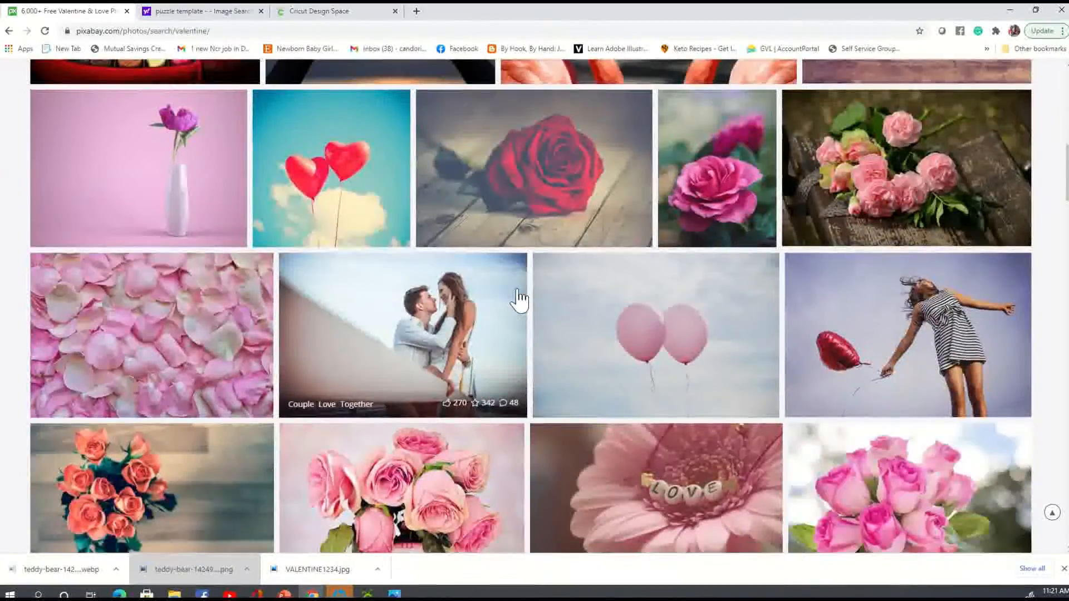
scroll(520, 299, "down", 15)
scroll(519, 299, "down", 8)
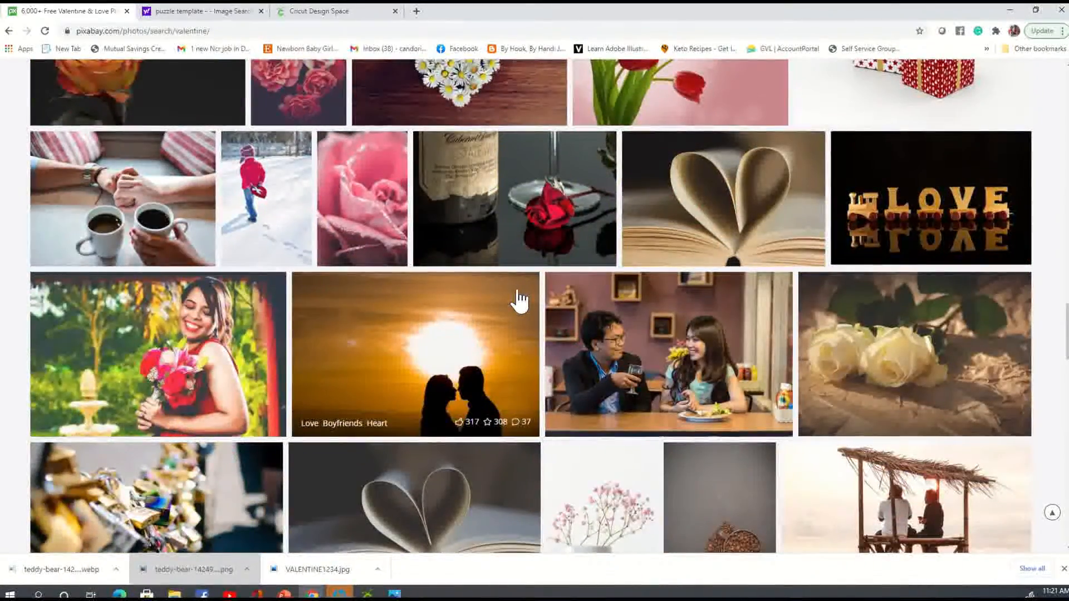
scroll(519, 299, "down", 9)
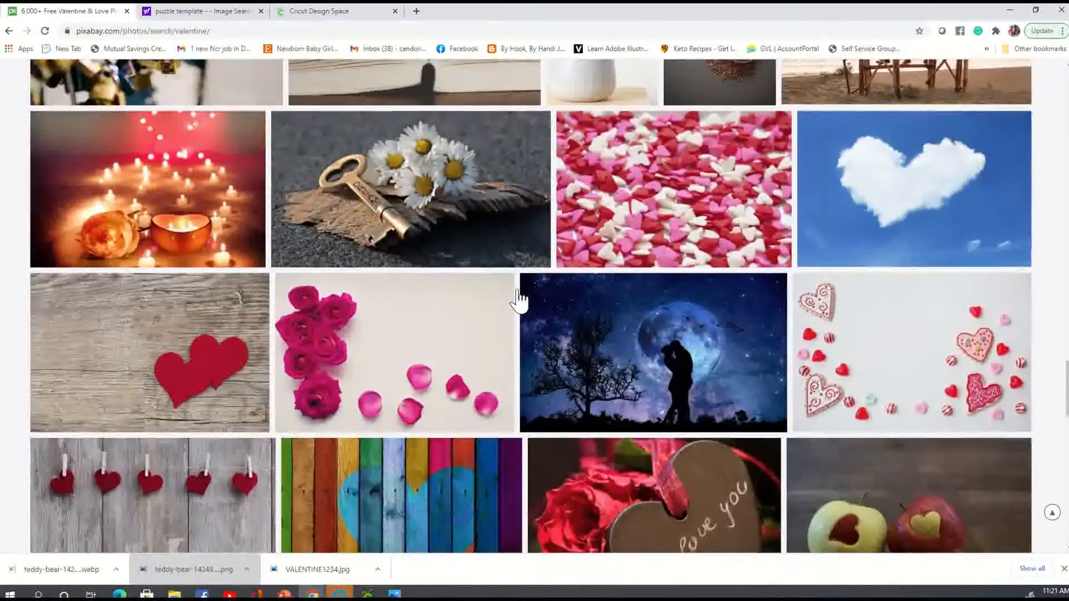
scroll(520, 299, "down", 7)
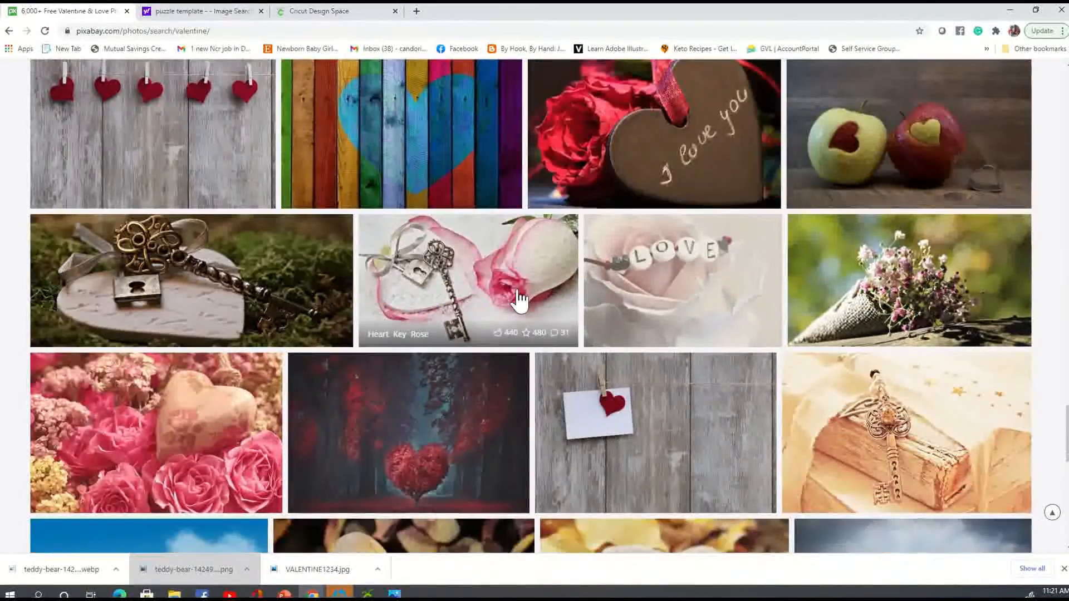
scroll(520, 299, "down", 4)
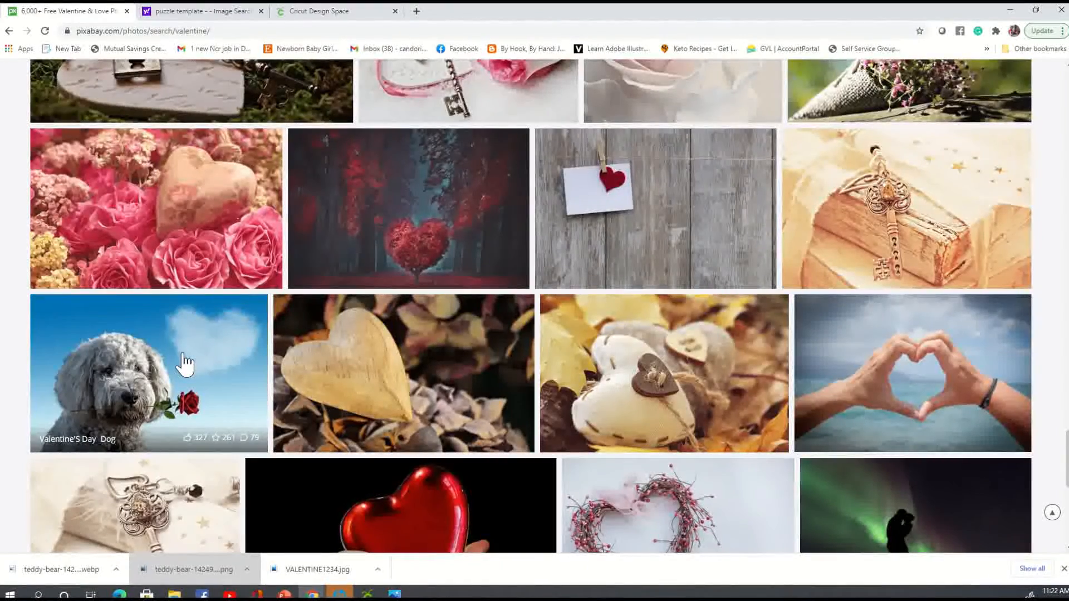
scroll(189, 357, "down", 2)
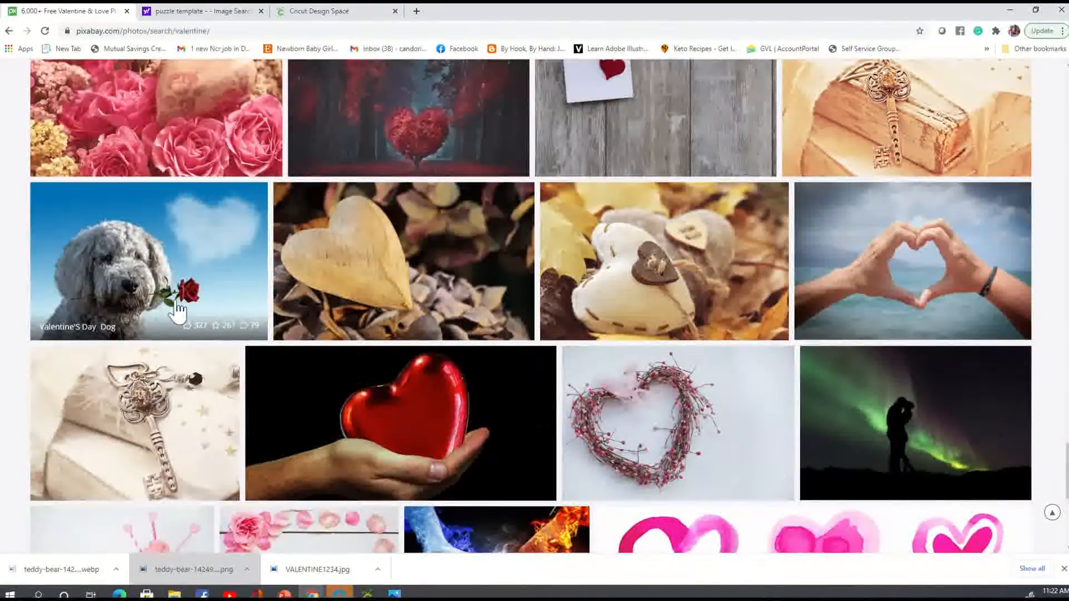
scroll(175, 309, "down", 3)
scroll(270, 369, "down", 4)
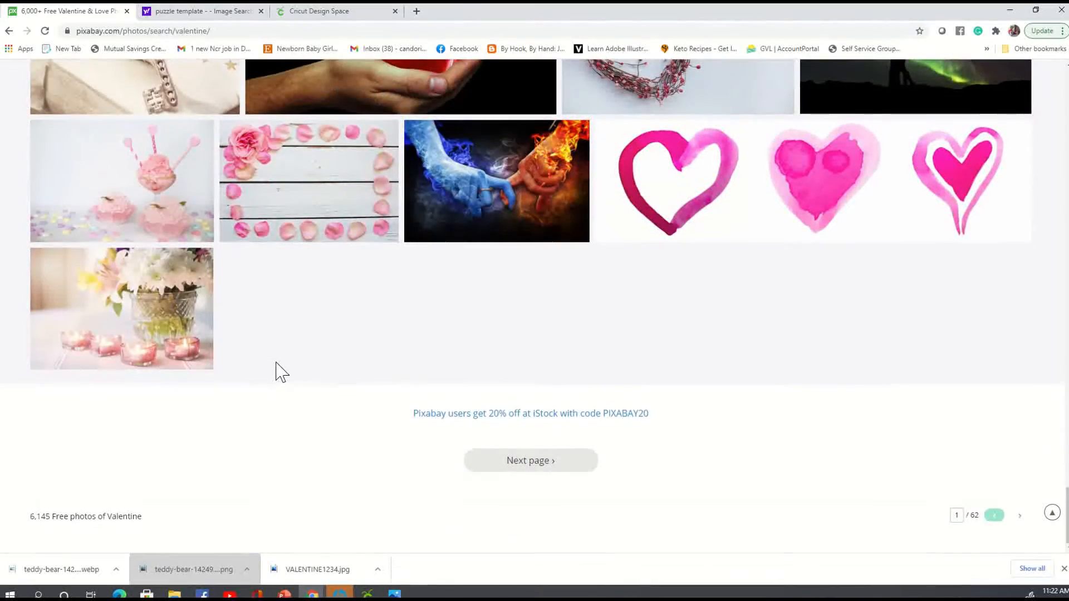
Go to the second page of valentine photos and open the picture of two frogs holding red hearts
left_click(544, 461)
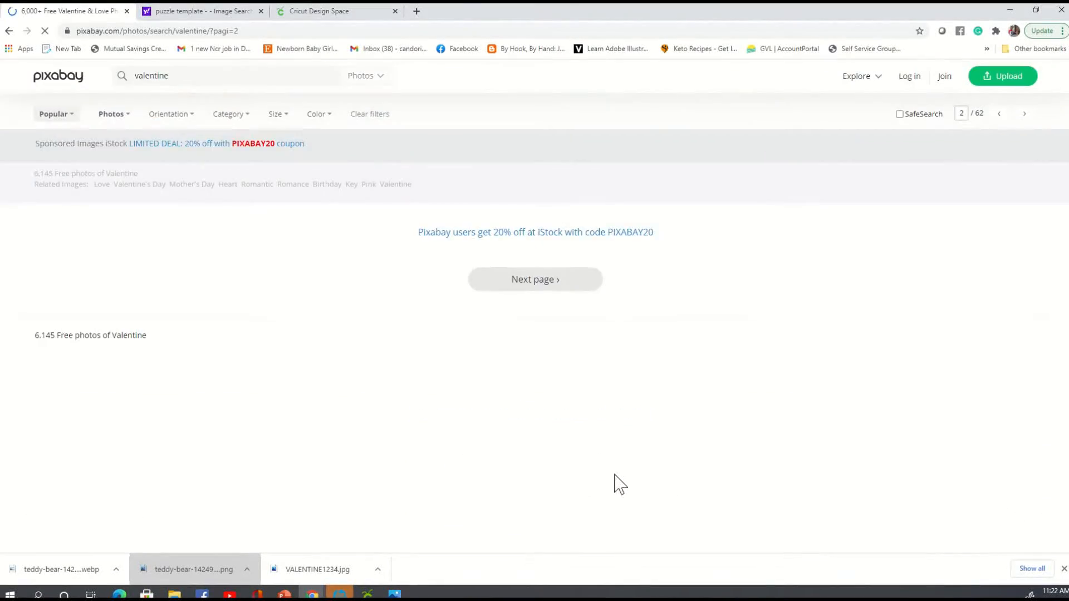
scroll(566, 409, "down", 6)
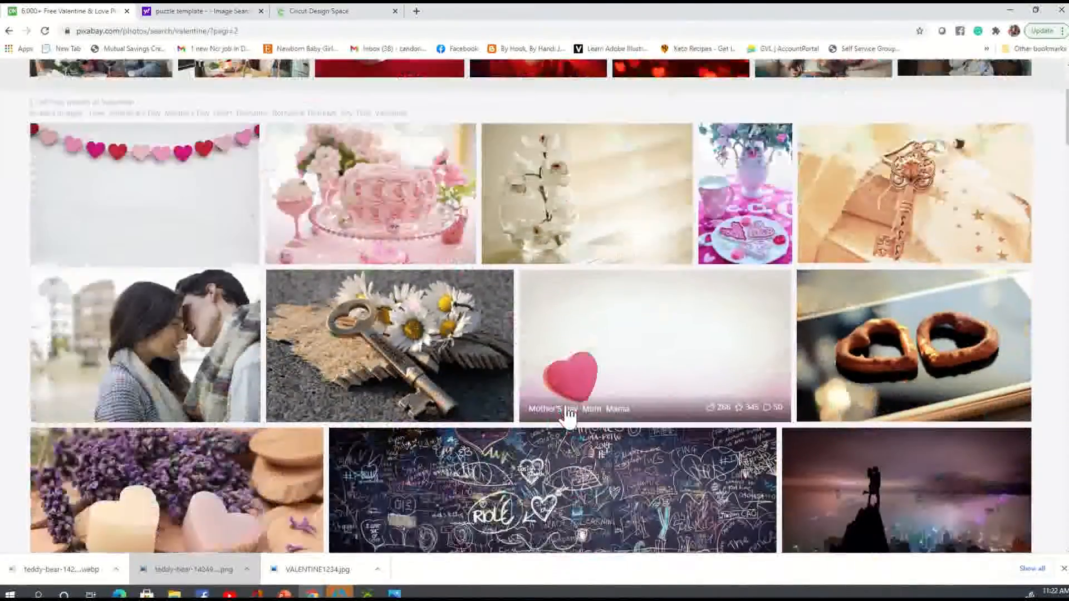
scroll(565, 407, "down", 2)
scroll(566, 408, "down", 5)
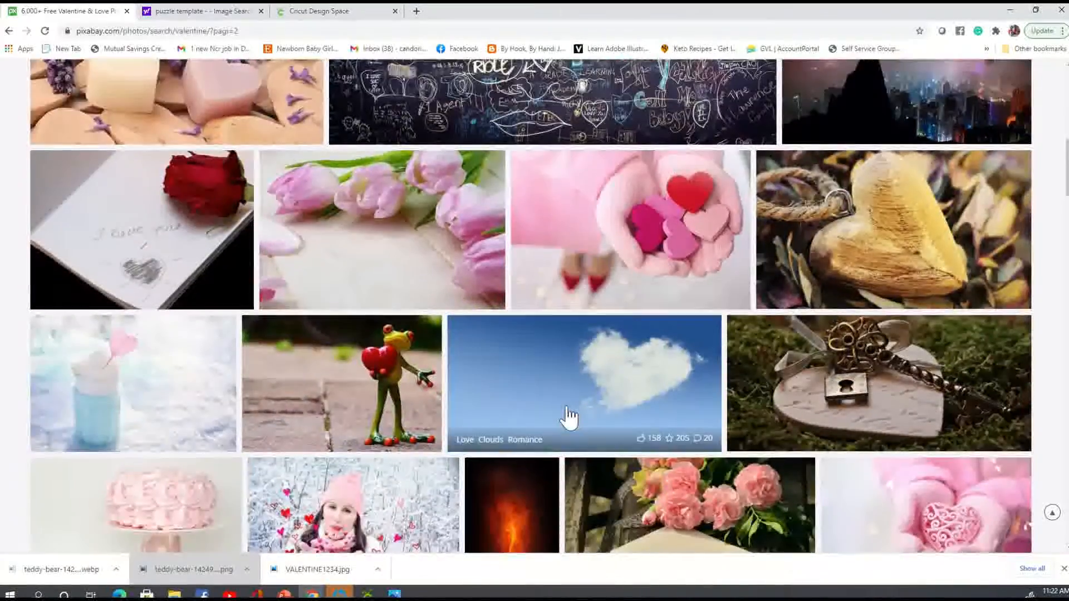
scroll(566, 406, "down", 10)
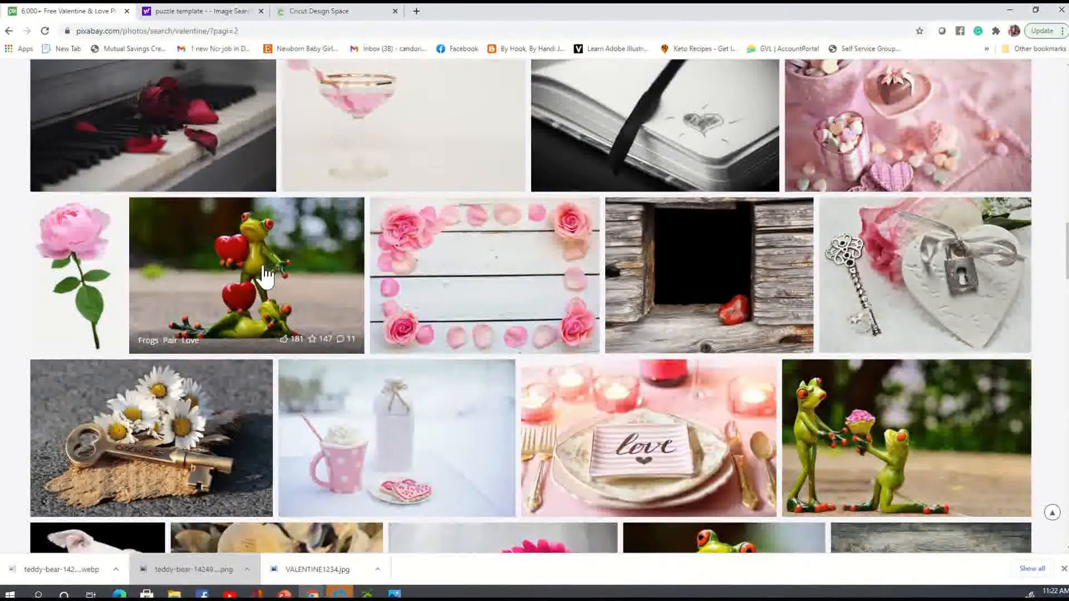
left_click(268, 267)
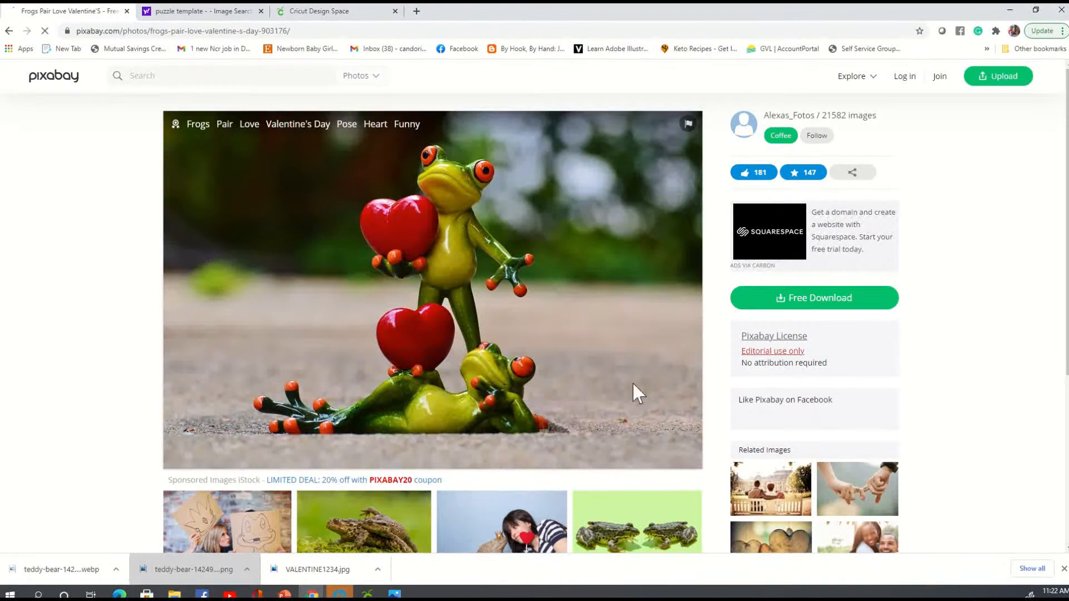
Download the frogs photo as a 1920×1276 JPG, completing the robot check
left_click(822, 306)
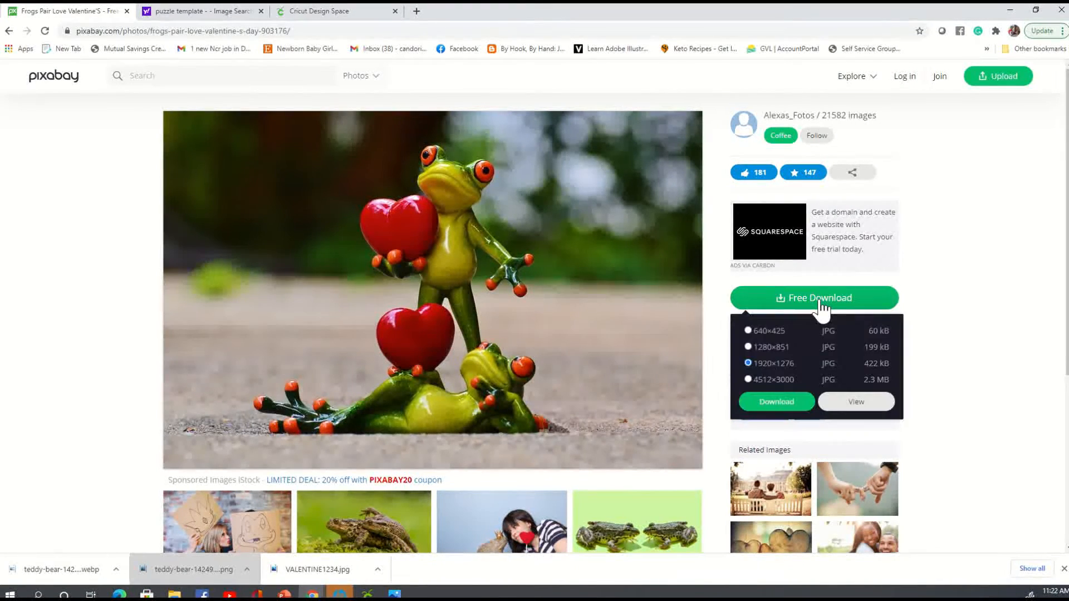
left_click(798, 407)
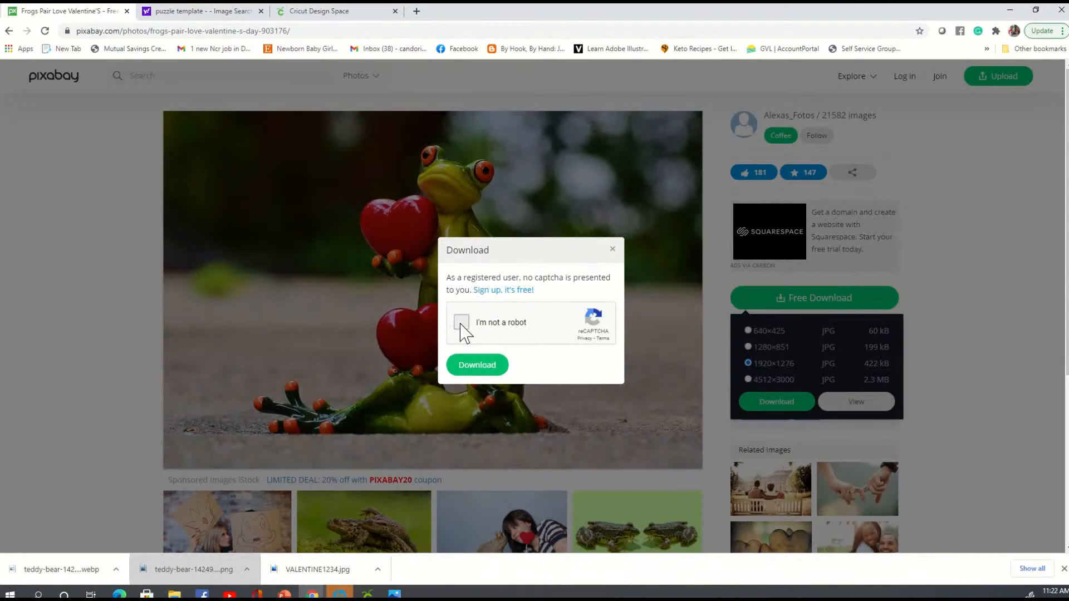
left_click(489, 368)
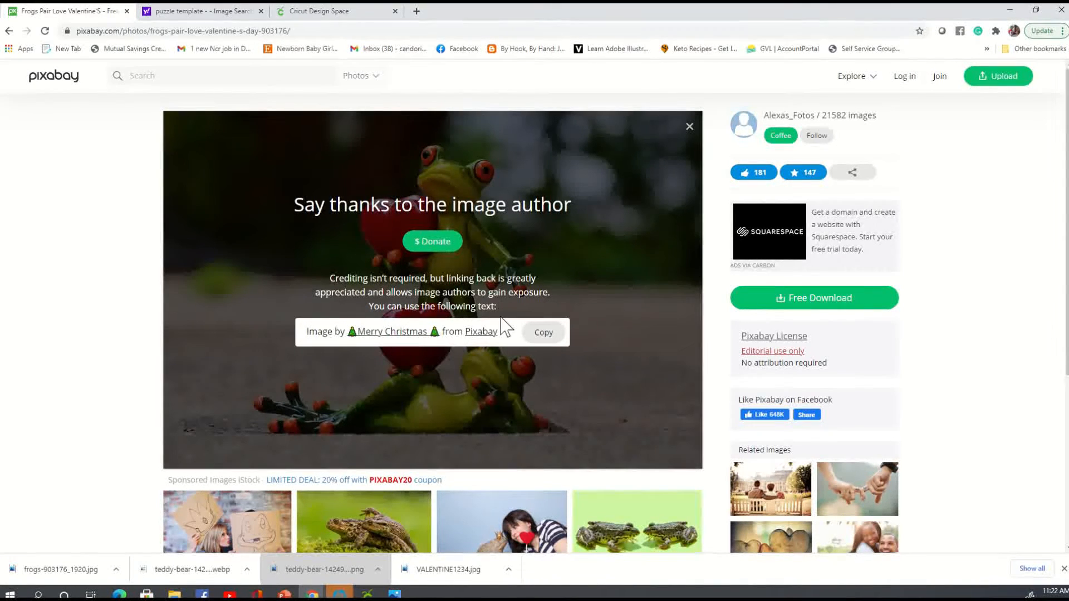
Open the editorial-use license article linked from the frogs photo to check what is allowed
left_click(790, 359)
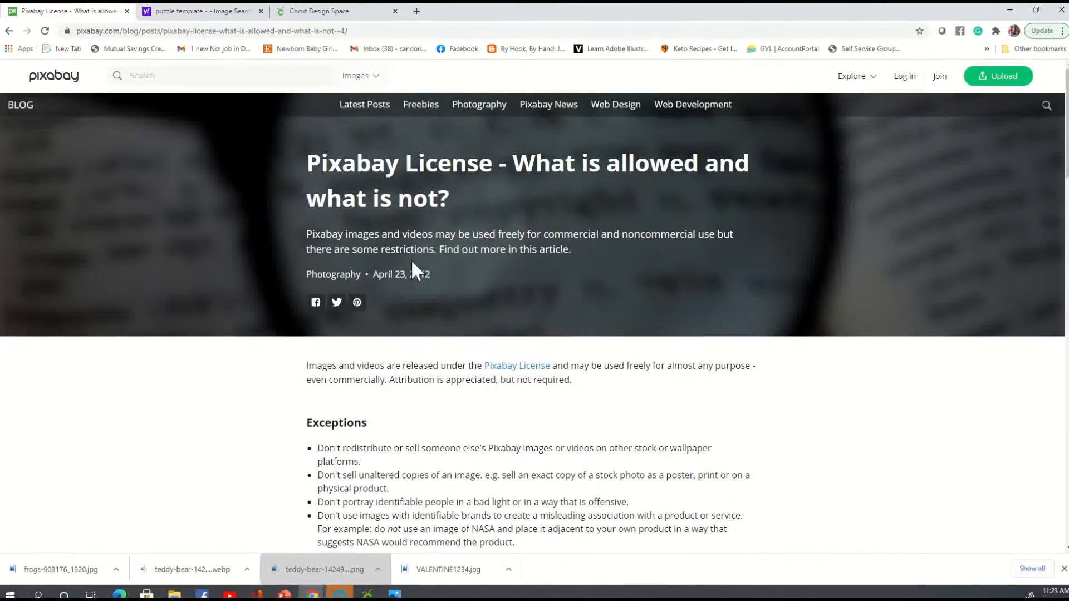
Read the license article's exceptions, model and property release rules and conclusions, and return to the frogs photo
scroll(484, 265, "down", 4)
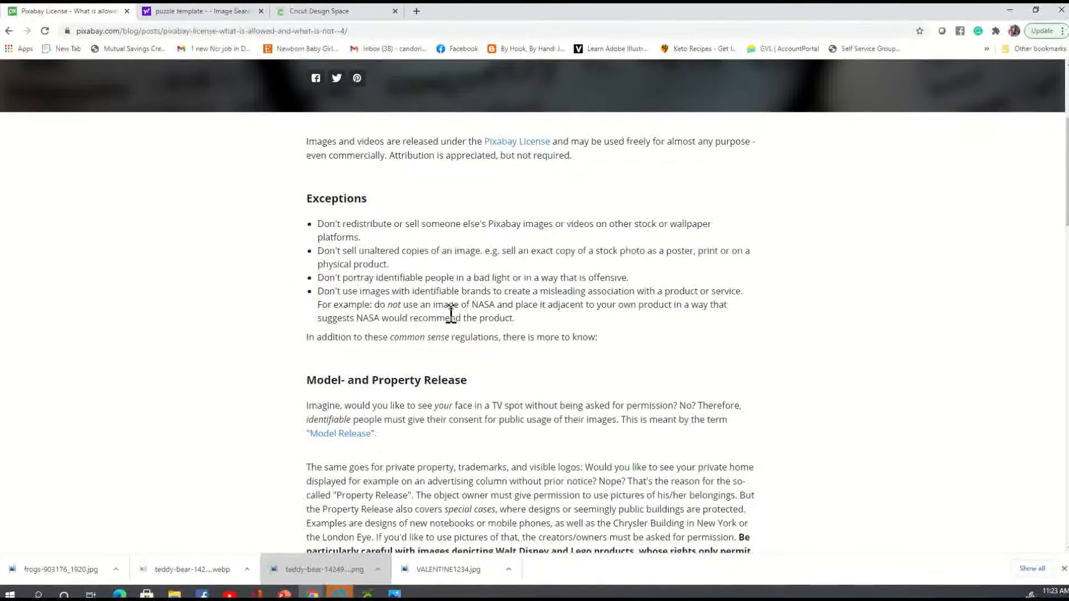
scroll(359, 331, "down", 7)
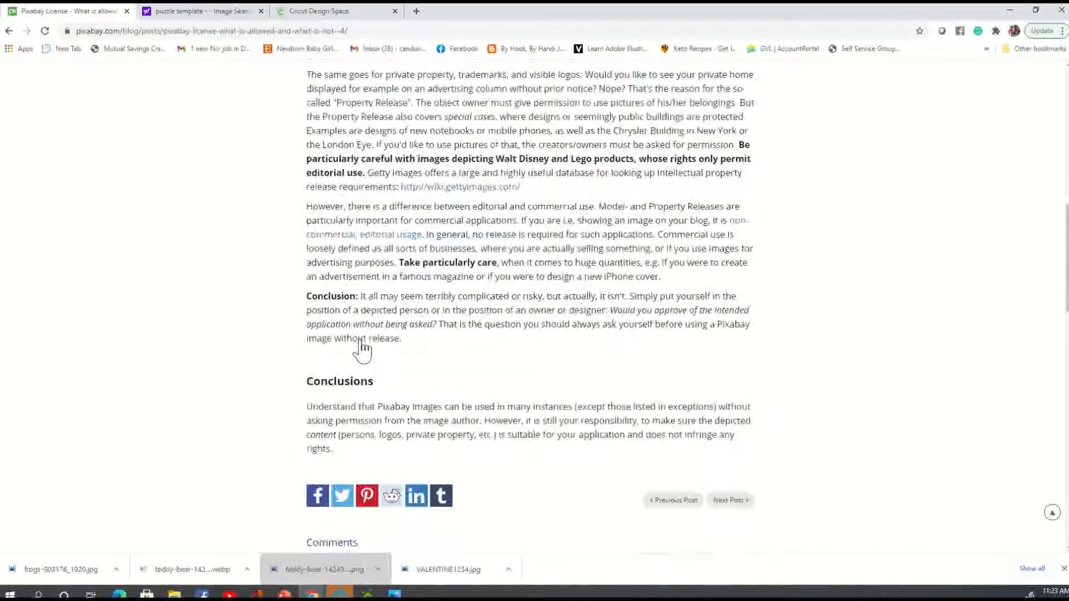
scroll(361, 350, "down", 3)
left_click(9, 31)
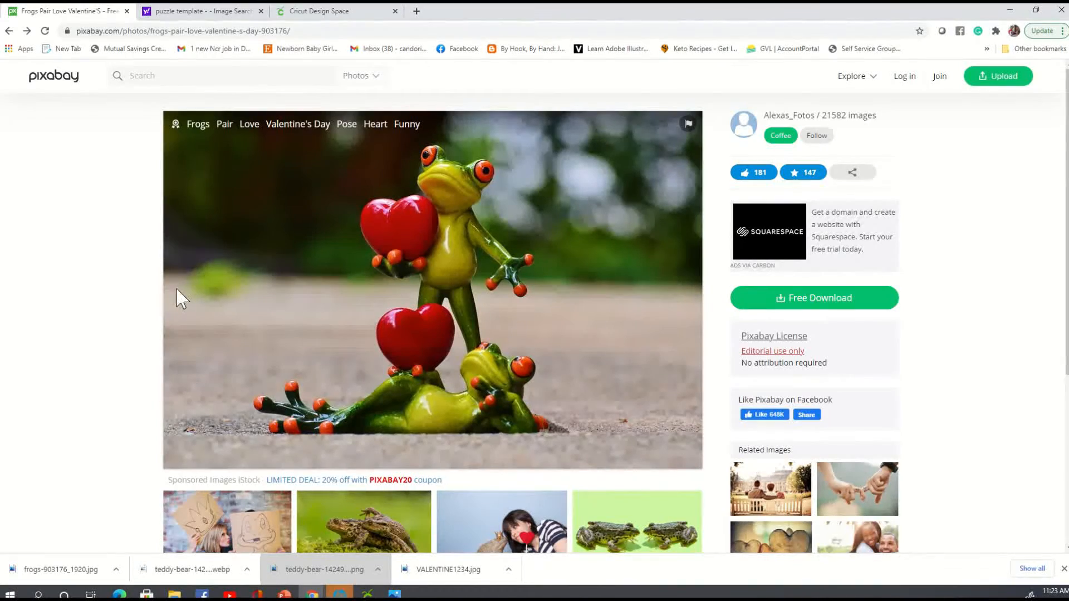
Return to the second page of valentine photos and look through its results down to the end and back up
scroll(345, 326, "down", 3)
scroll(345, 326, "up", 3)
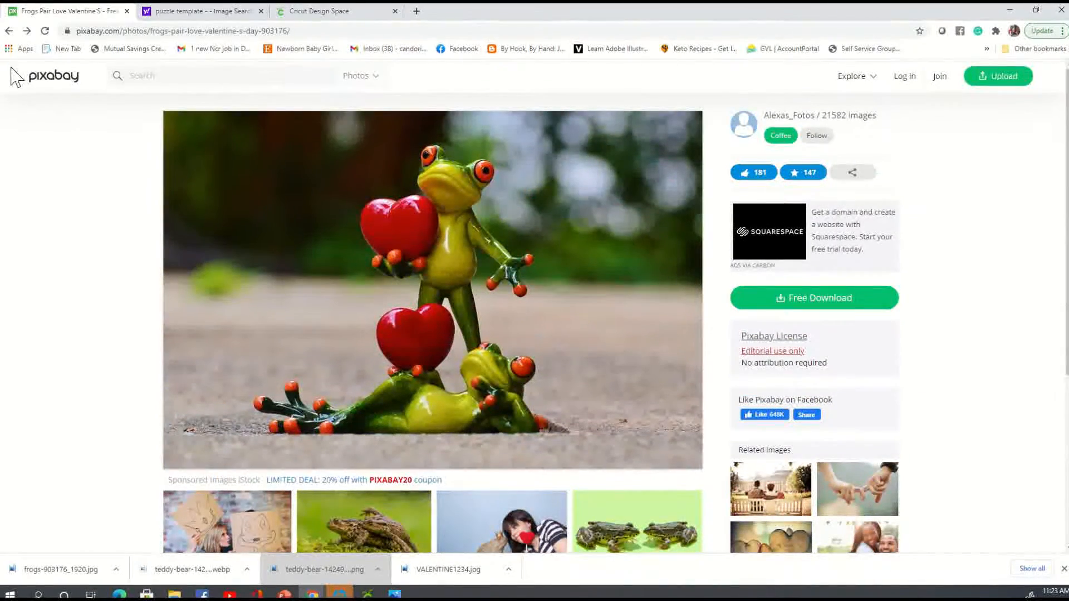
left_click(9, 31)
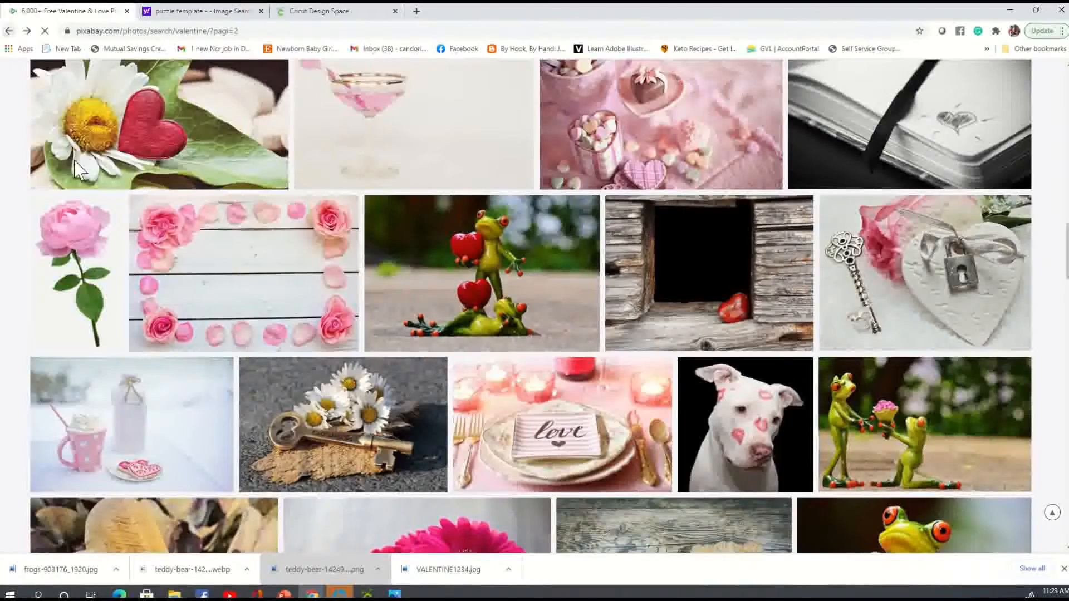
scroll(637, 333, "down", 1)
scroll(634, 325, "down", 4)
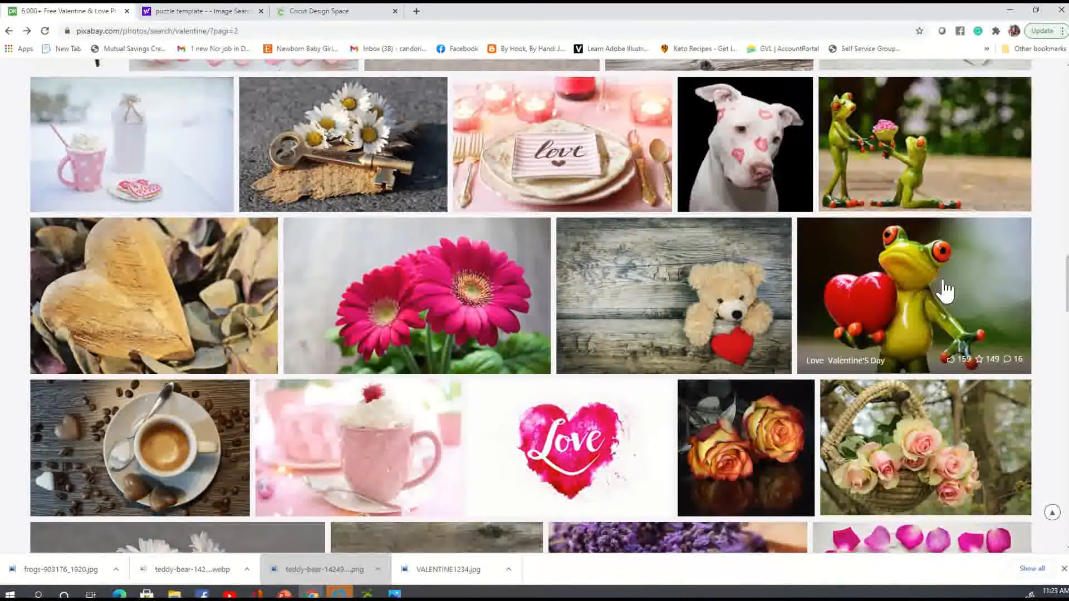
scroll(624, 345, "down", 2)
scroll(625, 356, "down", 12)
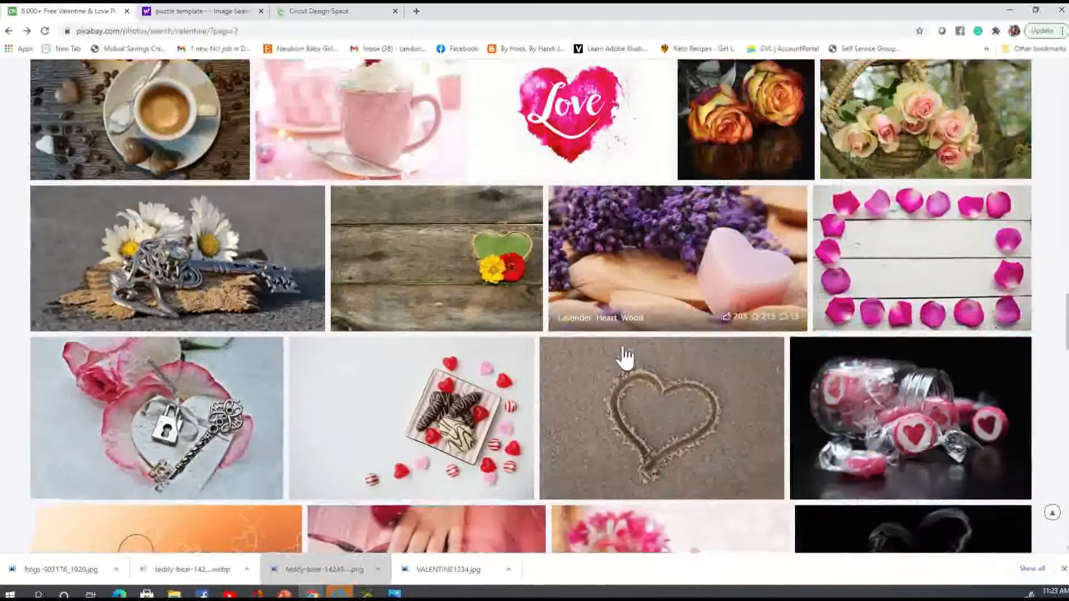
scroll(625, 361, "down", 14)
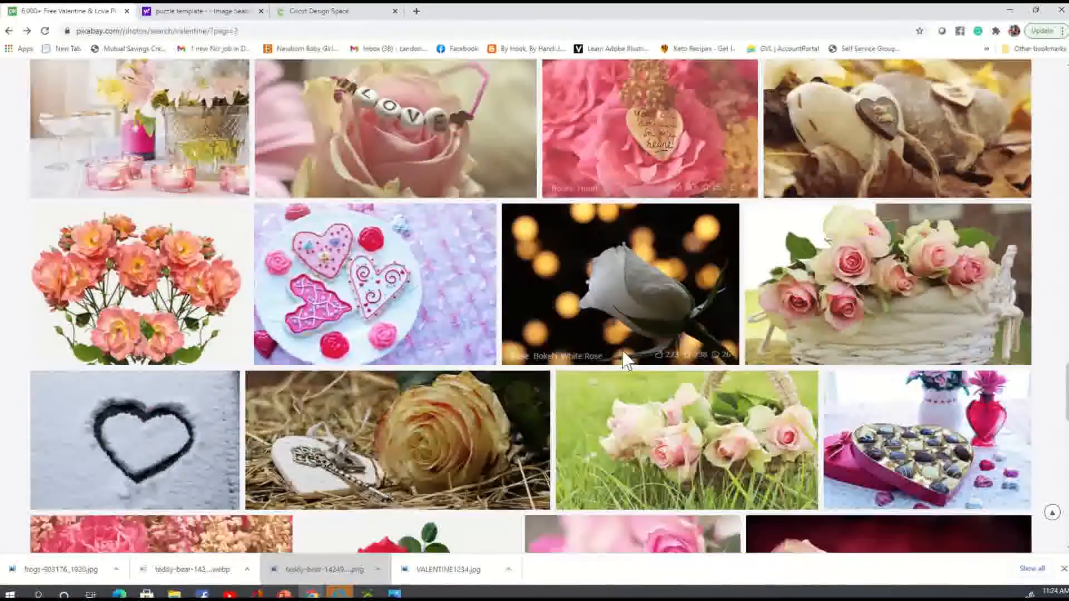
scroll(625, 361, "down", 8)
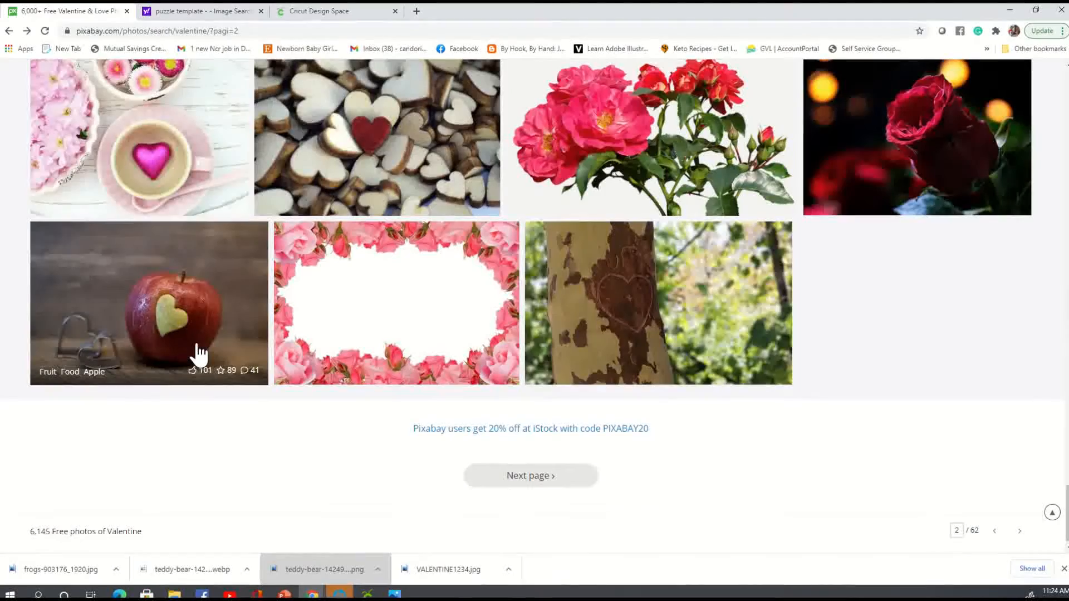
scroll(199, 352, "up", 20)
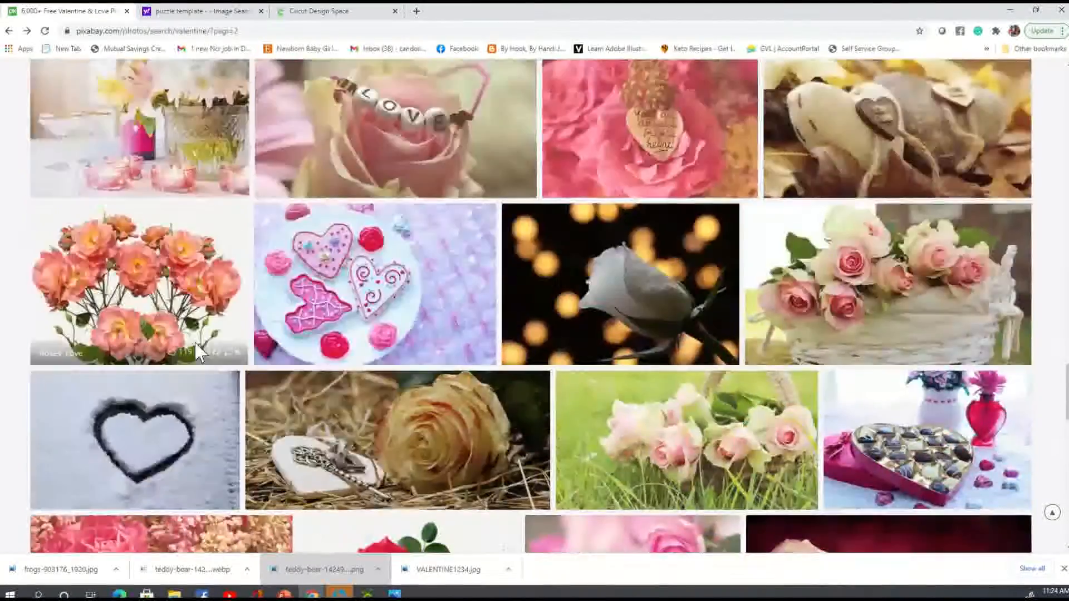
scroll(196, 348, "up", 20)
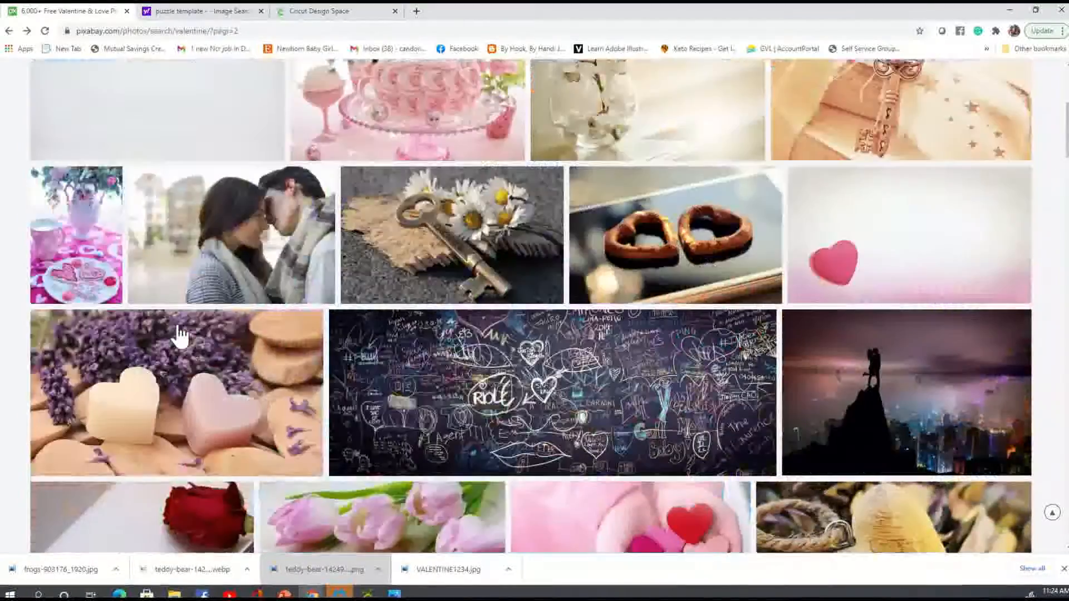
scroll(179, 336, "up", 1)
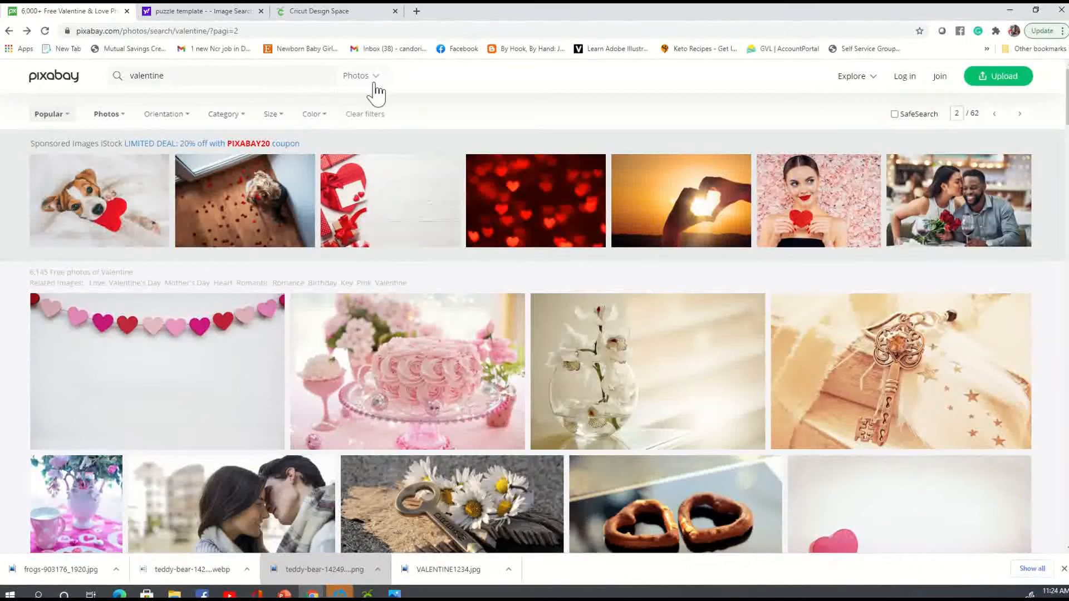
Switch the valentine search from photos to vector graphics and look through the first page of results
left_click(350, 143)
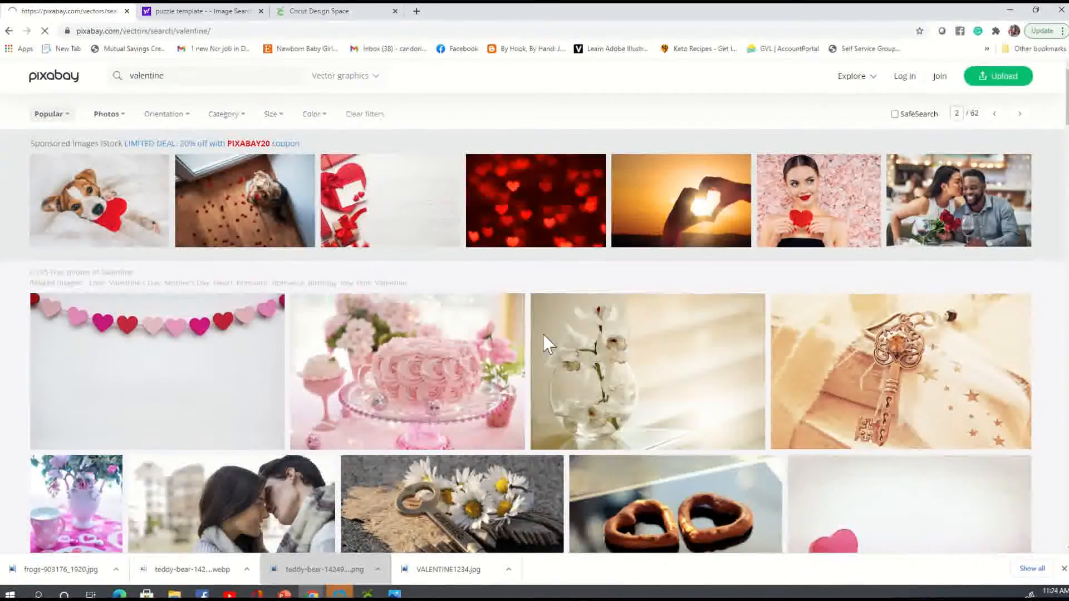
scroll(508, 332, "down", 15)
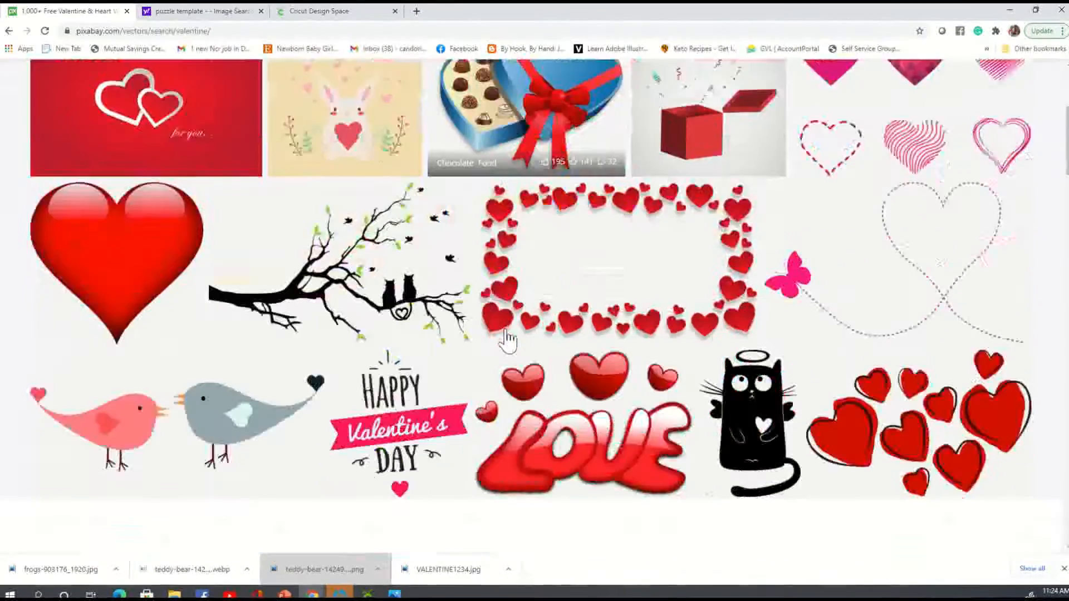
scroll(518, 341, "down", 12)
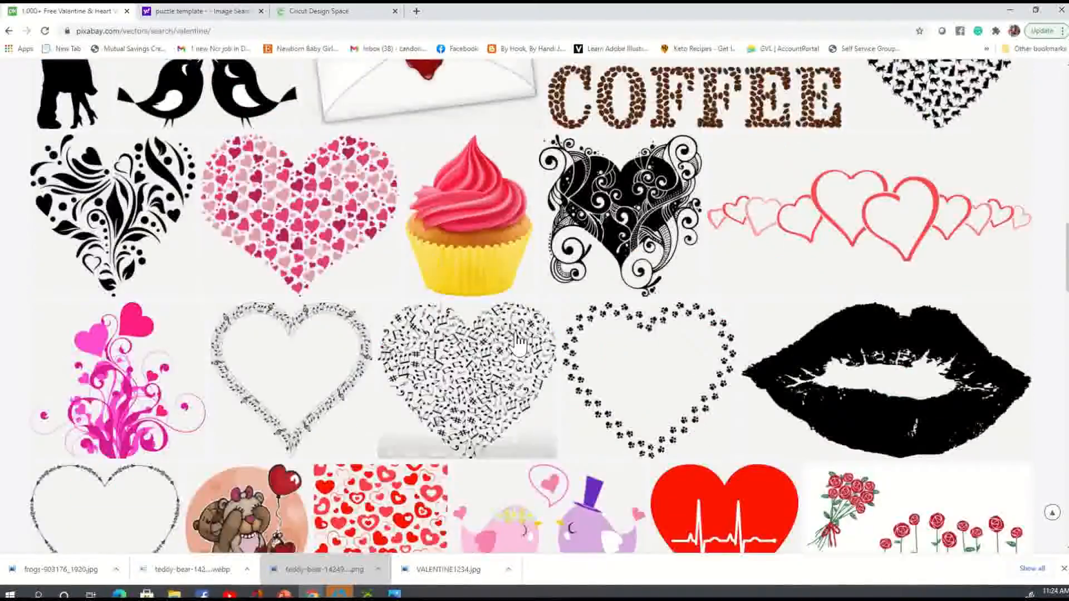
scroll(517, 348, "down", 18)
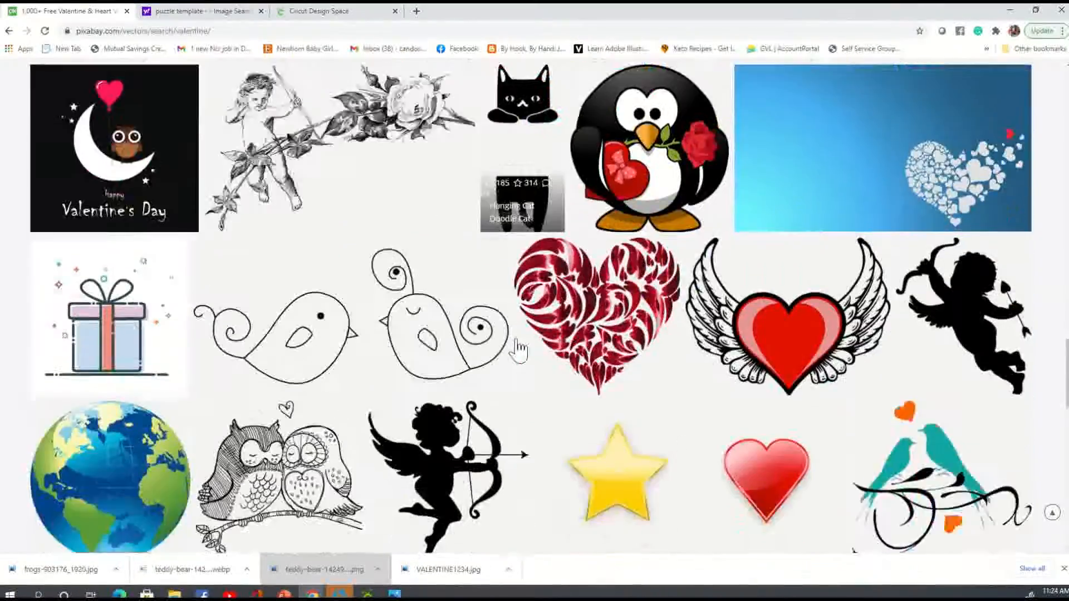
scroll(517, 349, "down", 4)
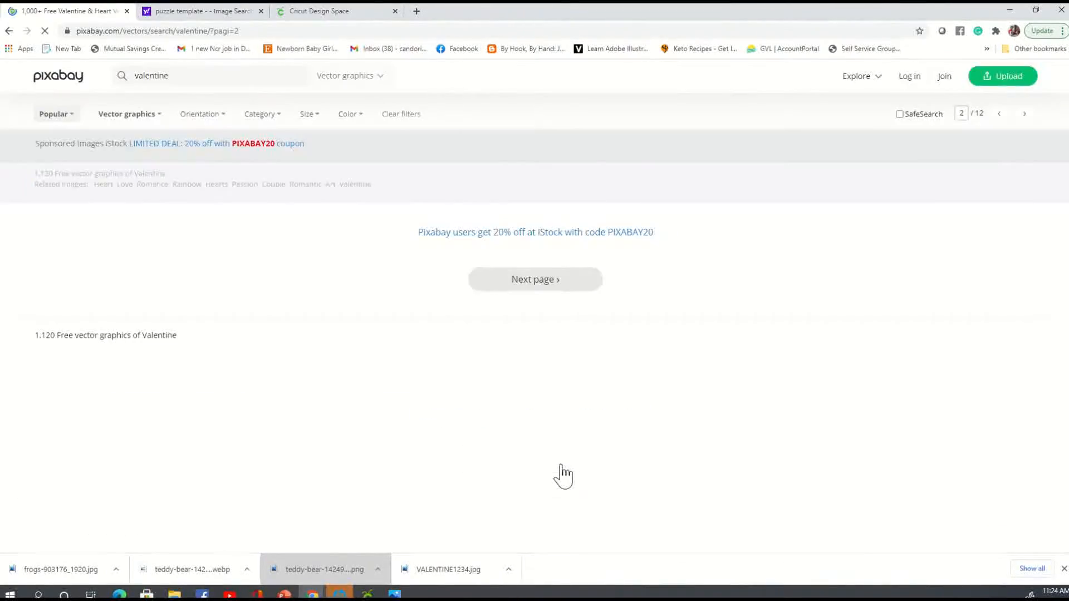
Look through the second page of valentine vector graphics for suitable heart artwork
scroll(510, 389, "down", 4)
scroll(513, 390, "down", 14)
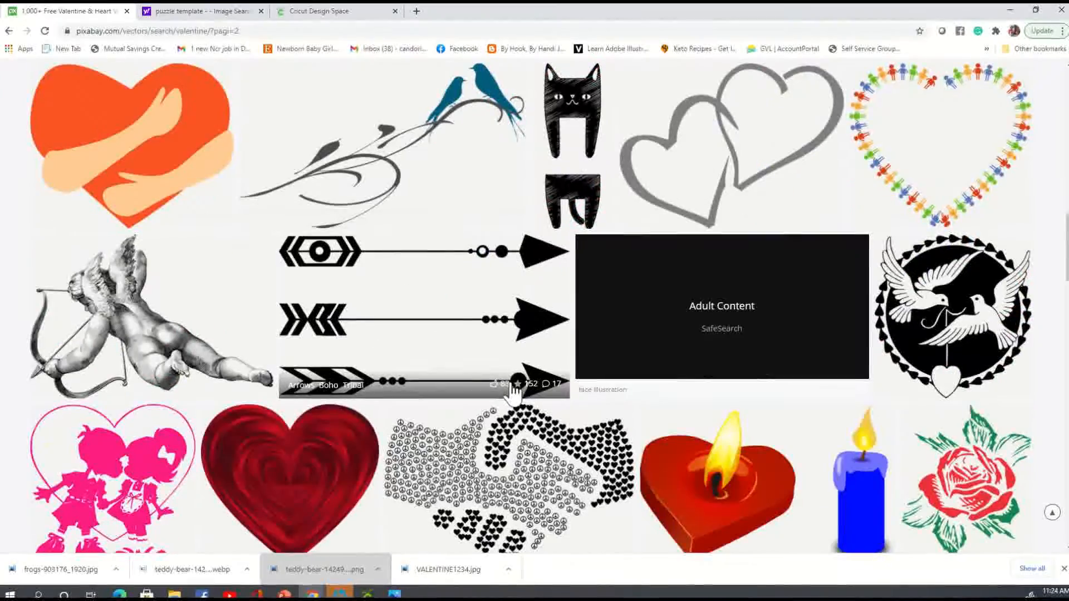
scroll(513, 390, "down", 14)
scroll(513, 390, "down", 12)
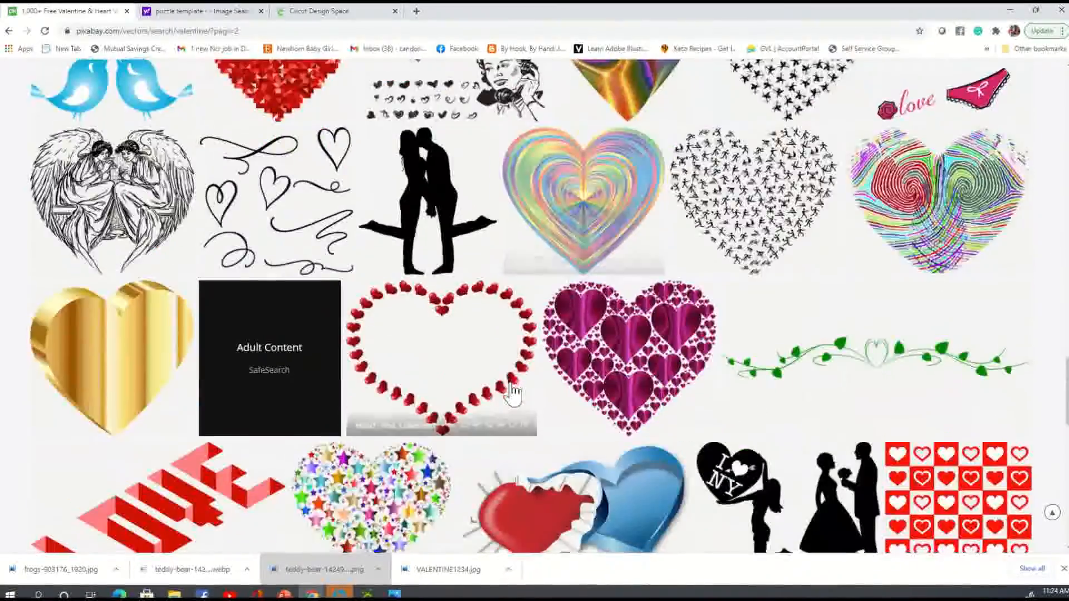
scroll(513, 389, "down", 9)
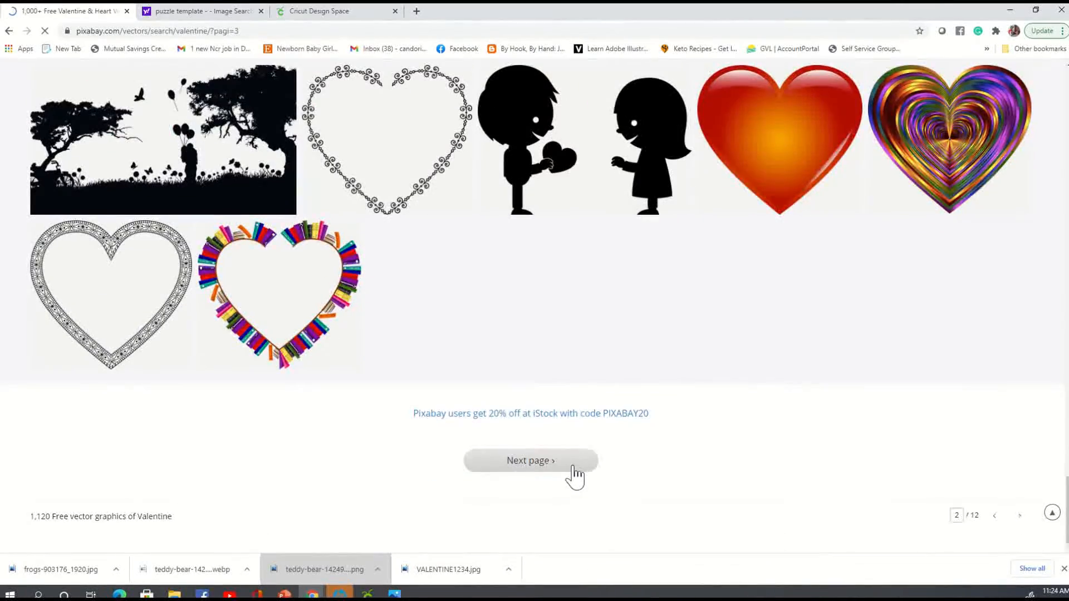
Browse the third page of valentine vector graphics down to its end
scroll(548, 340, "down", 12)
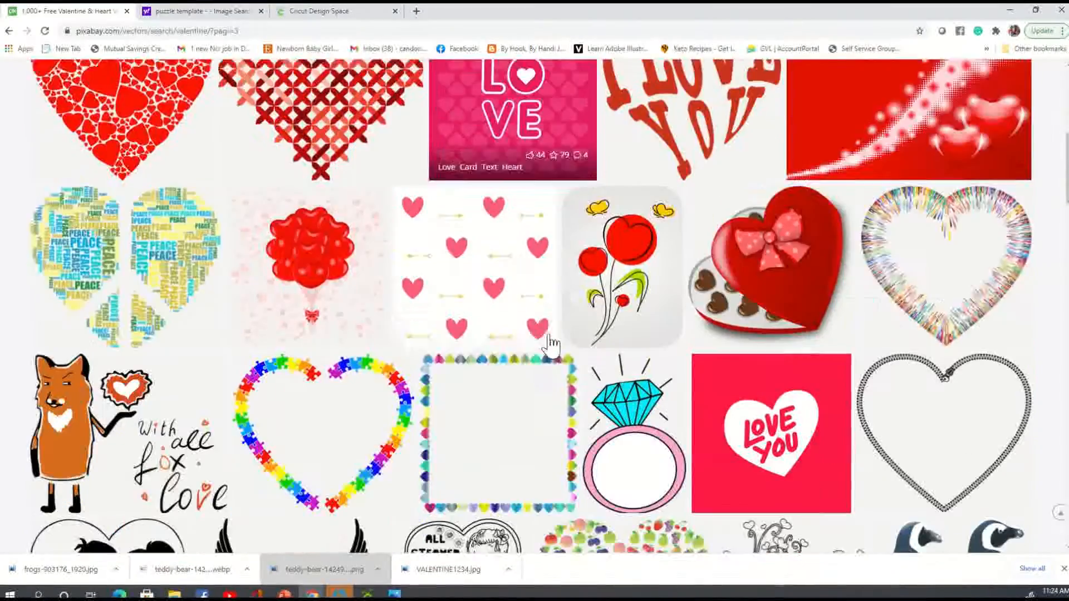
scroll(550, 345, "down", 9)
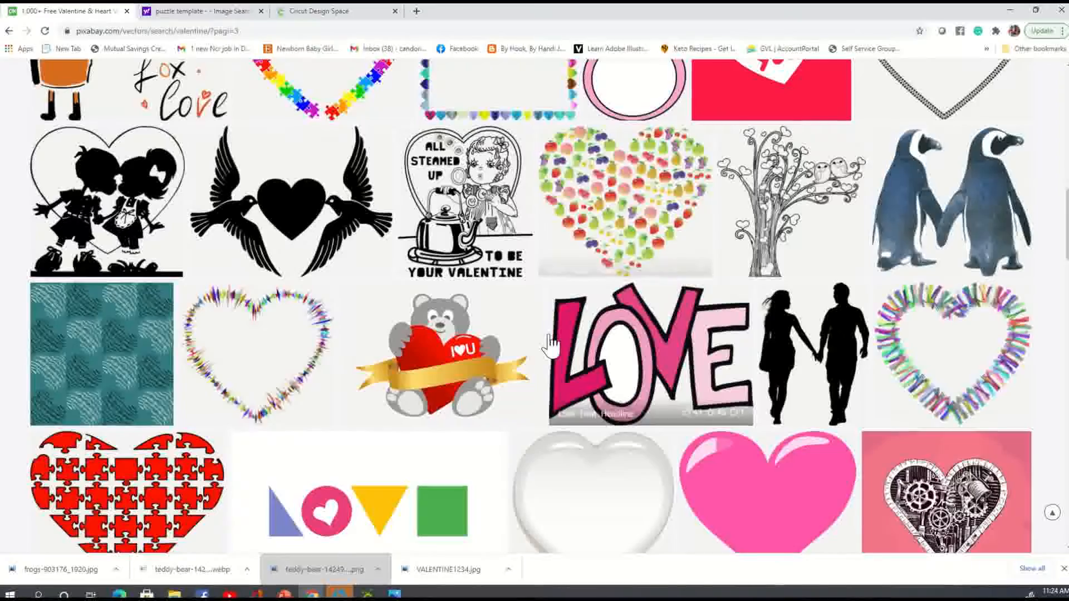
scroll(550, 345, "down", 9)
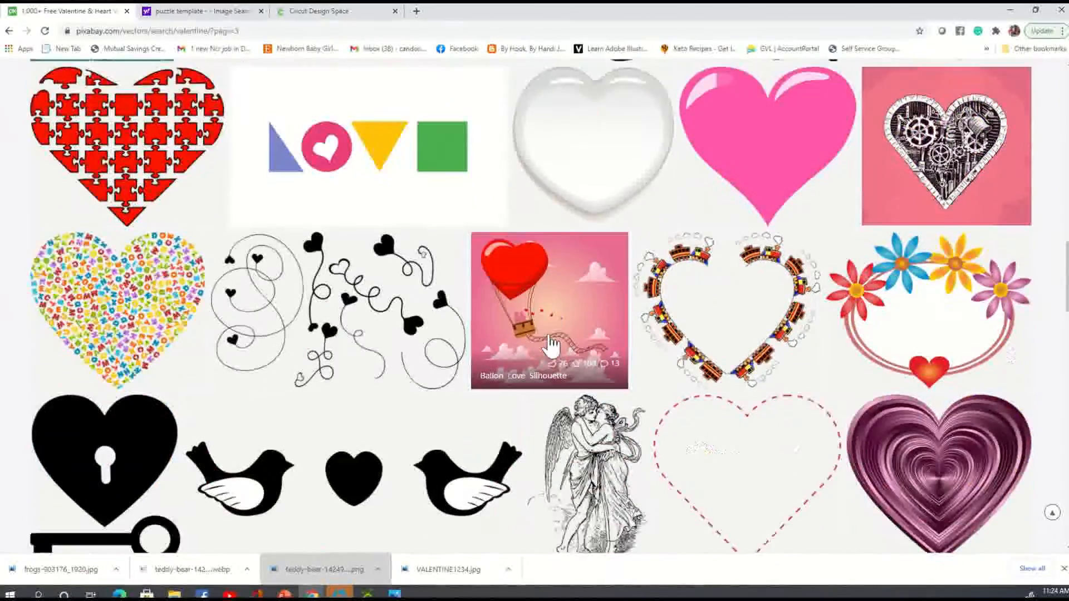
scroll(550, 345, "down", 8)
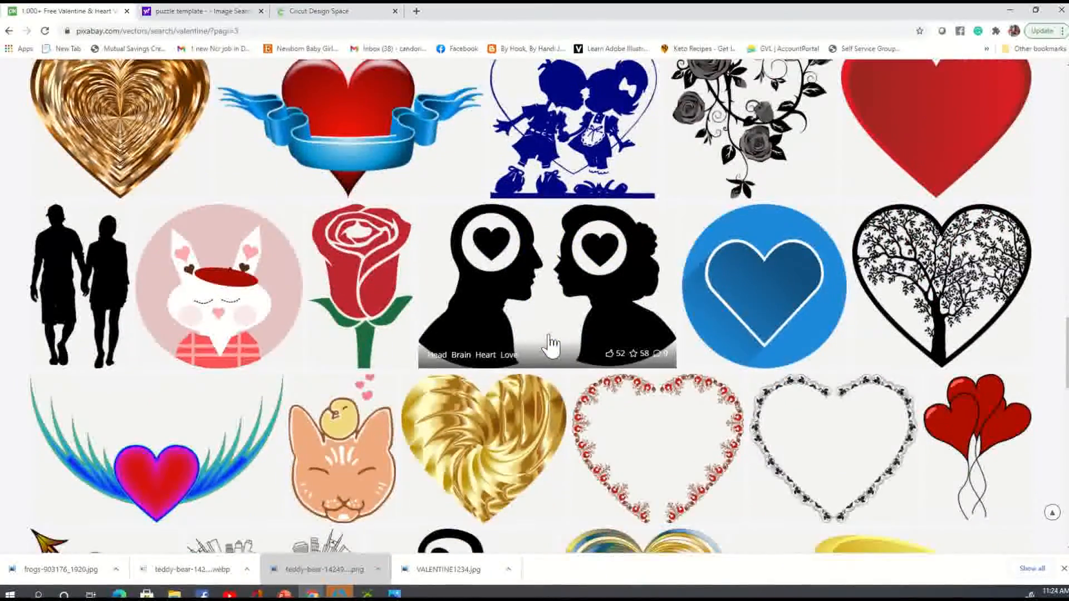
scroll(550, 345, "down", 10)
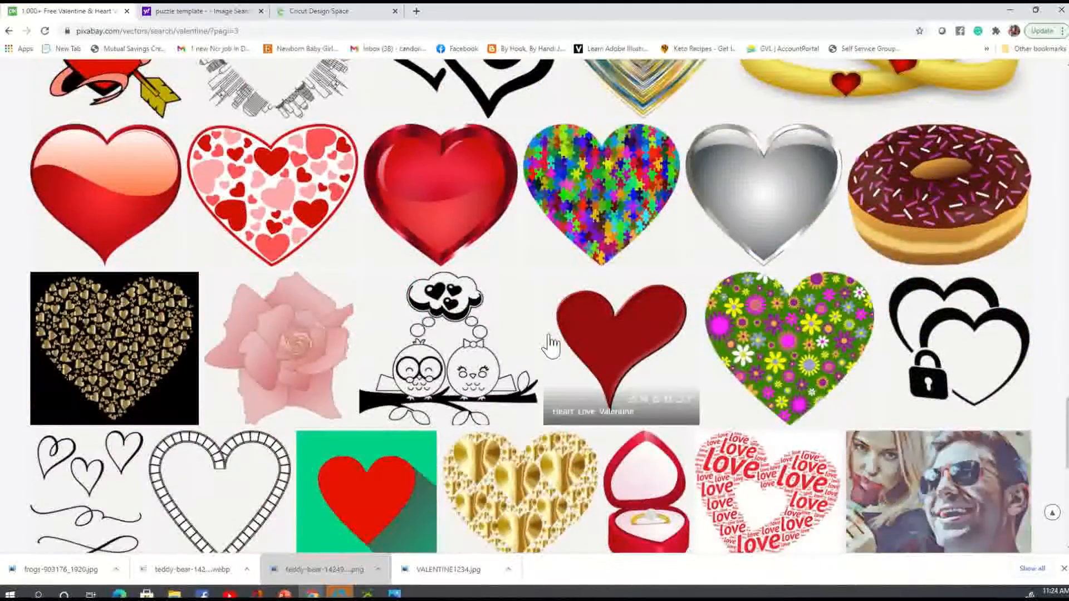
scroll(550, 340, "down", 2)
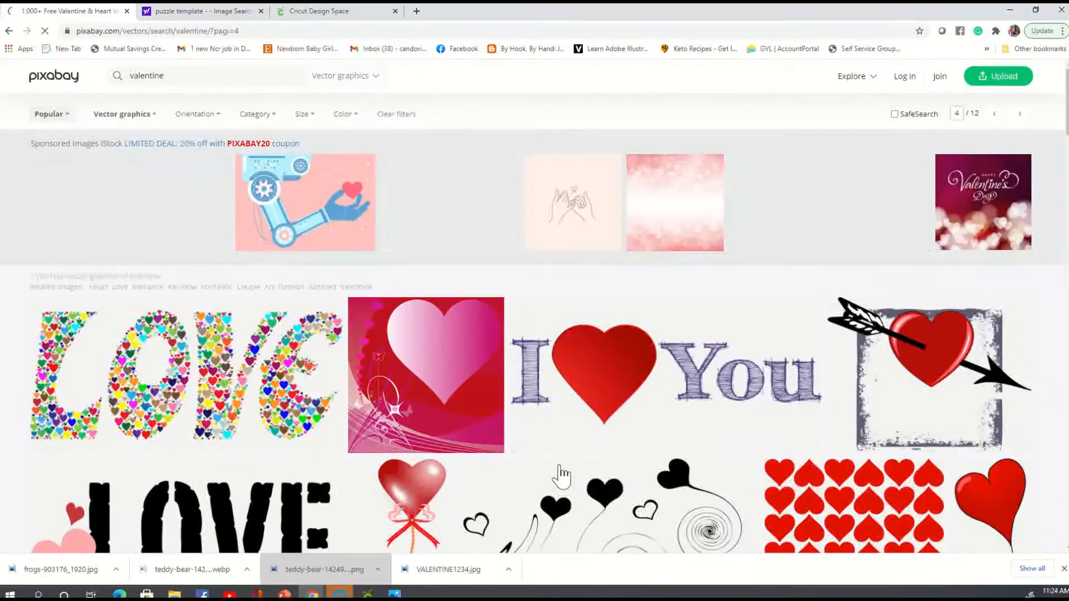
Go through the fourth page of valentine vector graphics down to the last results
scroll(558, 409, "down", 4)
scroll(558, 409, "down", 11)
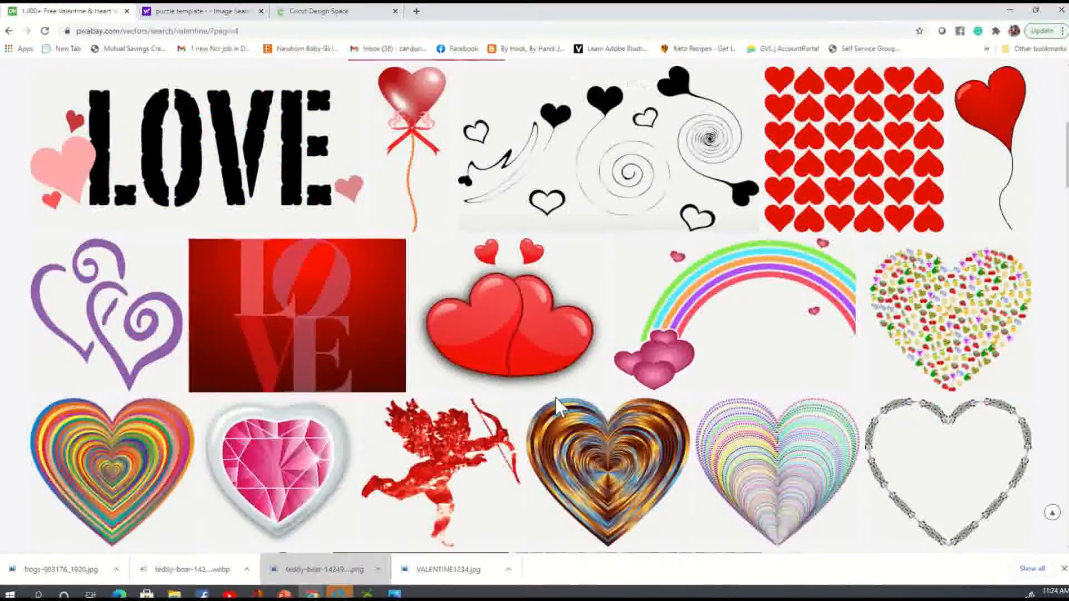
scroll(556, 409, "down", 6)
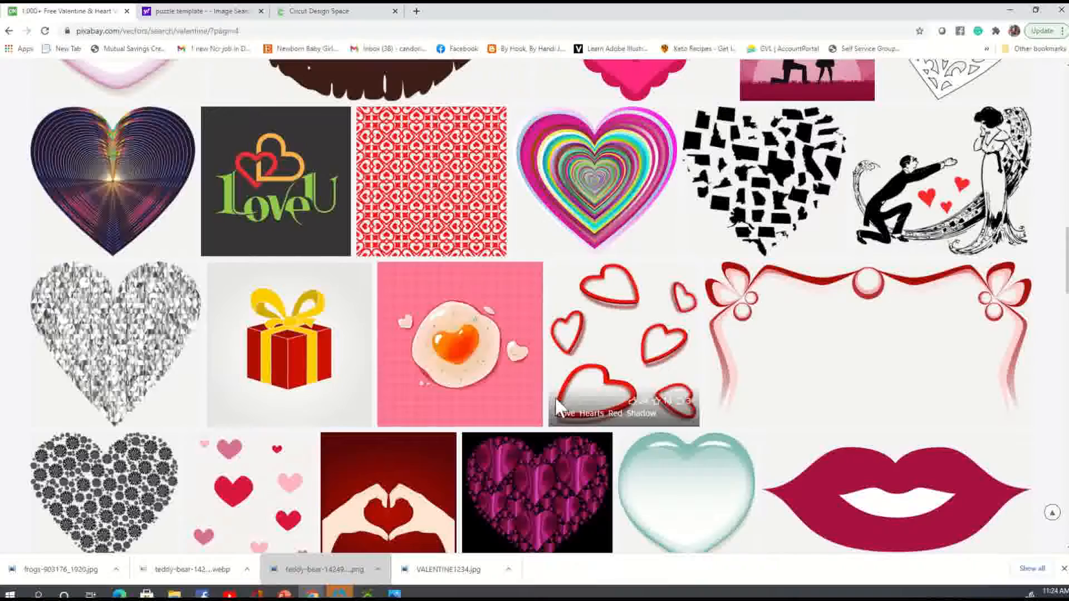
scroll(556, 409, "down", 8)
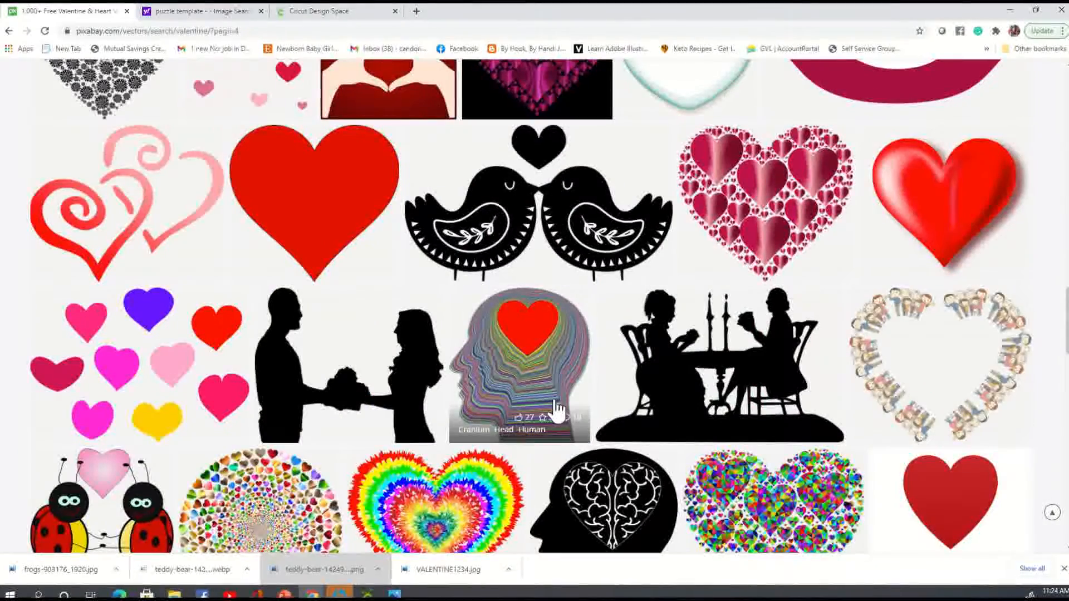
scroll(613, 267, "down", 12)
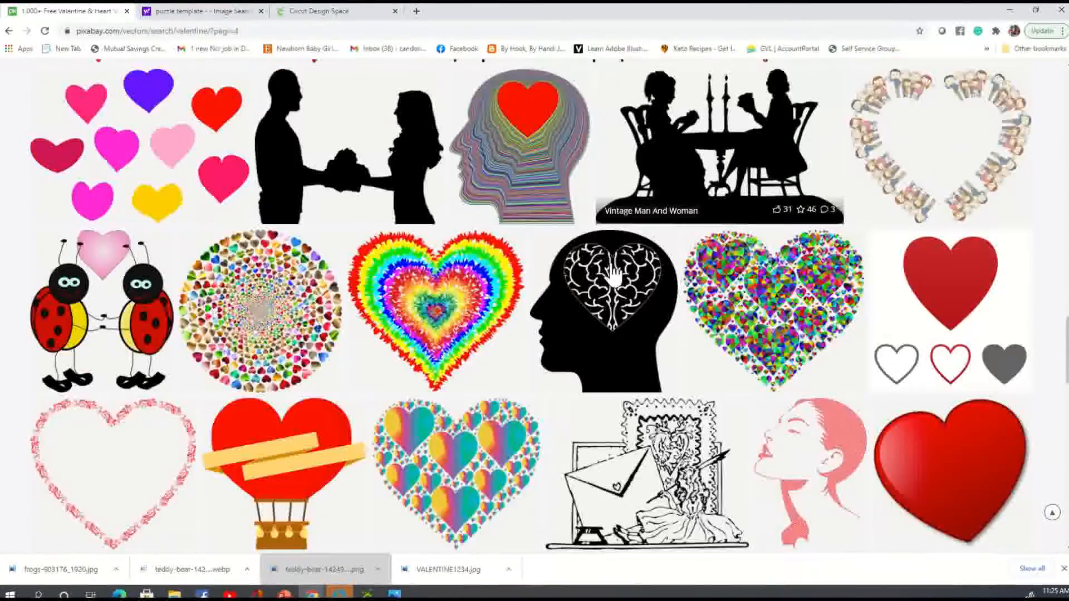
scroll(612, 281, "down", 14)
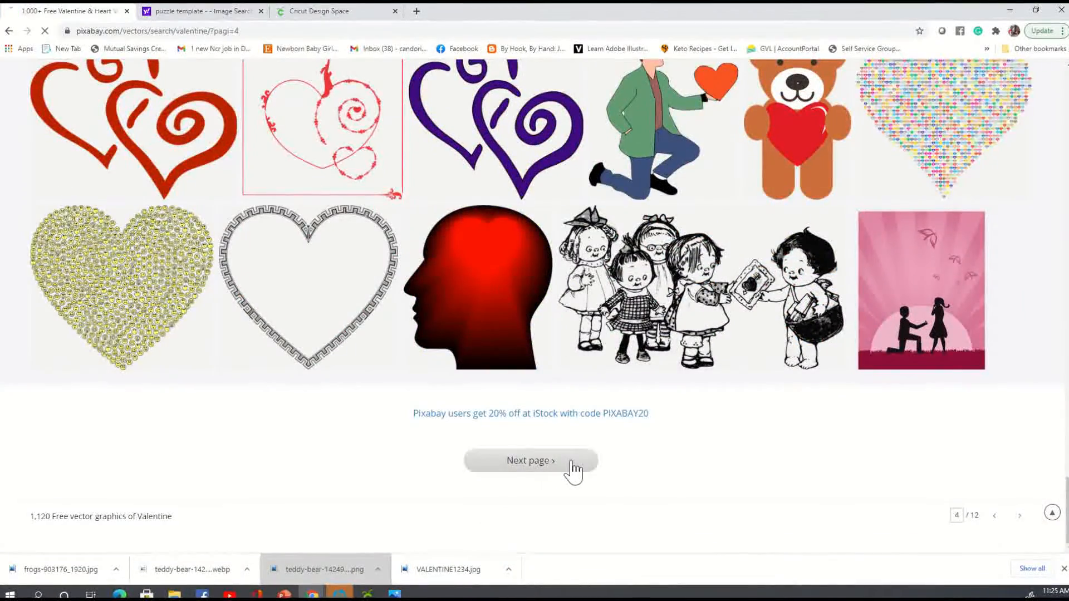
Look through the fifth page of valentine vector graphics for usable heart artwork
left_click(572, 469)
scroll(562, 376, "down", 13)
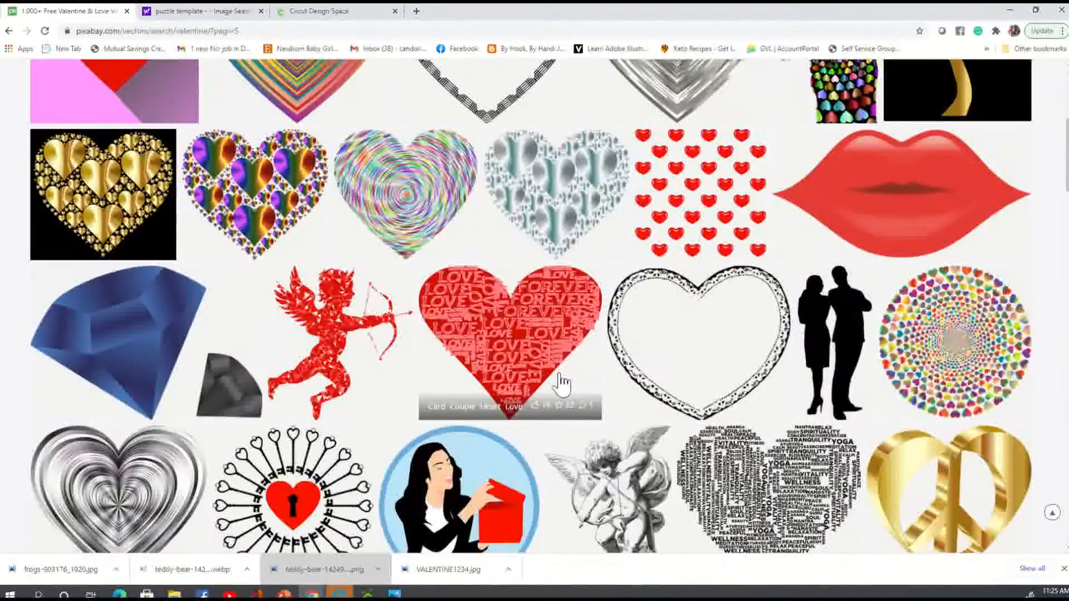
scroll(564, 390, "down", 10)
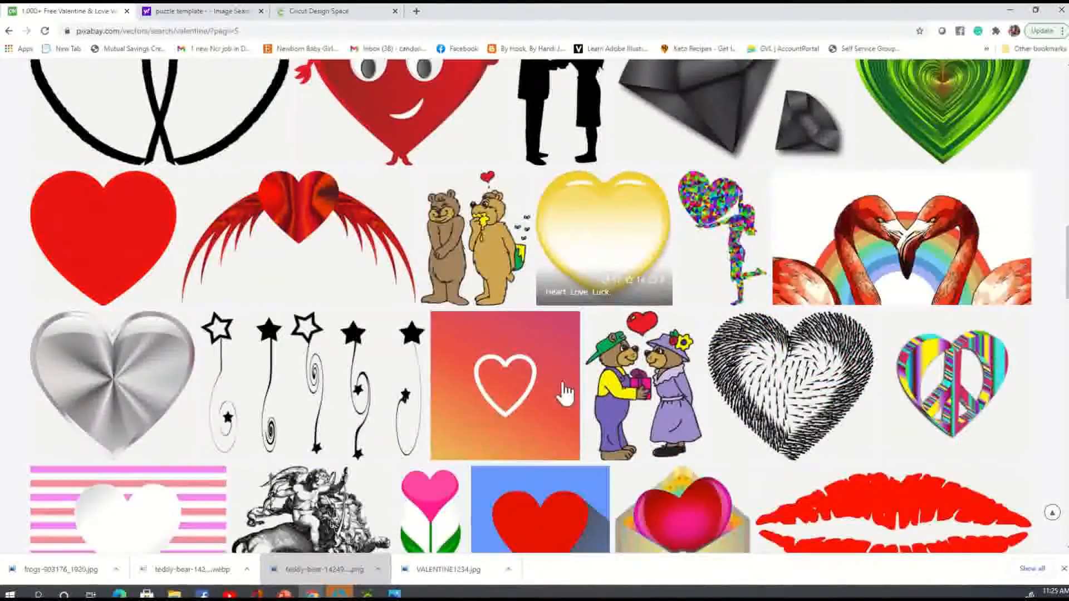
scroll(566, 393, "down", 14)
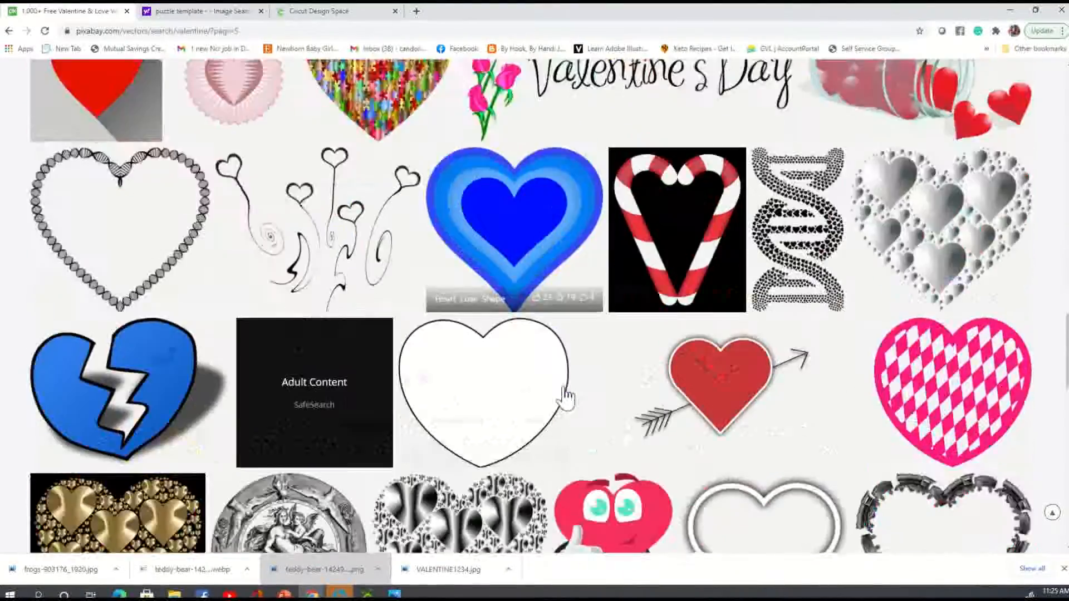
scroll(566, 396, "down", 11)
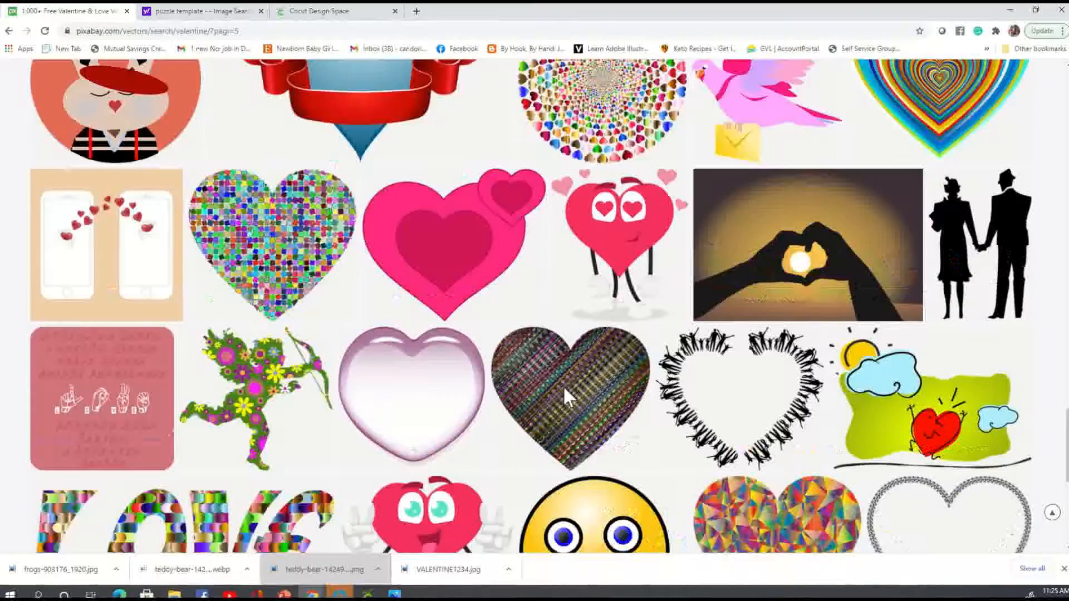
scroll(565, 396, "up", 12)
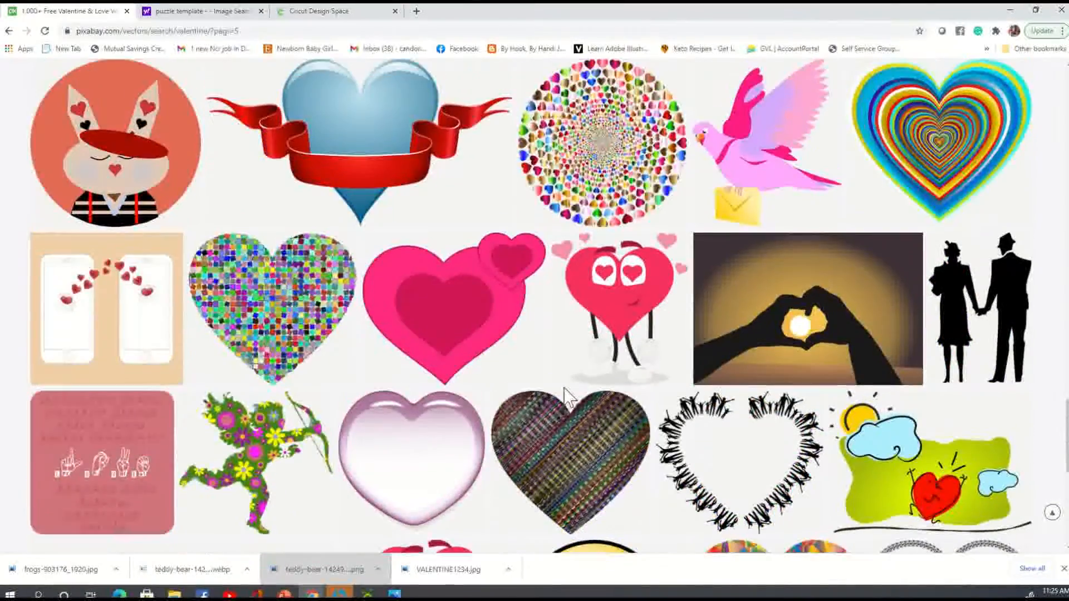
scroll(566, 393, "up", 3)
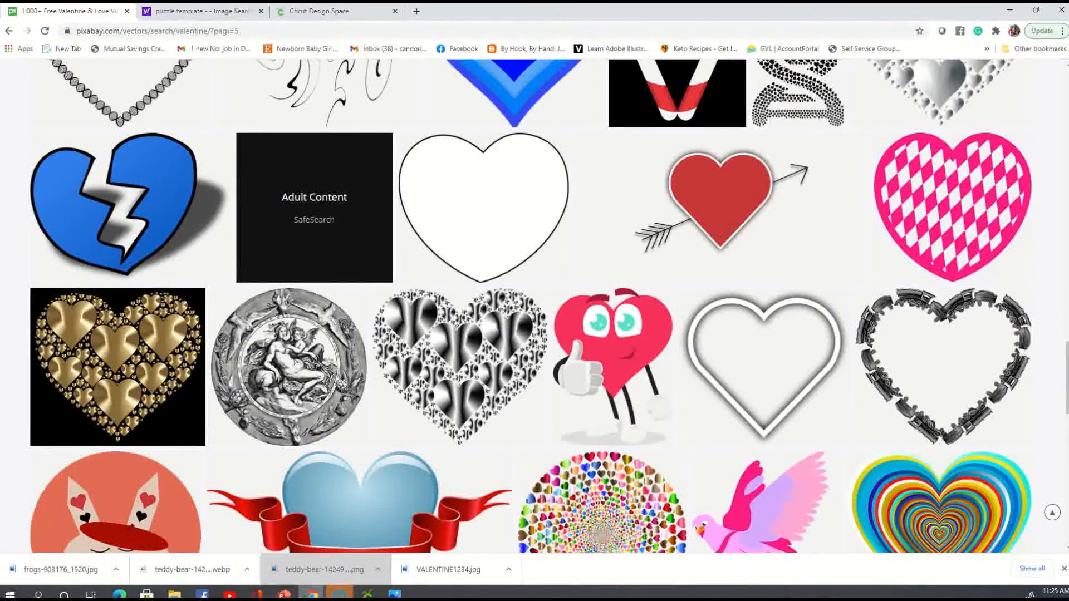
Switch to the RECORDINGS.pptx presentation in PowerPoint
mouse_move(284, 593)
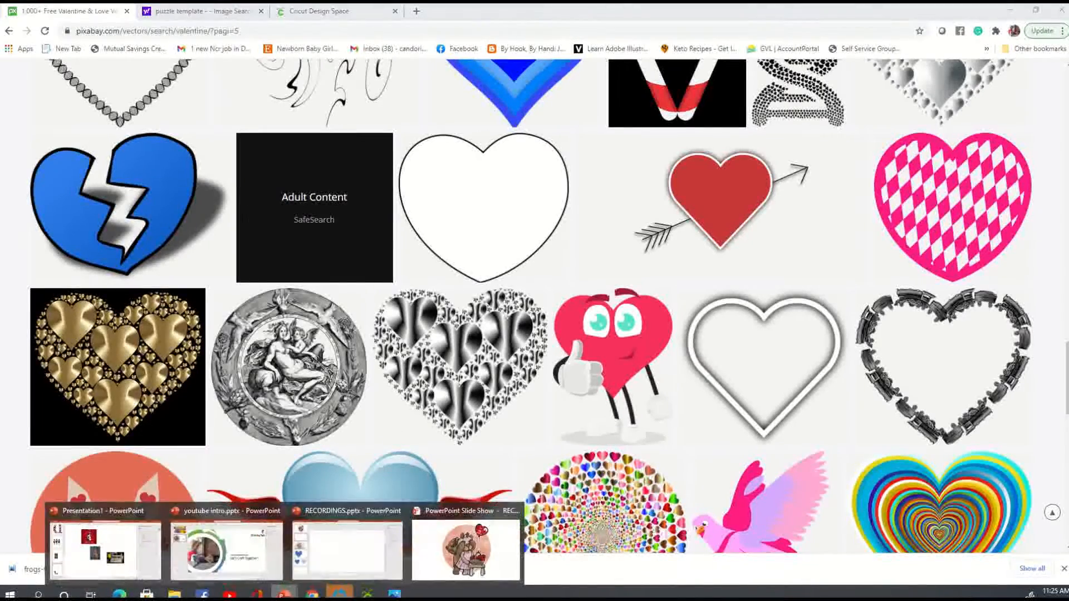
left_click(465, 555)
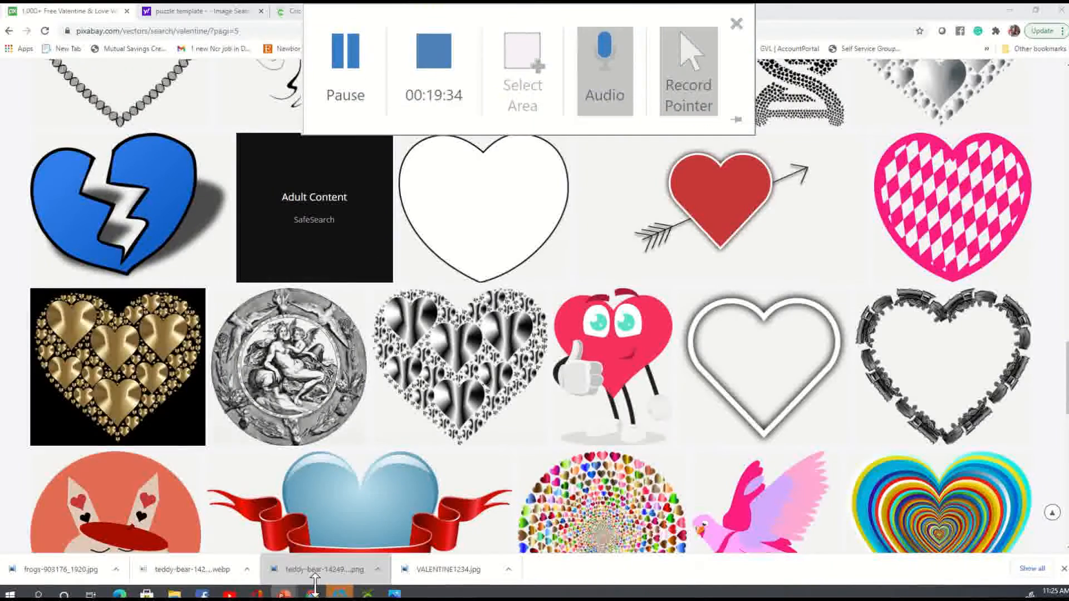
mouse_move(284, 593)
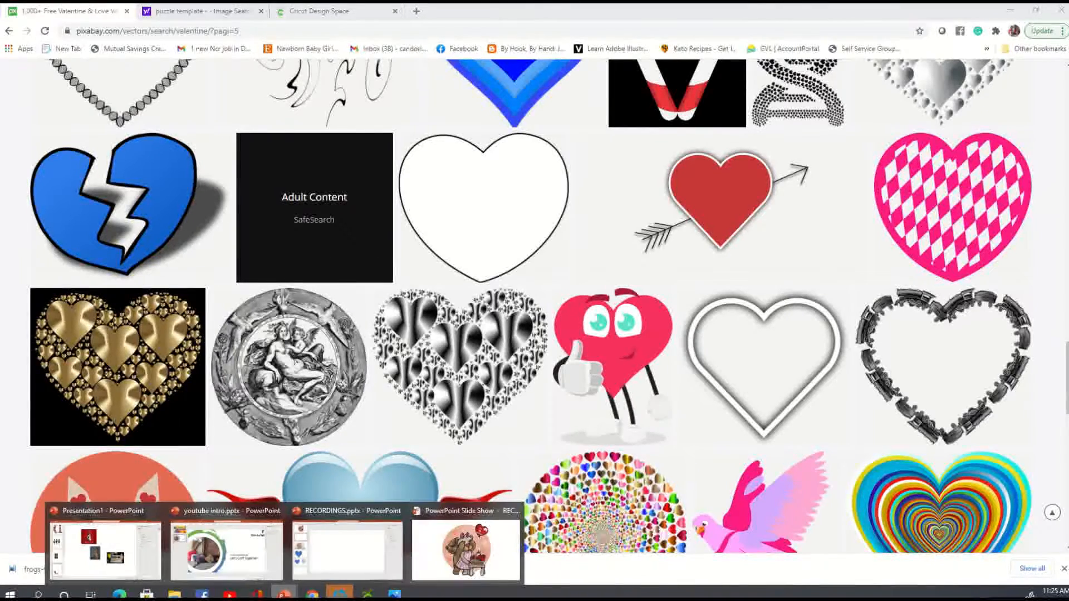
left_click(355, 571)
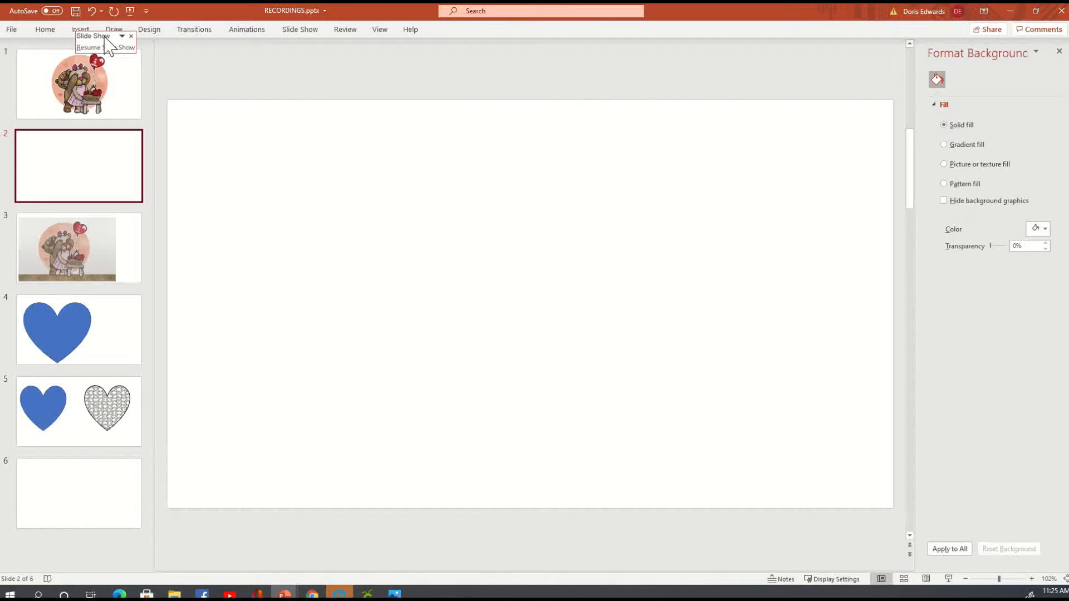
Insert the picture valentines-day-3934787_1920.jpg from the valentines folder onto the blank slide 2
left_click(79, 30)
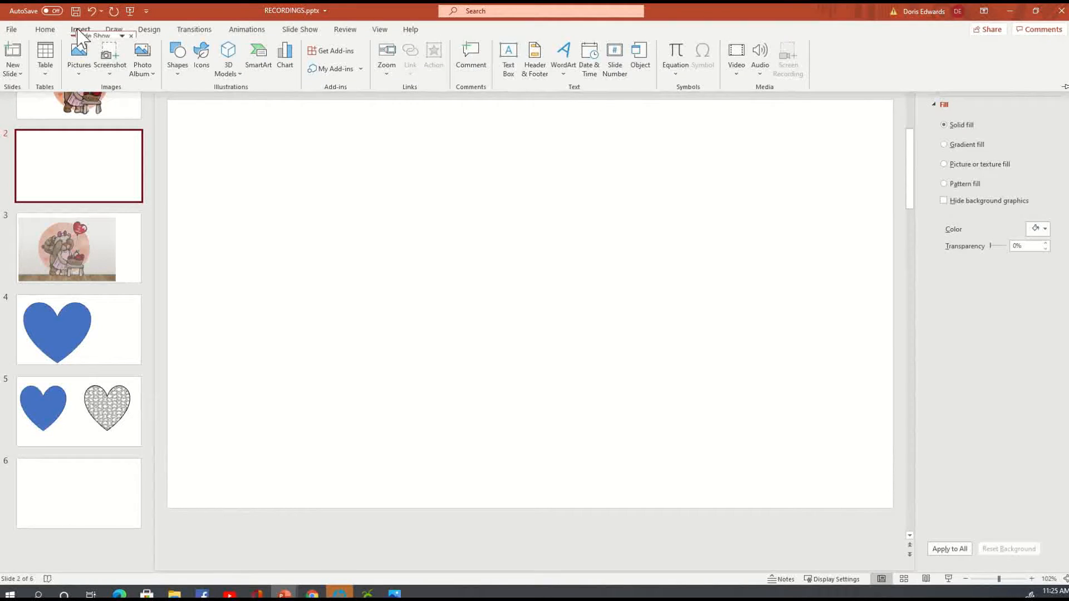
left_click(81, 73)
left_click(111, 105)
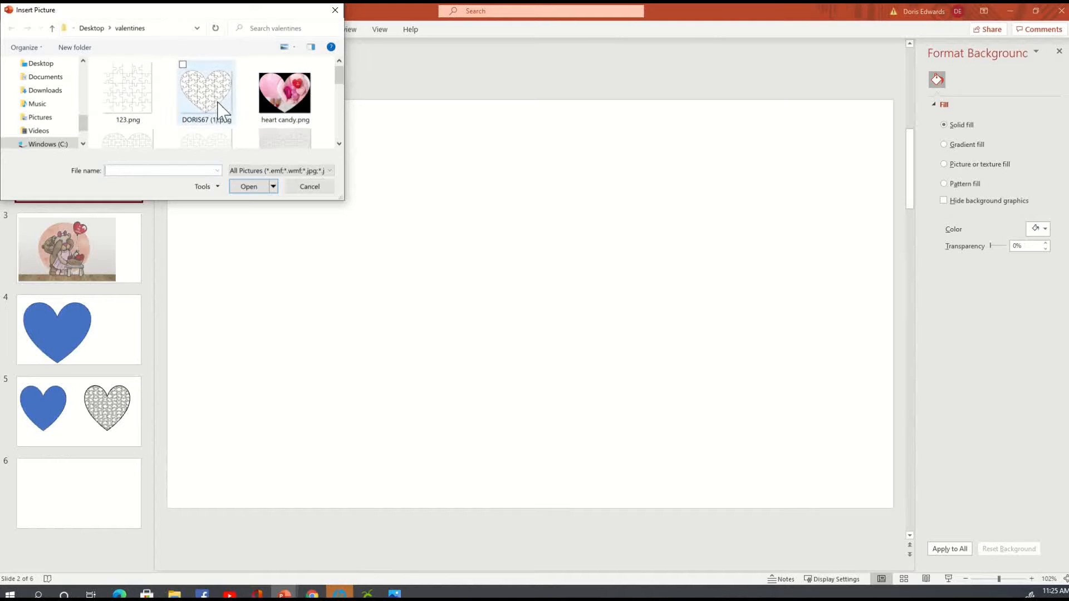
scroll(217, 103, "down", 3)
left_click_drag(340, 104, 342, 137)
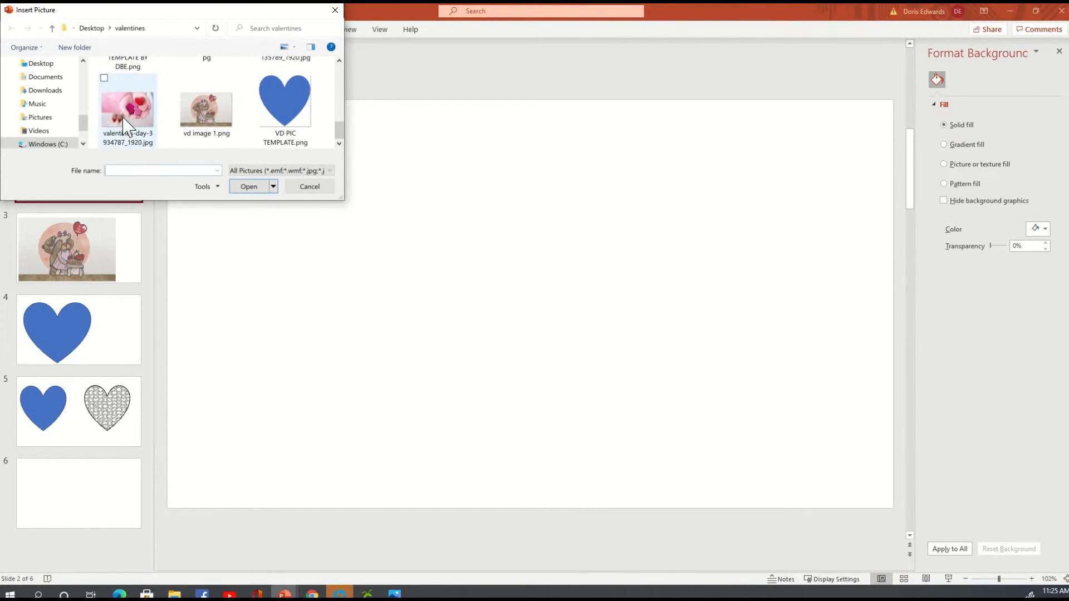
mouse_move(340, 139)
left_mouse_down()
mouse_move(338, 68)
mouse_move(340, 136)
left_mouse_up()
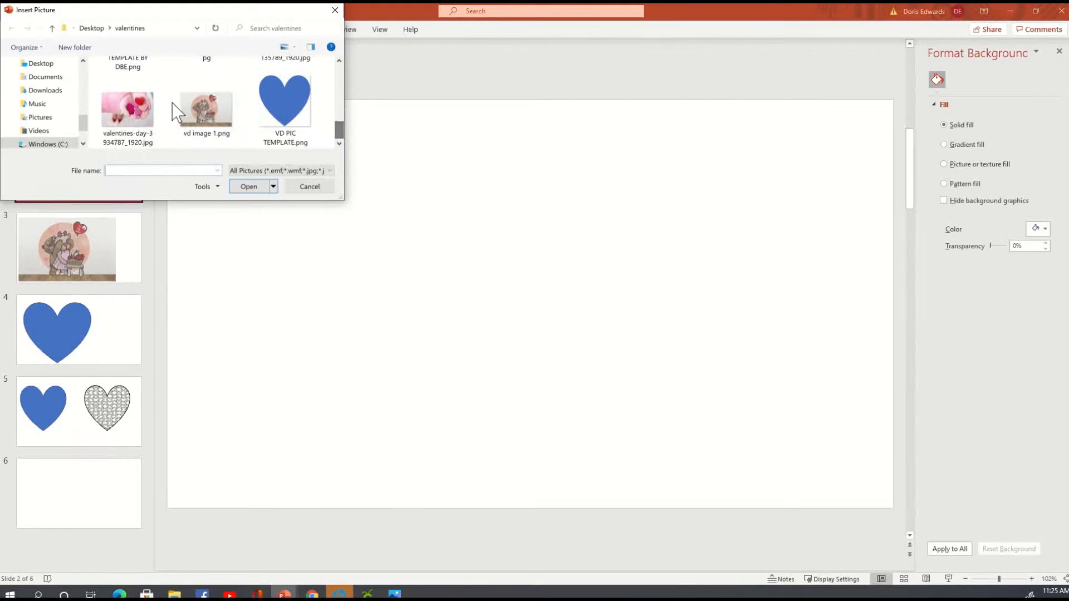
left_click(153, 120)
left_click(245, 189)
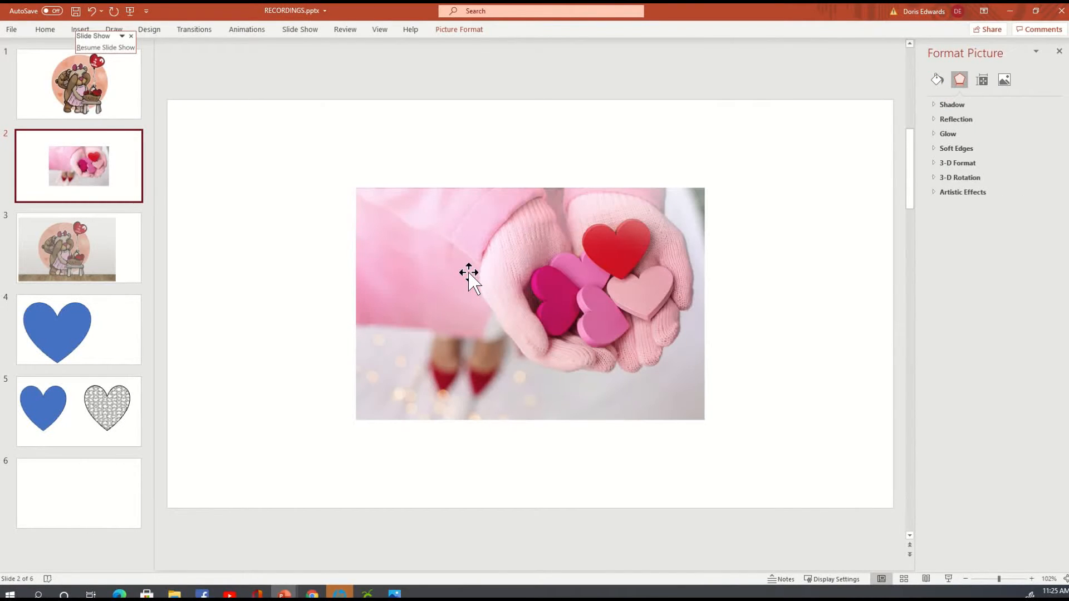
Move the gloved-hands photo toward the upper-left corner of slide 2 and look over the design themes
left_click_drag(520, 271, 394, 229)
left_click_drag(493, 253, 482, 229)
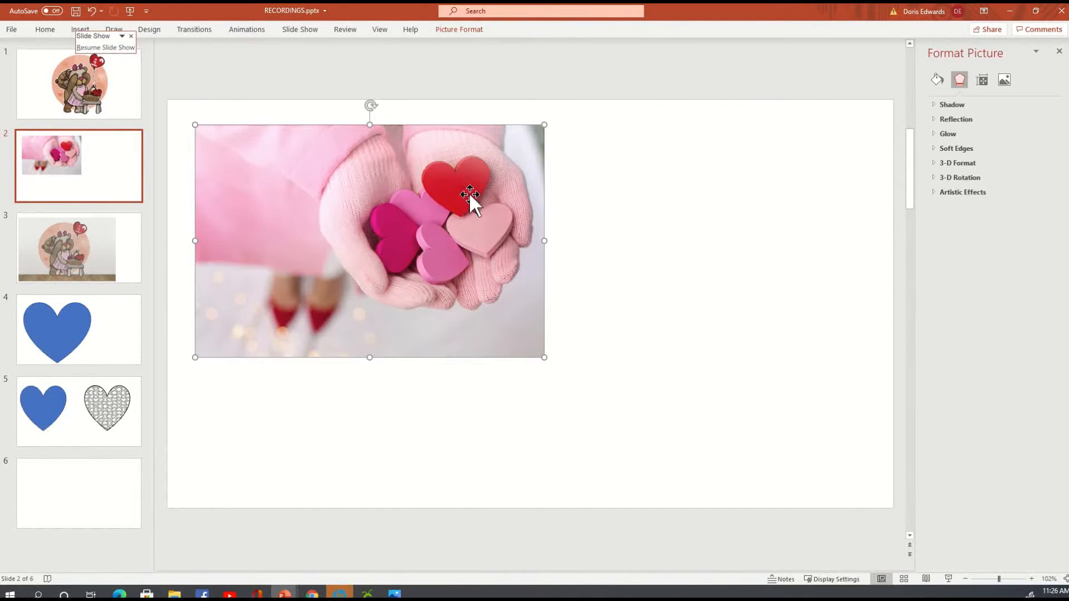
left_click(87, 95)
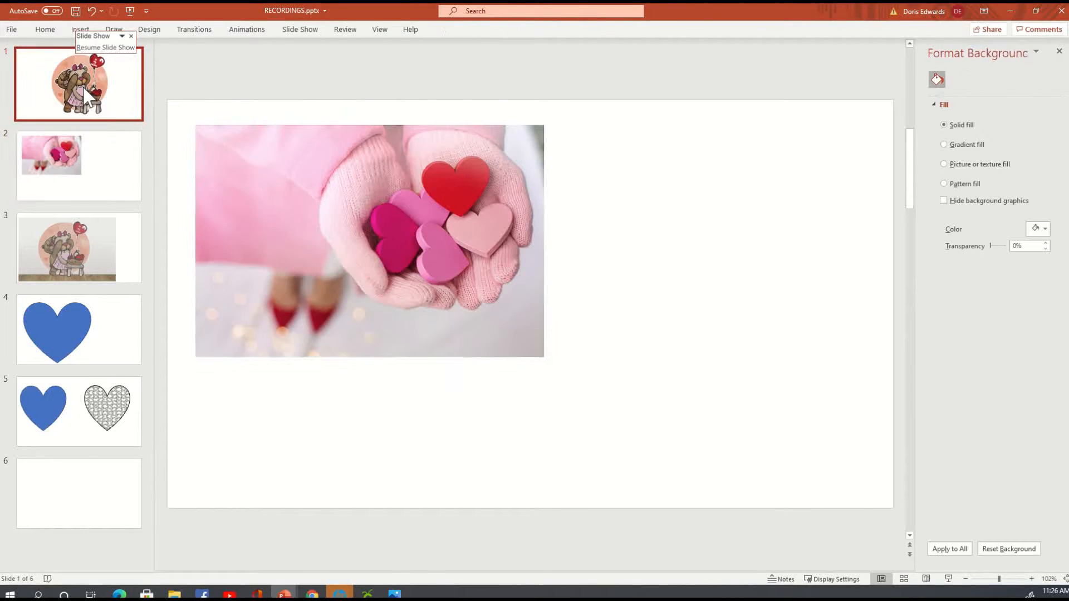
left_click(69, 162)
left_click(436, 172)
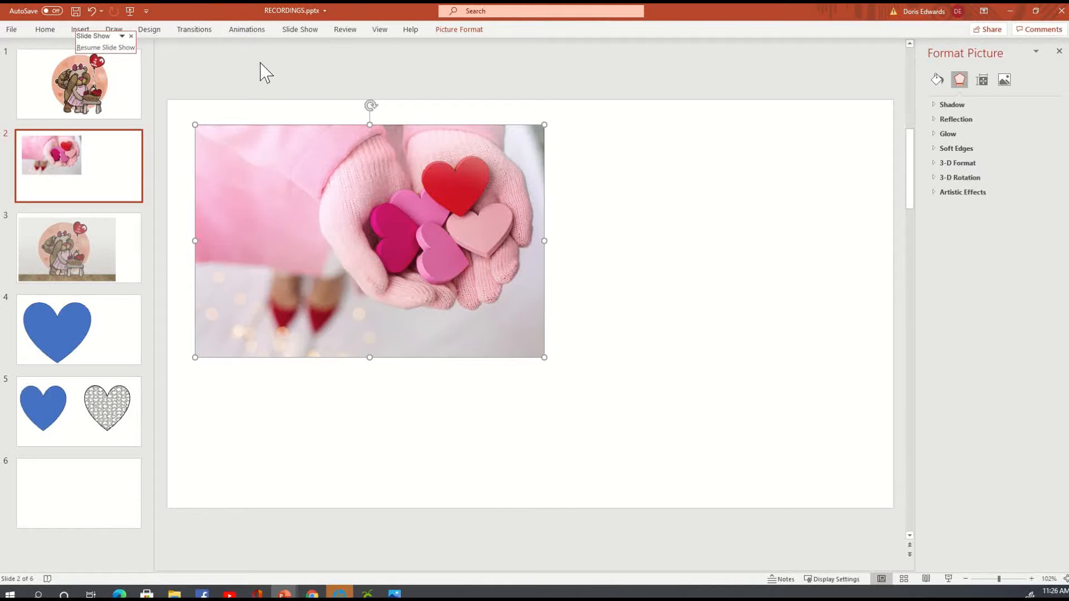
left_click(150, 29)
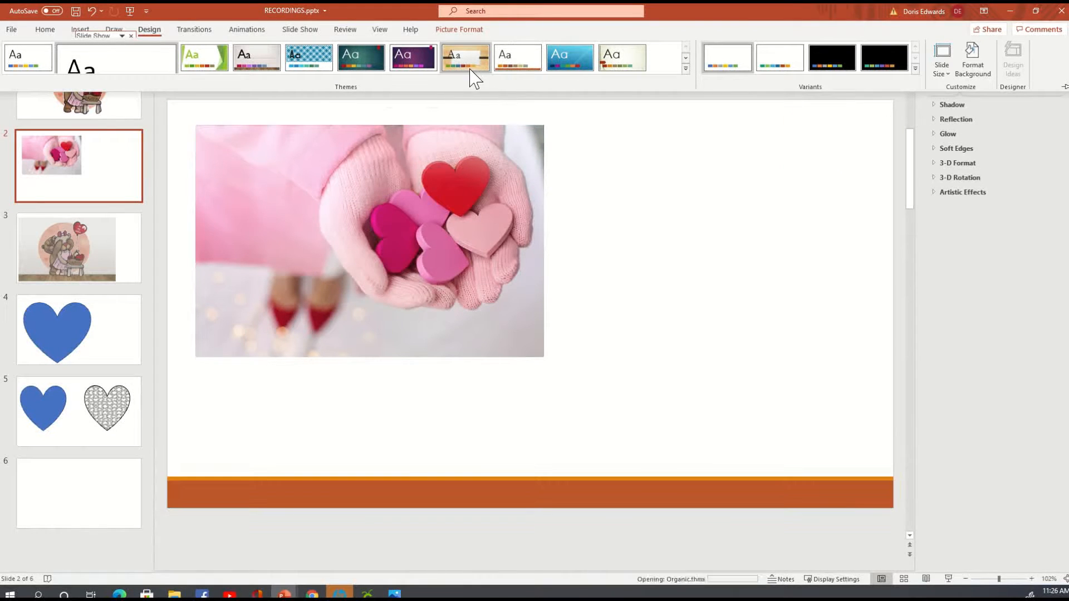
Enlarge the gloved-hands photo to about 5.5 by 8.3 inches and place it near the middle of slide 2
left_click_drag(440, 203, 559, 259)
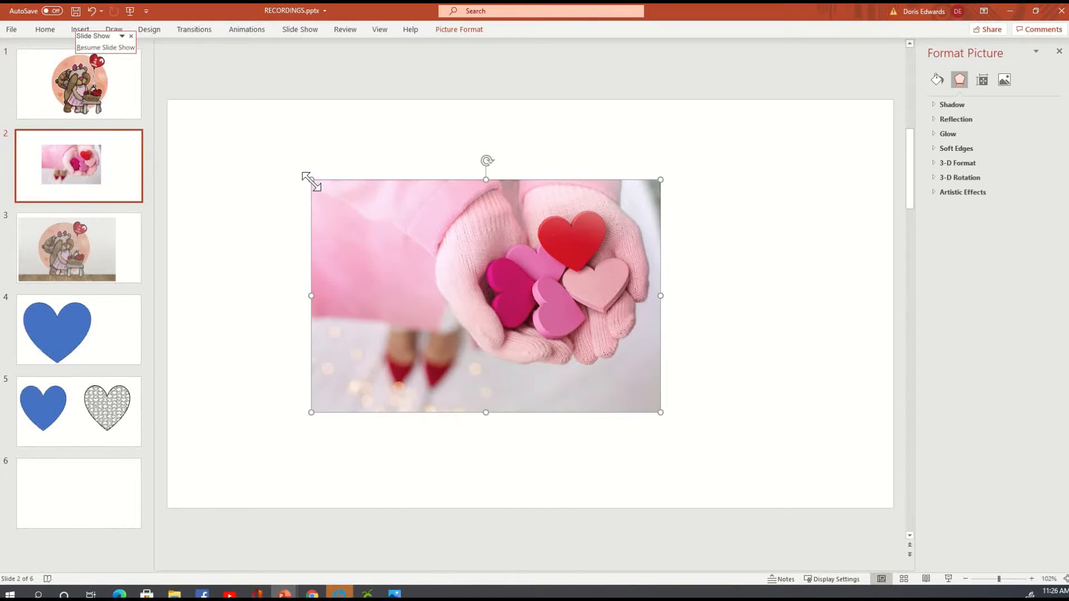
left_click_drag(311, 182, 209, 111)
left_click_drag(411, 166, 505, 204)
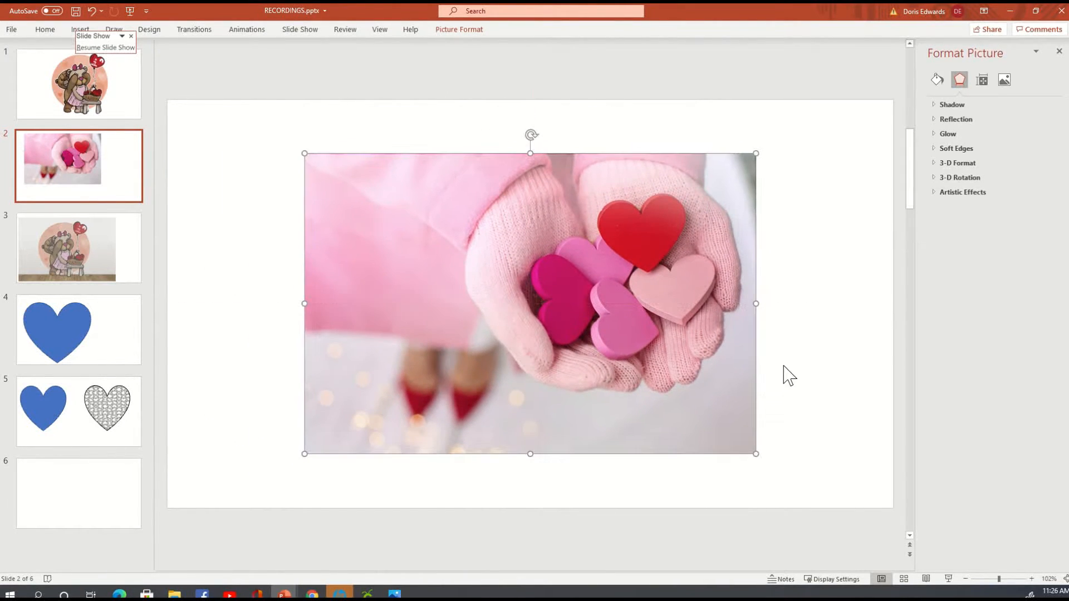
Align the gloved-hands photo to the horizontal center of the slide
left_click(467, 31)
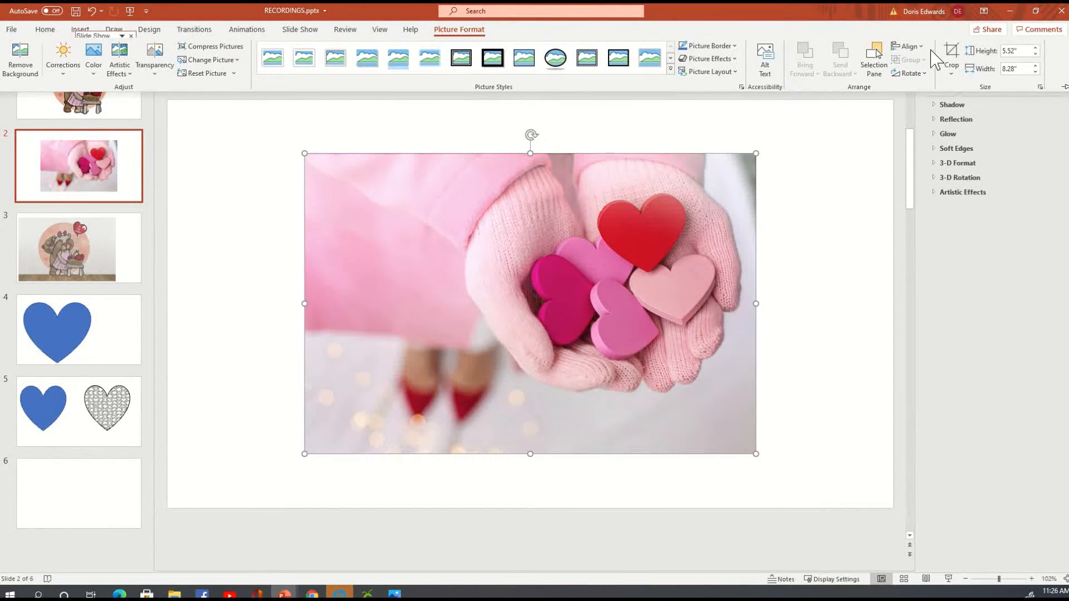
left_click(908, 46)
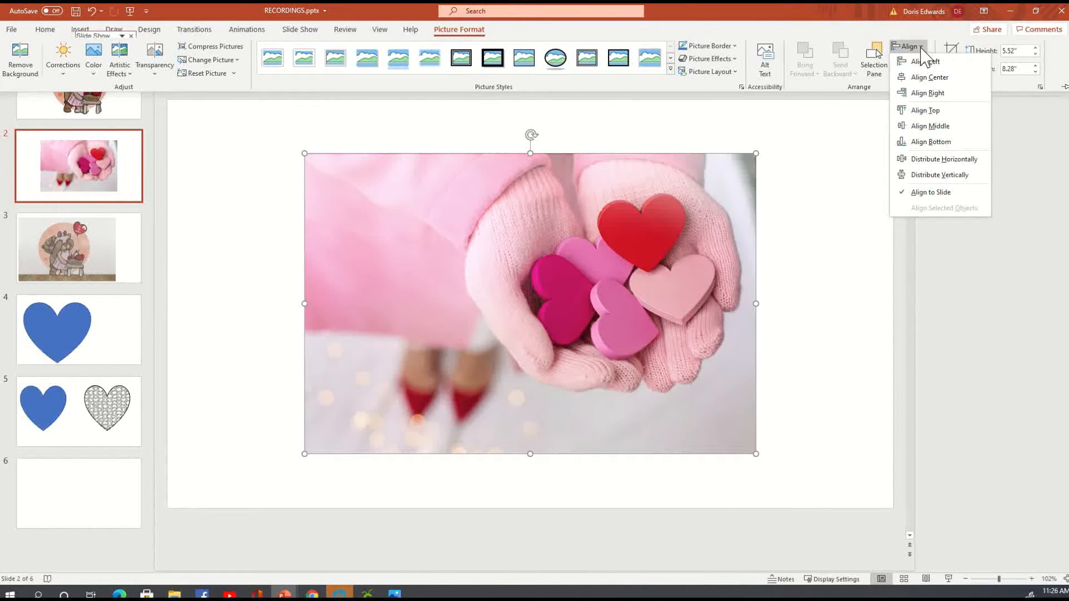
left_click(944, 81)
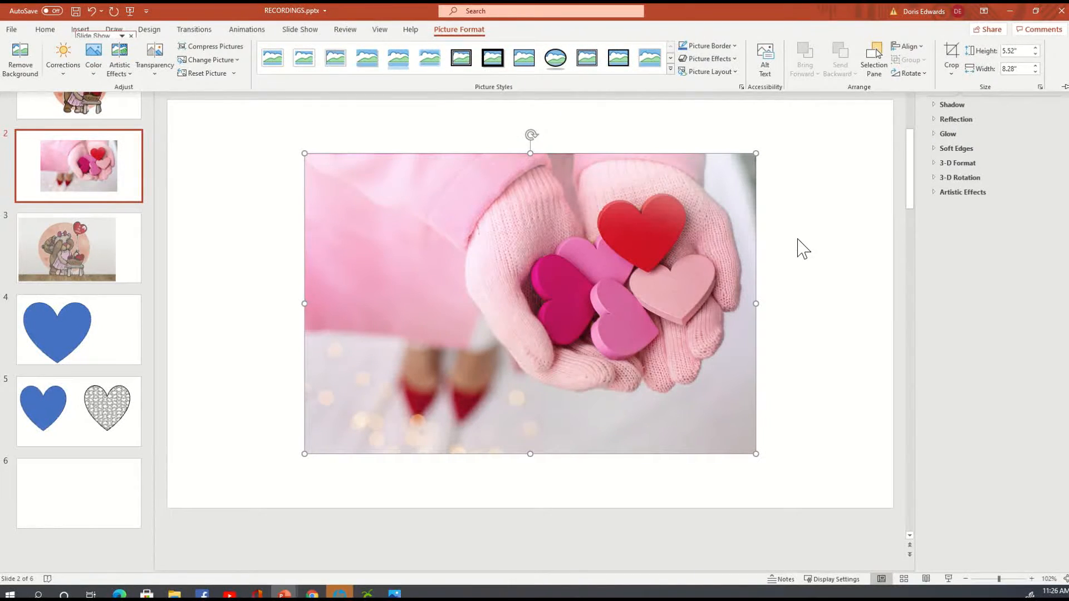
Insert a text box above the picture of the hands and enter BE and MINE on two lines
left_click(611, 275)
left_click(568, 496)
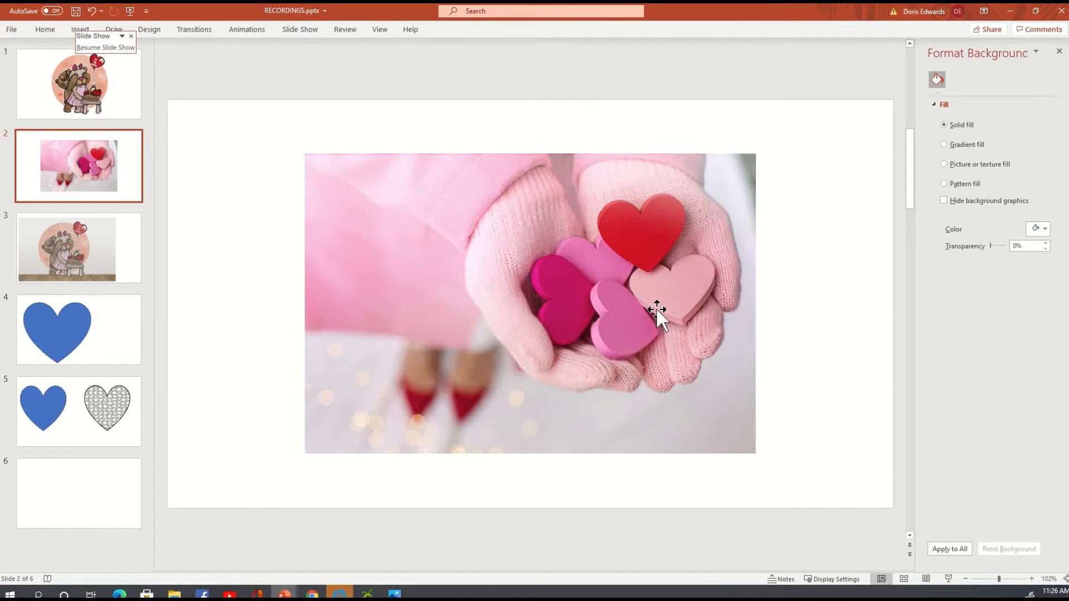
left_click(80, 30)
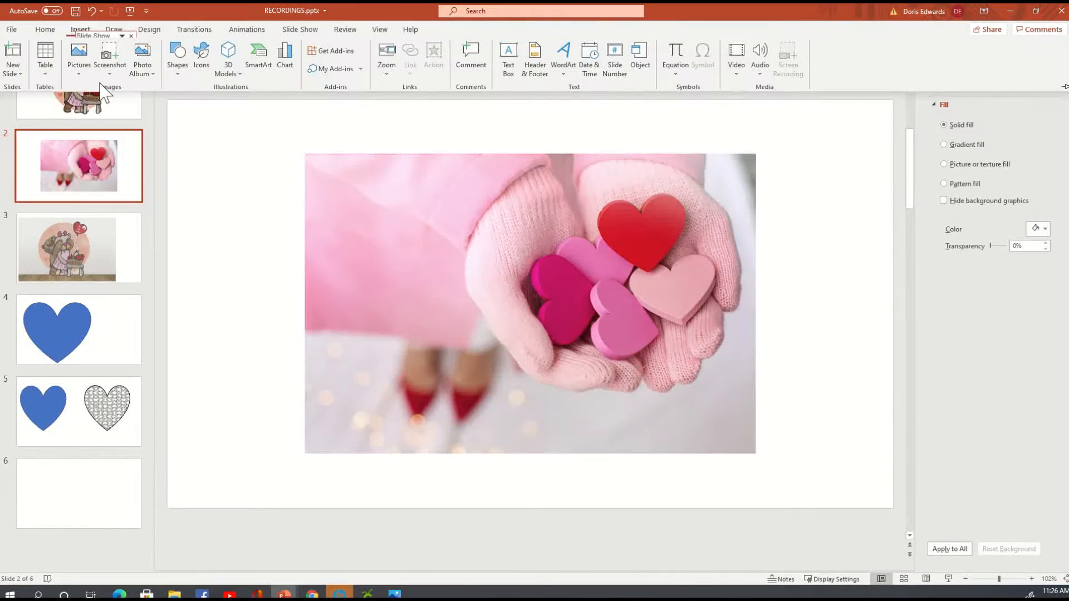
left_click(509, 62)
left_click_drag(583, 119, 692, 145)
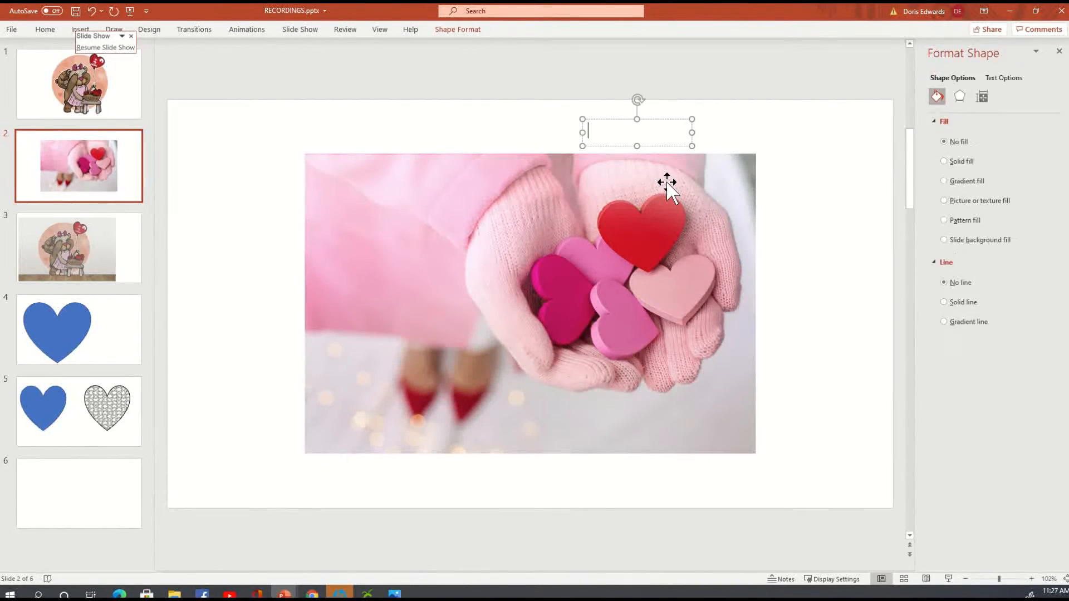
type("BE")
key("Return")
type("MINE")
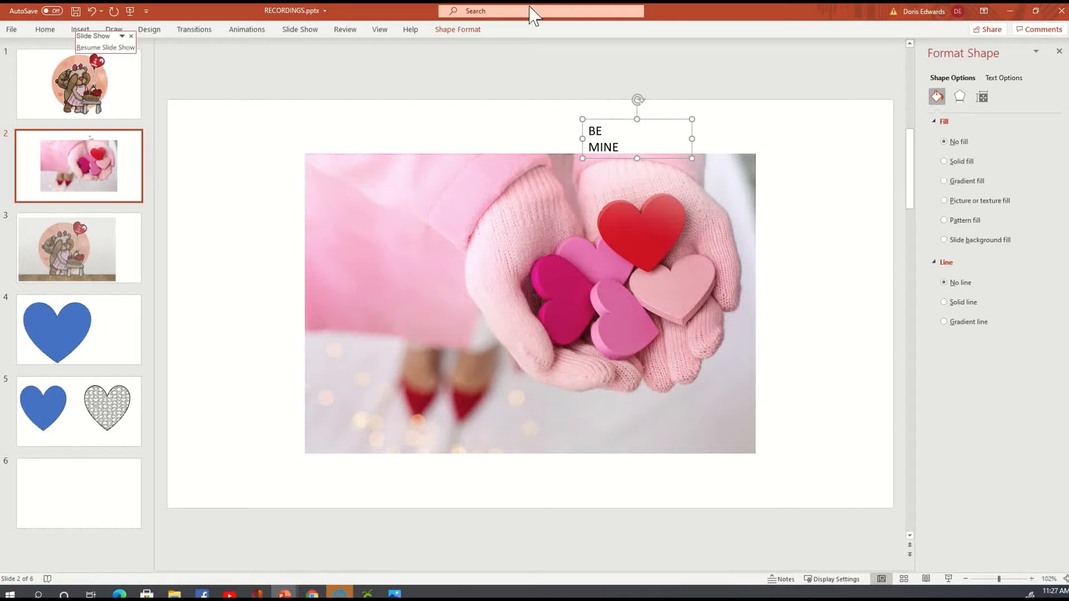
Centre the BE MINE text and place its text box on the red heart, tilted to match the heart
left_click(45, 30)
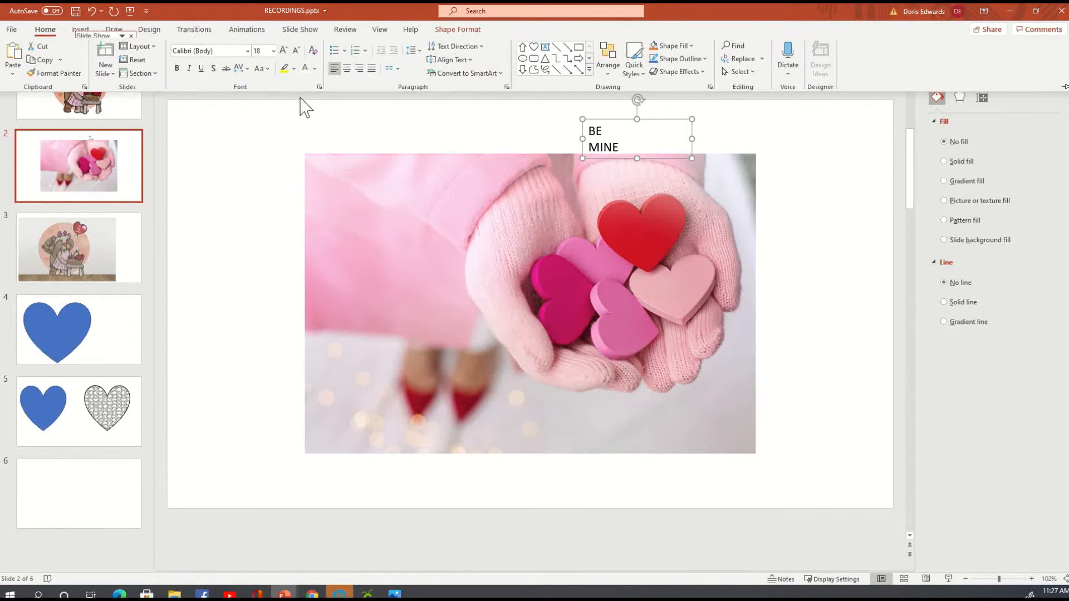
left_click(347, 67)
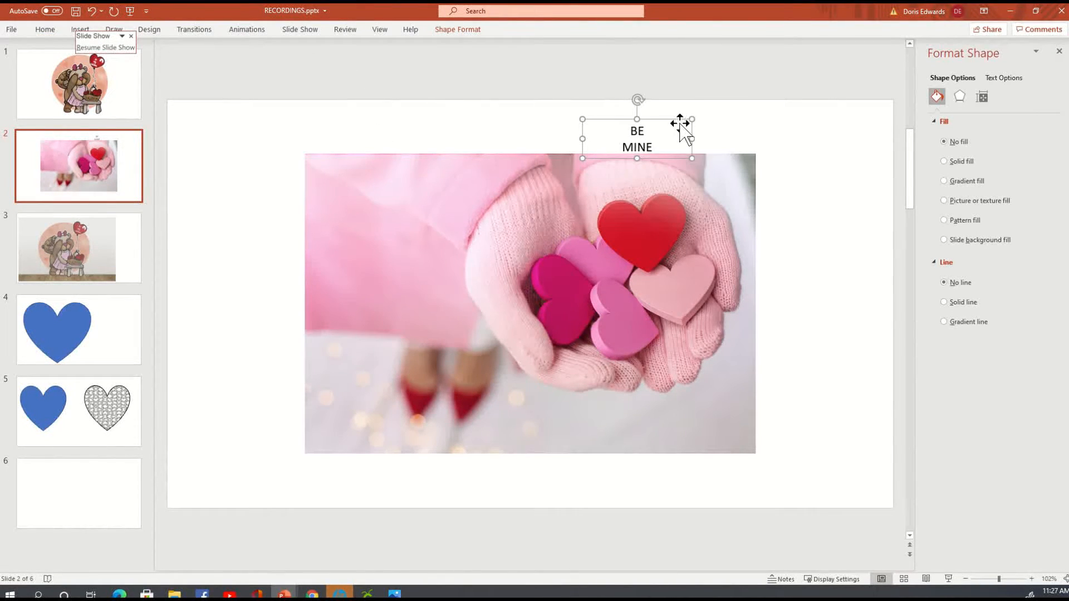
left_click_drag(678, 119, 678, 212)
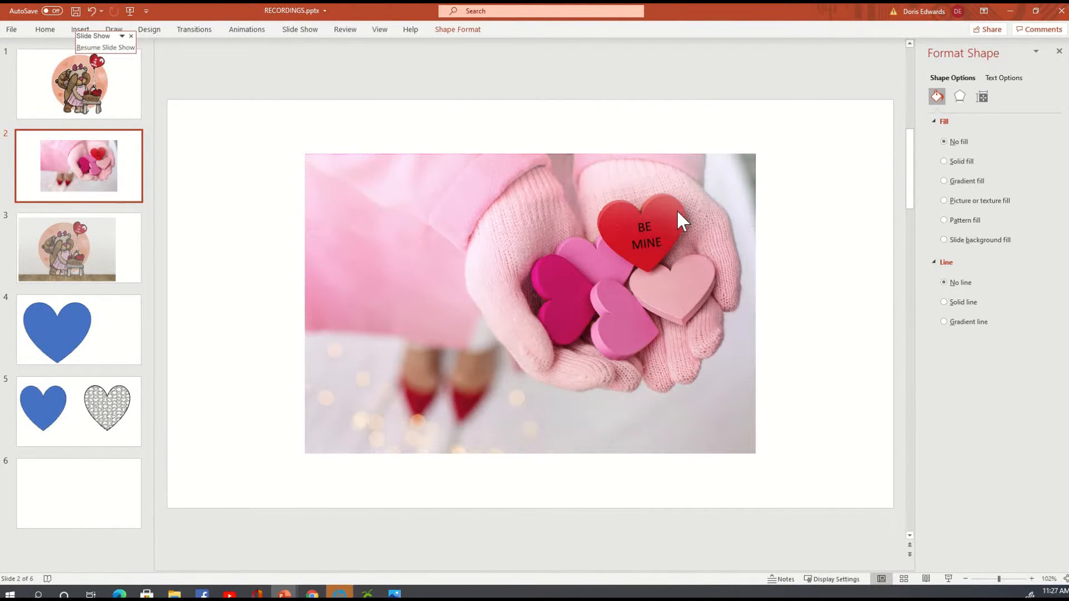
left_click(790, 239)
Copy the BE MINE text box, paste it using the destination theme, and position the copy on the light pink heart
left_click(650, 225)
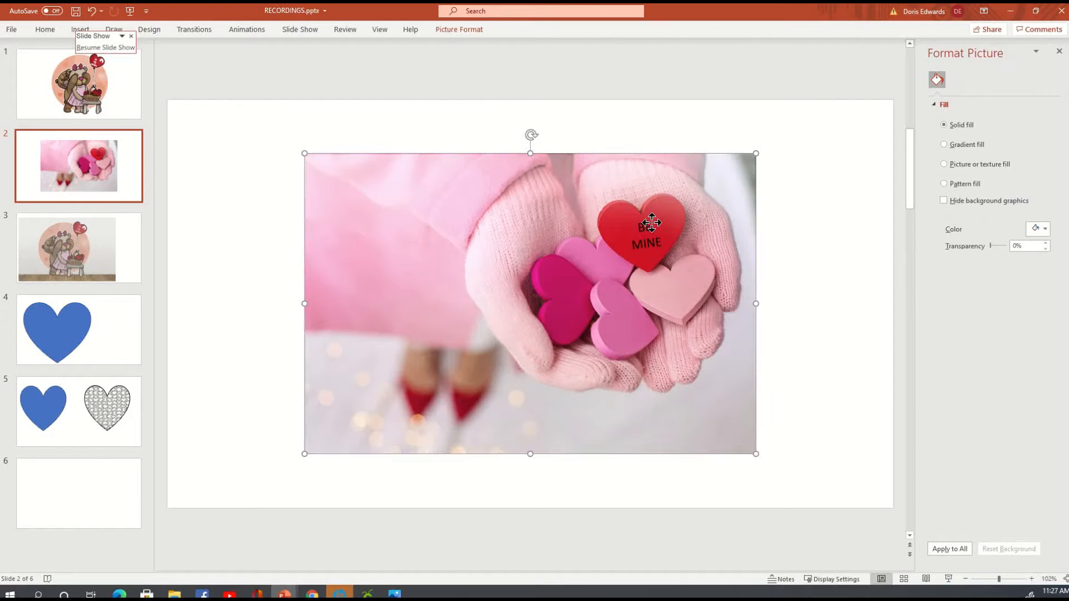
left_click(660, 215)
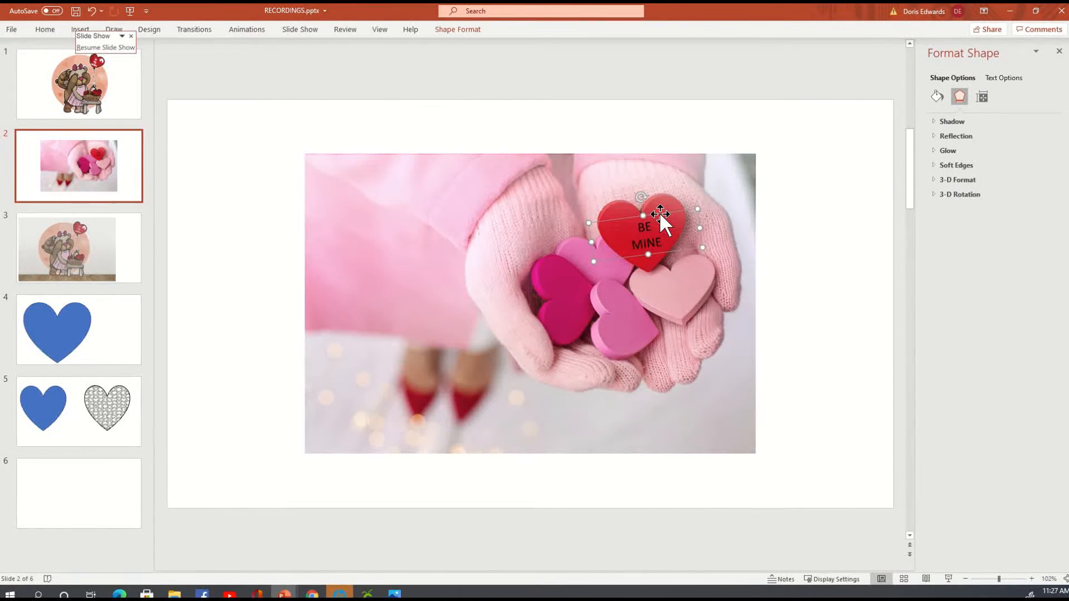
right_click(660, 214)
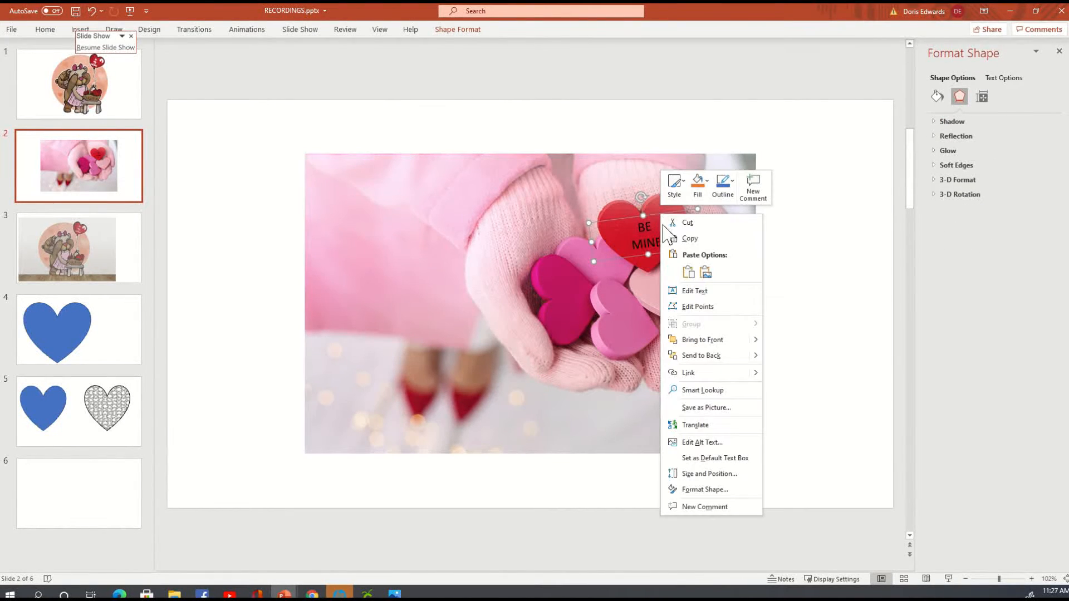
left_click(694, 238)
left_click(790, 210)
right_click(790, 203)
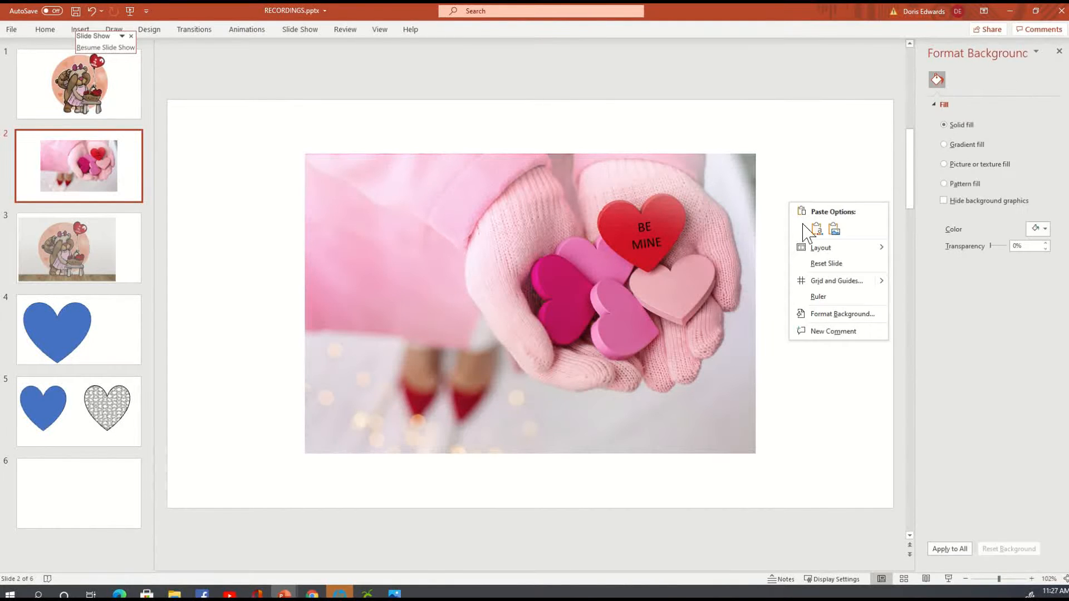
left_click(816, 229)
left_click_drag(698, 259, 695, 298)
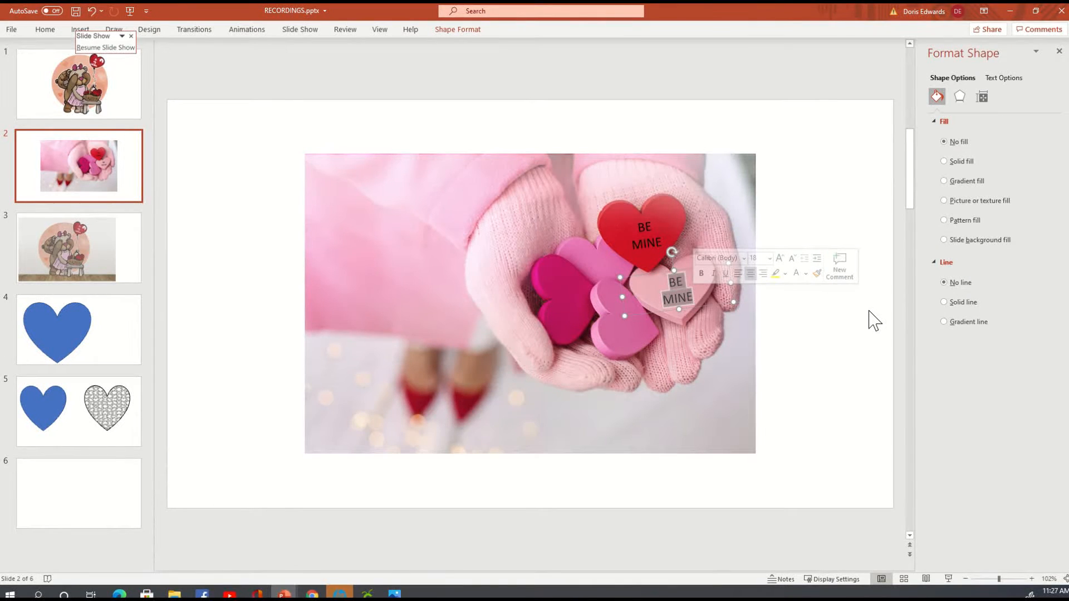
Replace the text on the light pink heart with HAPPY, VALENTINE'S and DAY on three lines
type("HAPPY")
key("Return")
type("VALENTINE")
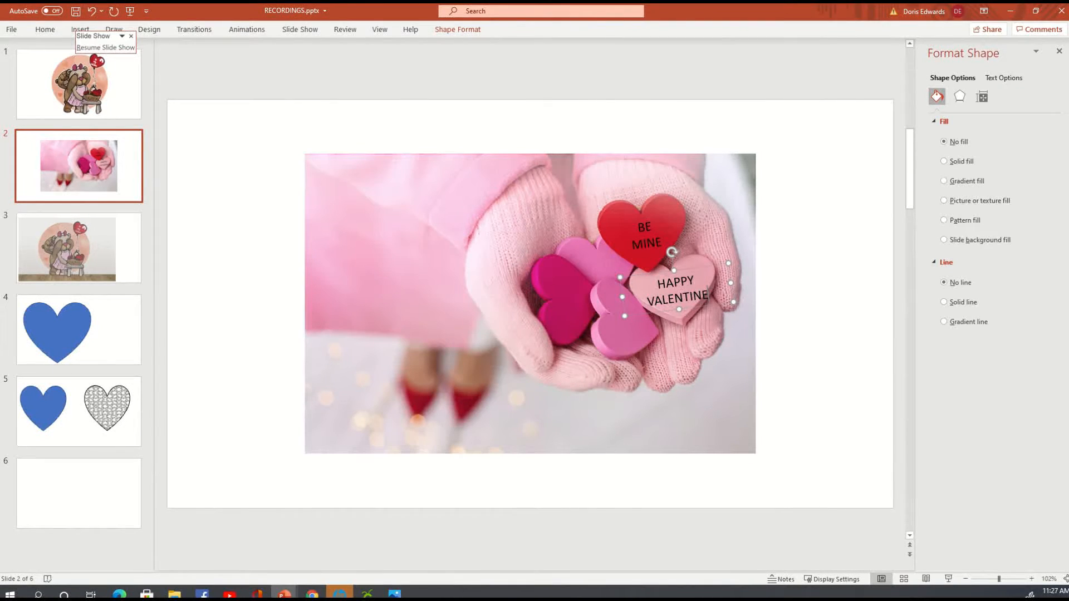
type("'S")
key("Return")
type("DAY")
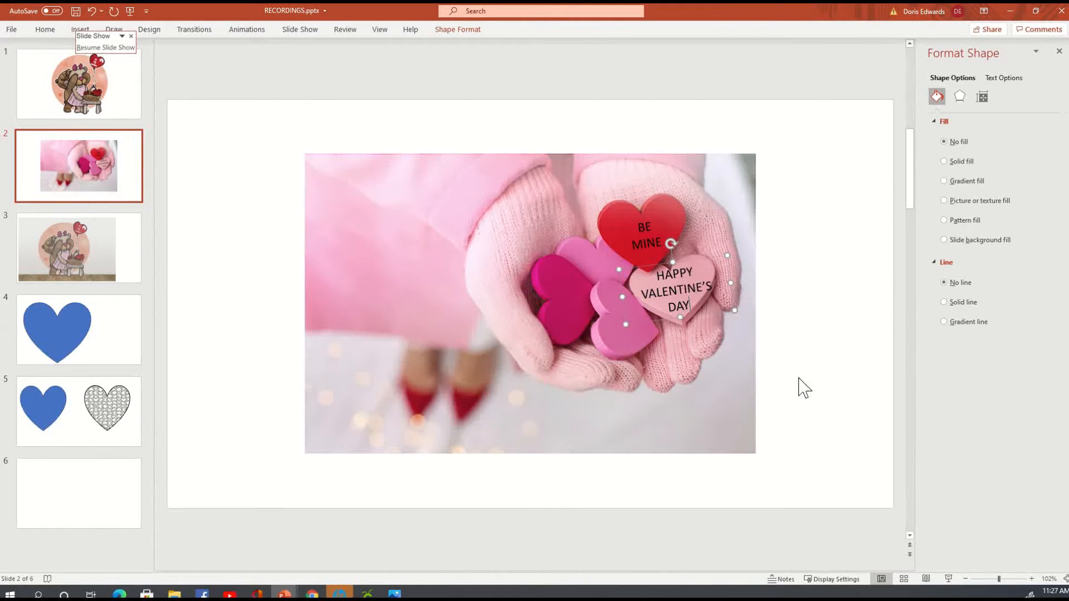
Set the HAPPY VALENTINE'S DAY text to font size 14
left_click_drag(705, 256, 693, 312)
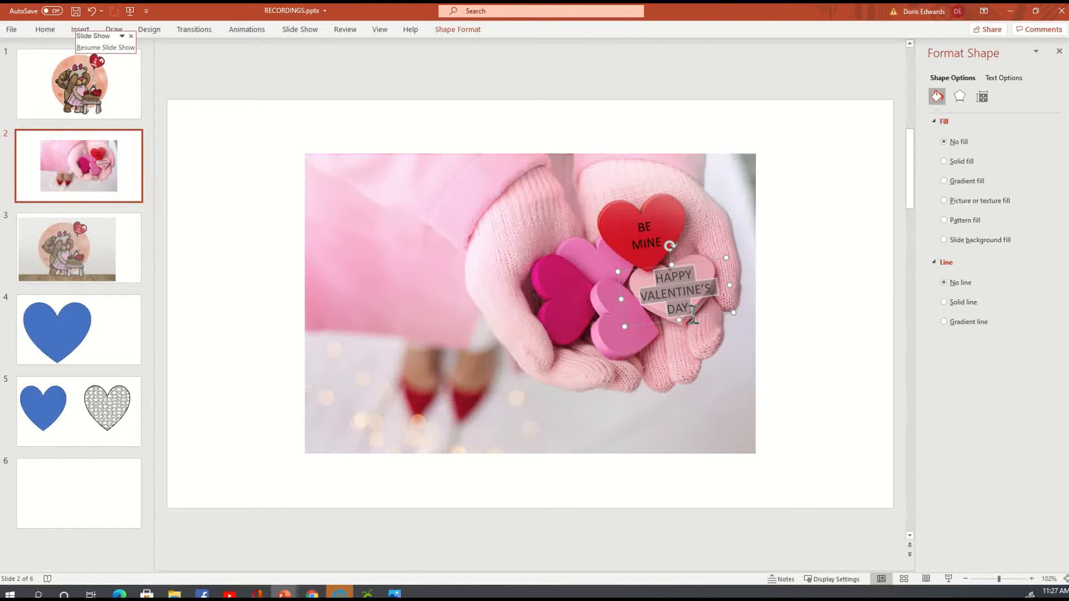
left_click(45, 29)
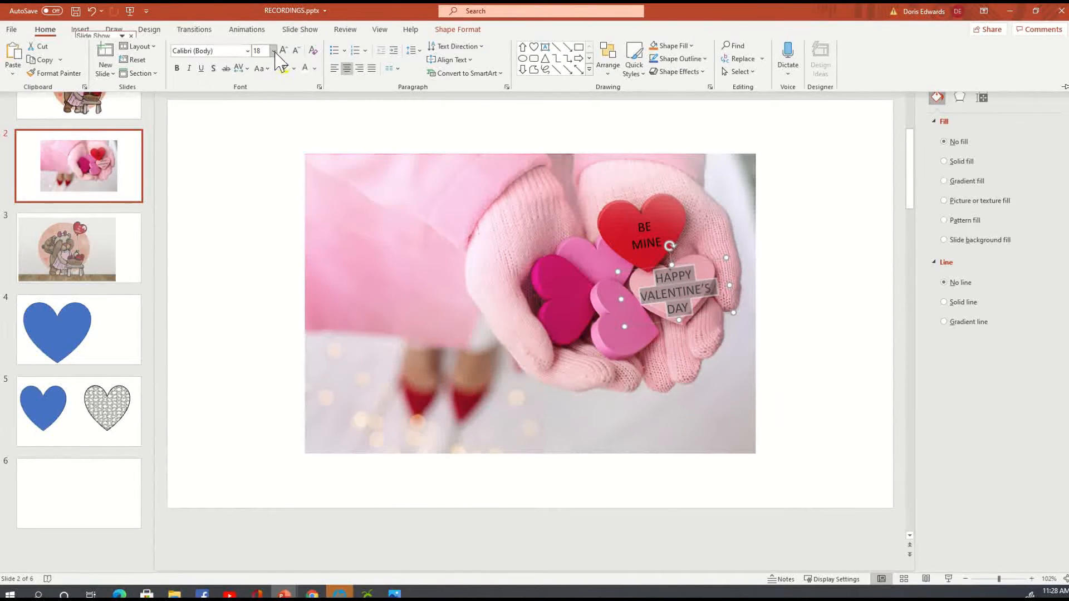
left_click(274, 51)
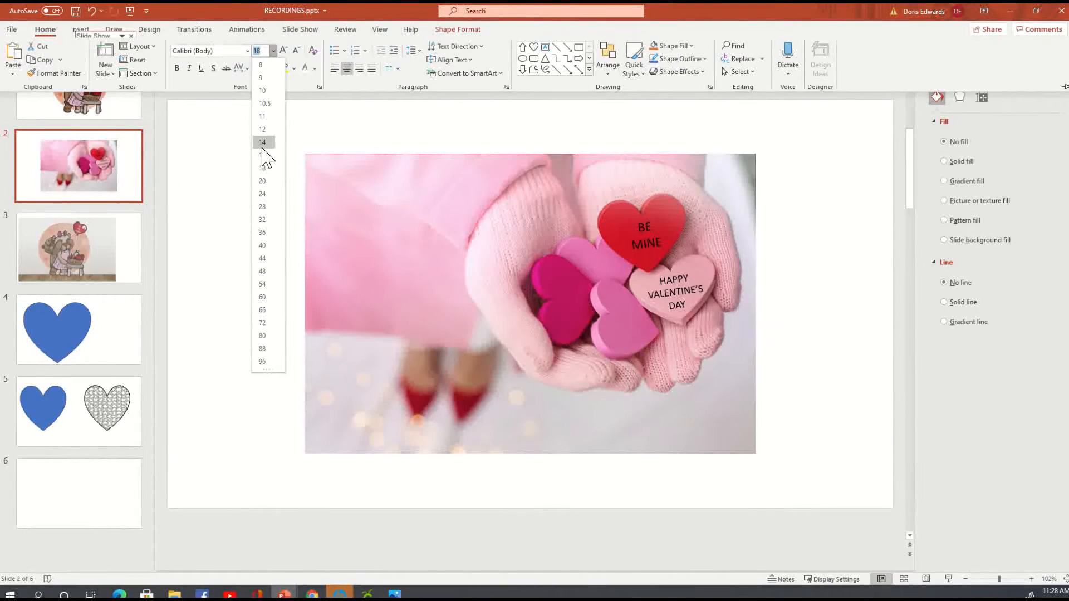
left_click(262, 143)
left_click(802, 349)
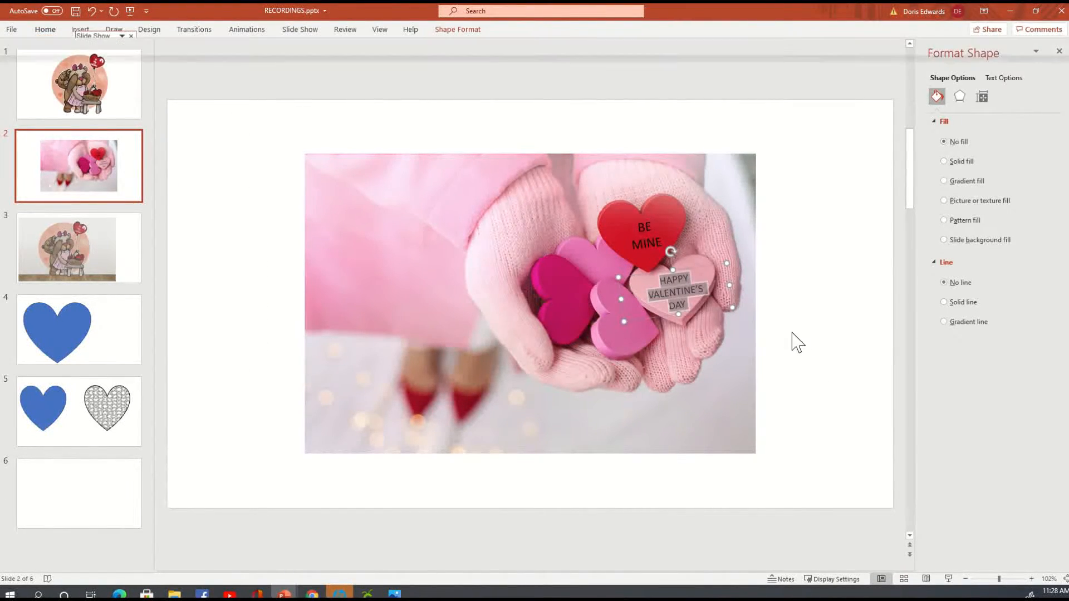
left_click(794, 340)
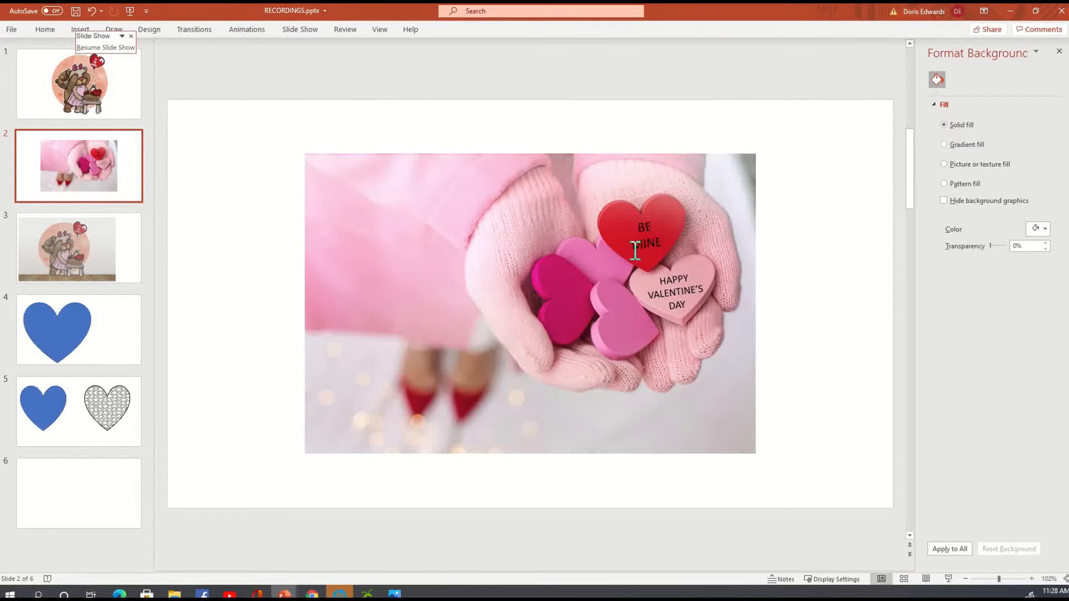
Set the BE MINE text on the red heart to font size 14
left_click(640, 230)
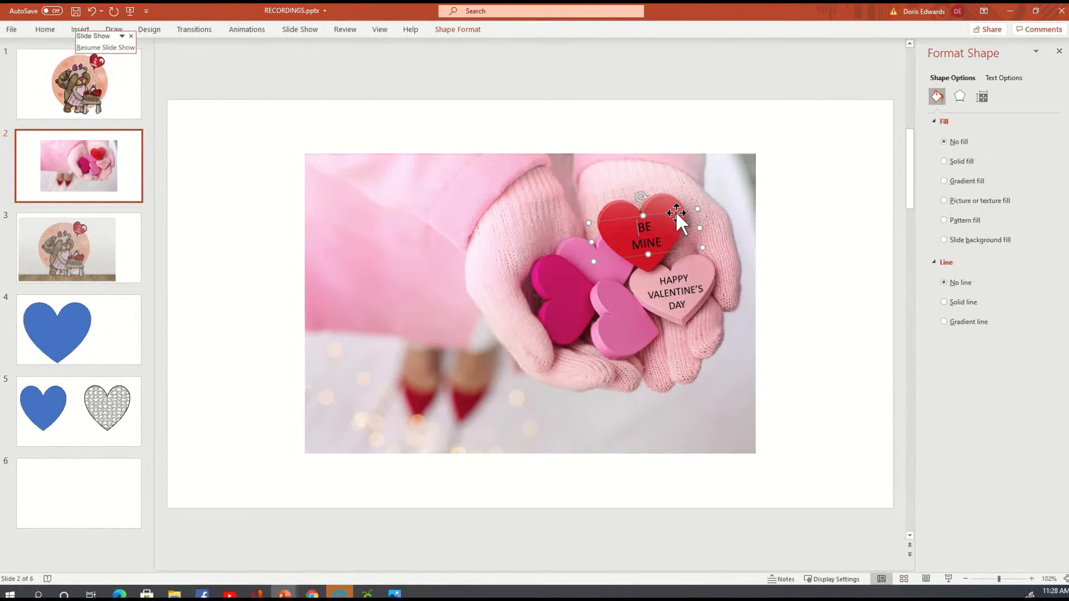
left_click_drag(661, 280, 699, 309)
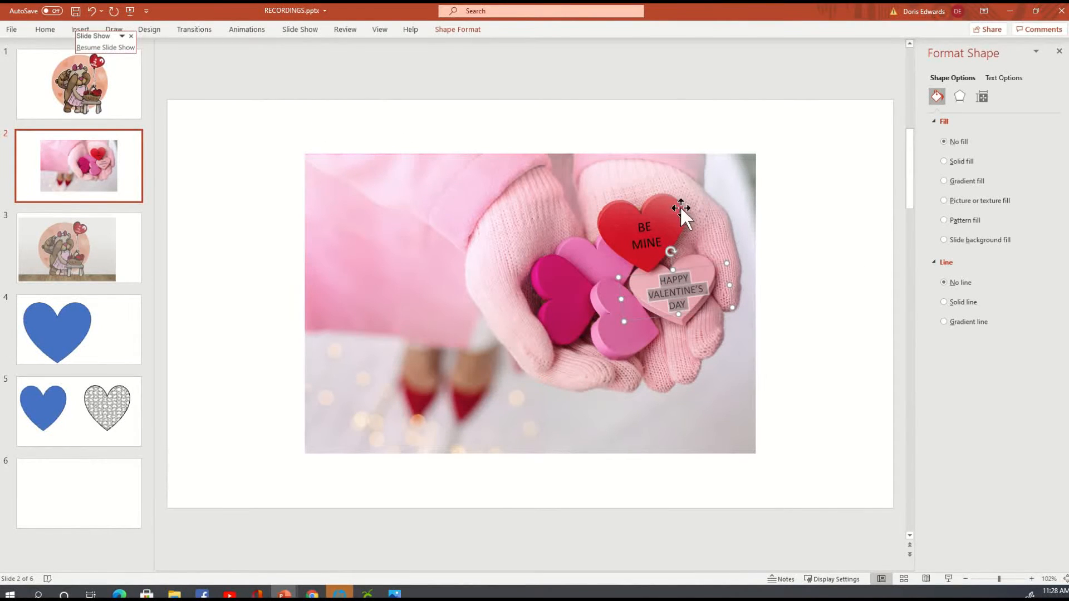
left_click(54, 31)
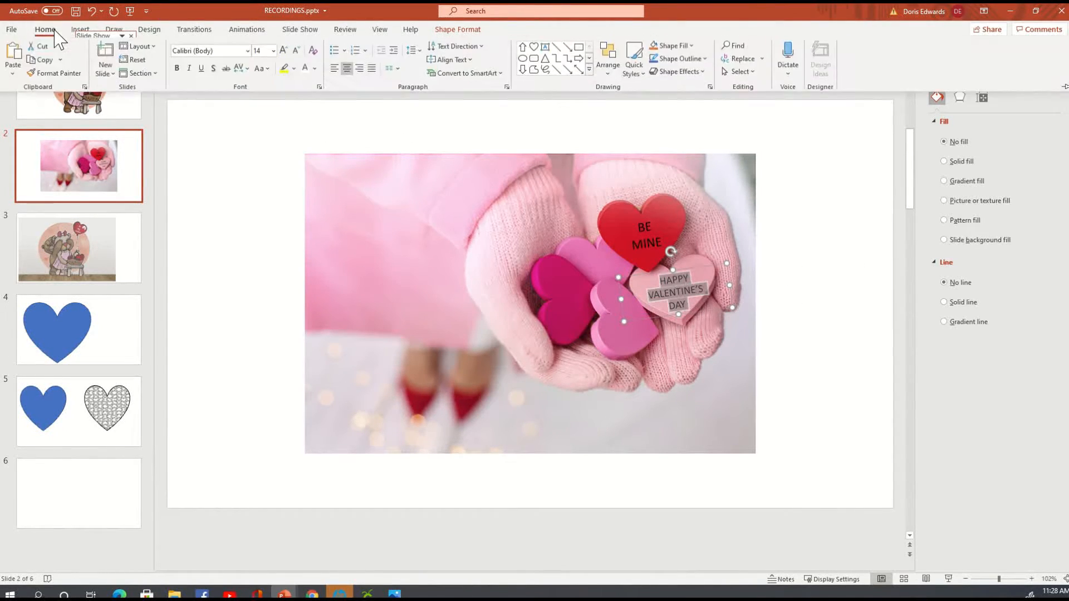
left_click(650, 229)
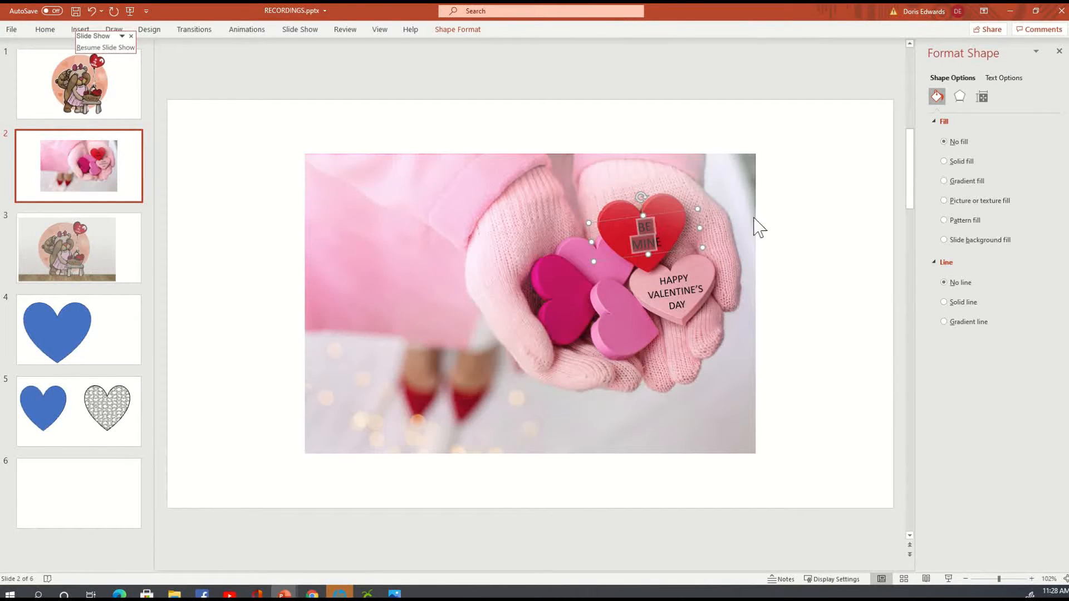
left_click_drag(641, 229, 674, 247)
left_click(45, 29)
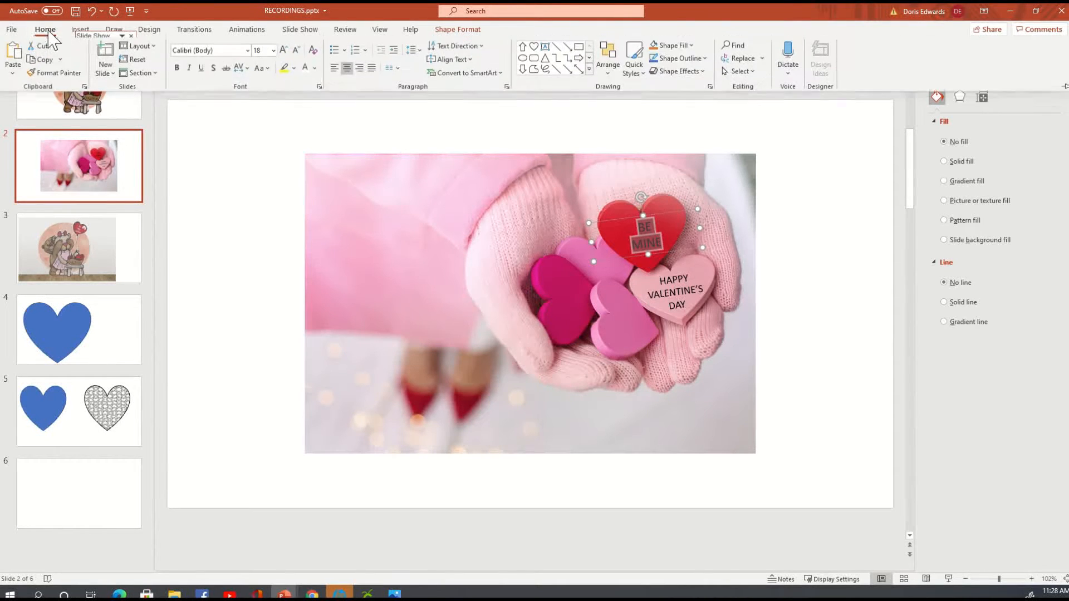
left_click(273, 50)
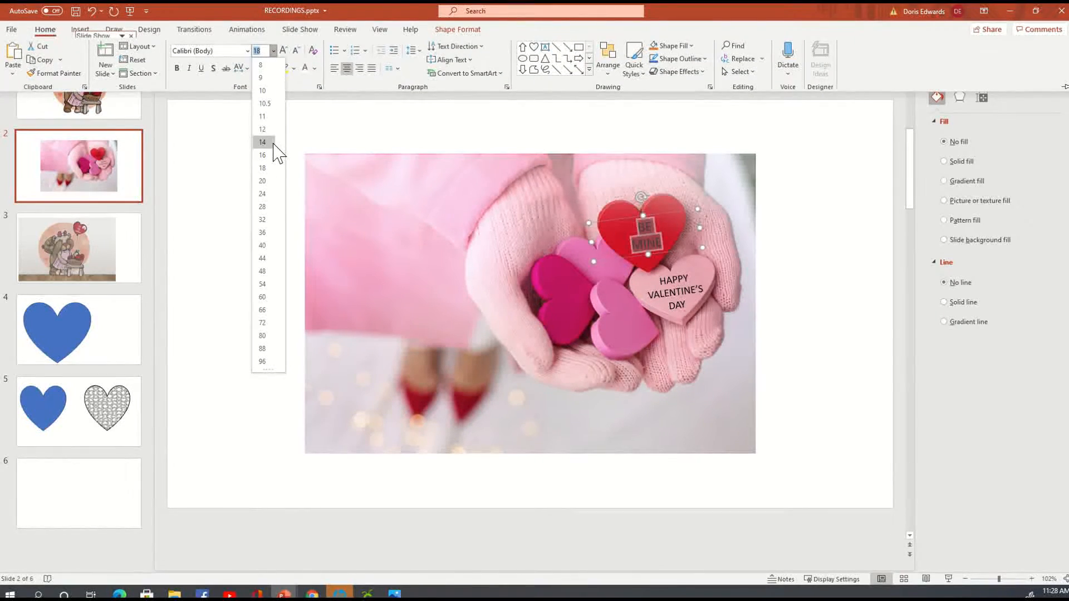
left_click(268, 143)
left_click(902, 269)
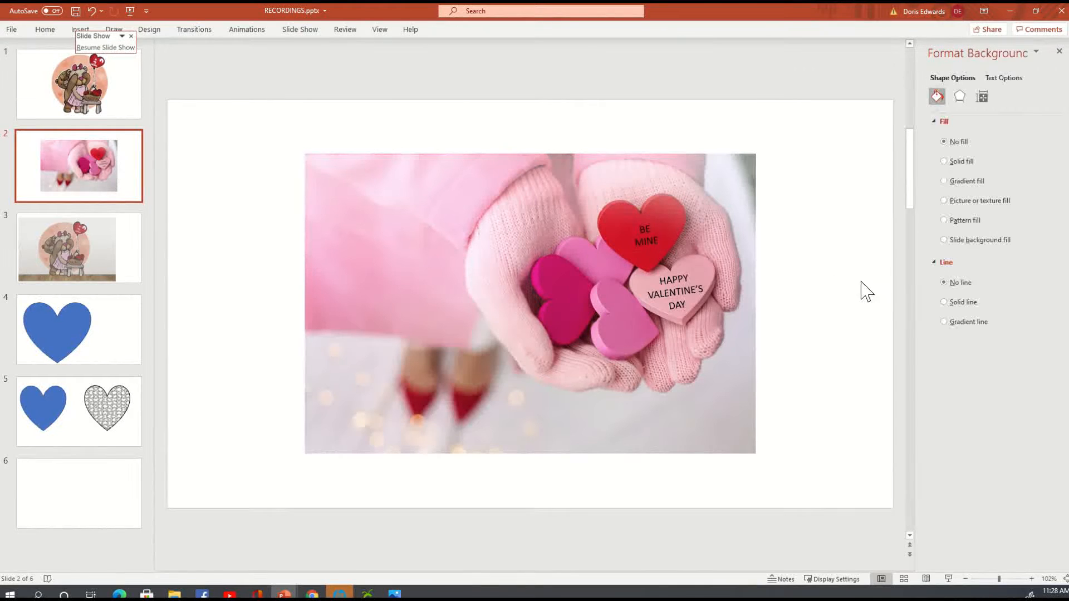
Make the BE MINE text on the red heart bold
left_click_drag(639, 225, 662, 246)
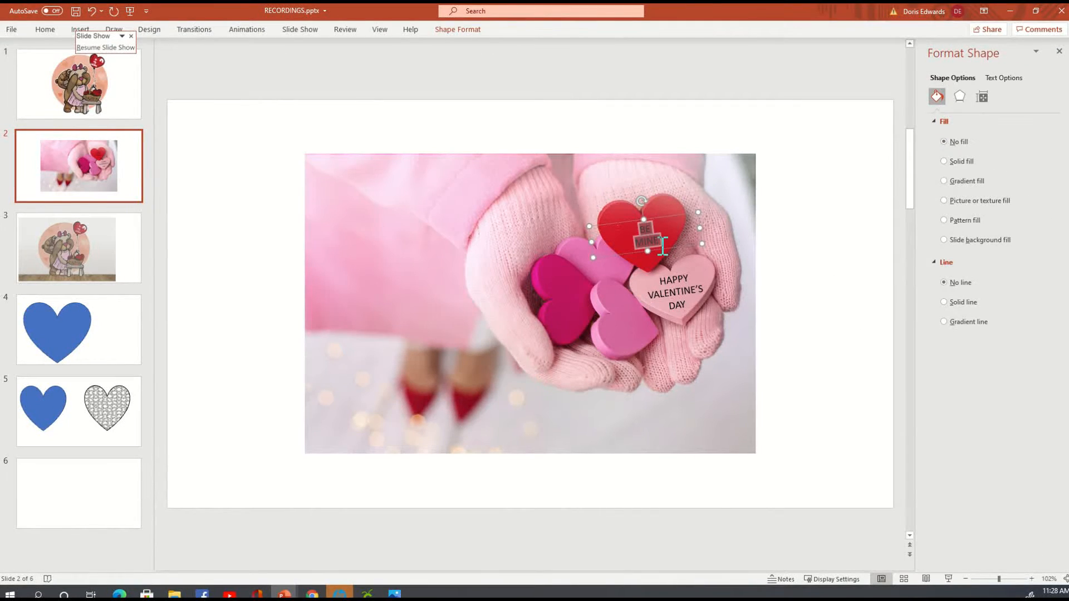
left_click(45, 29)
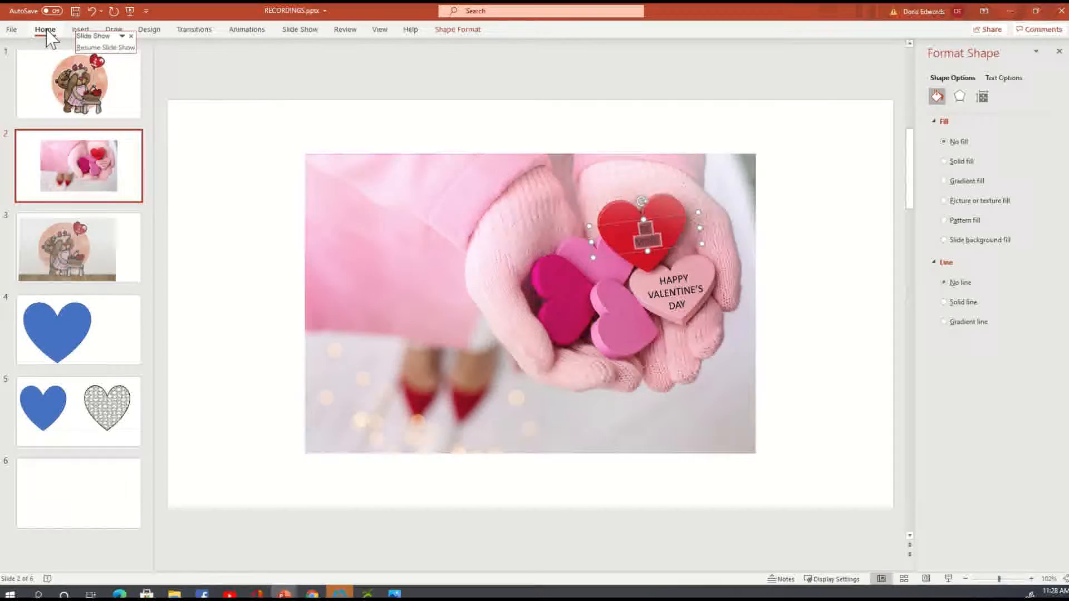
left_click(177, 68)
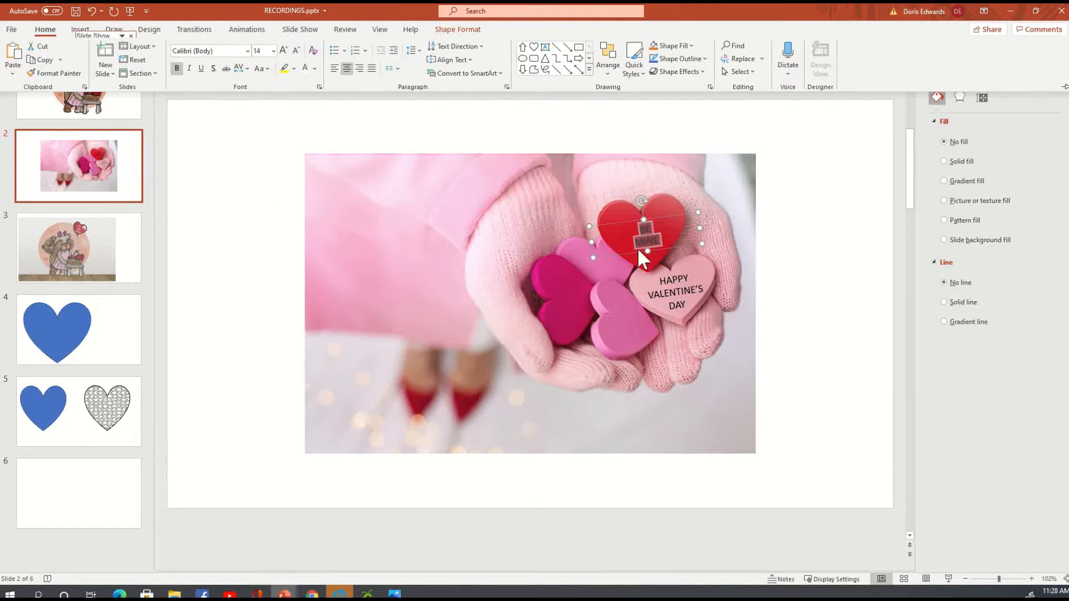
Make the HAPPY VALENTINE'S DAY text bold and fine-tune its tilt on the light pink heart
left_click(666, 291)
left_click_drag(661, 281, 702, 289)
left_click(46, 30)
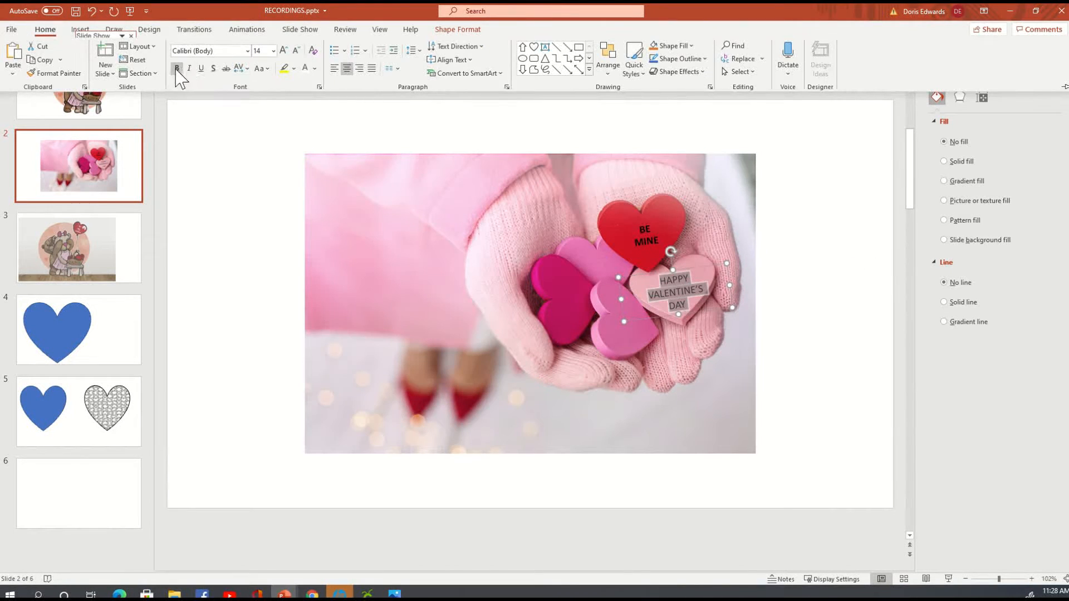
left_click(178, 69)
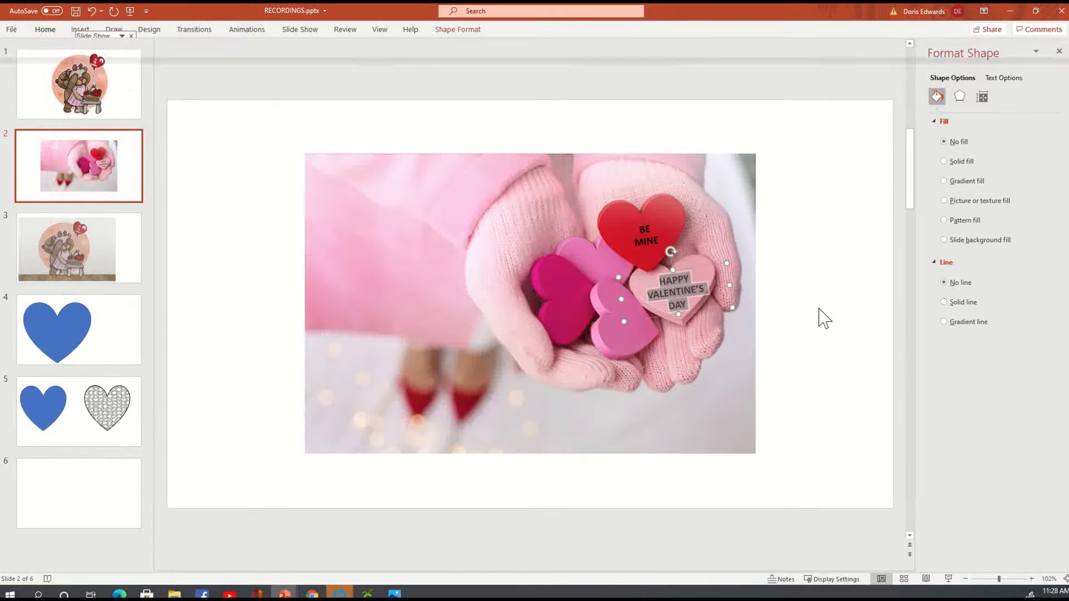
left_click(817, 277)
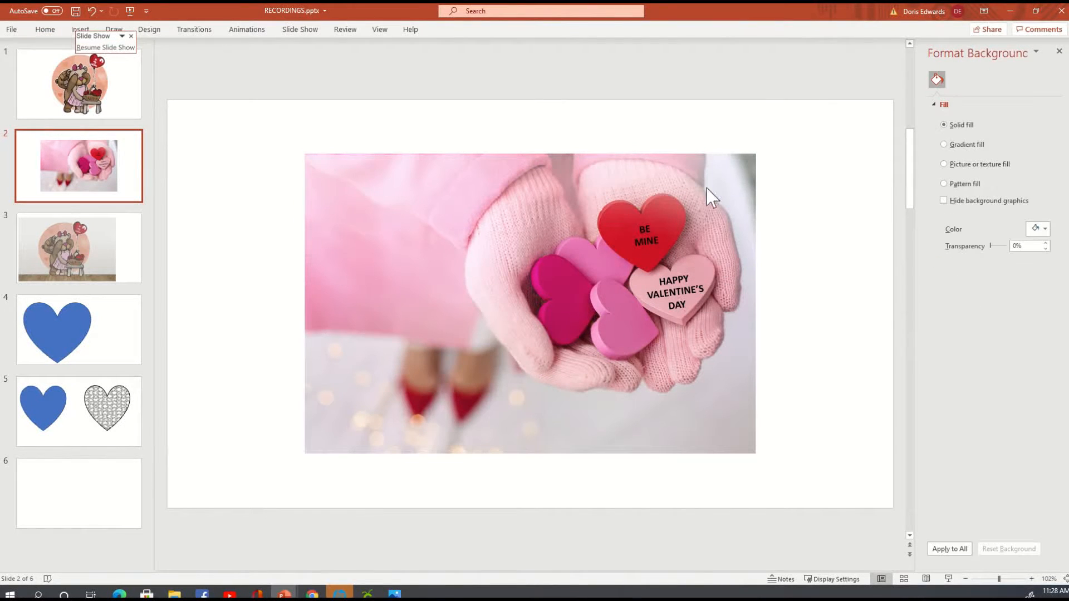
left_click(681, 292)
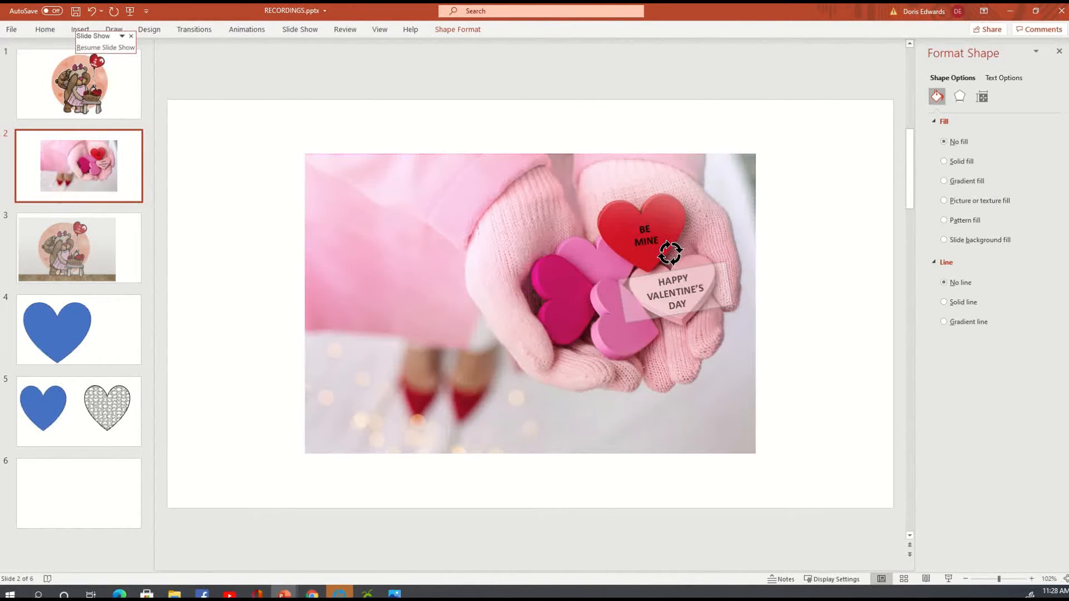
left_click(801, 303)
Copy the BE MINE text from the red heart, paste it and place it rotated sideways on the lower pink heart
left_click(640, 234)
left_click(665, 215)
left_click(668, 221)
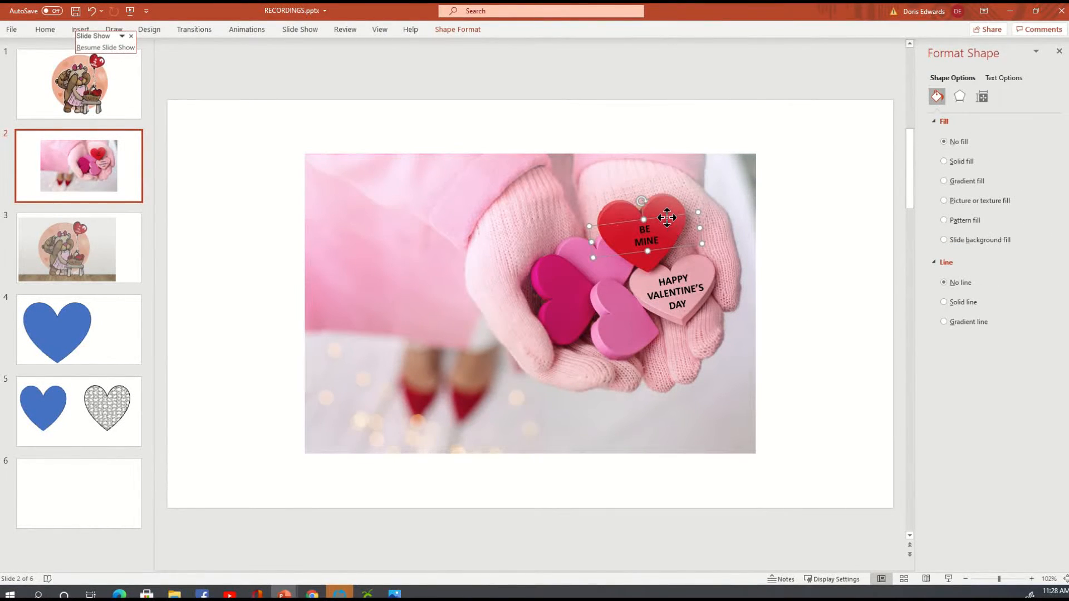
right_click(668, 216)
left_click(805, 252)
right_click(804, 247)
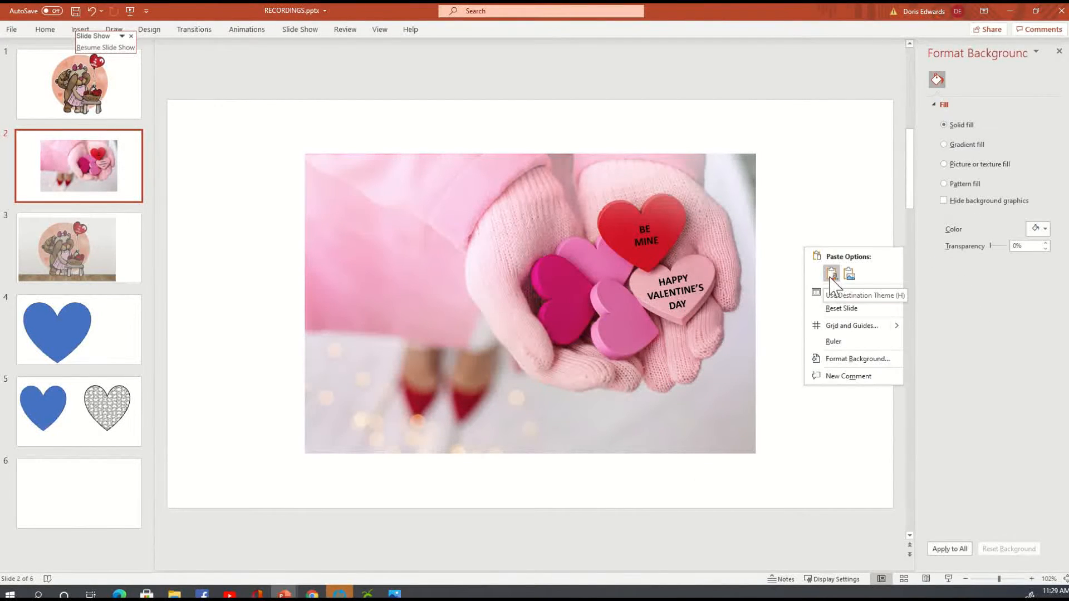
left_click(826, 278)
left_click_drag(703, 227, 571, 323)
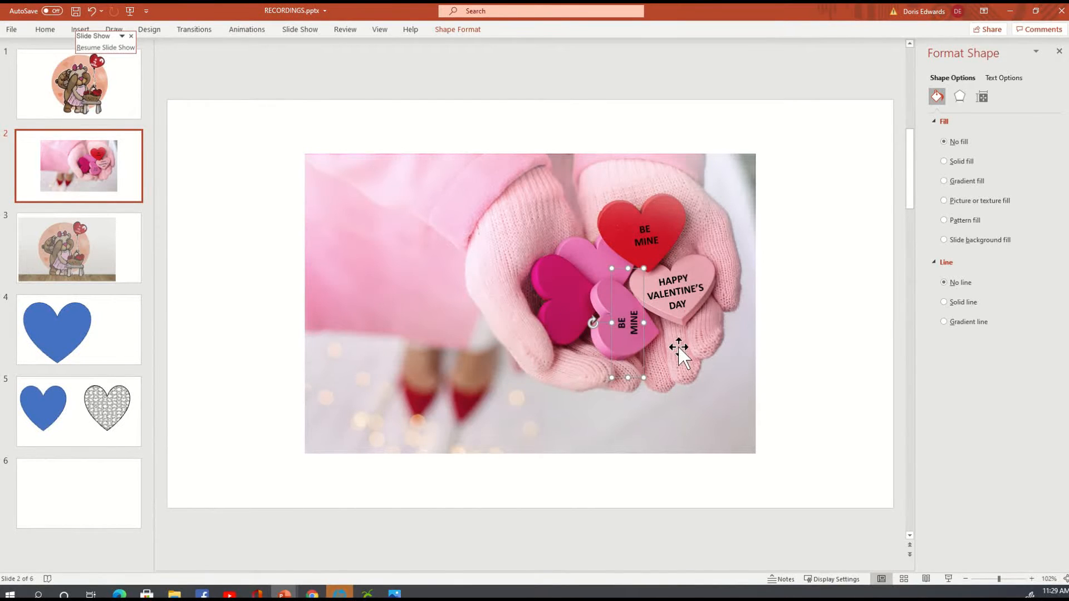
left_click_drag(642, 347, 640, 342)
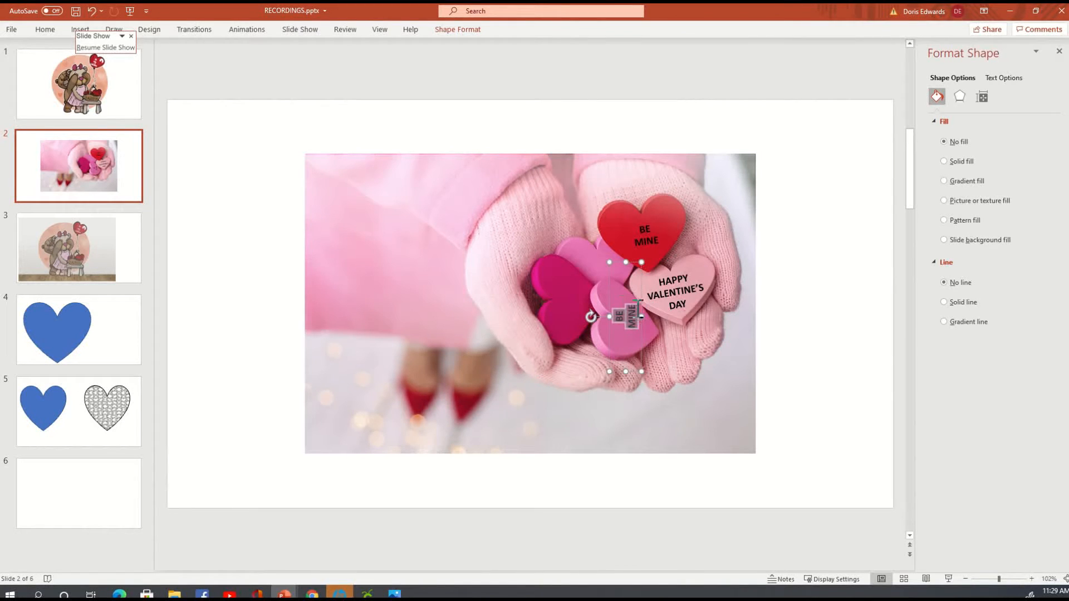
Replace the text on the lower pink heart with I LOVE YOU on two lines and fine-tune its placement
left_click_drag(638, 309, 656, 313)
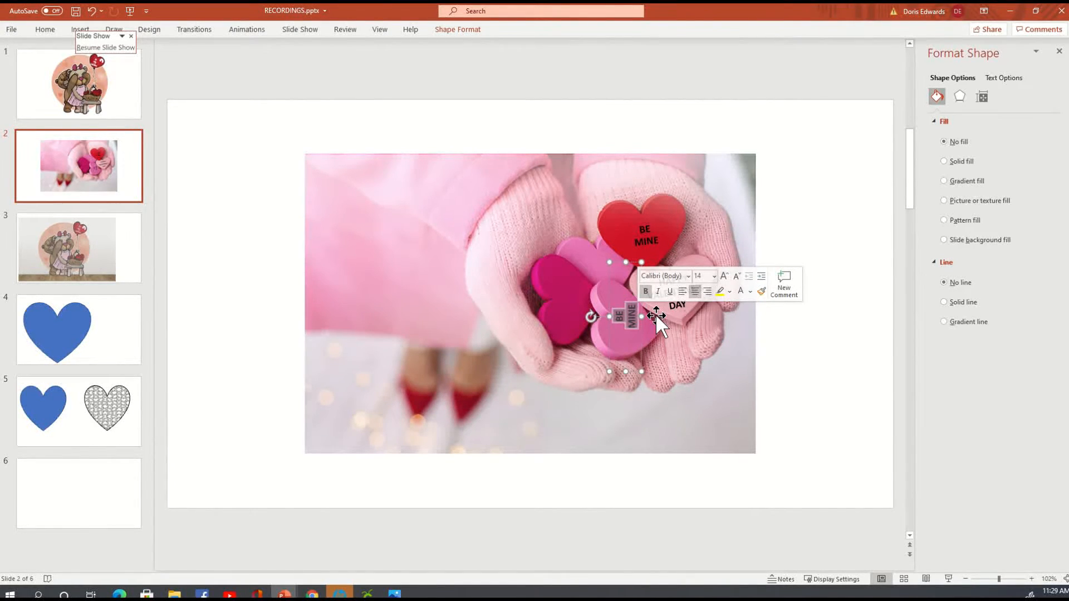
key("Delete")
type("I LO")
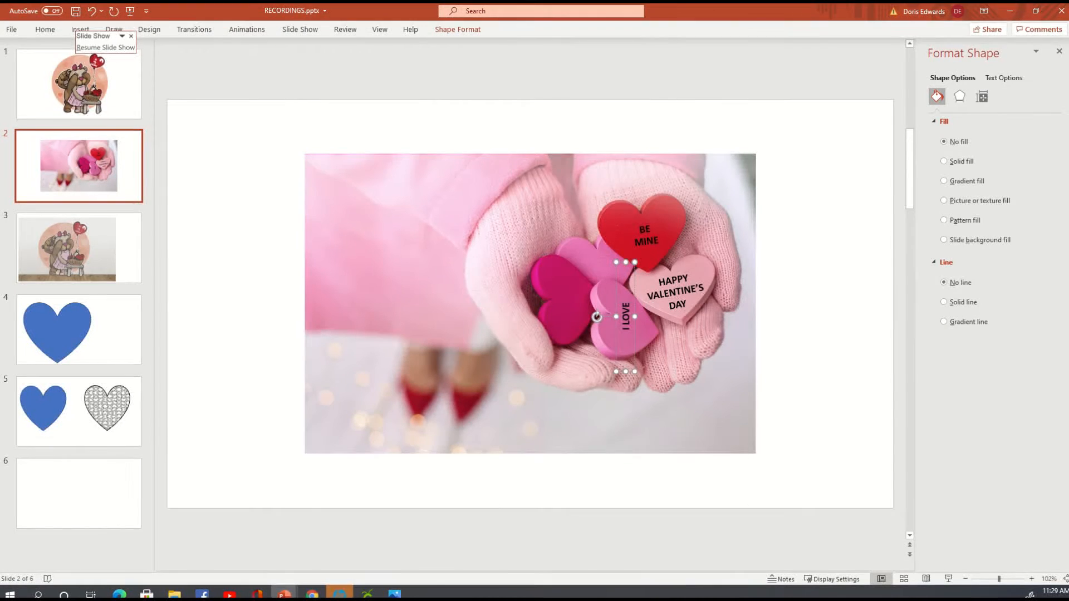
type("VE")
key("Return")
type("YOU")
left_click(852, 363)
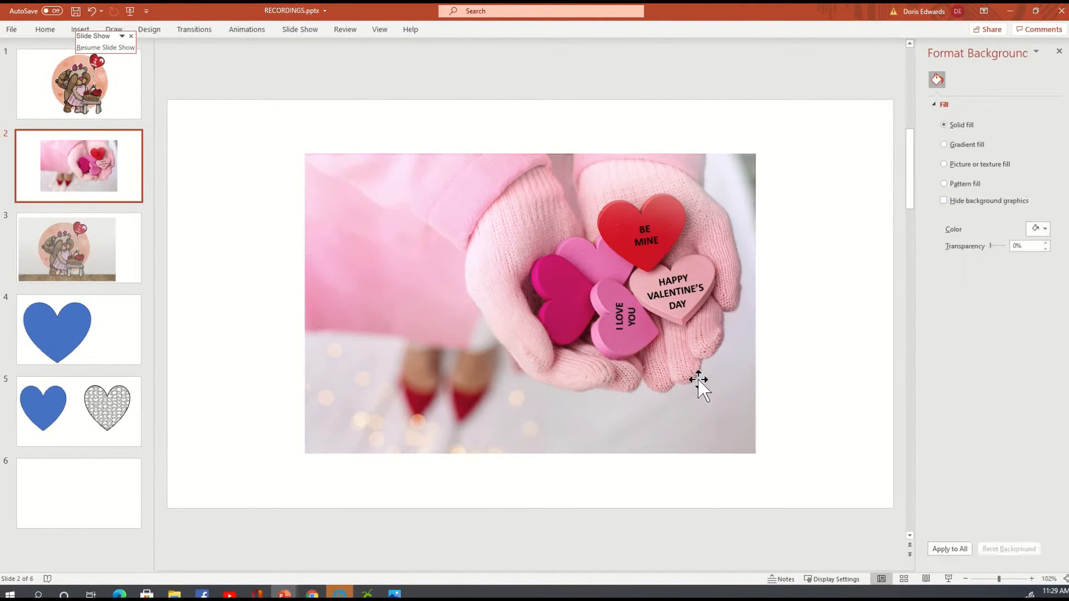
left_click(638, 322)
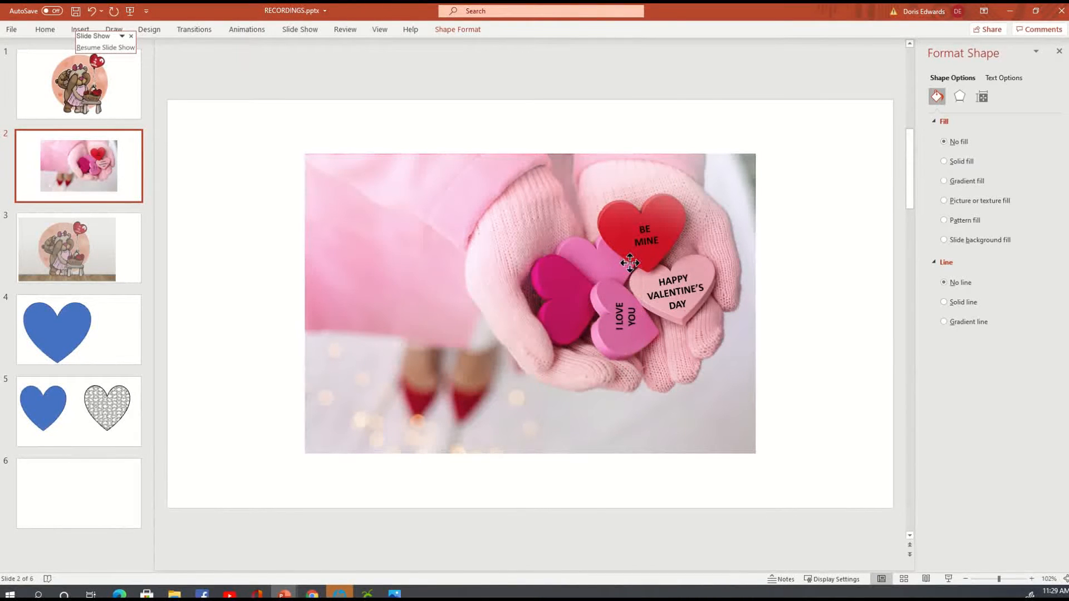
left_click_drag(629, 266, 632, 263)
left_click(777, 361)
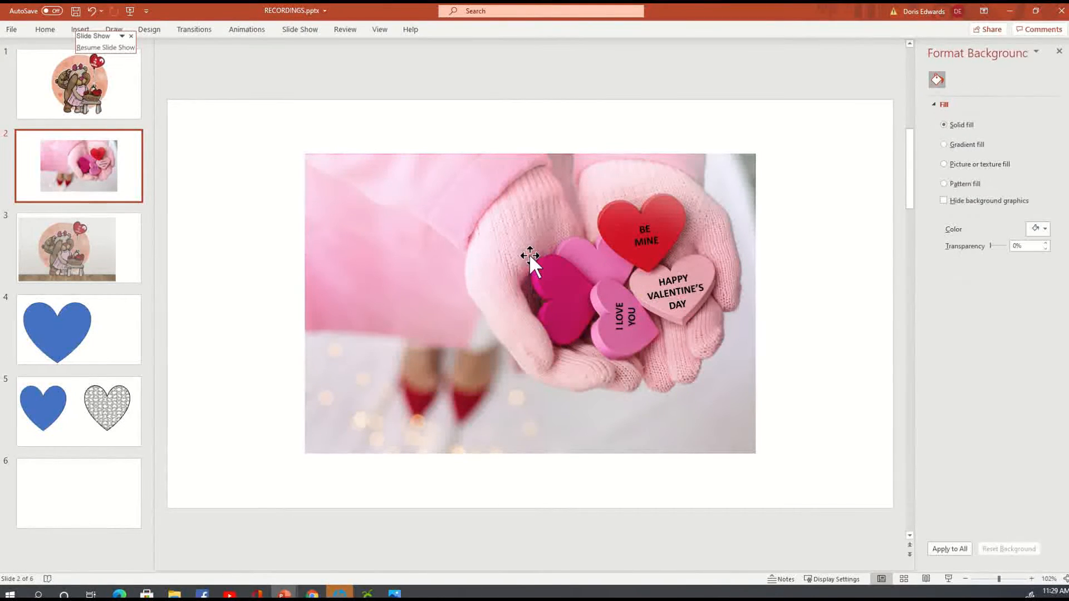
Paste another BE MINE text copy and place it rotated sideways on the magenta heart
right_click(789, 229)
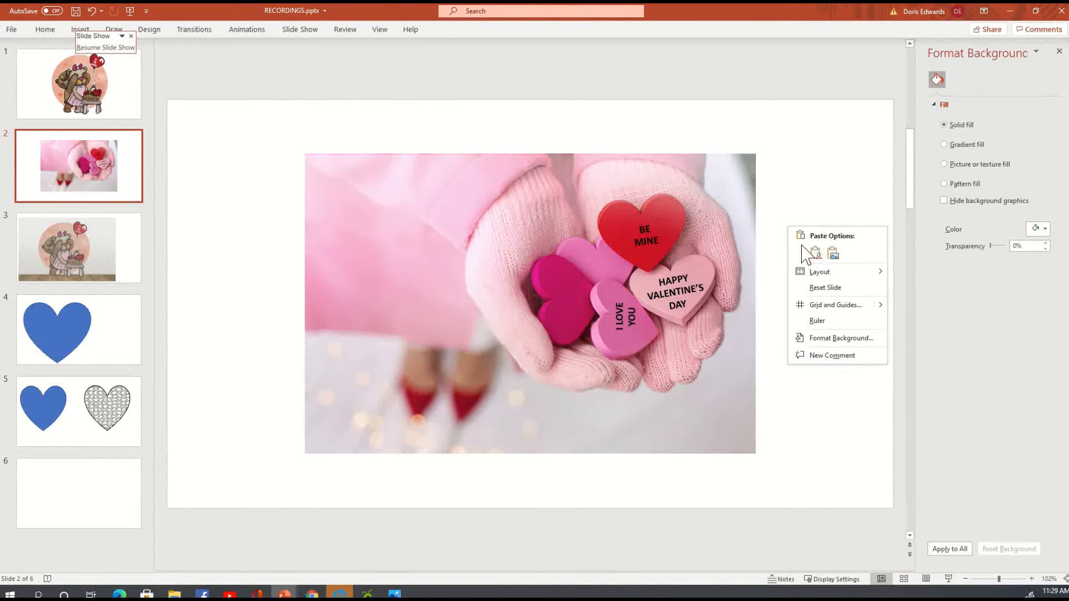
left_click(815, 254)
left_click_drag(699, 254, 609, 309)
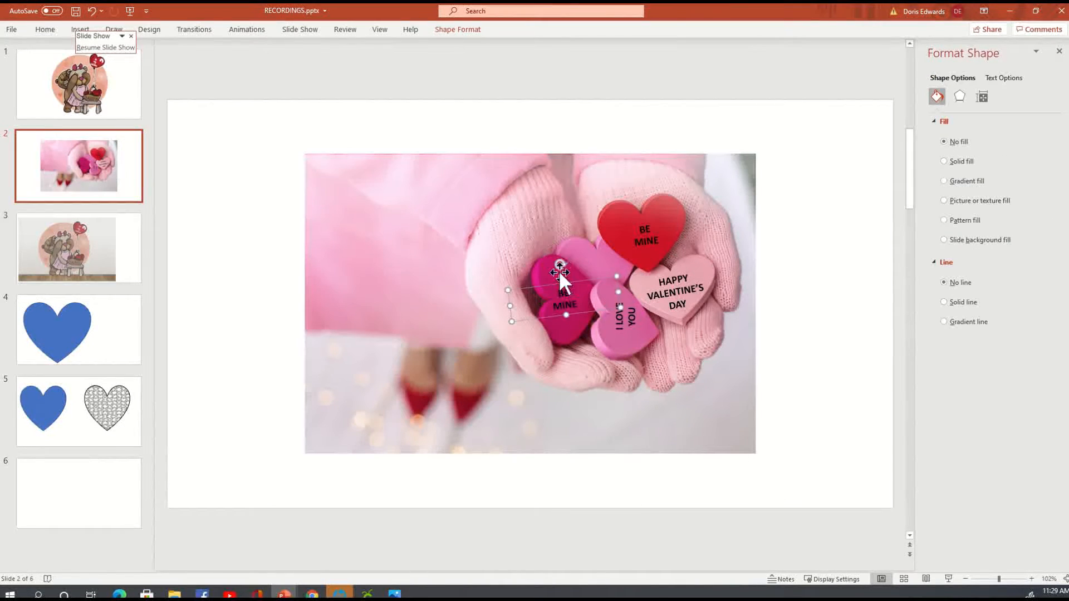
left_click_drag(561, 264, 577, 292)
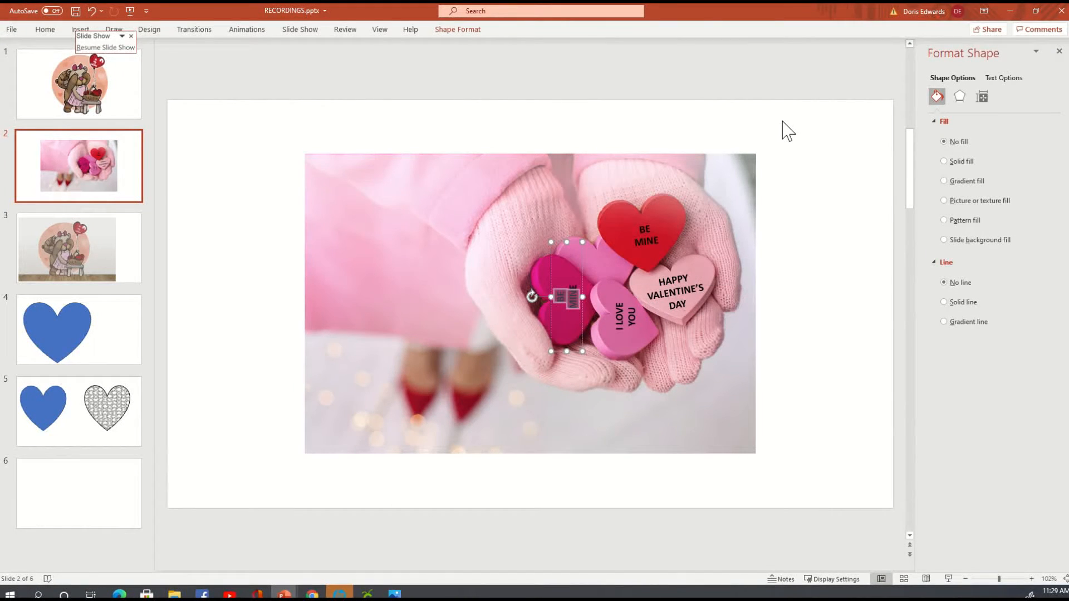
Replace the text on the magenta heart with KISSES
key("ctrl+z")
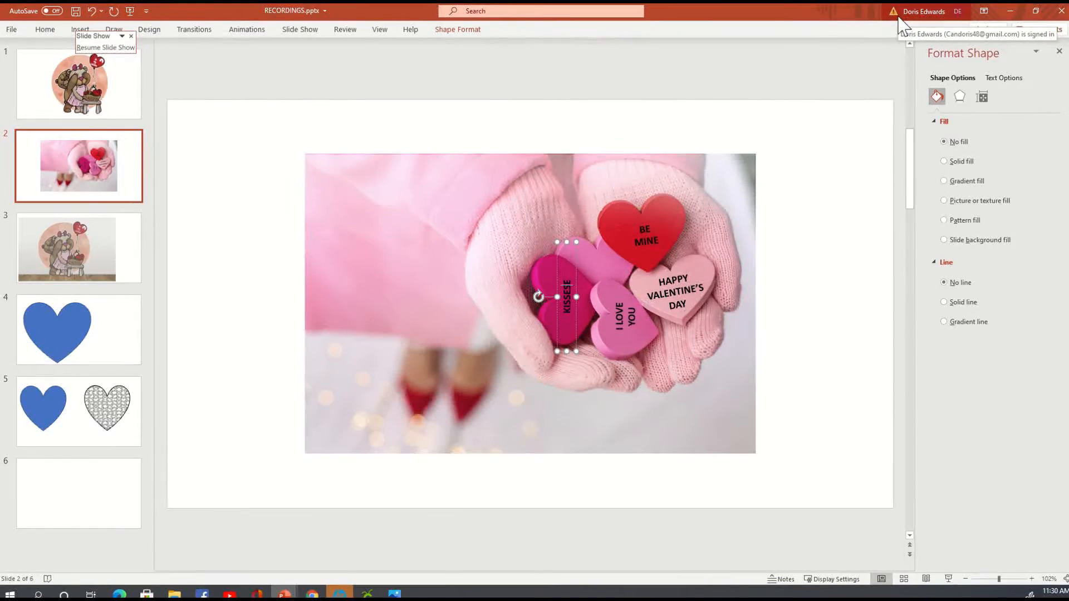
key("BackSpace")
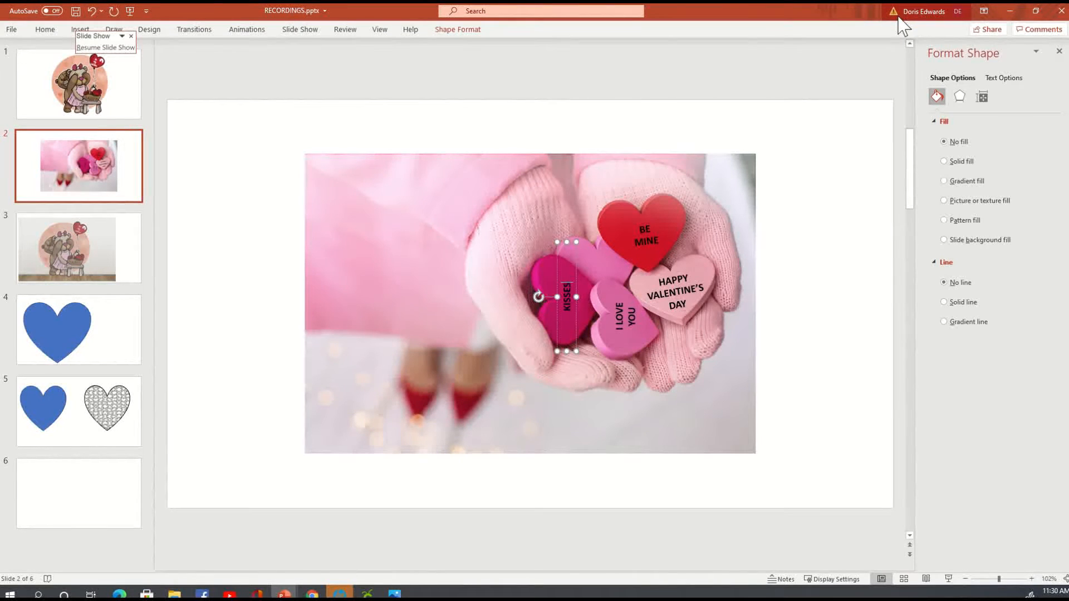
left_click(796, 262)
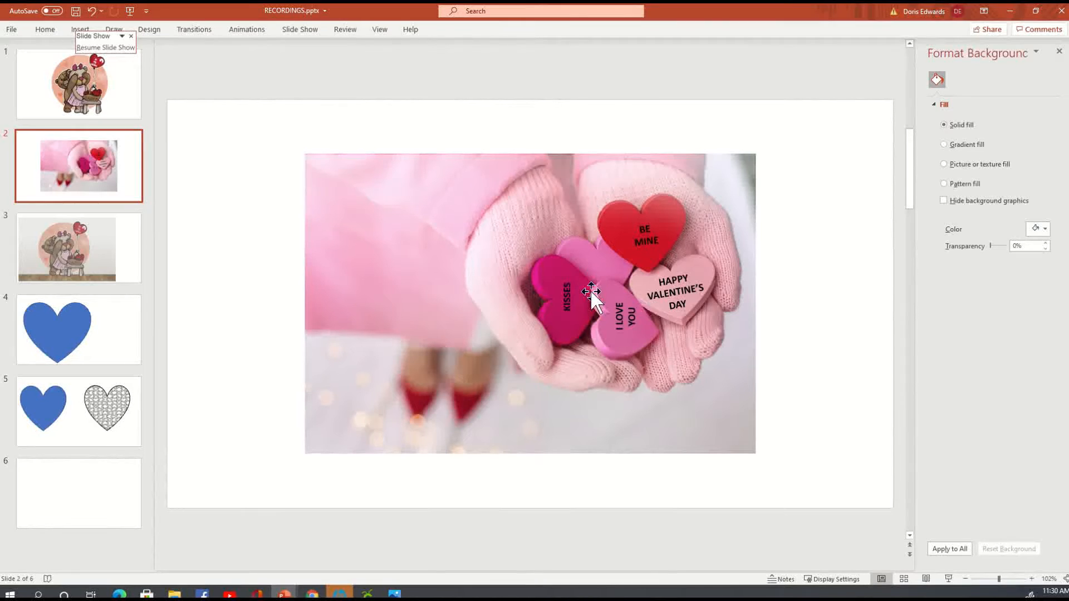
left_click(571, 291)
left_click(813, 276)
Paste another BE MINE text copy and move it onto the pink heart between the magenta and red hearts
right_click(811, 266)
left_click(839, 292)
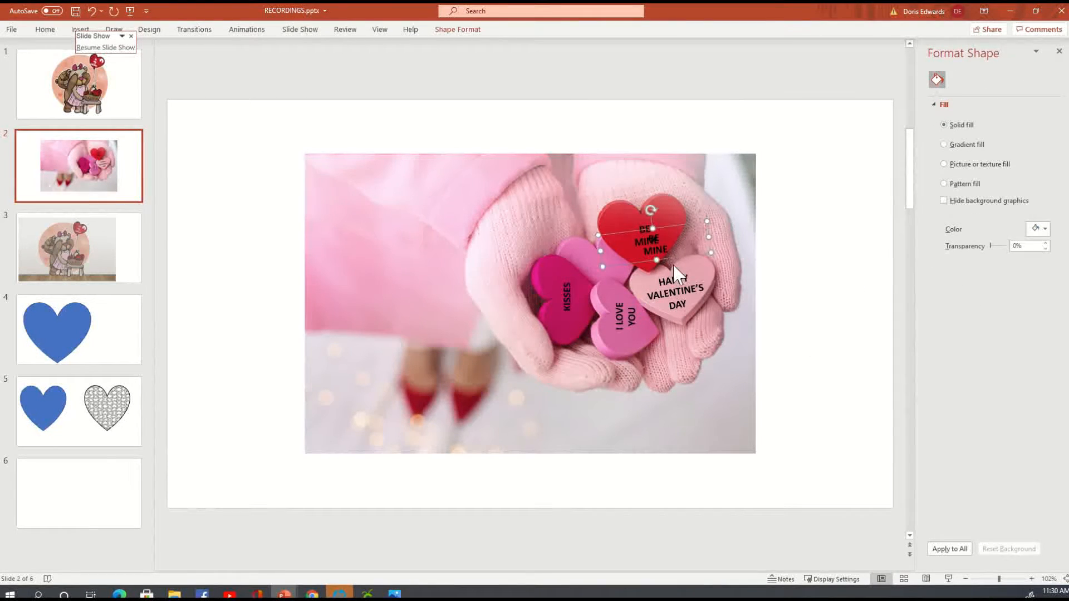
left_click_drag(698, 223, 645, 243)
left_click(617, 252)
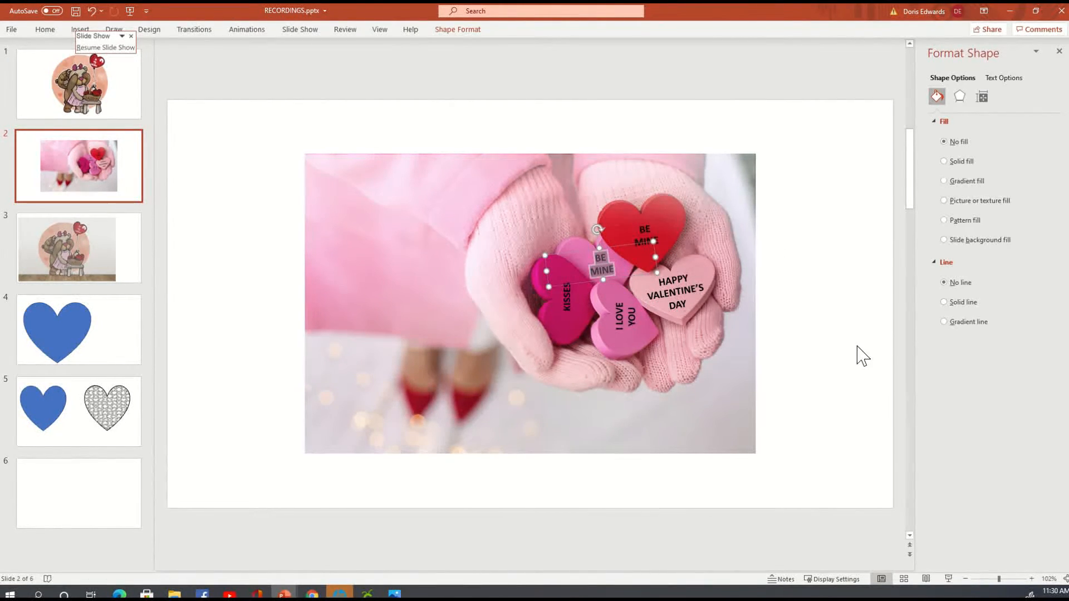
Replace the copied text on the pink heart between the magenta and red hearts with SWEET
type("L")
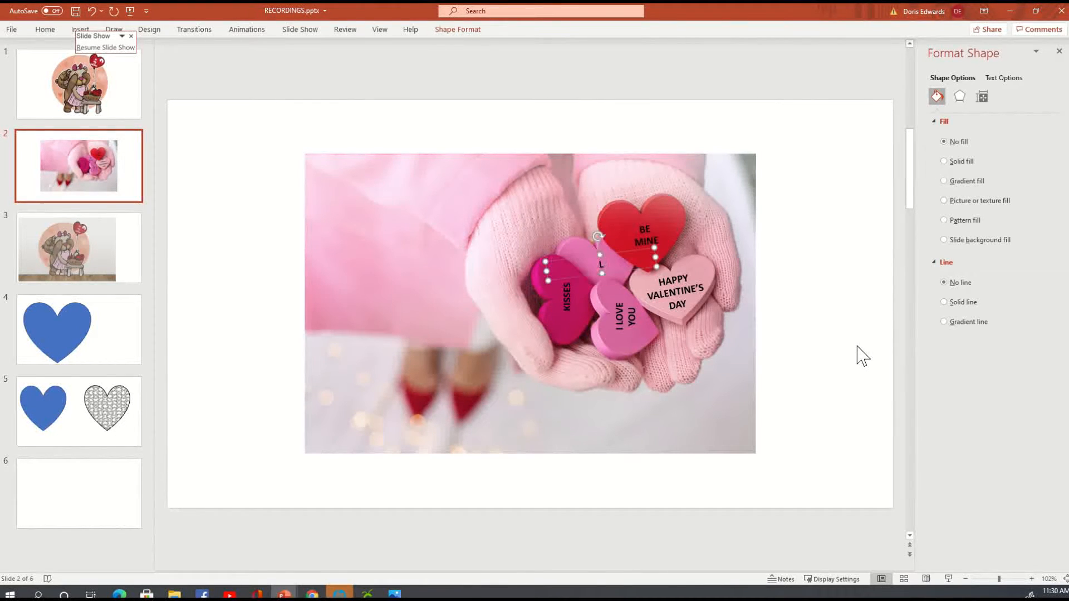
type("OSWEET")
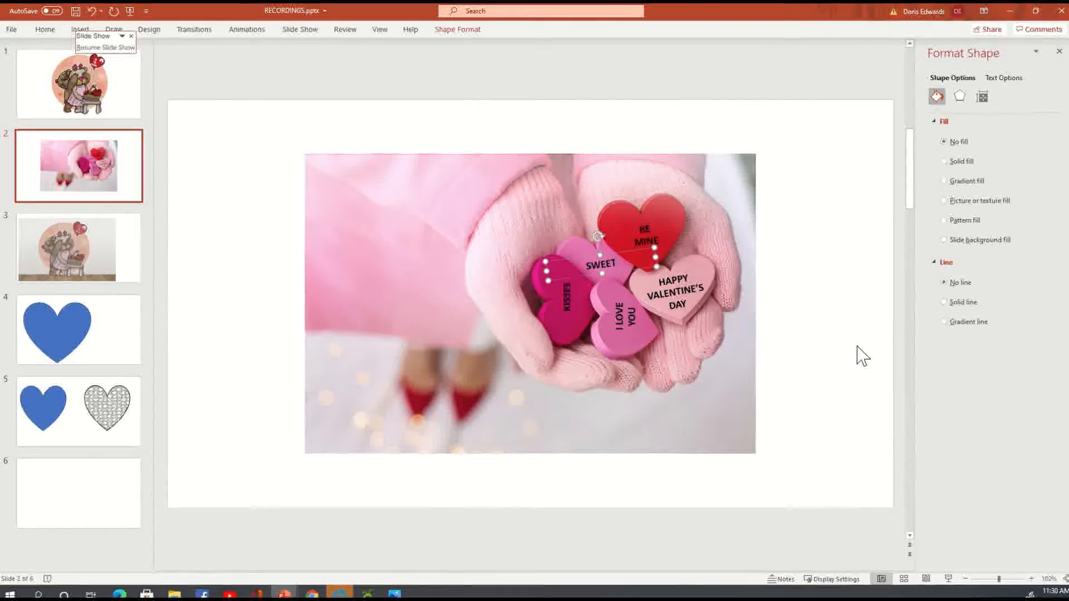
left_click(853, 246)
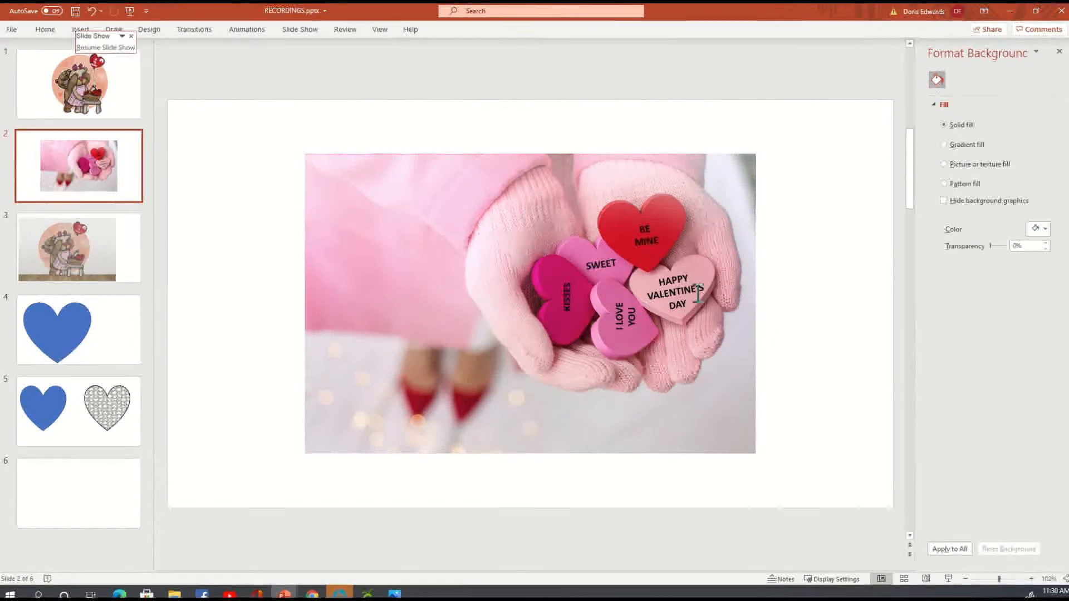
left_click(331, 171)
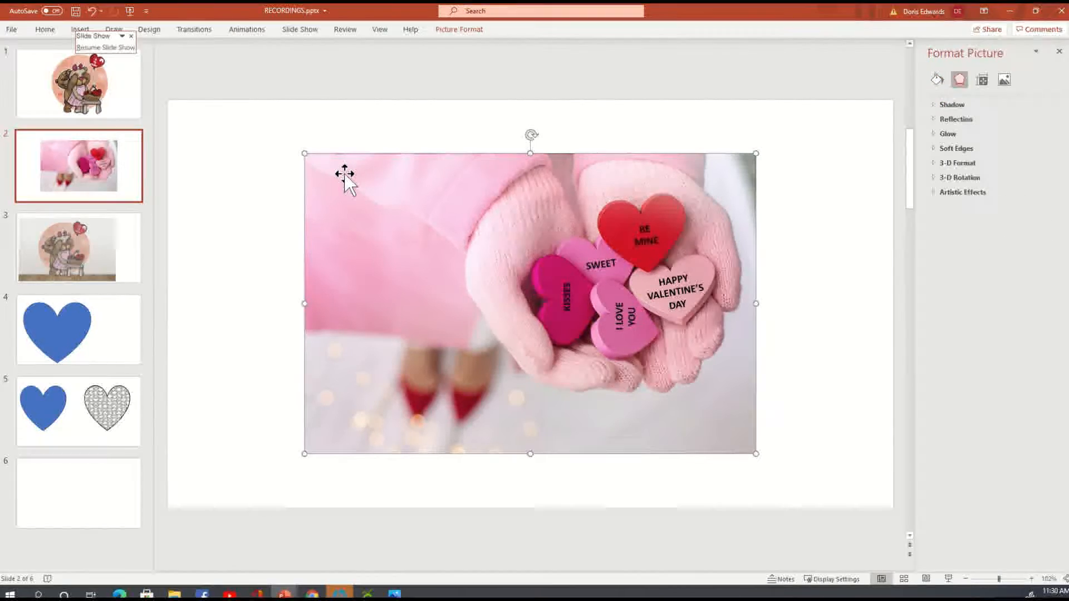
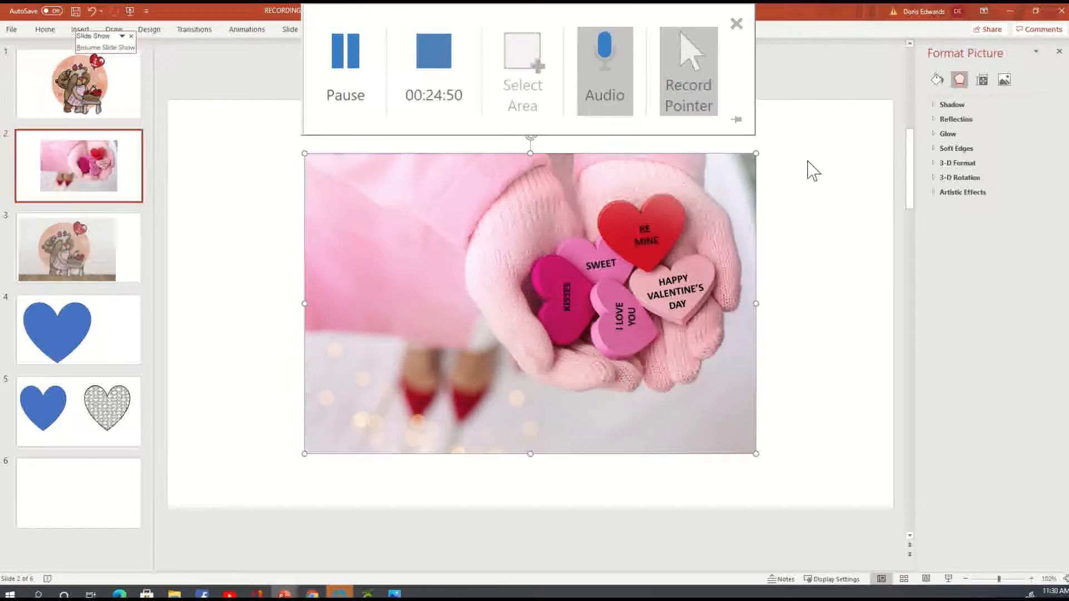
left_click(819, 200)
left_click(403, 262)
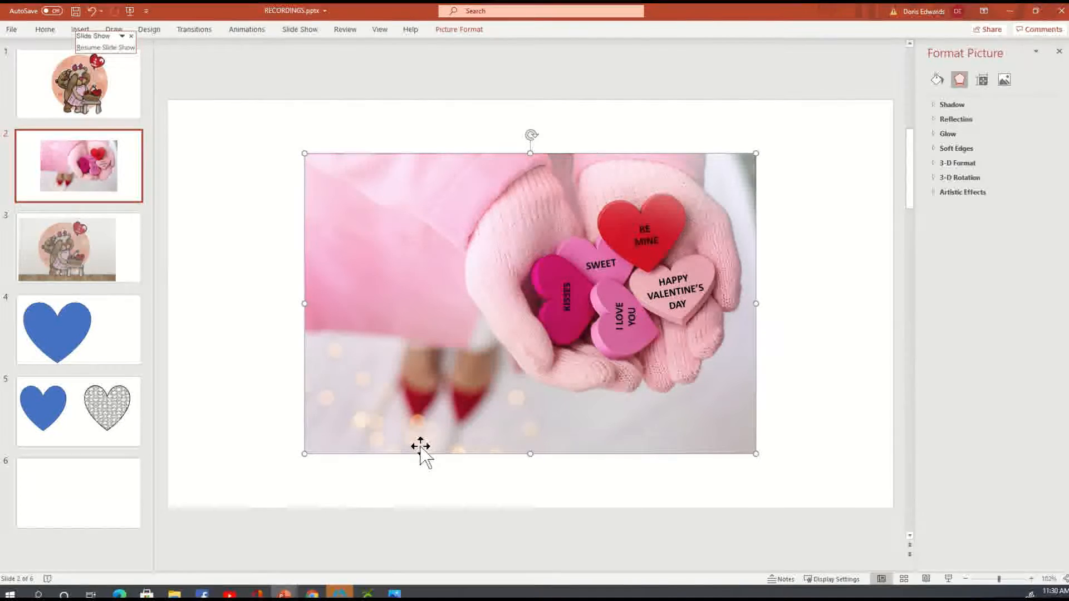
Duplicate slide 2 with the lettered hearts photo
left_click(116, 157)
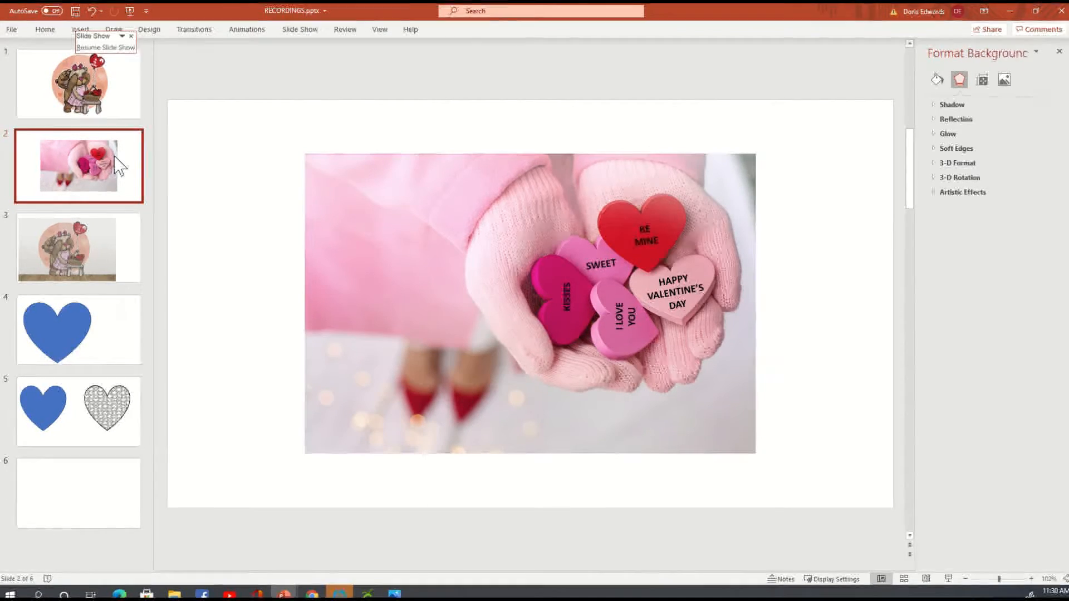
right_click(116, 157)
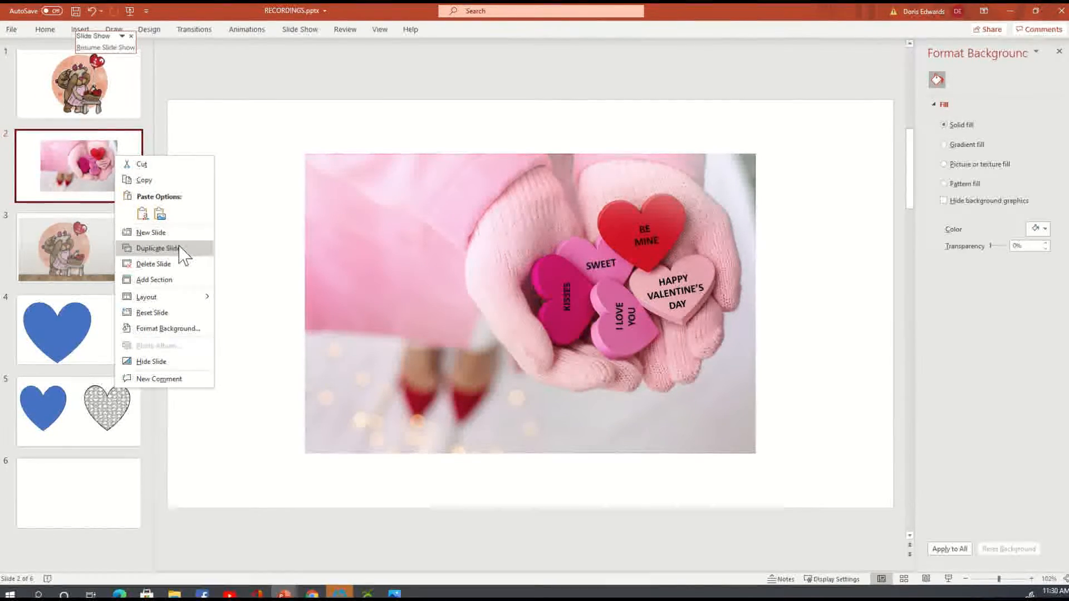
left_click(63, 140)
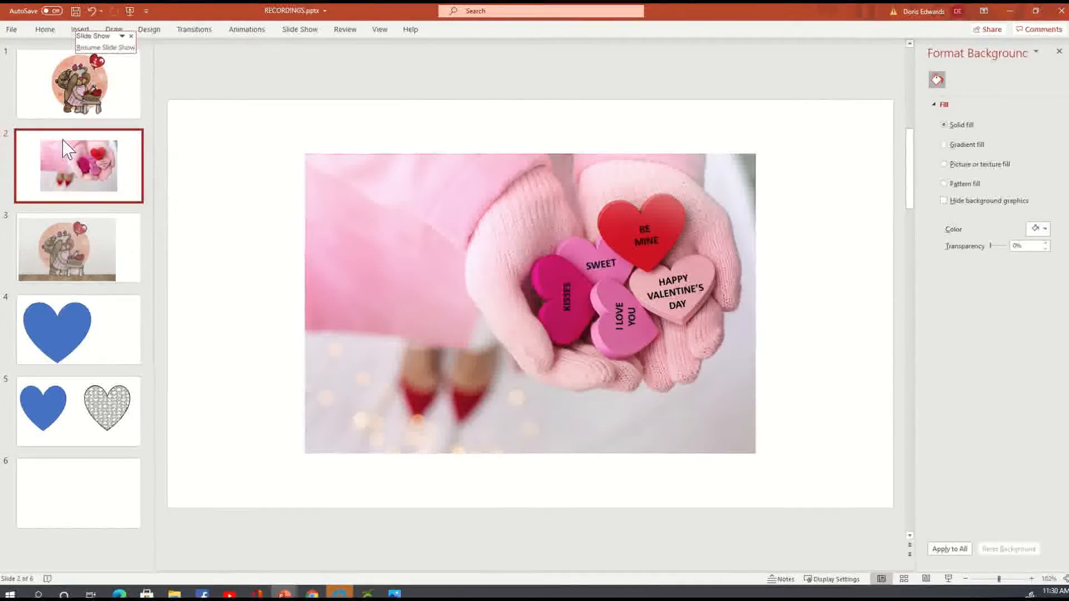
right_click(63, 140)
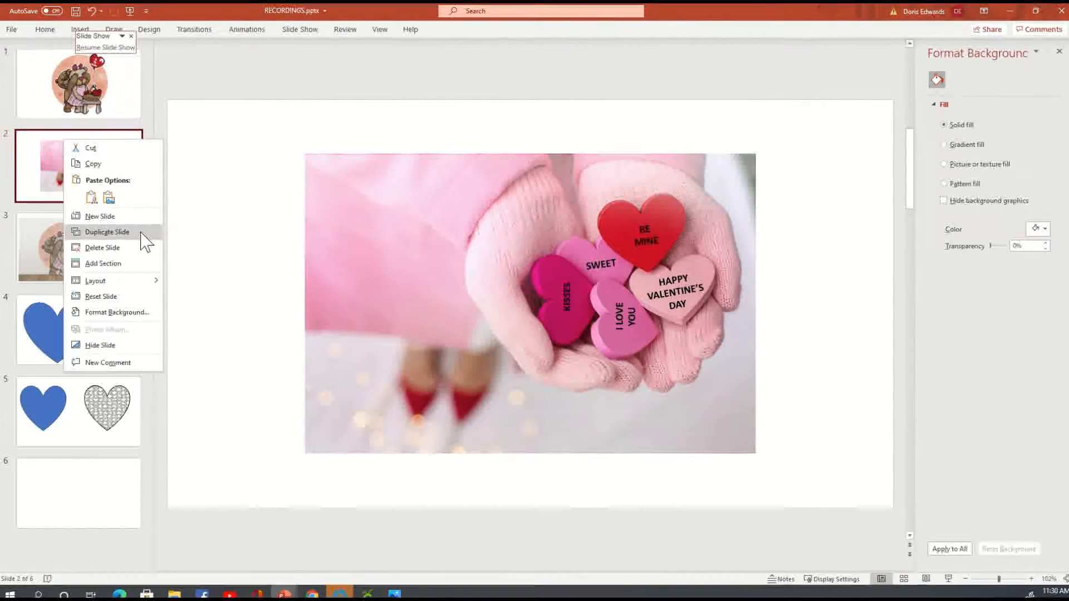
left_click(107, 231)
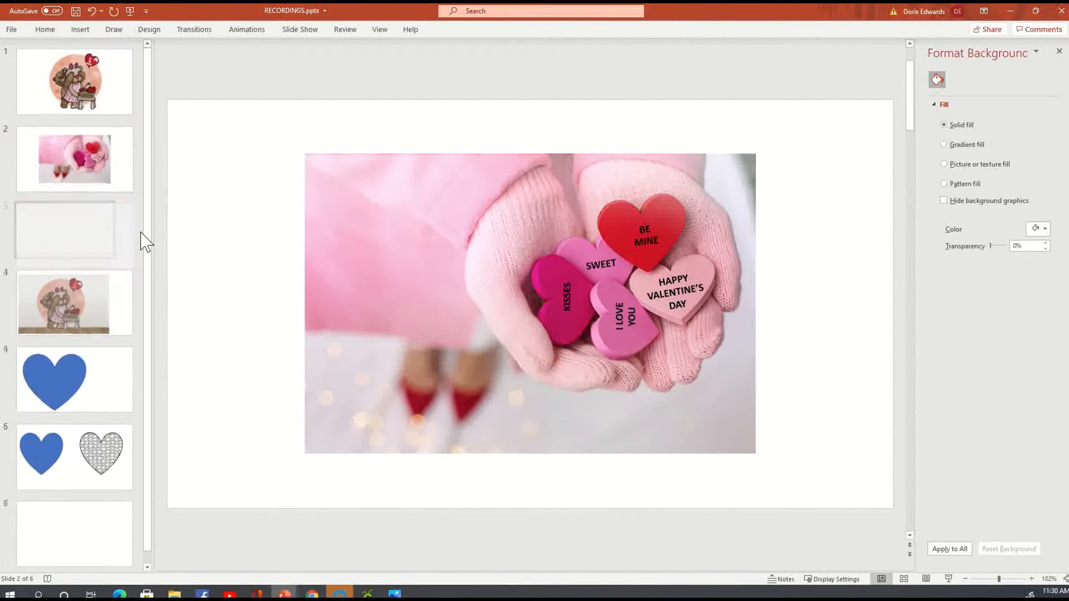
Select the photo and all its heart texts on the duplicated slide 3 and group them into one object
left_click(413, 251)
left_click(256, 146)
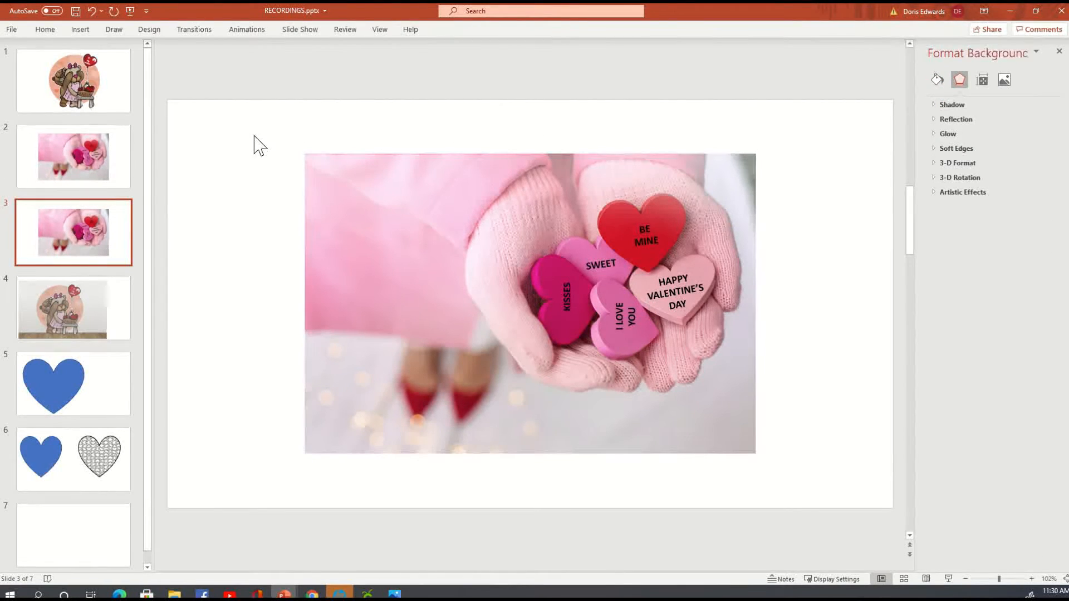
left_click_drag(276, 113, 799, 479)
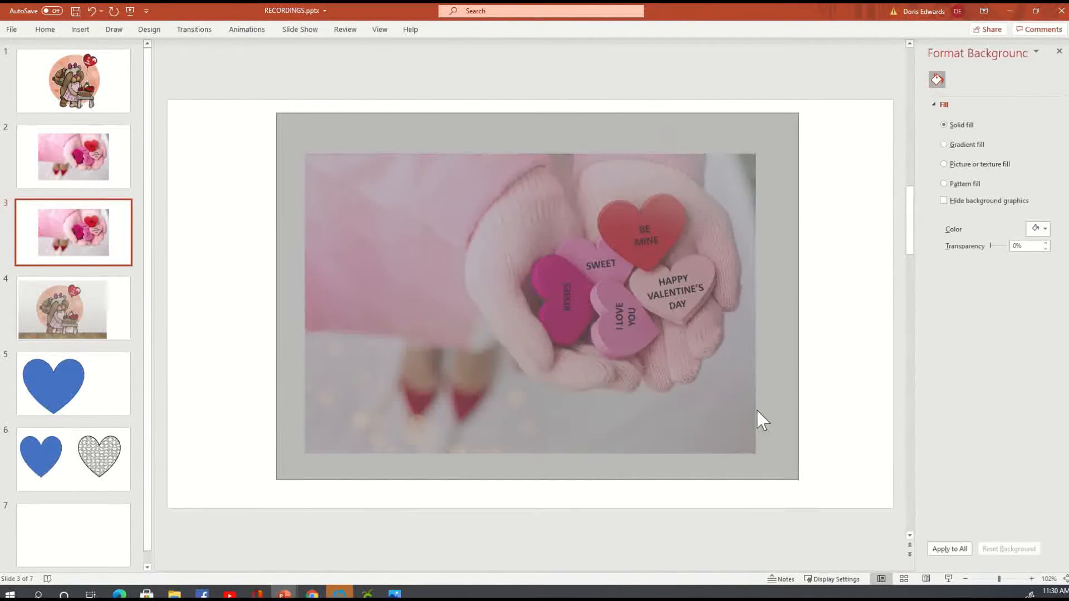
left_click_drag(756, 410, 737, 394)
right_click(708, 264)
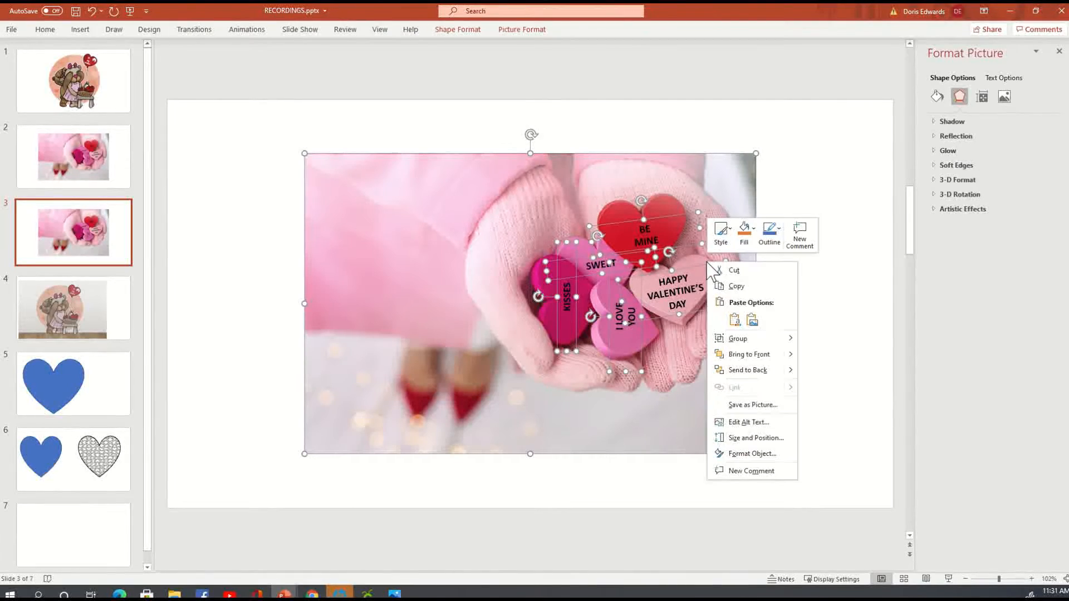
mouse_move(742, 342)
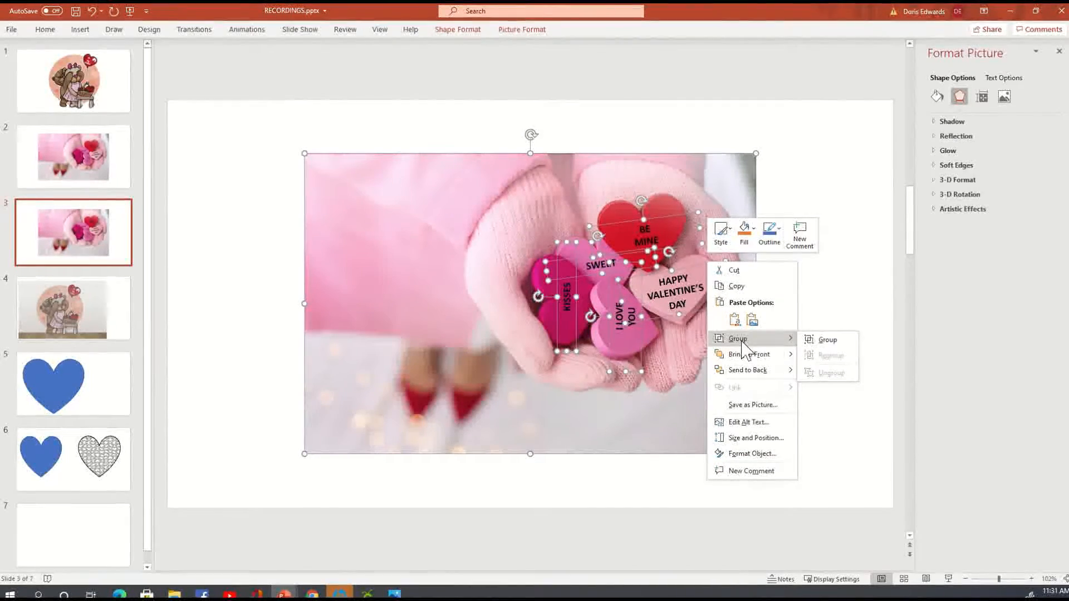
left_click(830, 342)
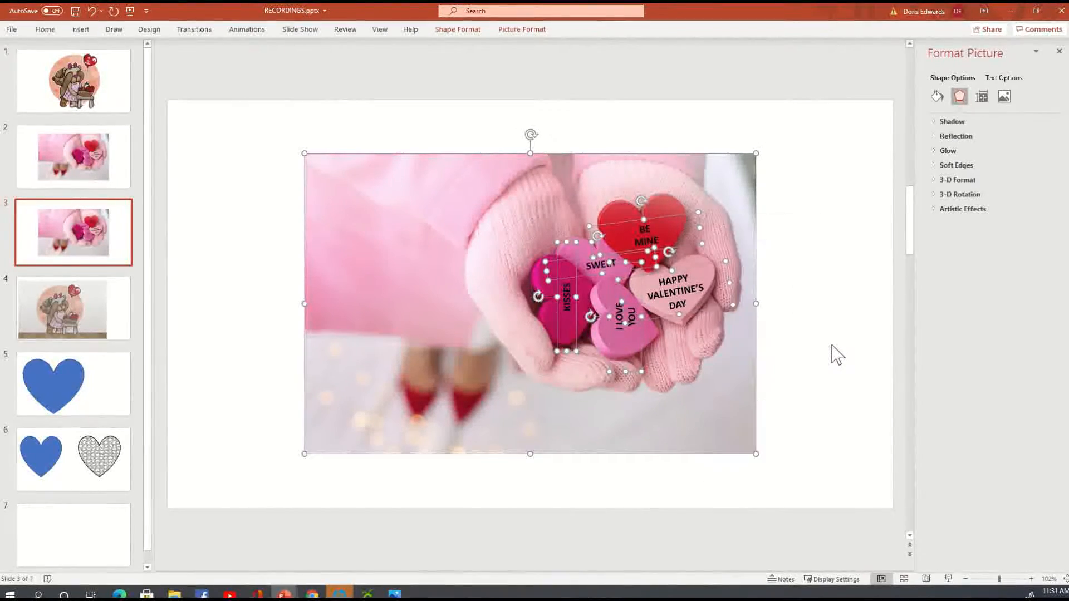
Move the grouped photo and texts around slide 3, leaving the group slightly lower and further left than its original place
left_click(832, 302)
left_click_drag(699, 260, 620, 217)
left_click(813, 233)
left_click_drag(515, 270, 592, 304)
left_click(790, 311)
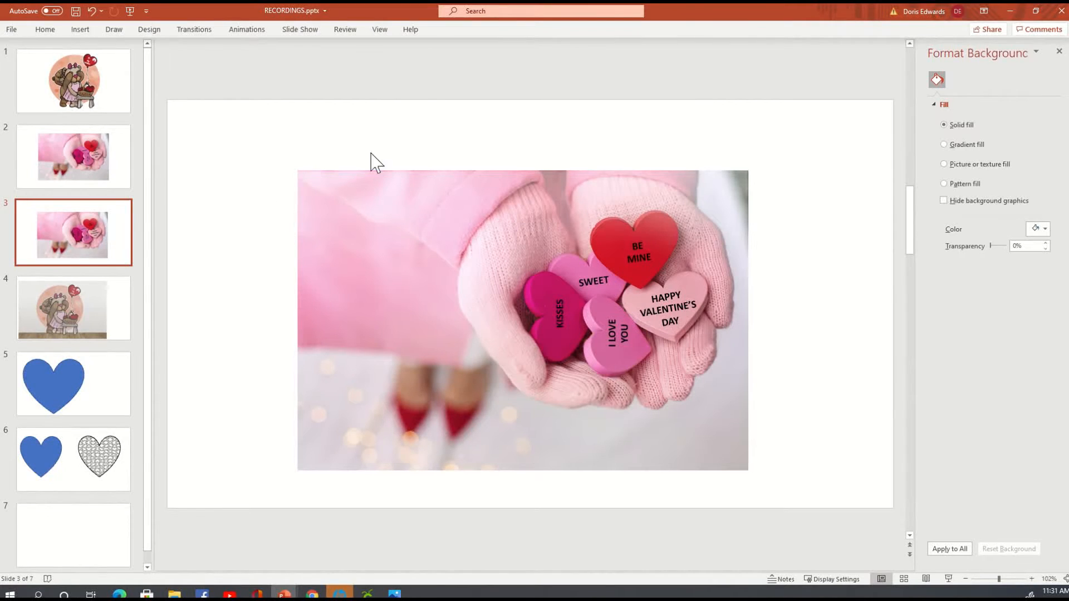
left_click(354, 185)
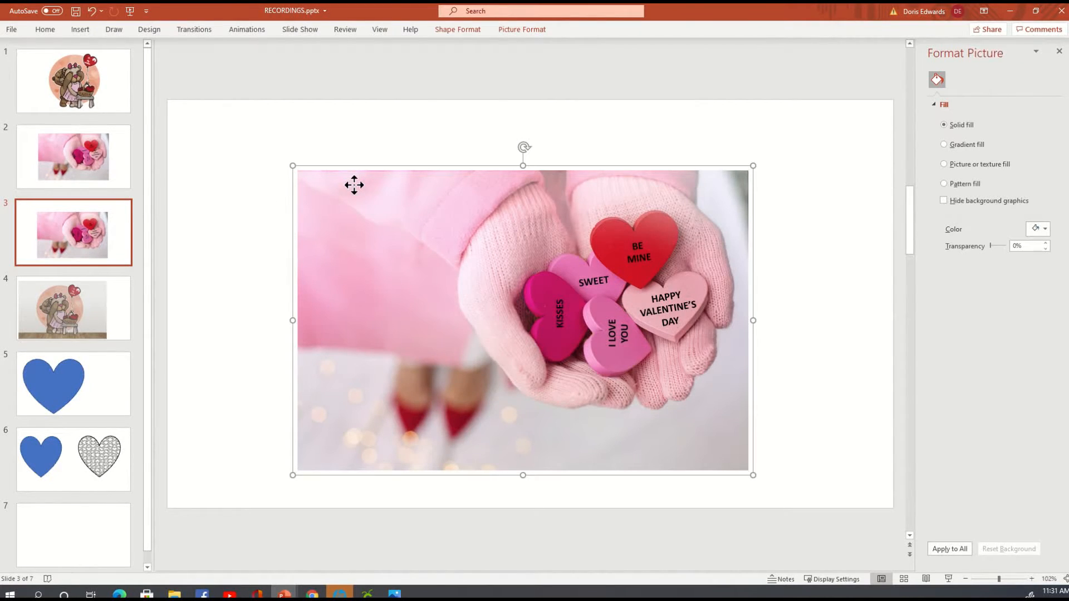
left_click(527, 31)
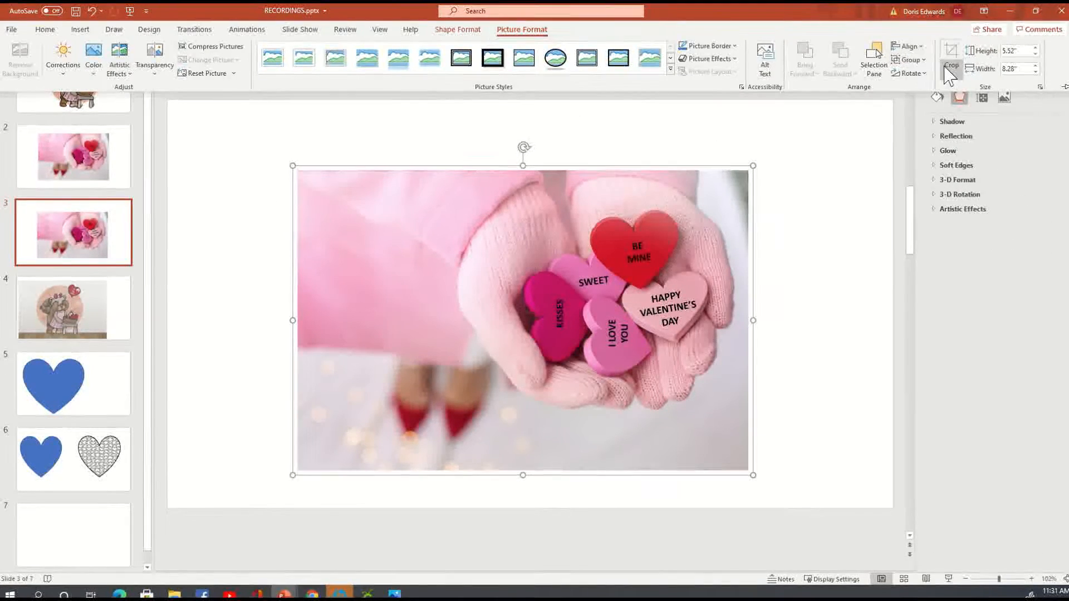
left_click(950, 76)
mouse_move(967, 109)
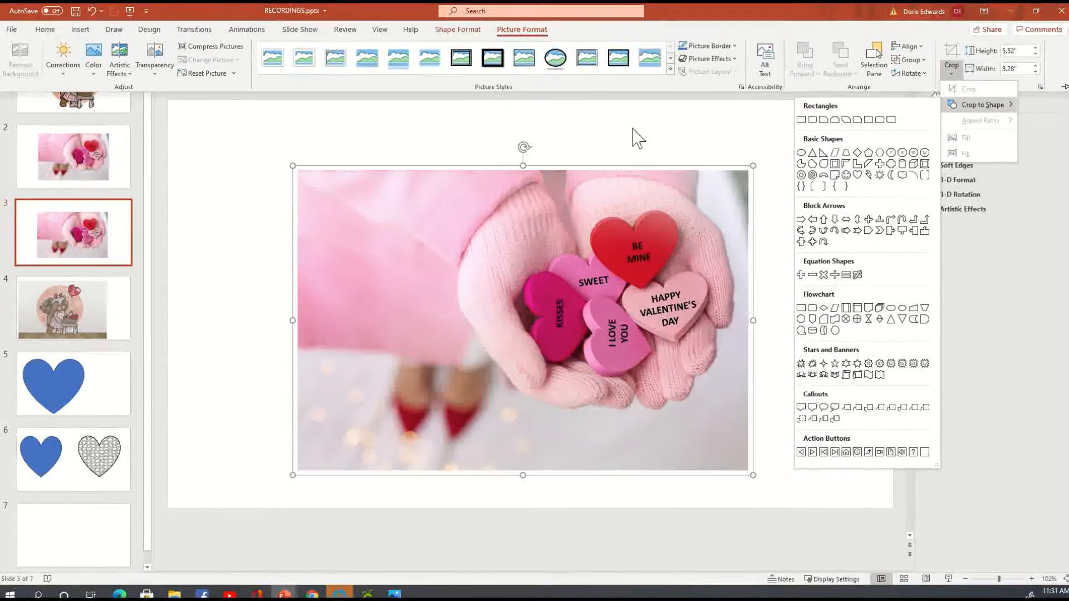
left_click(641, 155)
left_click(606, 159)
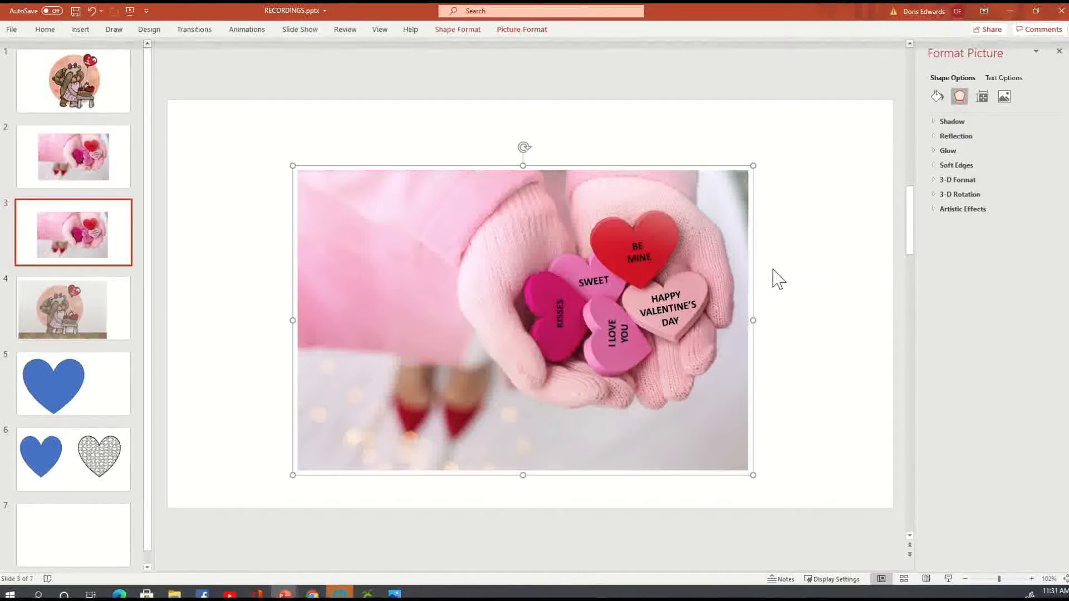
left_click(835, 262)
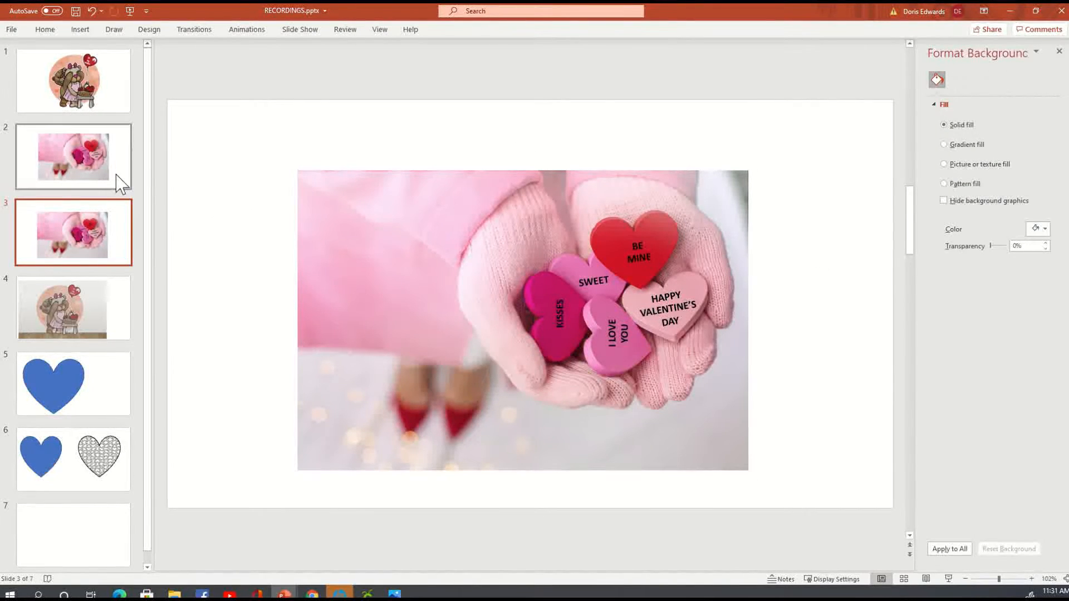
Select the photo and all its heart texts on slide 2 and group them into one object
left_click(75, 175)
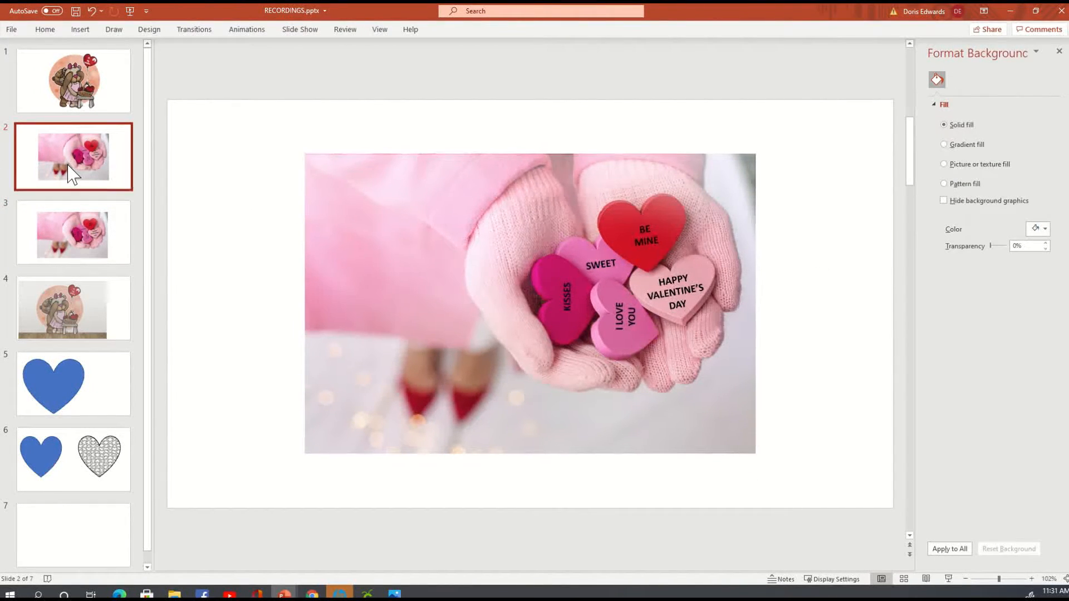
left_click(639, 234)
left_click(305, 143)
left_click_drag(239, 125, 918, 511)
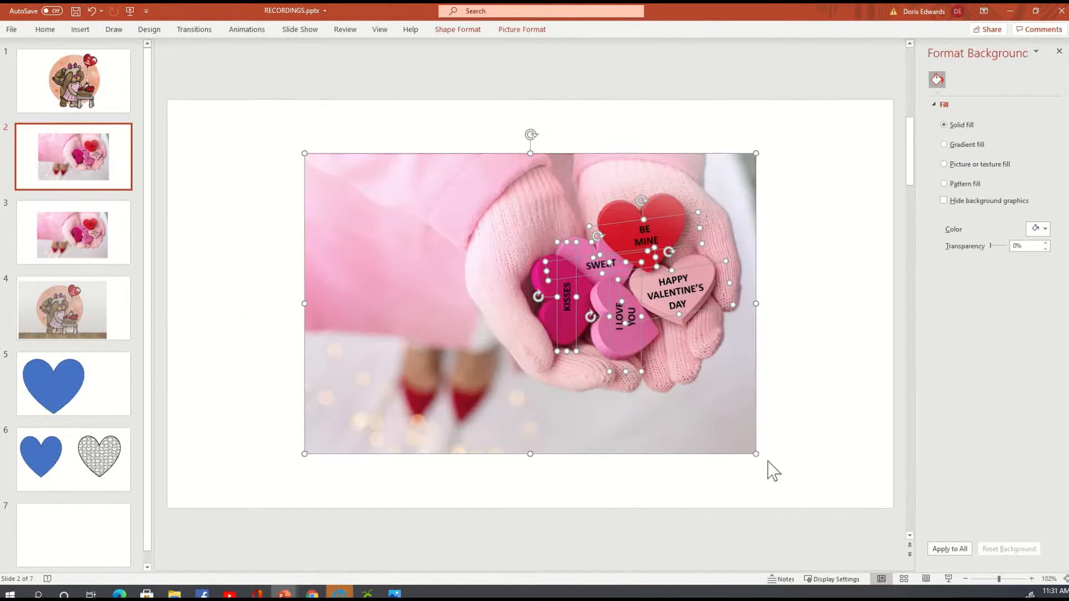
right_click(753, 205)
mouse_move(796, 285)
left_click(881, 292)
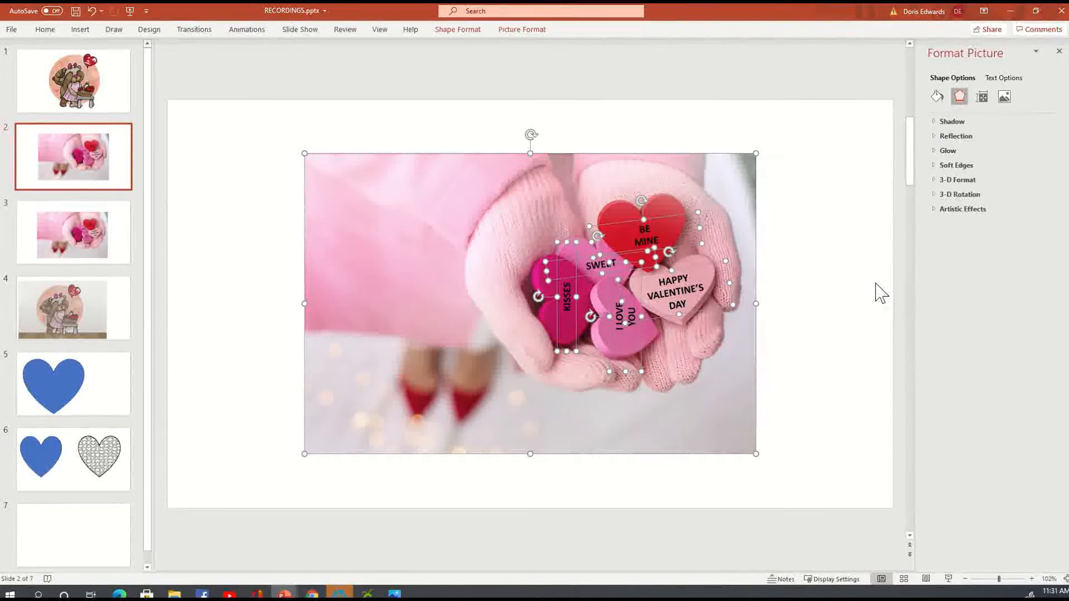
left_click(838, 260)
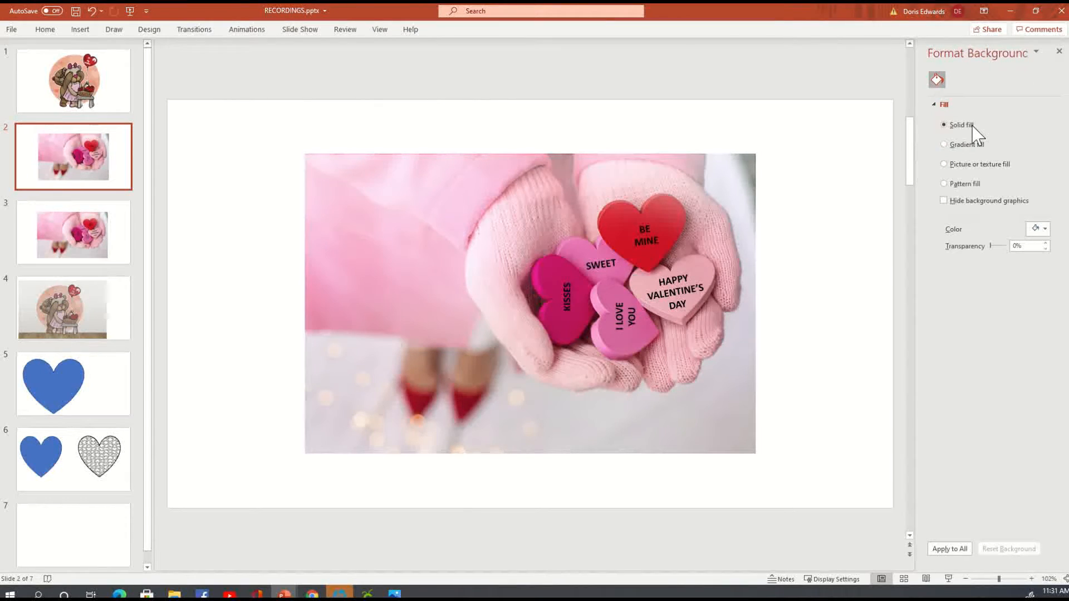
Give slide 2's background a radial gradient fill with three stops, at 0%, about 48% and about 94%
left_click(944, 145)
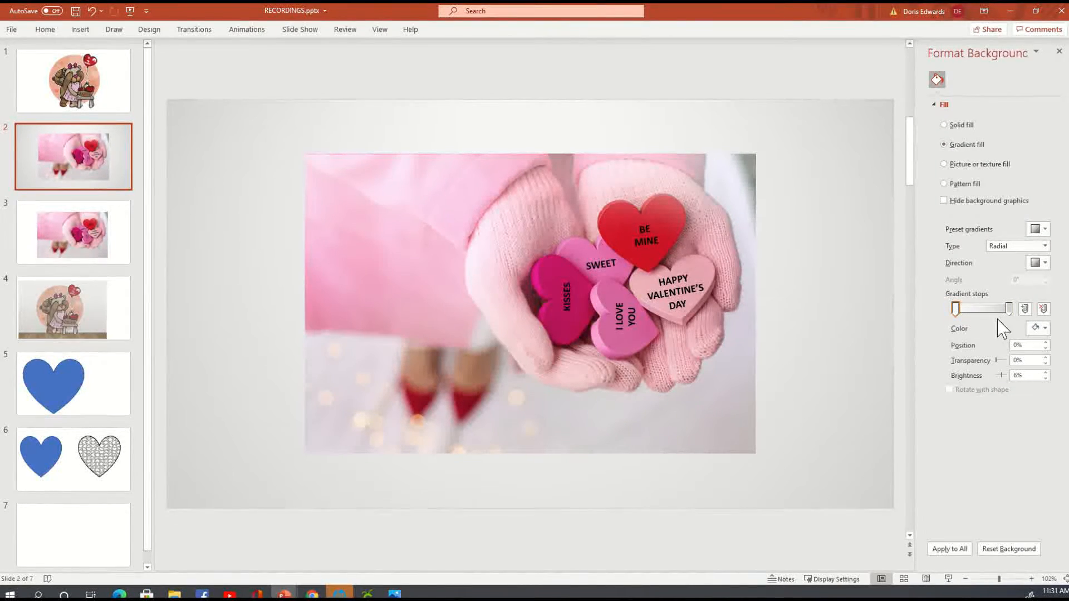
left_click_drag(1008, 308, 978, 313)
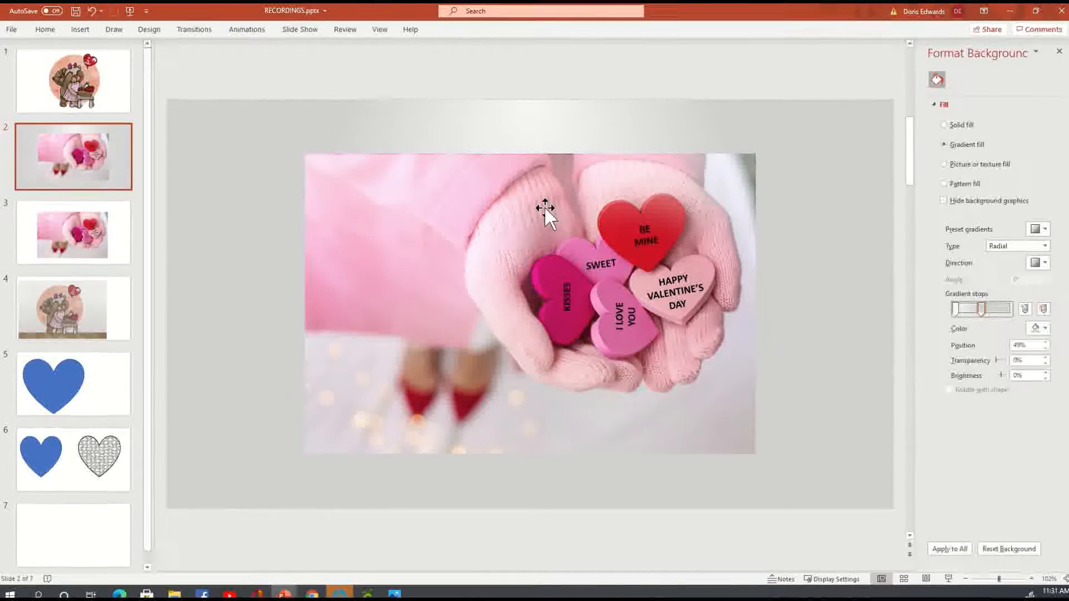
left_click(1024, 310)
left_click_drag(981, 313, 1005, 313)
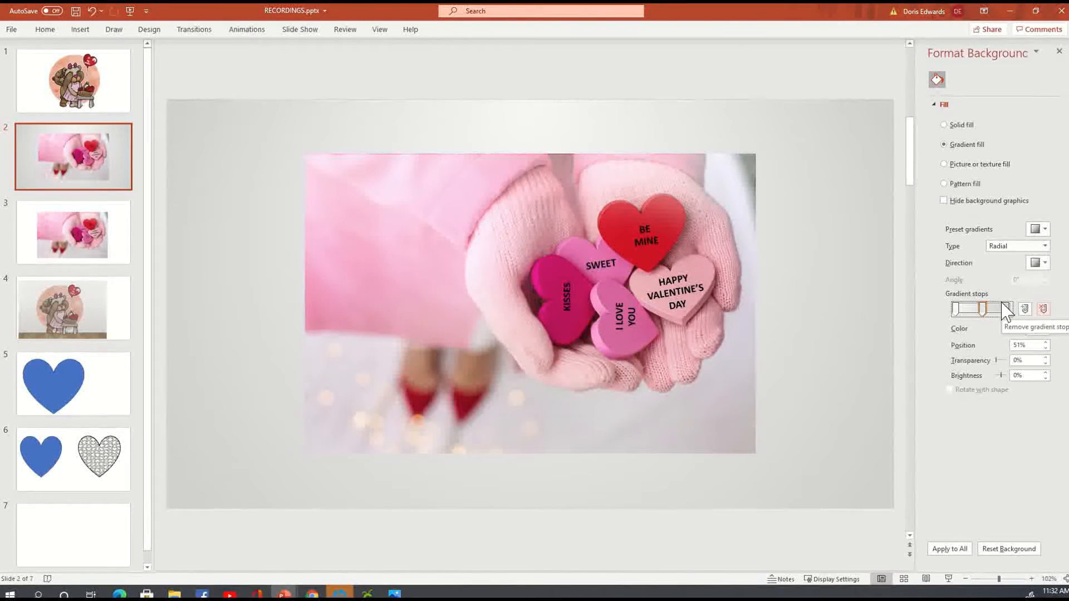
Set the first gradient stop's color to the red sampled from the BE MINE heart with the Eyedropper
left_click(954, 314)
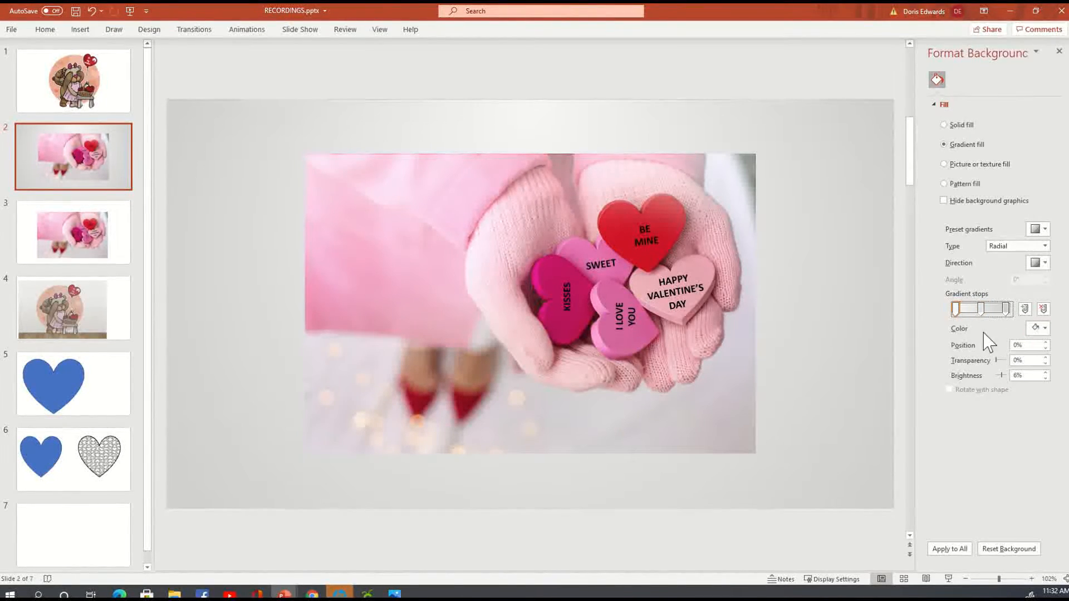
left_click(1045, 328)
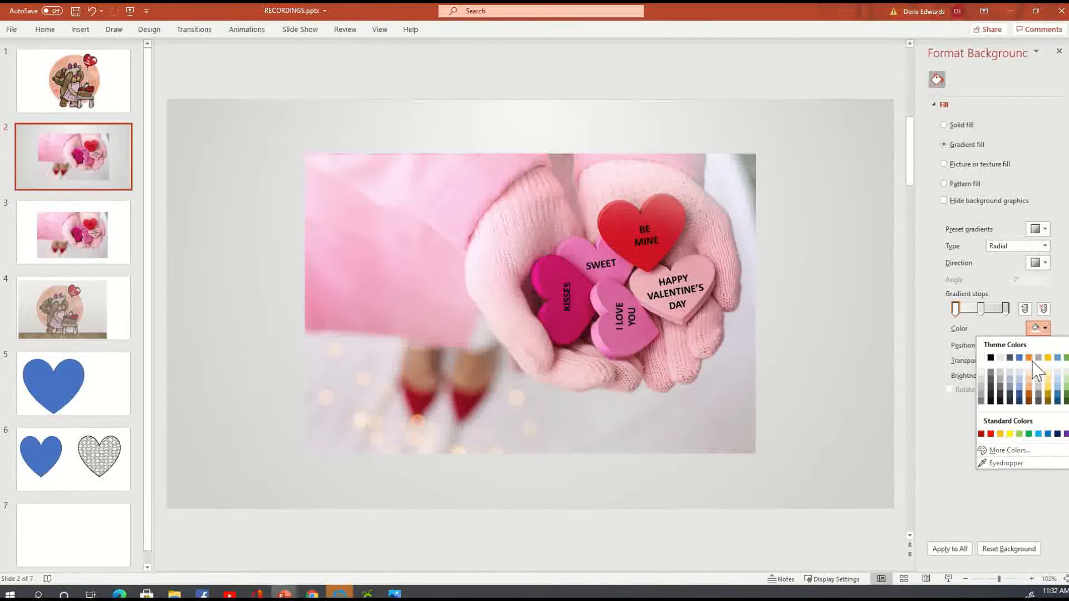
left_click(1002, 464)
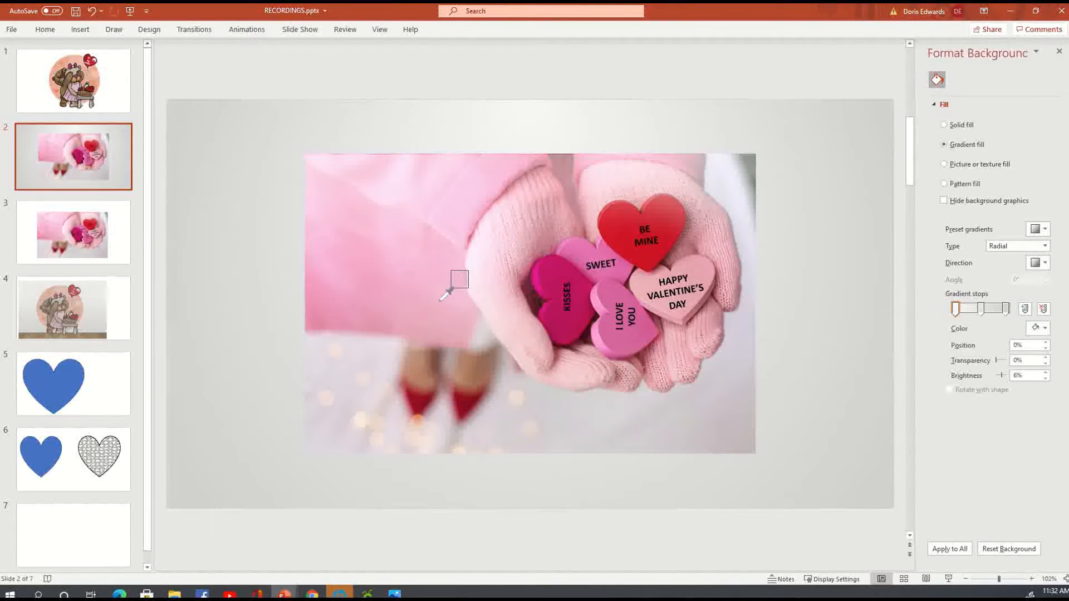
left_click(660, 199)
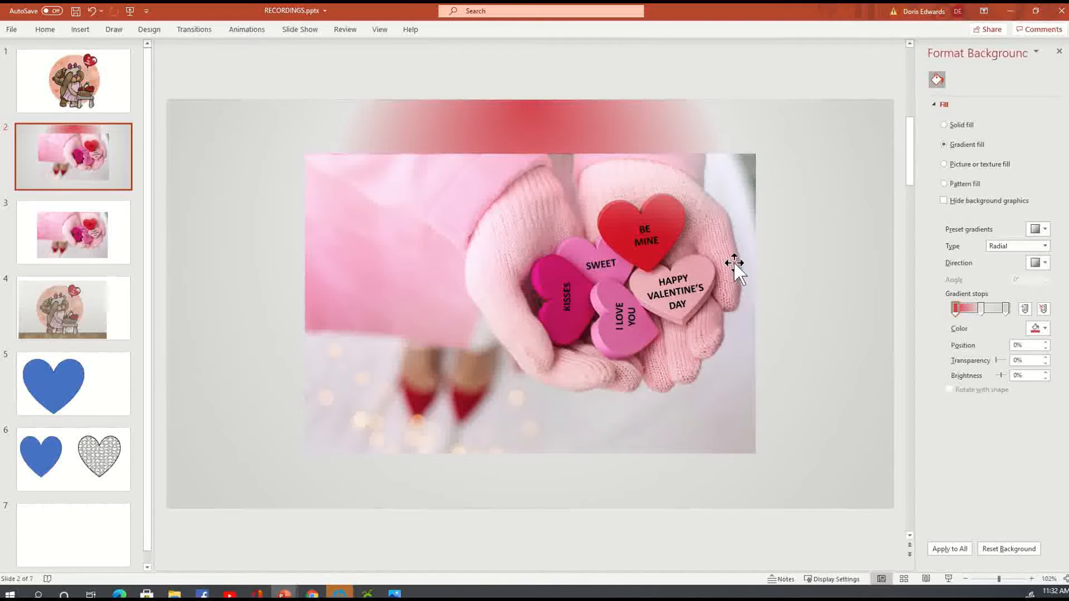
Set the middle gradient stop's color to the light pink sampled from the sleeve in the photo
left_click(981, 310)
left_click(1046, 330)
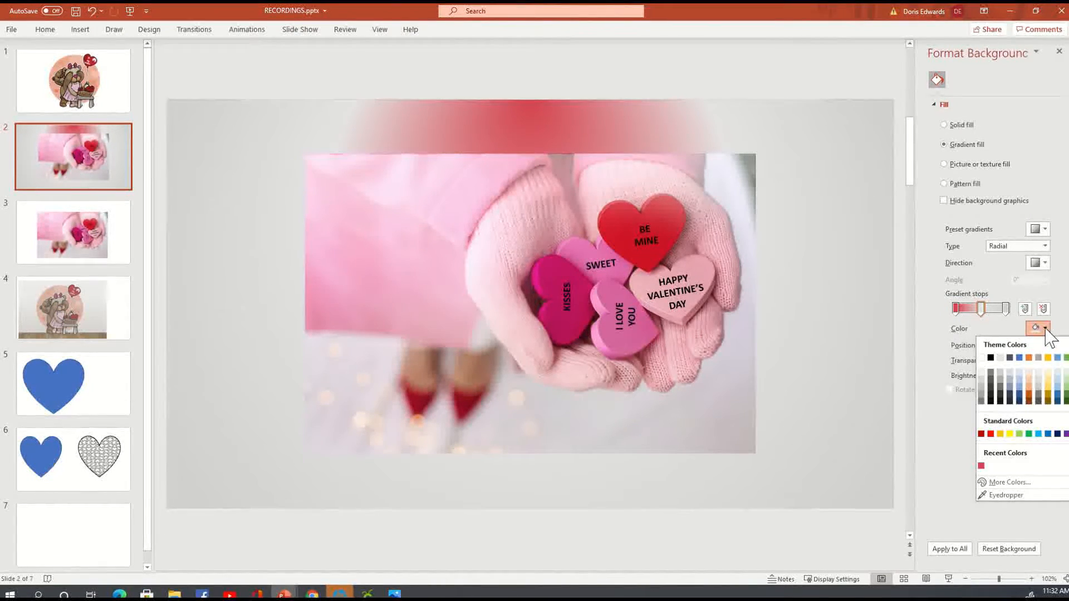
left_click(1019, 496)
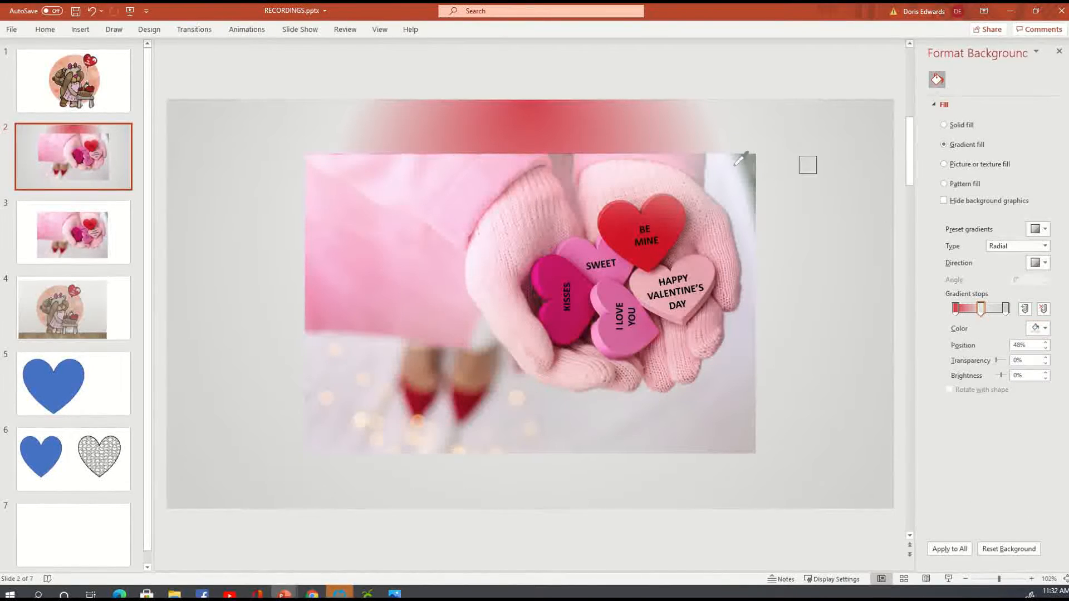
left_click(465, 185)
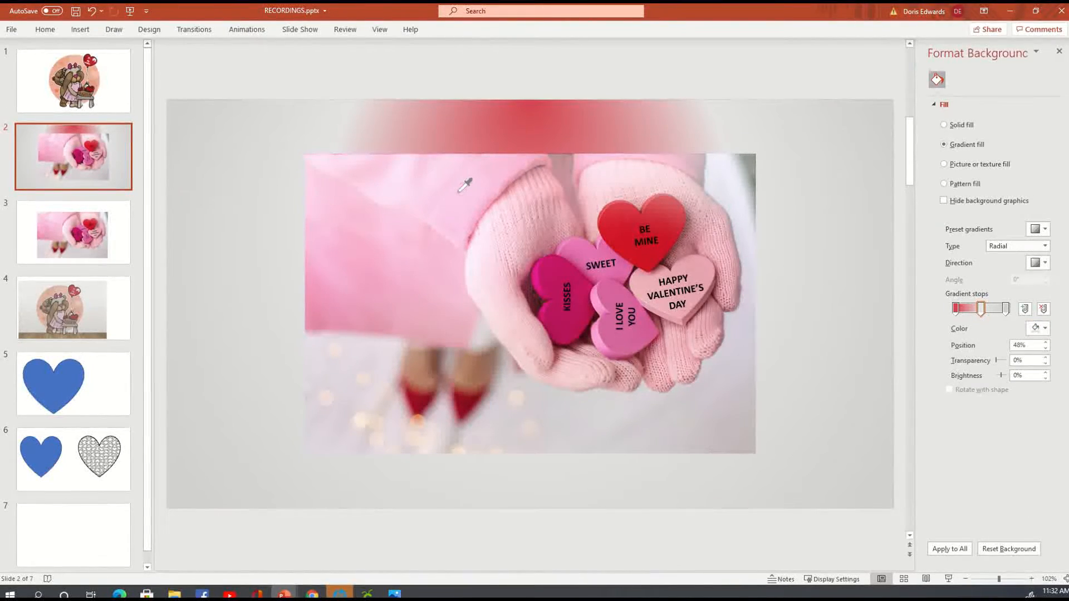
Set the last gradient stop's color to the magenta sampled from the KISSES heart
left_click(1007, 309)
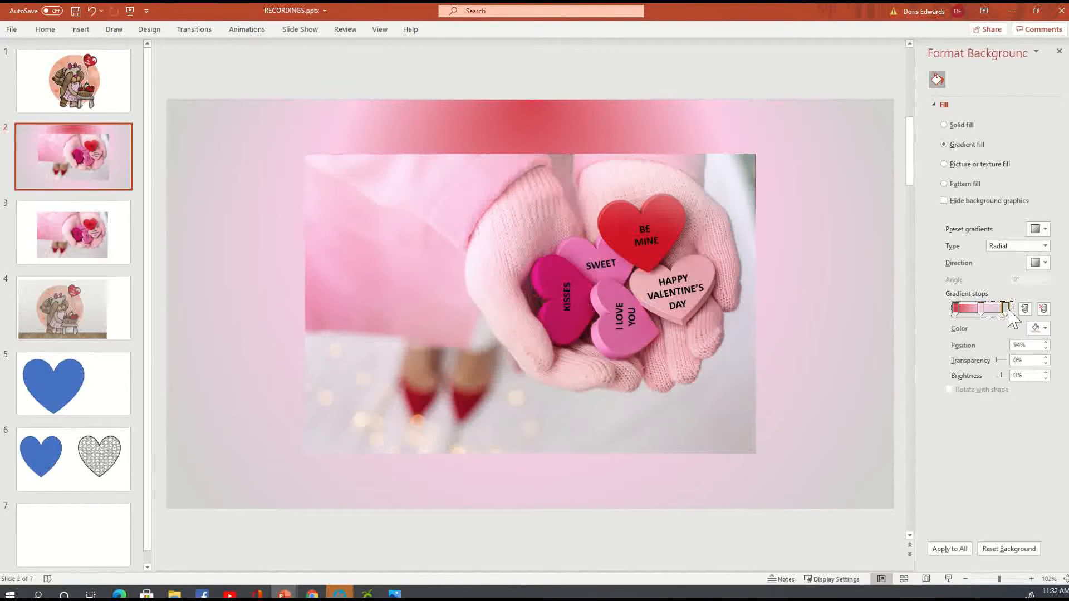
left_click(1040, 328)
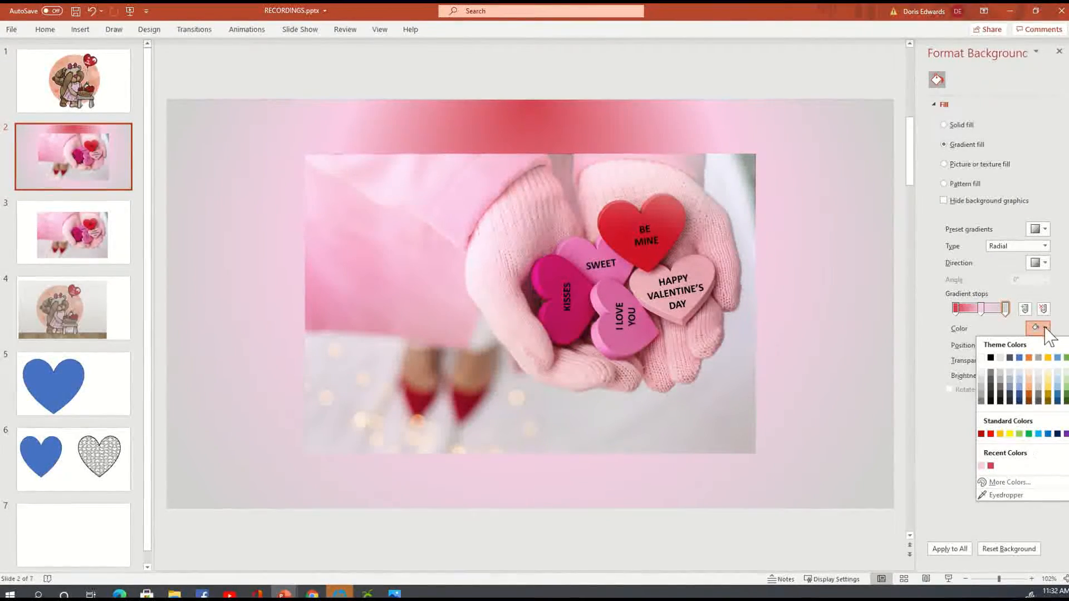
left_click(1019, 496)
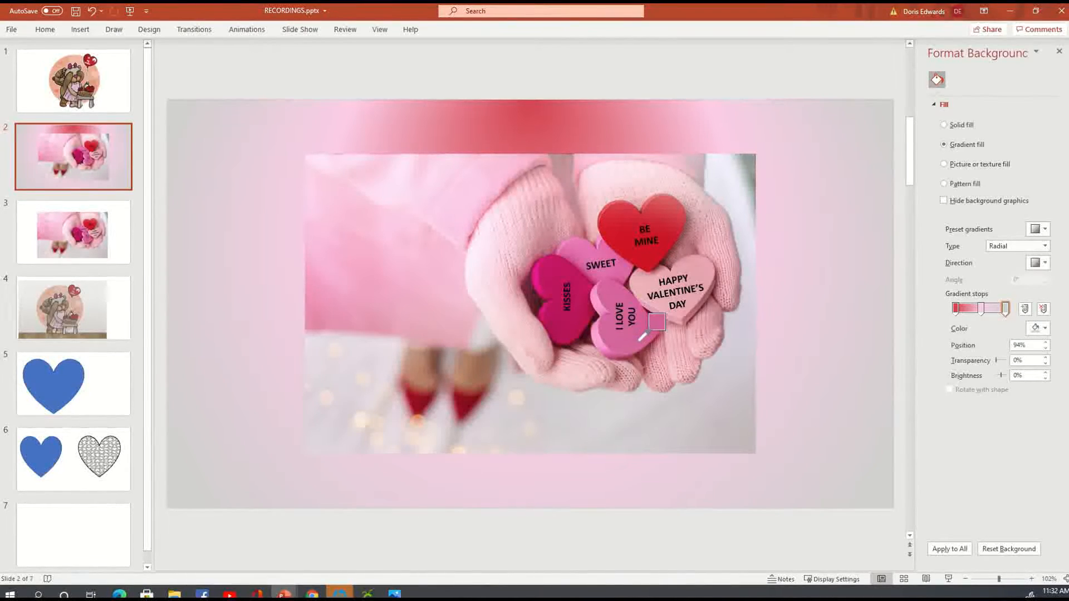
left_click(580, 322)
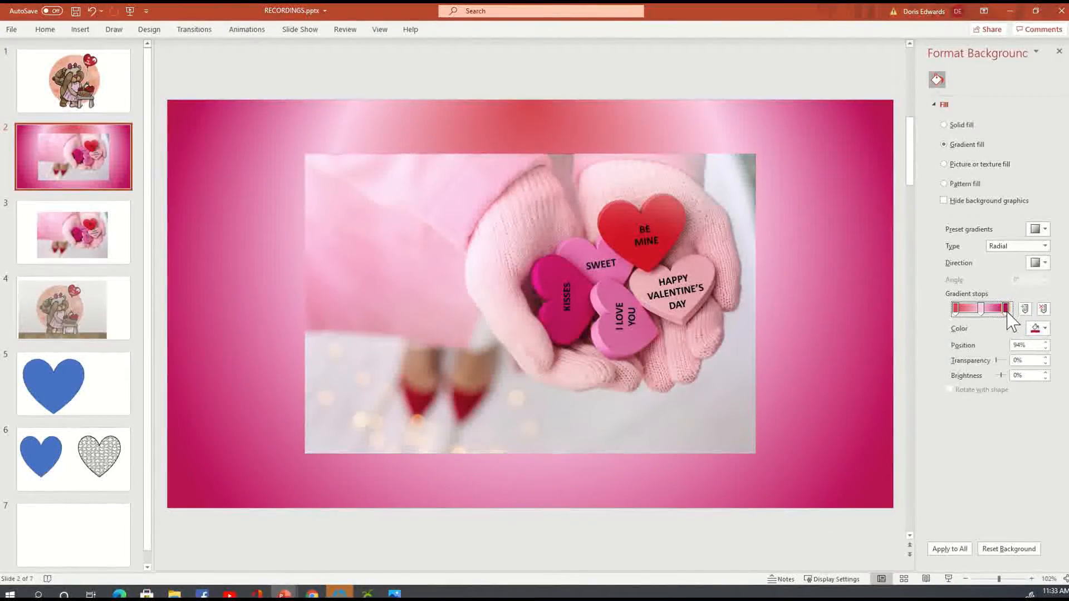
Recolor the last gradient stop with the pale pink sampled from the glove just above the red heart
left_click(1038, 330)
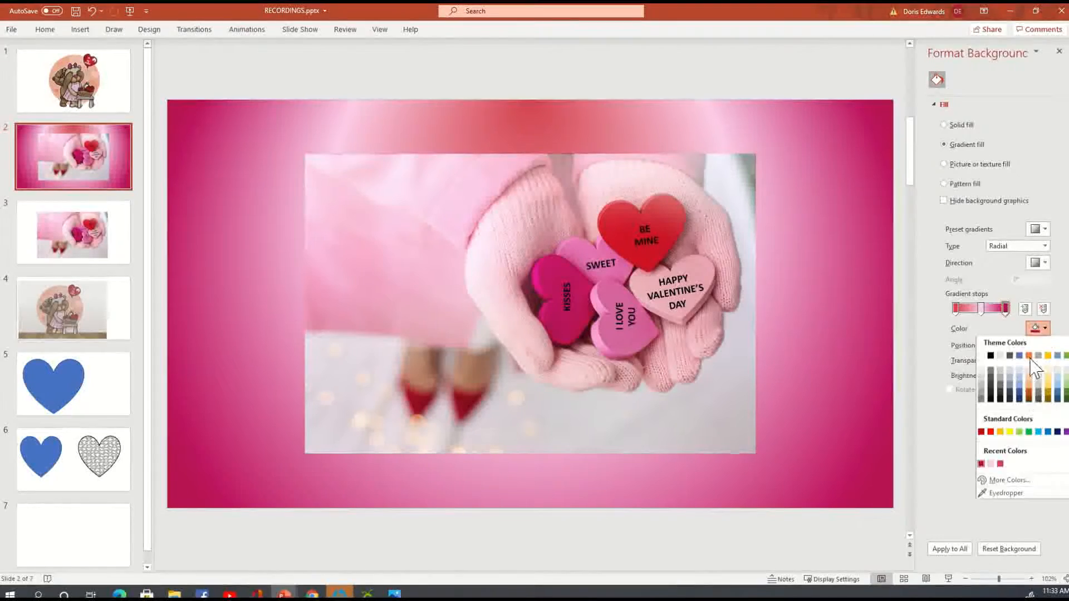
left_click(1016, 493)
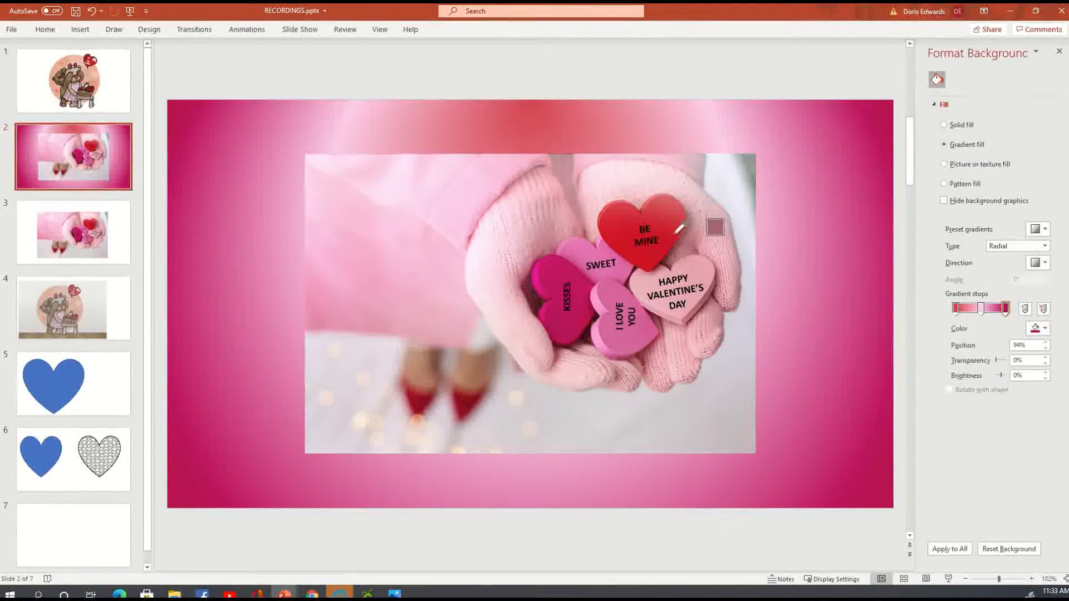
left_click(628, 188)
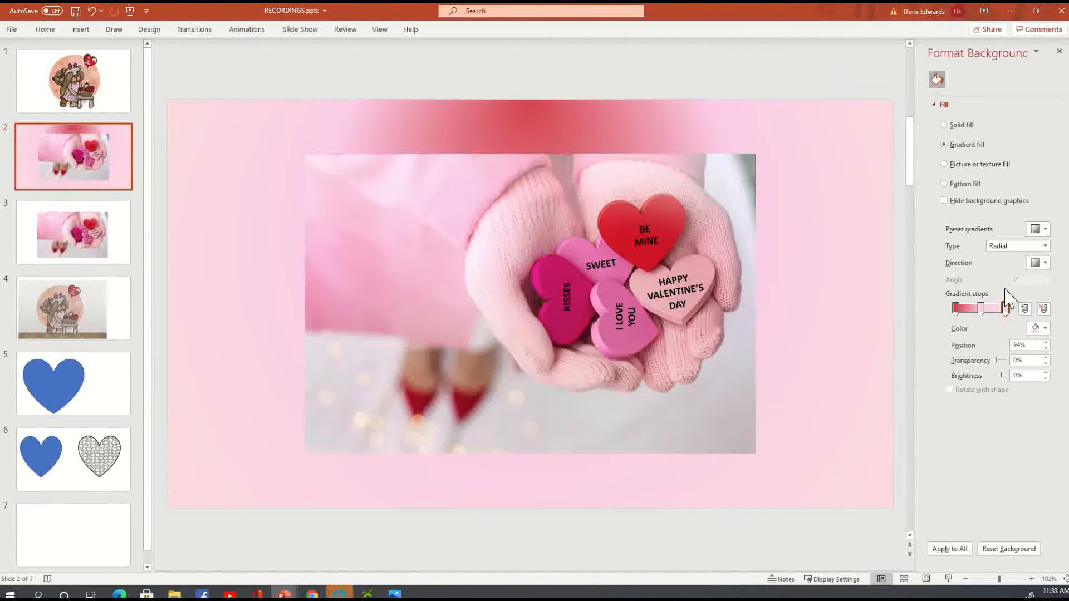
Recolor the last gradient stop with the pink sampled from the HAPPY VALENTINE'S DAY heart and select the grouped photo
left_click(1039, 328)
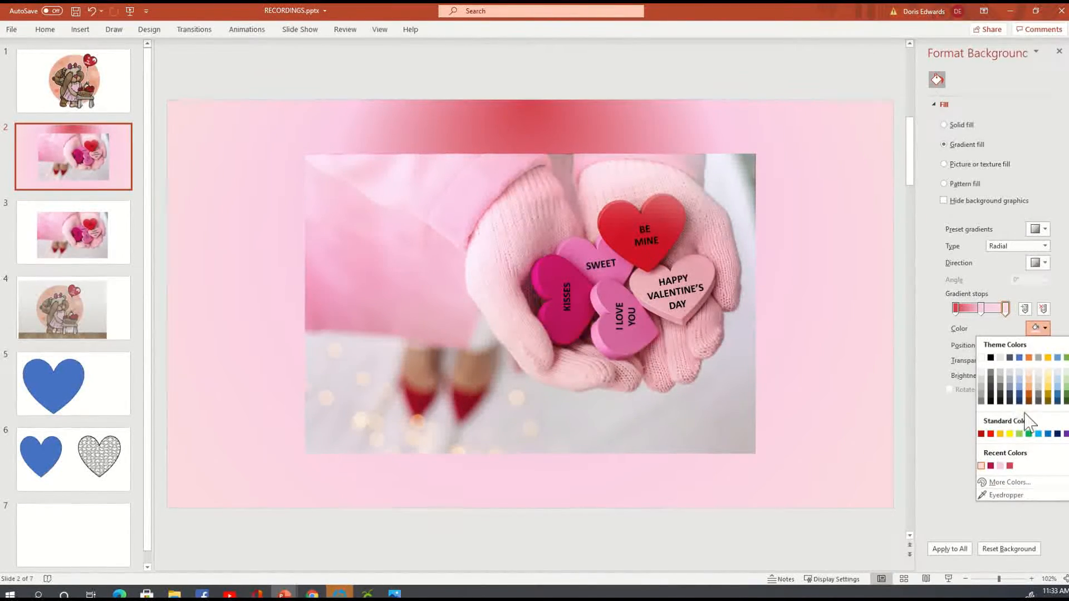
left_click(1024, 497)
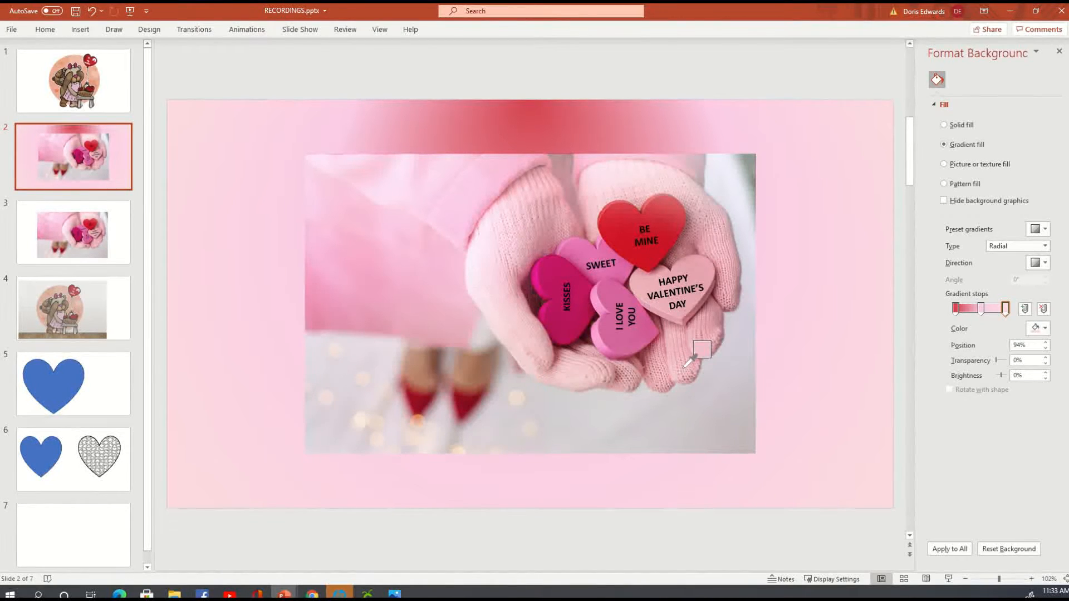
left_click(689, 305)
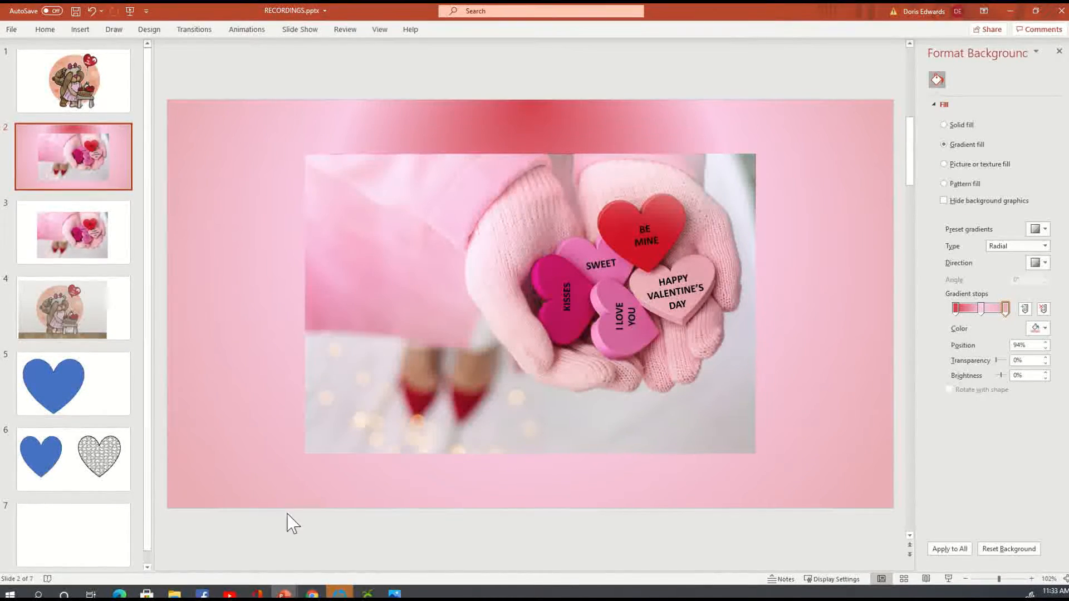
left_click(414, 166)
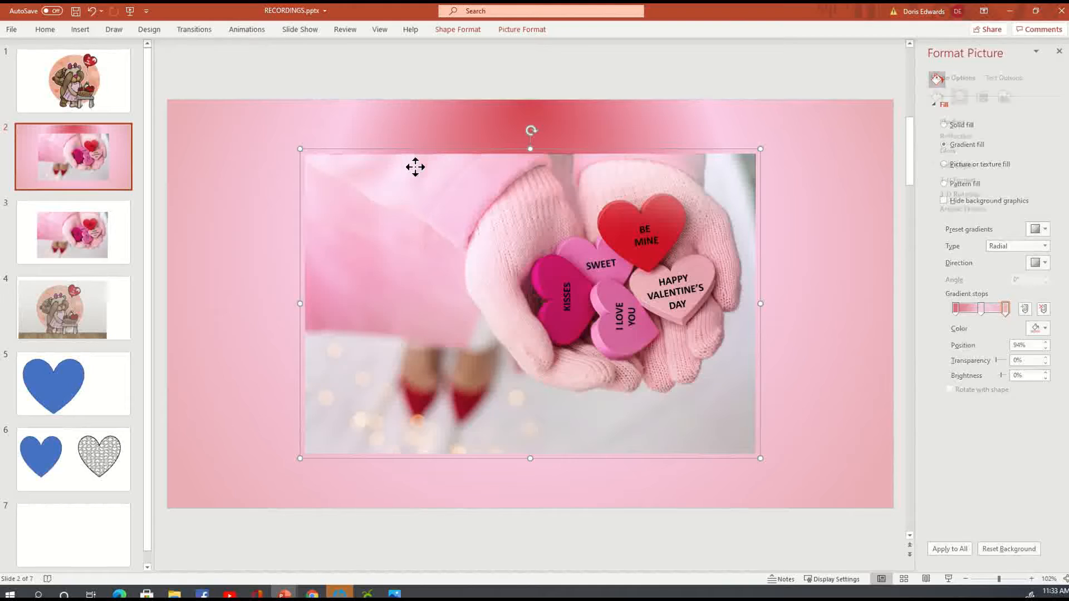
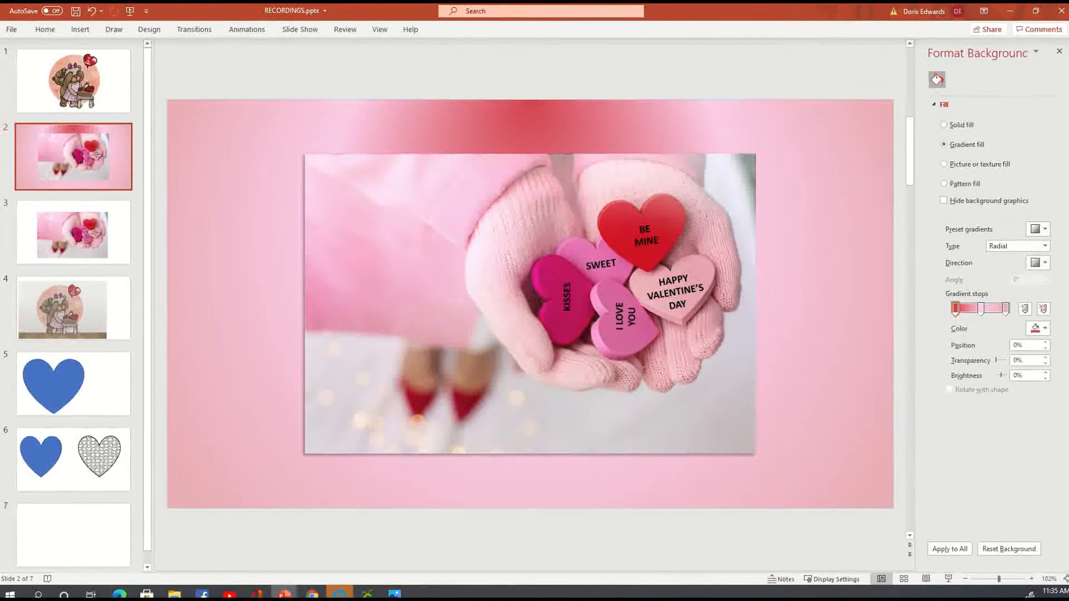
Insert a blank slide after slide 1 and paste the copied image of the pink-background hearts design onto it
left_click(111, 98)
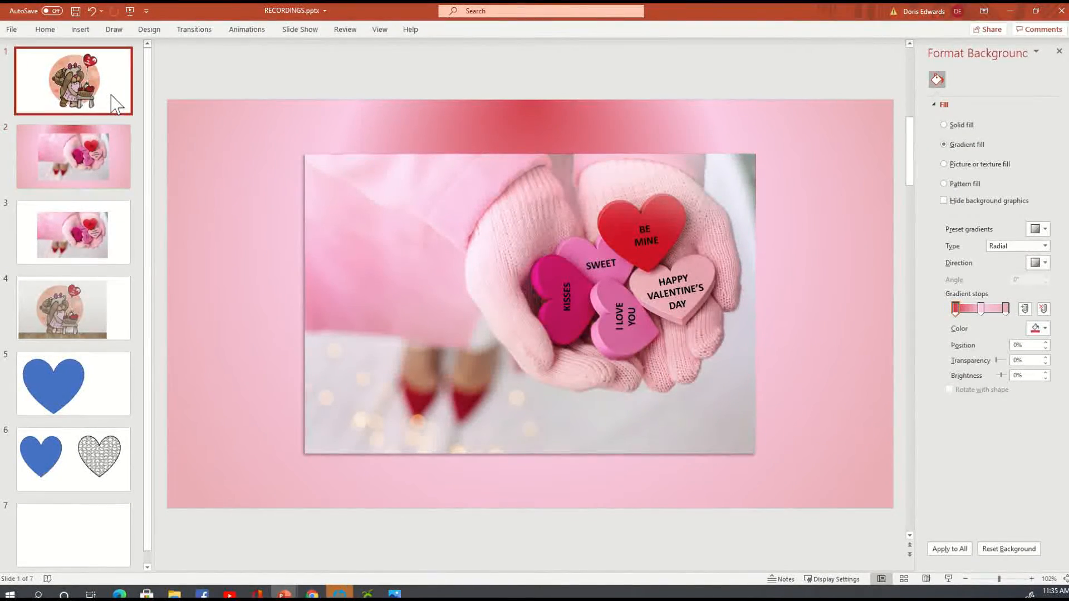
right_click(113, 95)
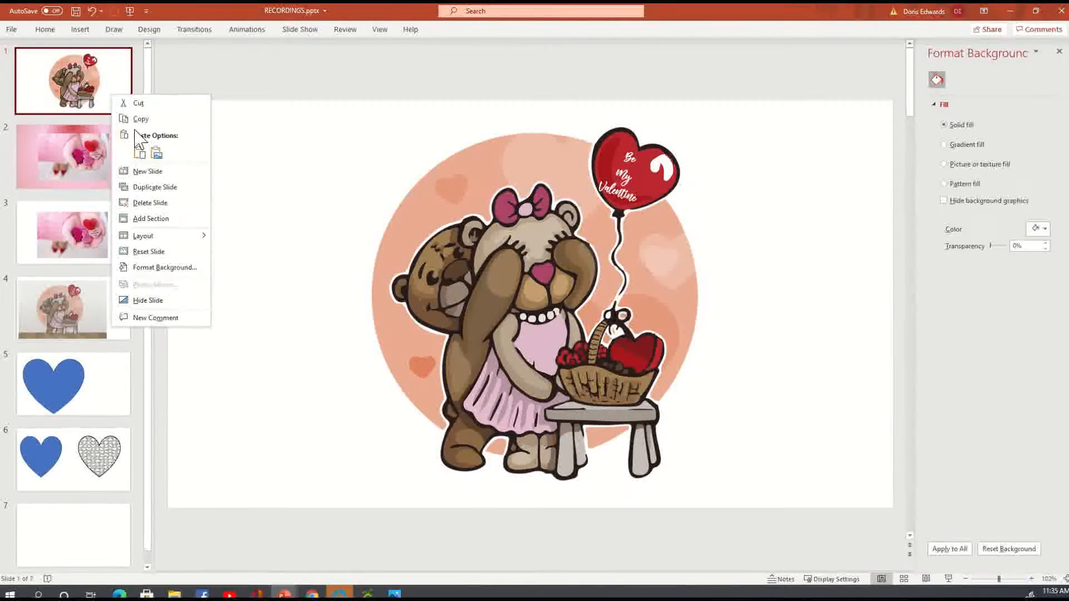
left_click(169, 171)
right_click(284, 224)
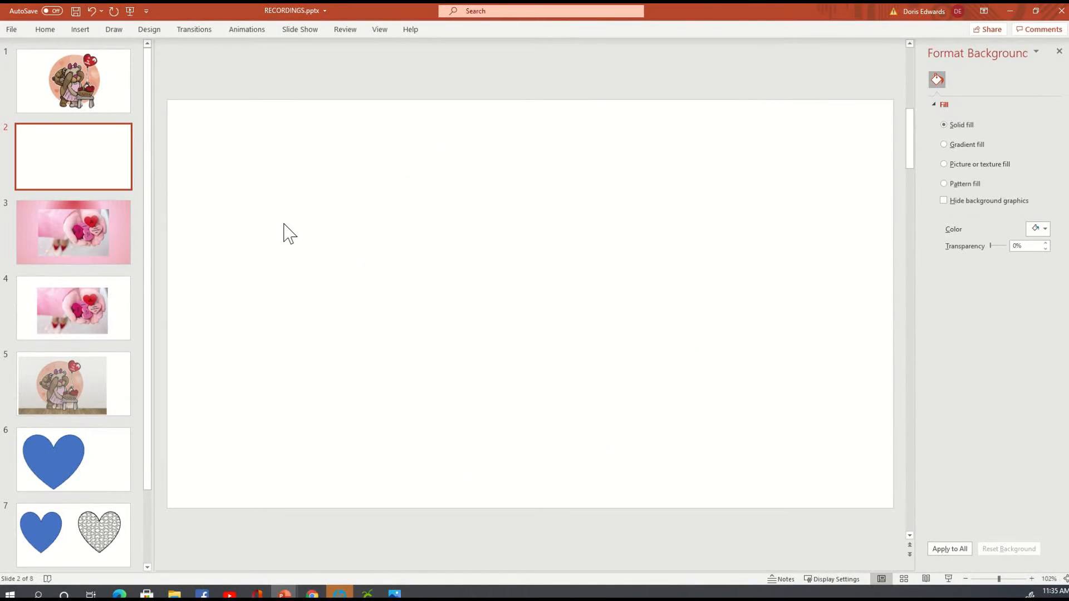
left_click(309, 247)
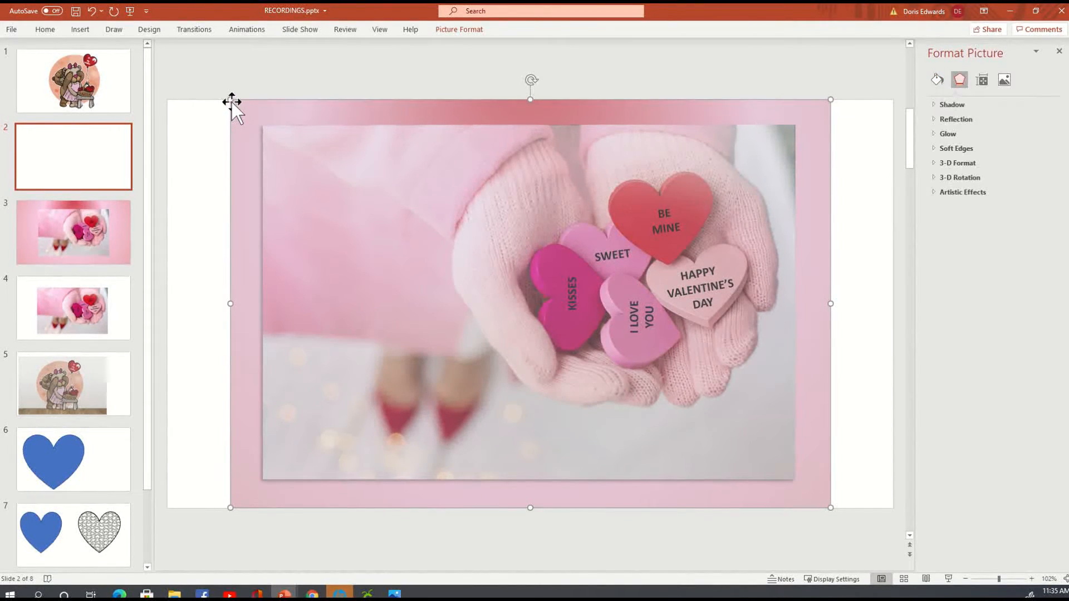
Shrink the pasted image from its upper-left corner and move it toward the left side of the new slide 2
left_click_drag(230, 100, 348, 182)
left_click_drag(572, 312, 431, 258)
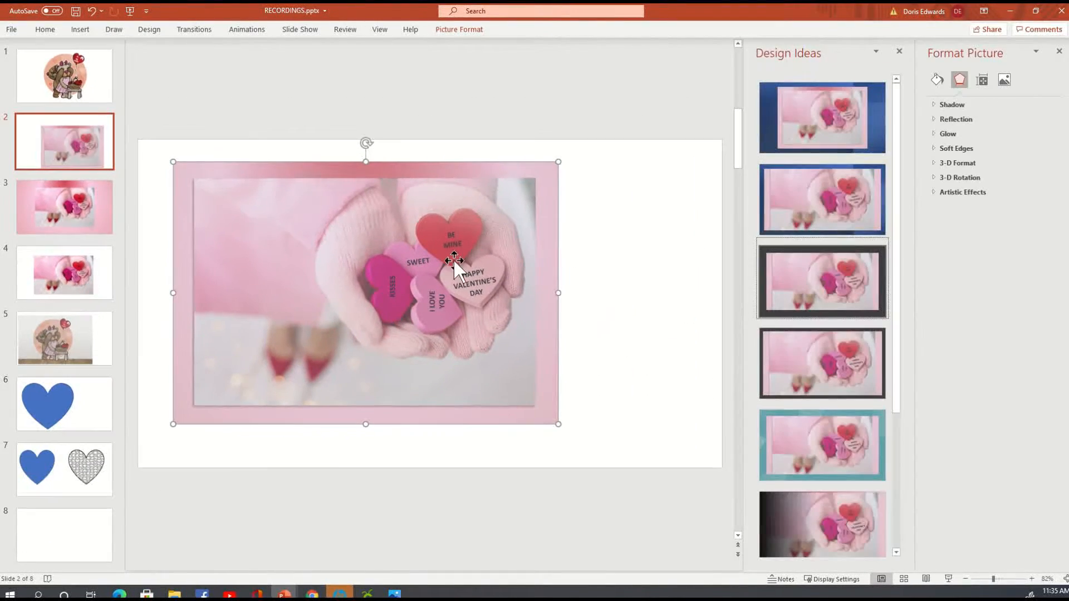
Save the pasted pink-background hearts image as a PNG picture named VD IMAGE 2 in the valentines folder
right_click(317, 190)
left_click(375, 347)
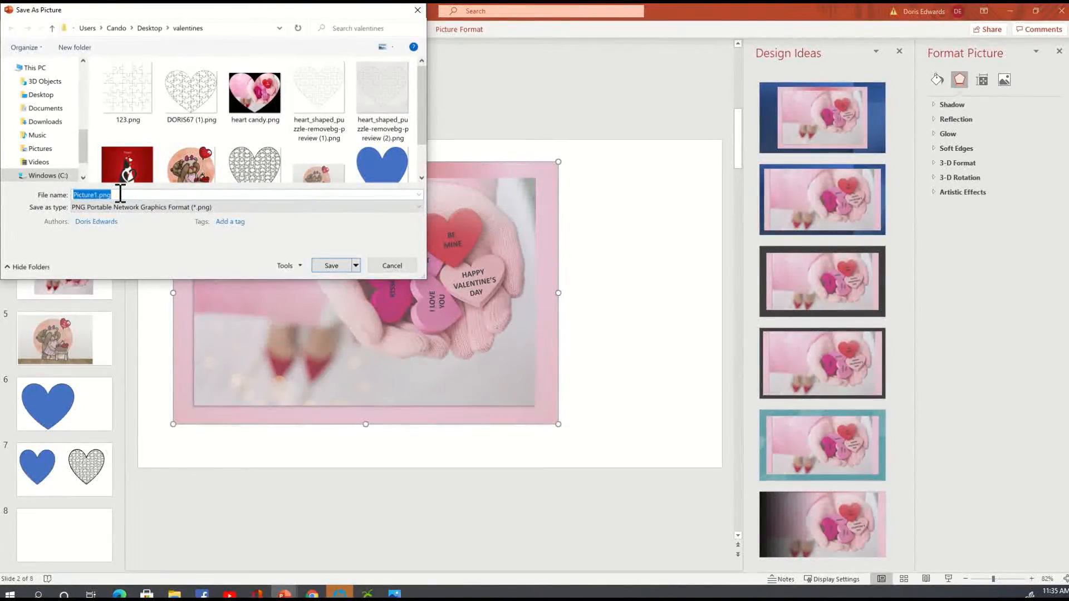
type("VD IMAGE 2")
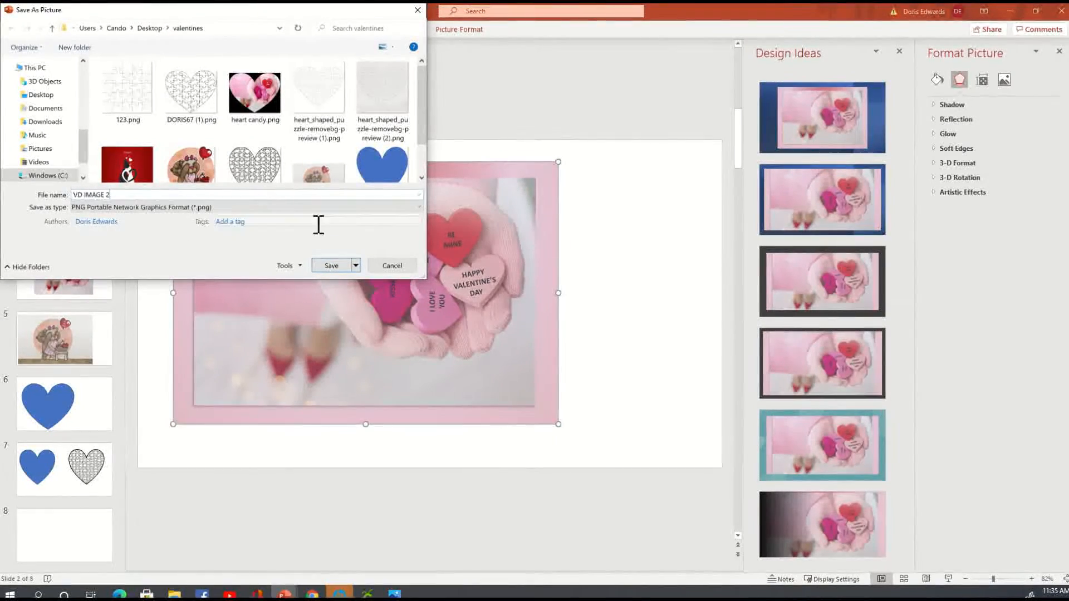
left_click(332, 265)
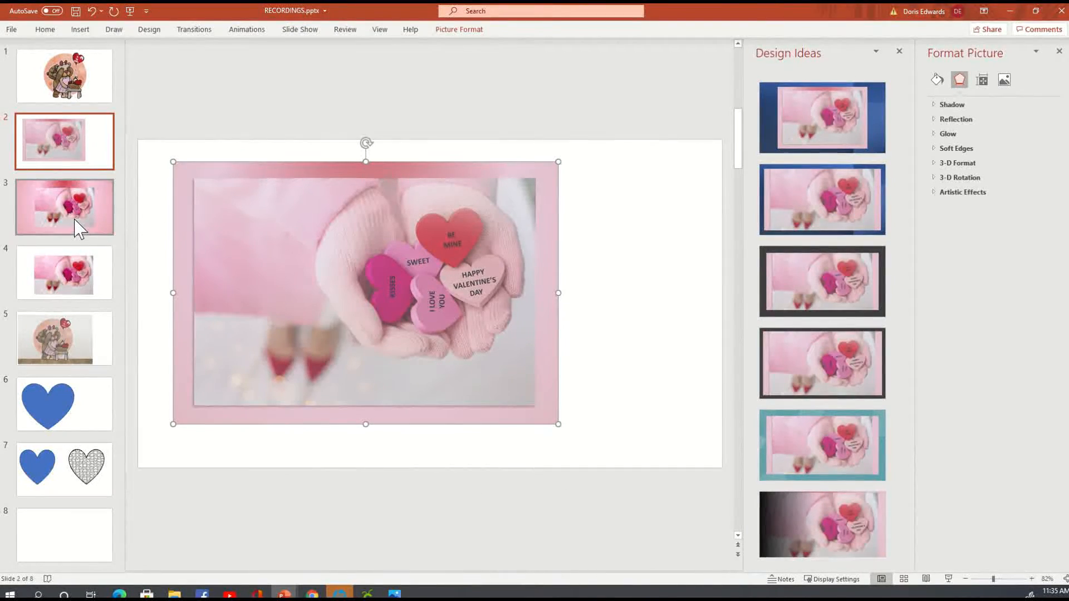
left_click(67, 151)
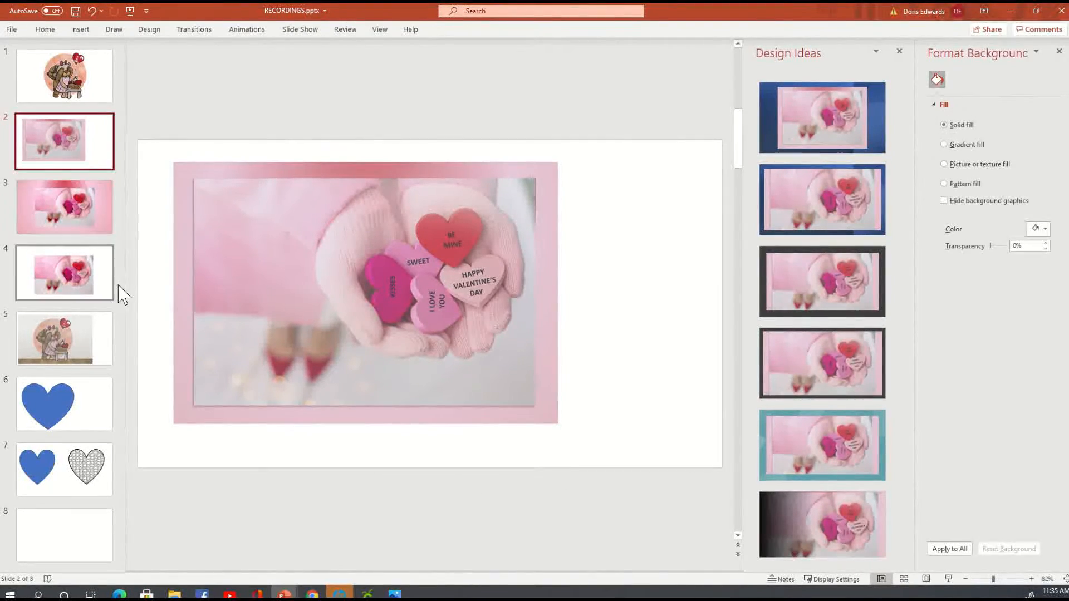
left_click(71, 359)
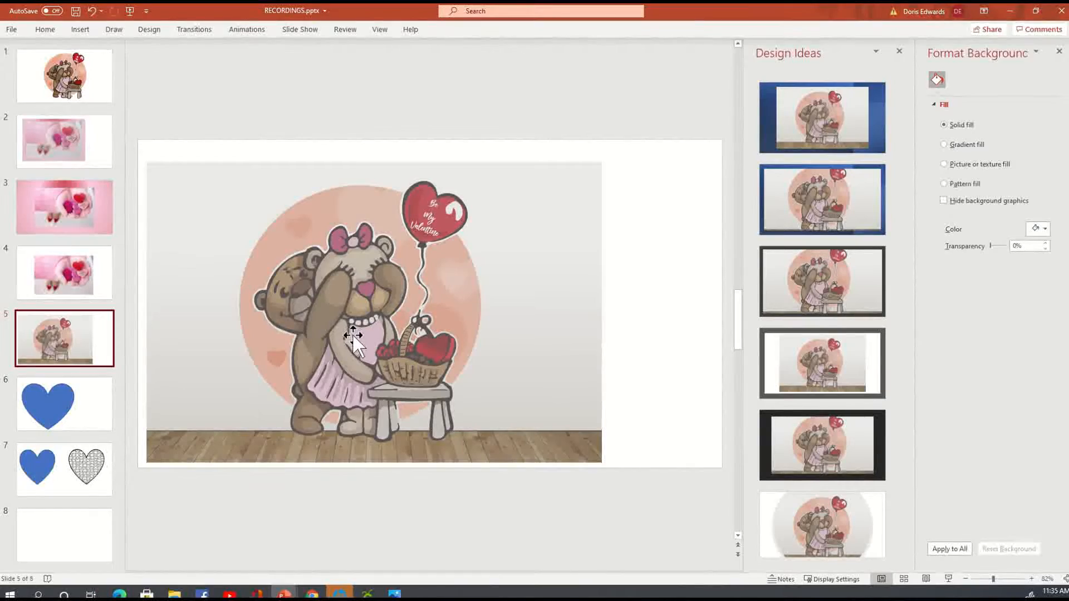
left_click(81, 295)
left_click(76, 224)
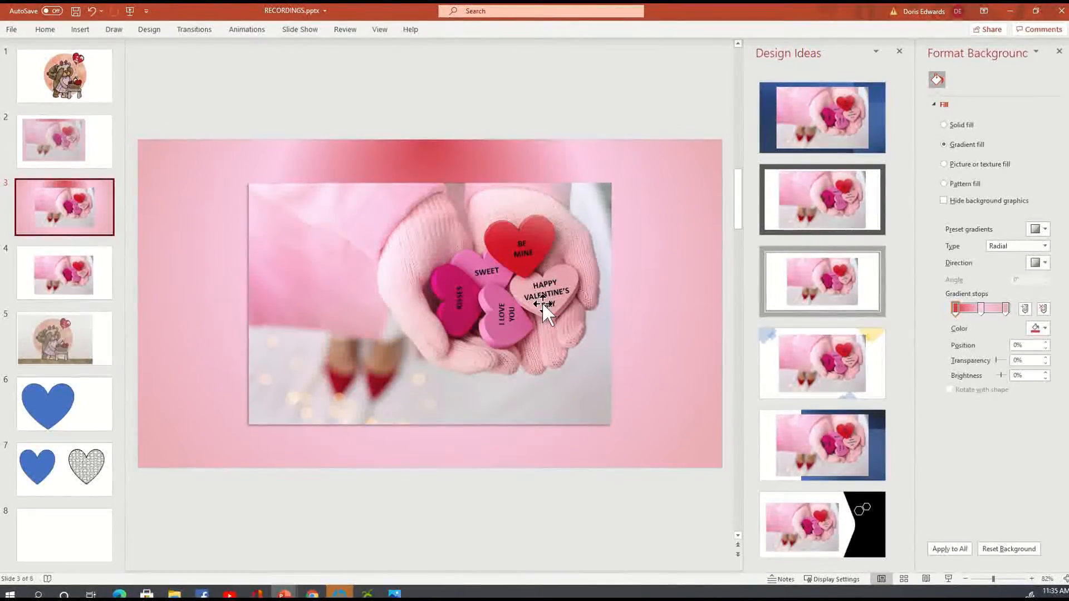
left_click(76, 328)
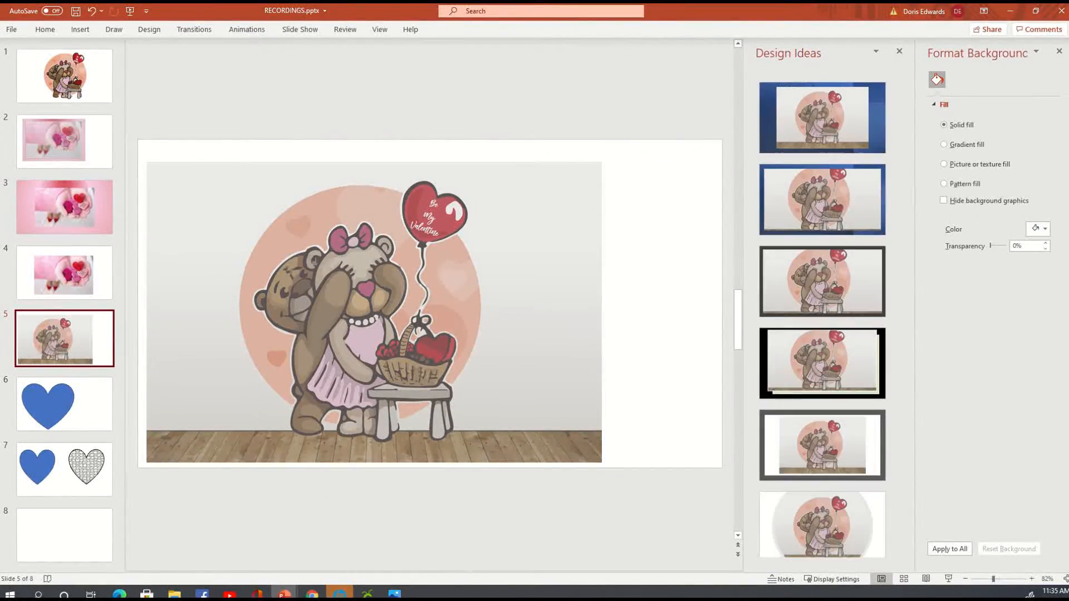
Switch to Cricut Design Space and maximize its window with the empty canvas
left_click(394, 595)
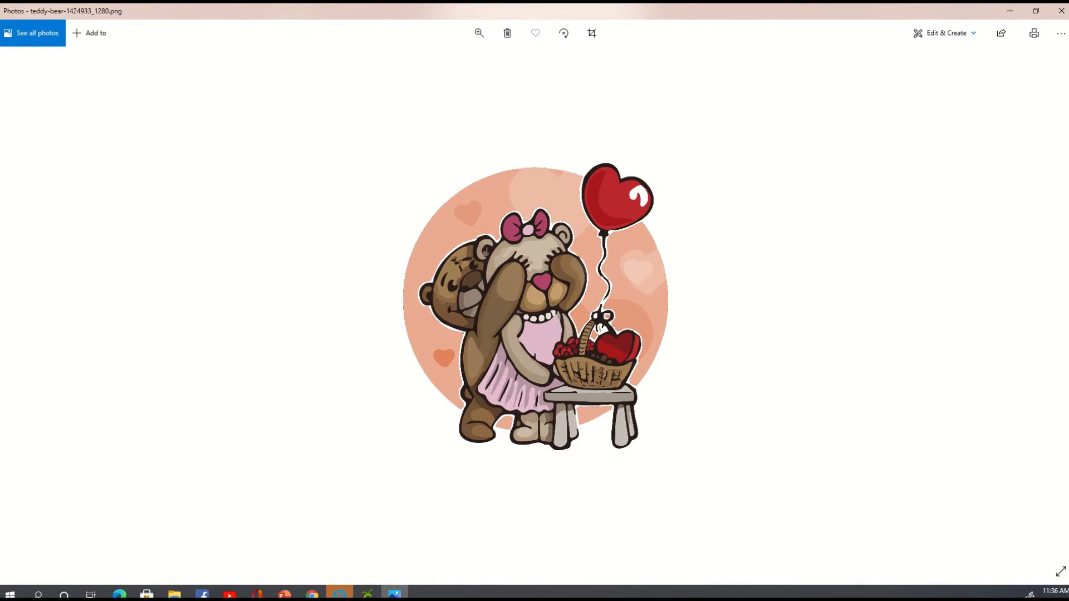
left_click_drag(0, 83, 746, 233)
left_click_drag(969, 259, 425, 96)
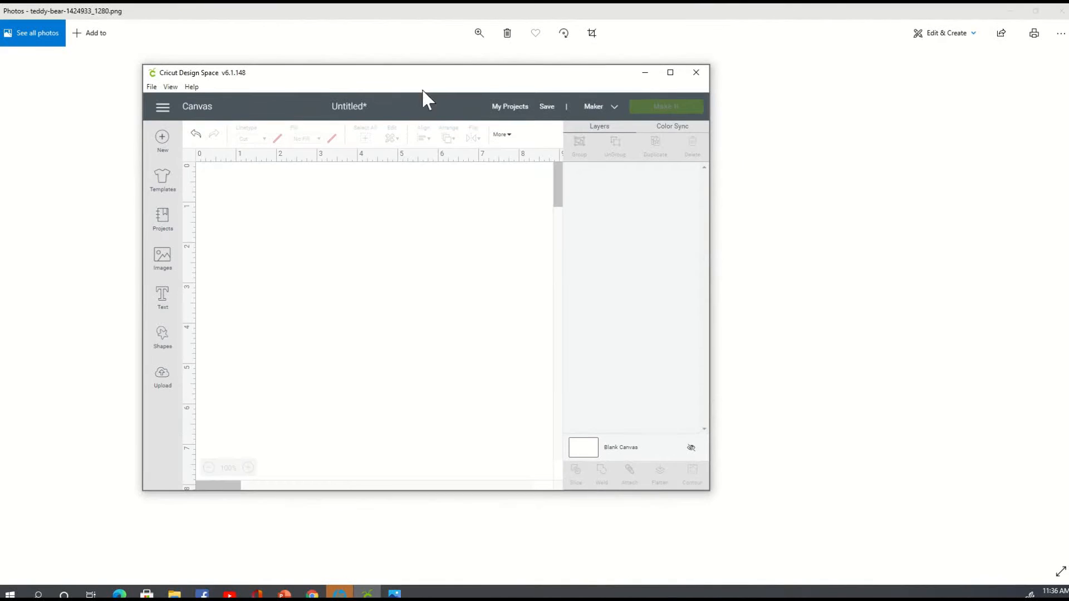
left_click(670, 72)
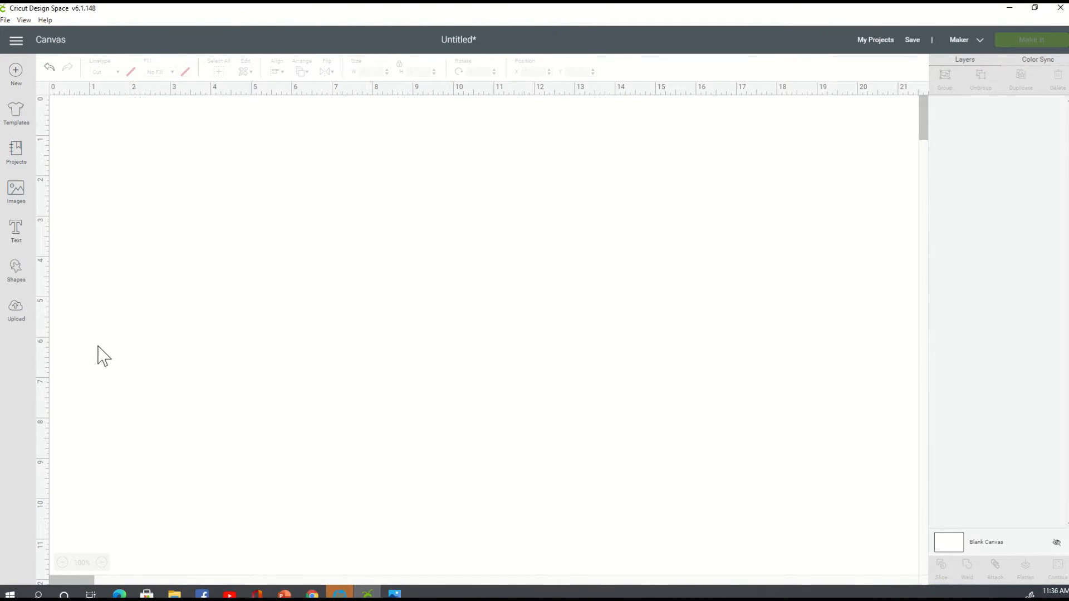
Start a new image upload and open vd image 1.png from the valentines folder on the desktop
left_click(16, 315)
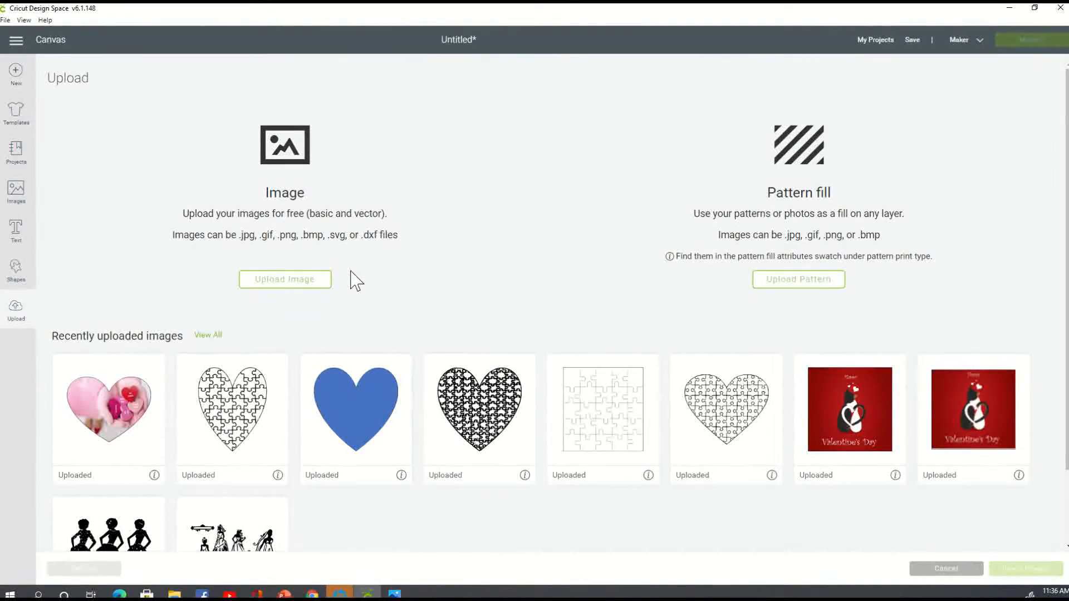
left_click(278, 280)
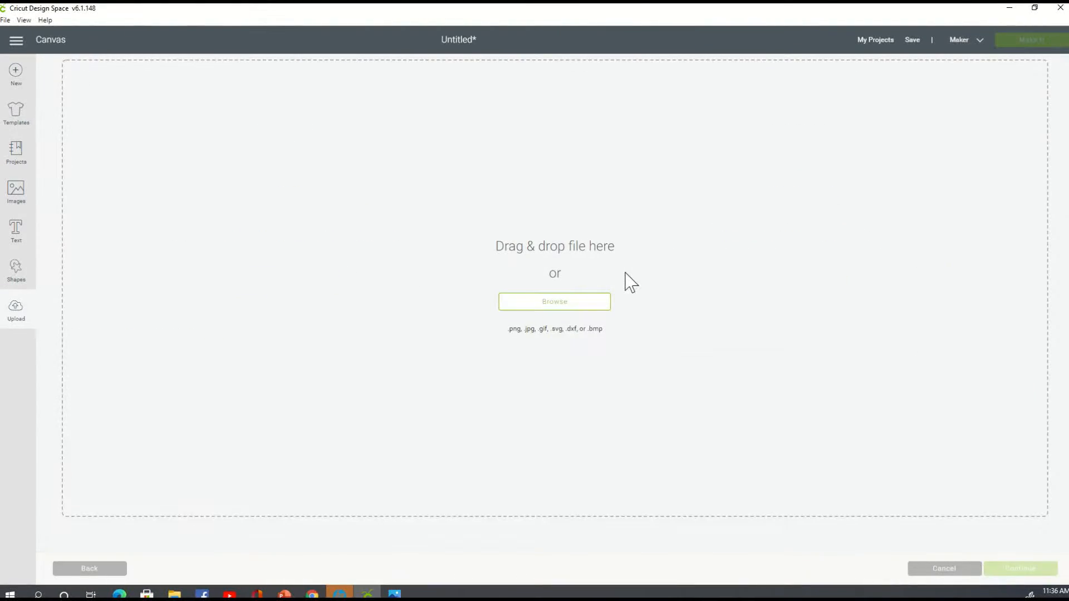
left_click(540, 302)
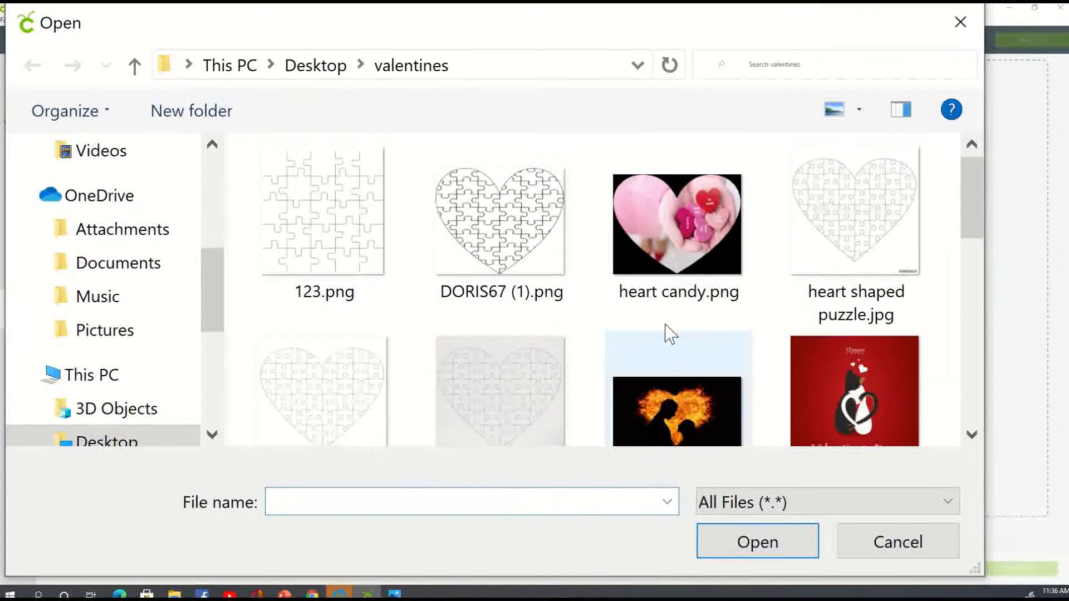
scroll(529, 270, "down", 5)
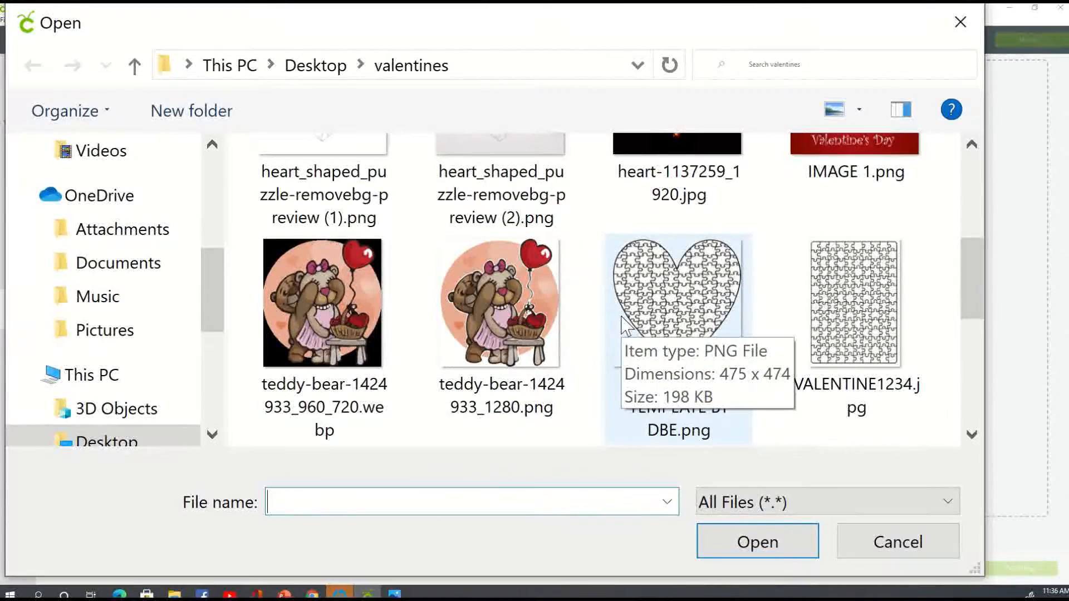
scroll(624, 323, "down", 5)
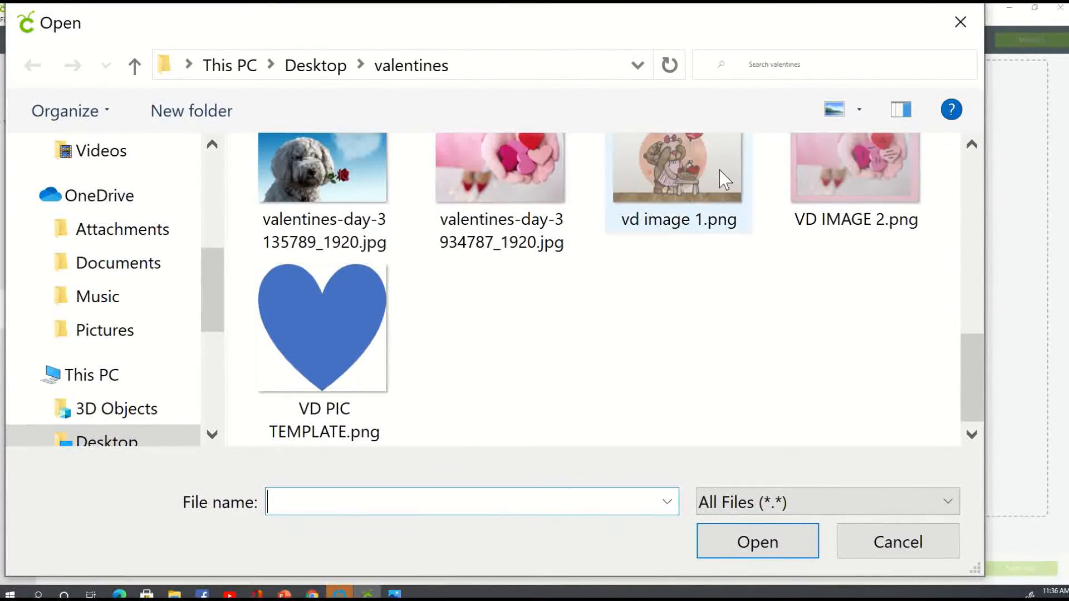
left_click(712, 172)
left_click(740, 540)
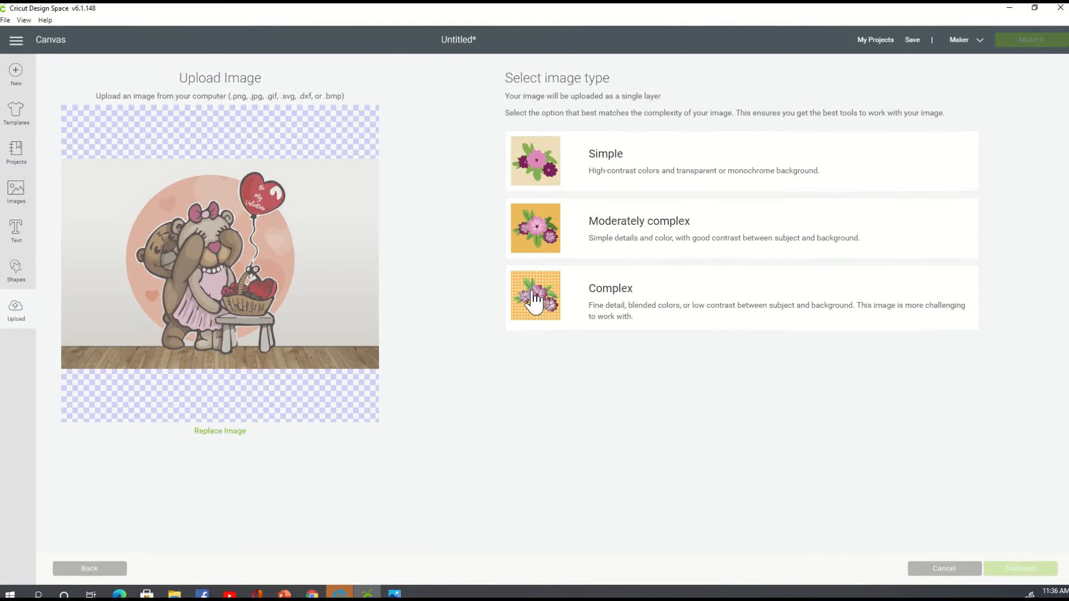
Set the image type to Complex, keep the whole background, and save it as a Print Then Cut image named vd image 1
left_click(534, 300)
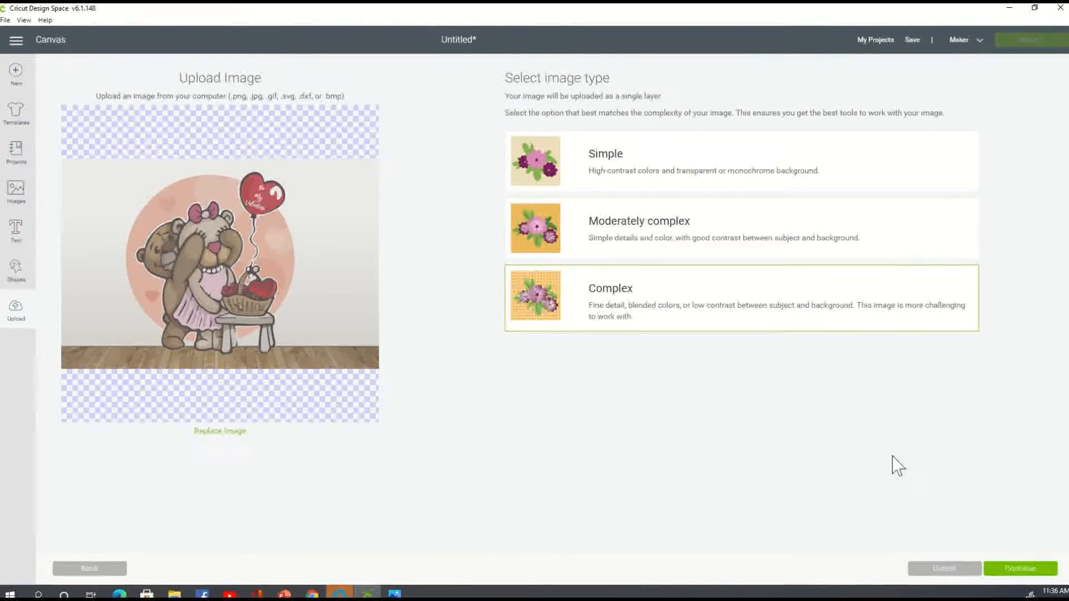
left_click(1008, 577)
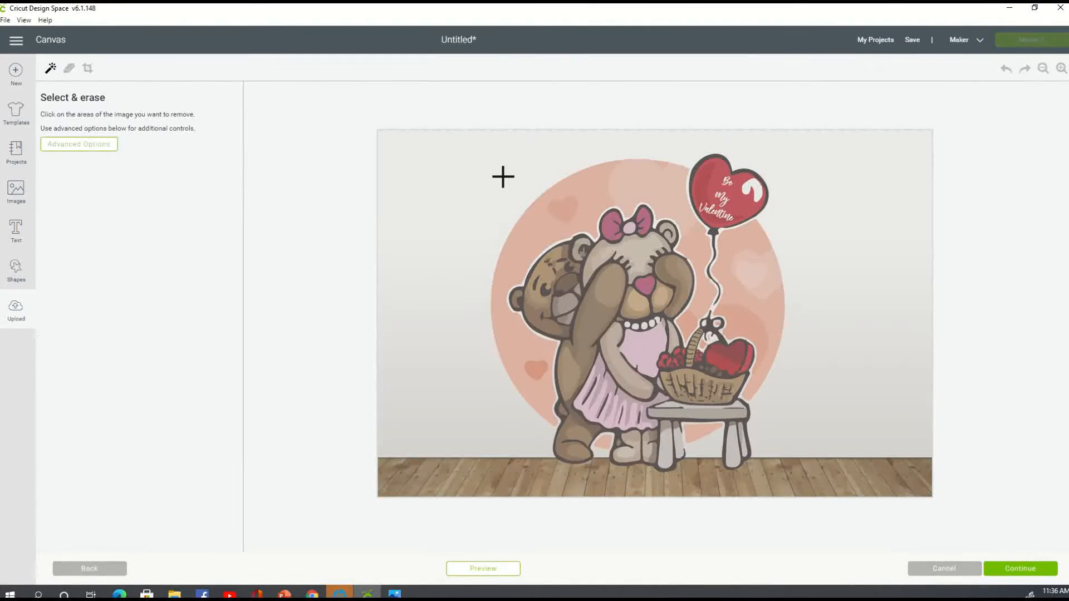
left_click(1029, 574)
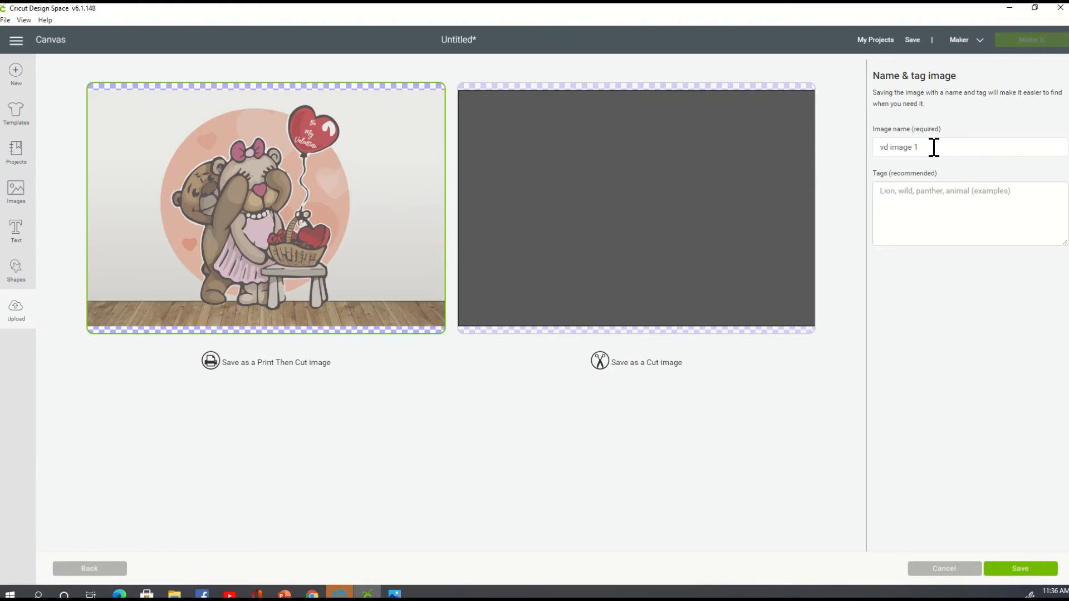
left_click_drag(932, 143, 848, 140)
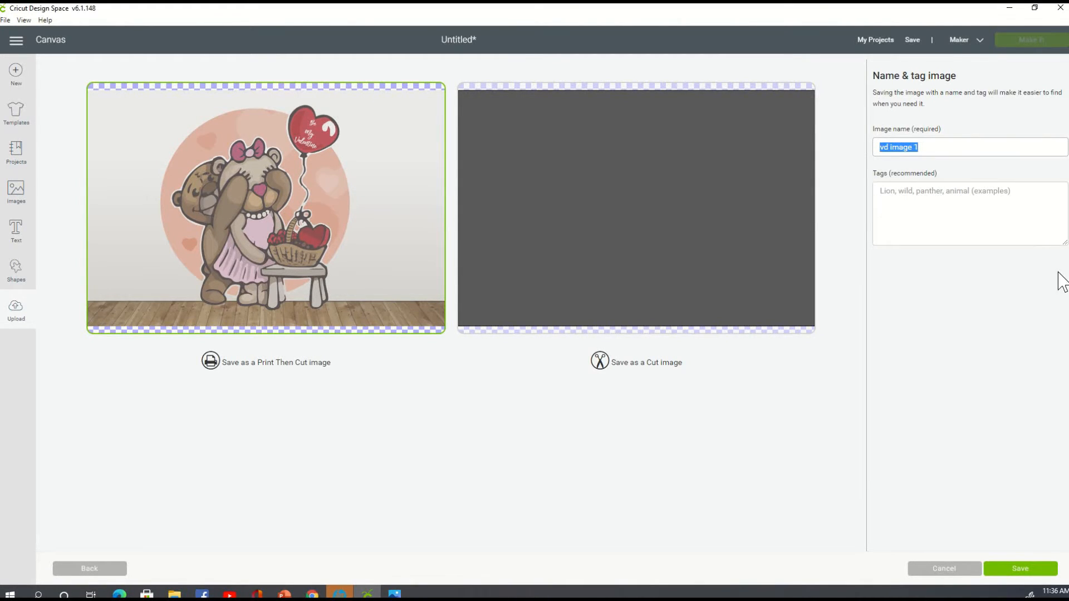
left_click(971, 192)
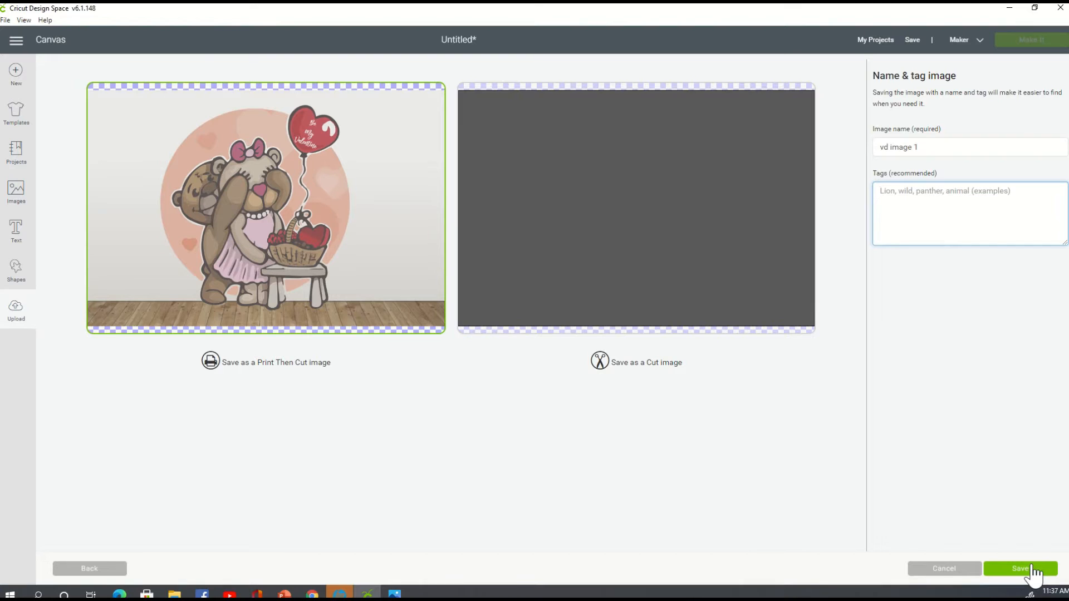
left_click(1030, 569)
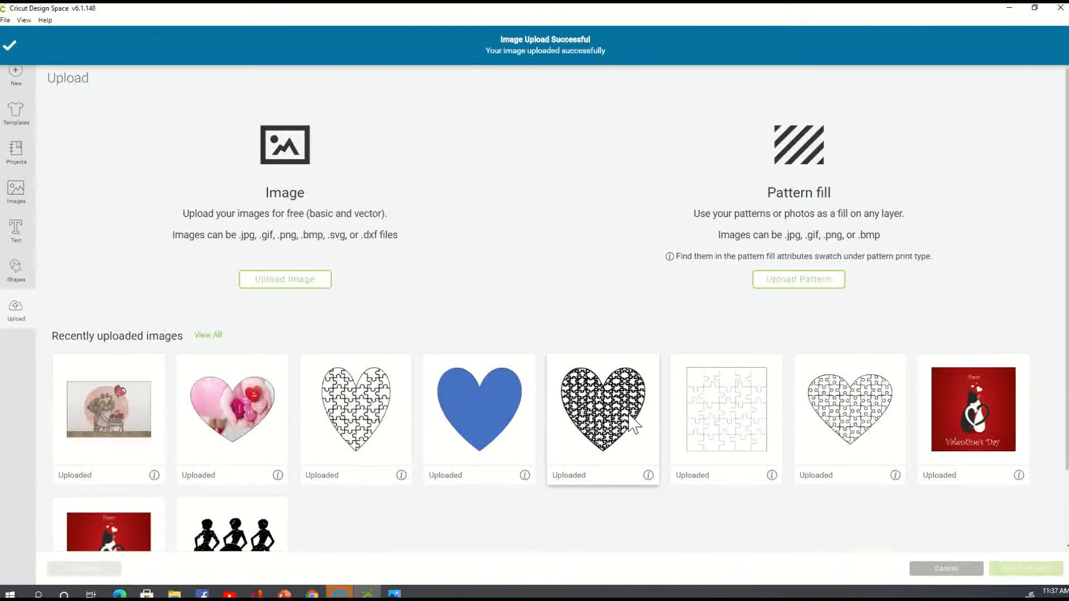
Insert the uploaded teddy bear image onto the canvas and deselect it
left_click(119, 410)
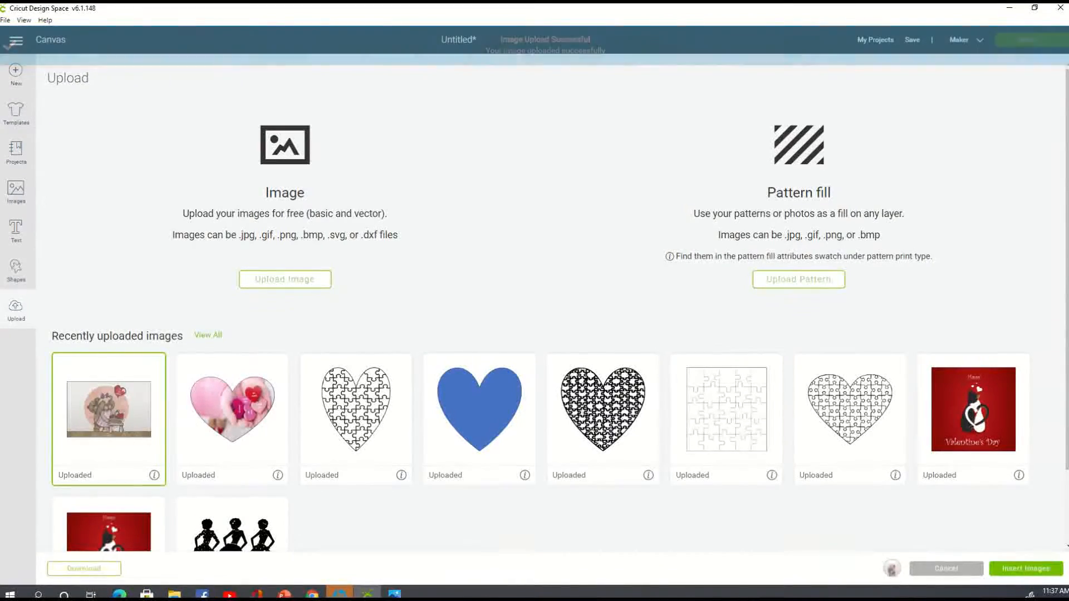
left_click(1041, 572)
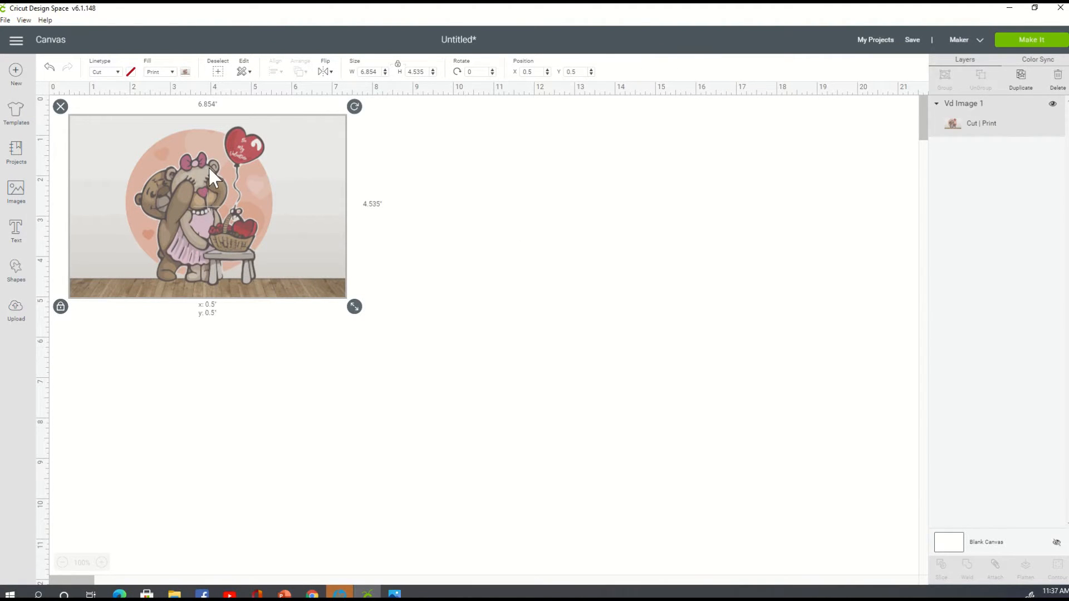
left_click(486, 218)
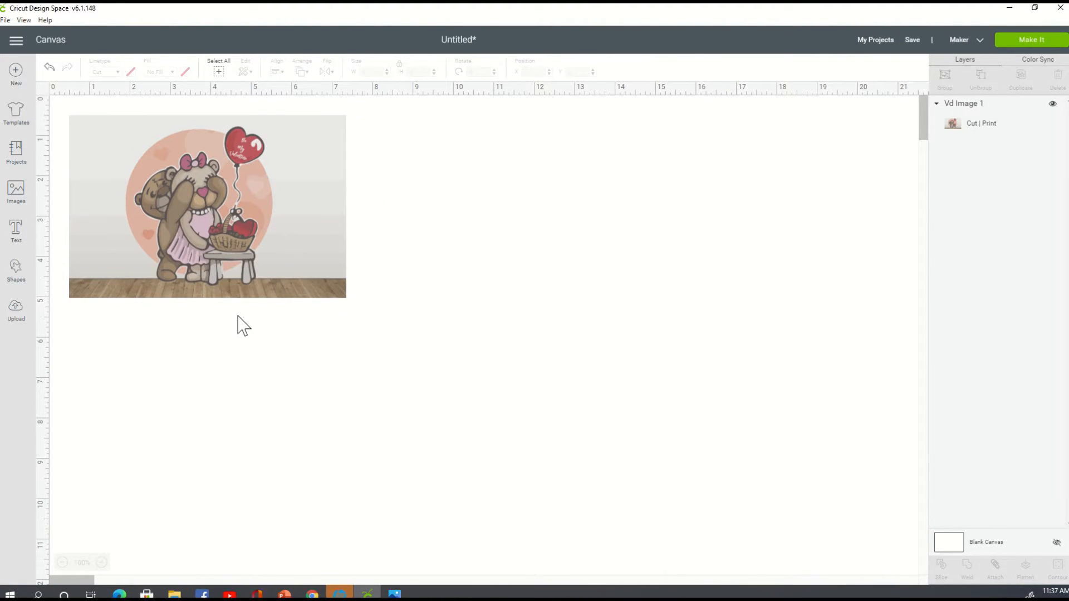
Find the rectangular jigsaw puzzle template with rounded corners among all uploaded images and insert it onto the canvas
left_click(19, 326)
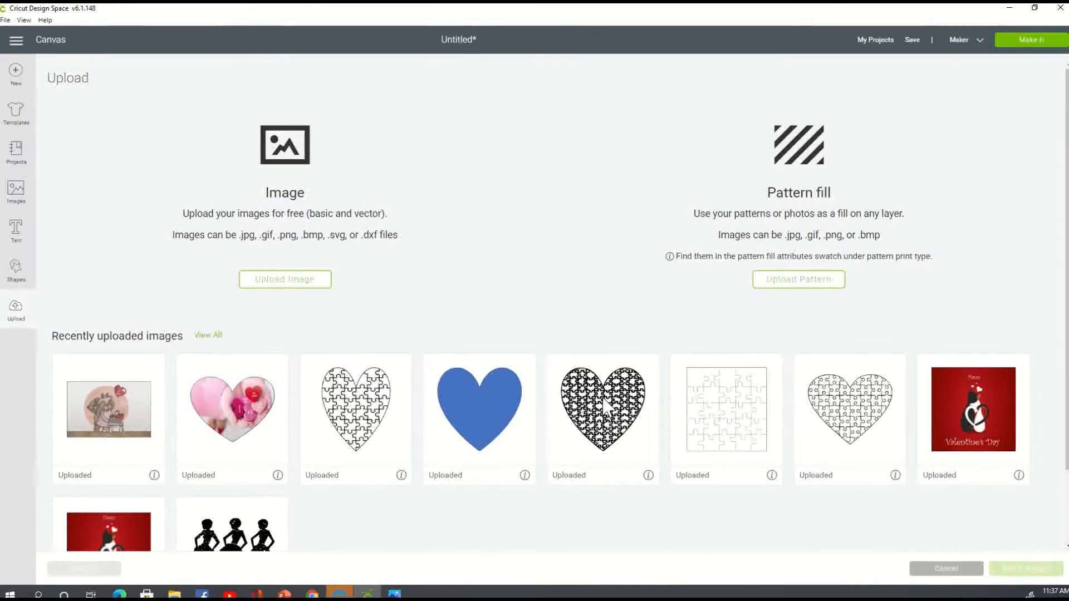
scroll(607, 409, "down", 3)
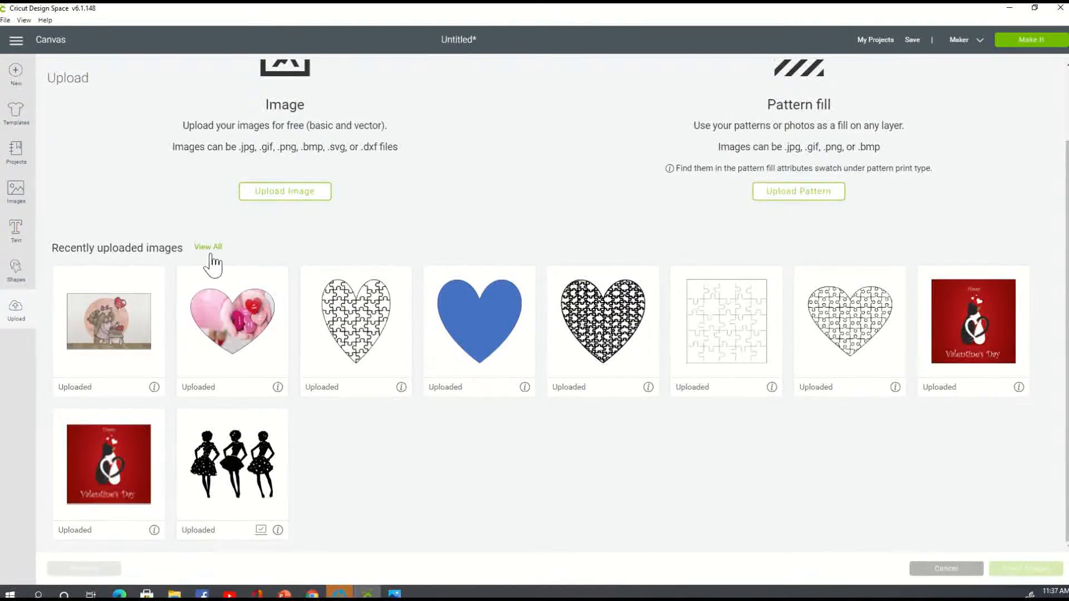
left_click(209, 249)
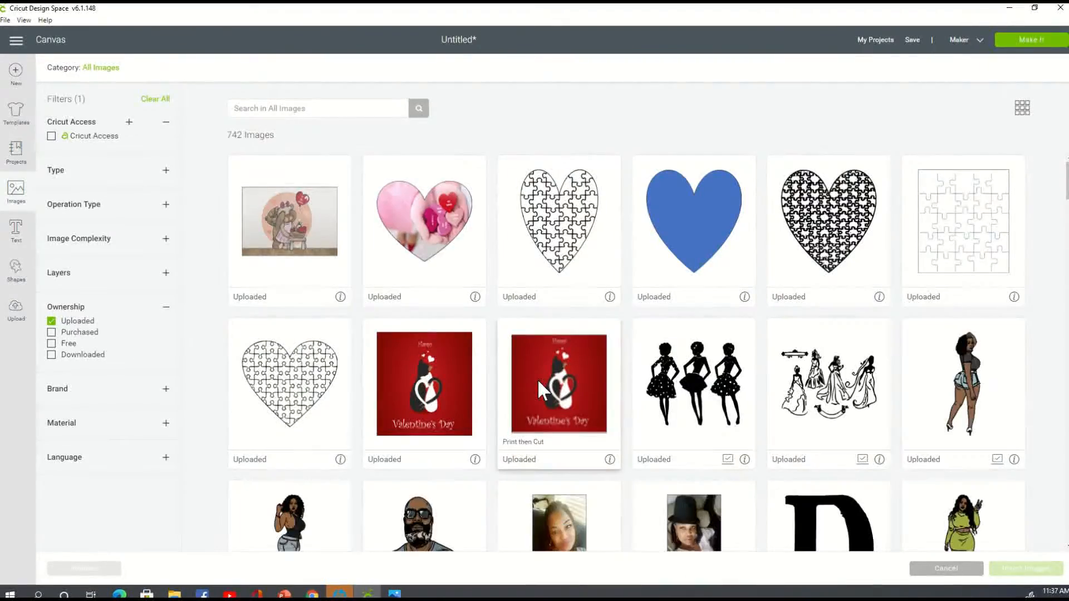
scroll(539, 382, "down", 10)
scroll(538, 390, "down", 15)
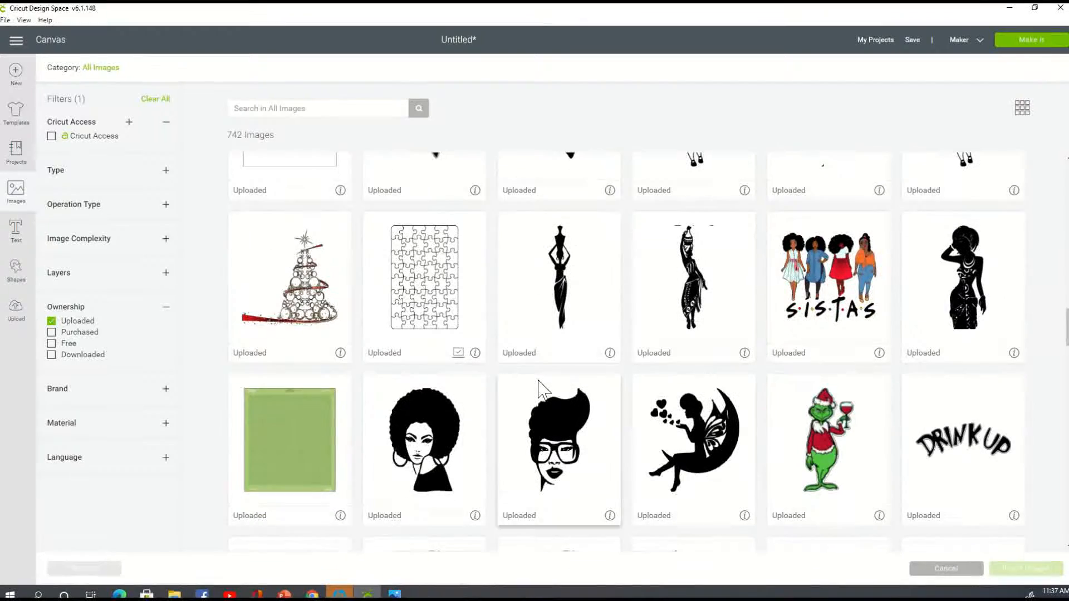
left_click(430, 279)
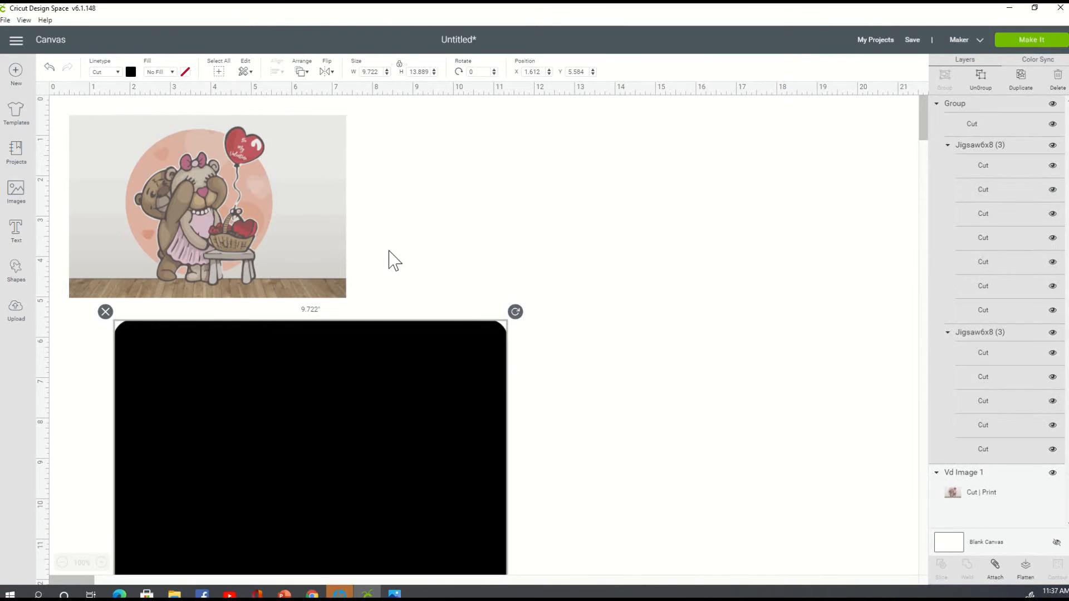
Move the puzzle template to the right of the teddy bear image and hide its solid black base layer
left_click_drag(381, 462, 627, 256)
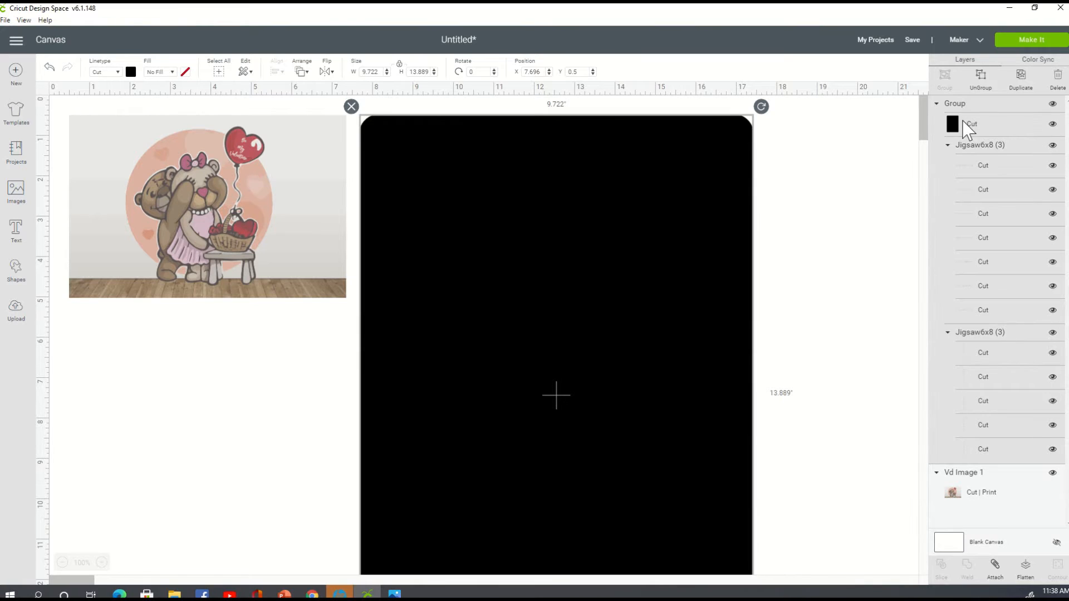
left_click(1052, 124)
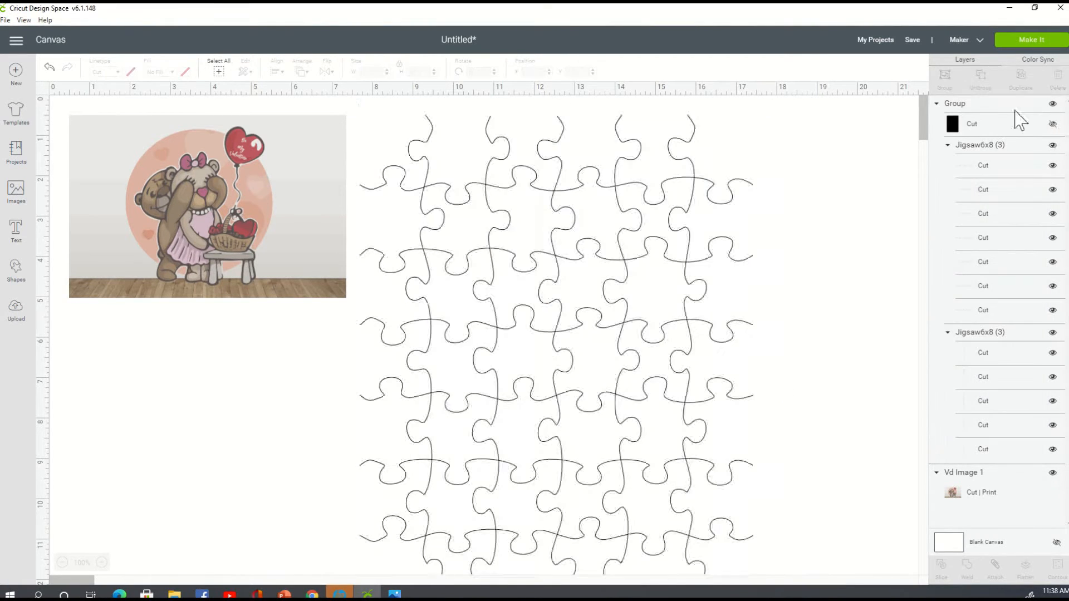
Shrink the puzzle template proportionally from its lower-right corner to about 7.49 by 10.70 inches
left_click(555, 189)
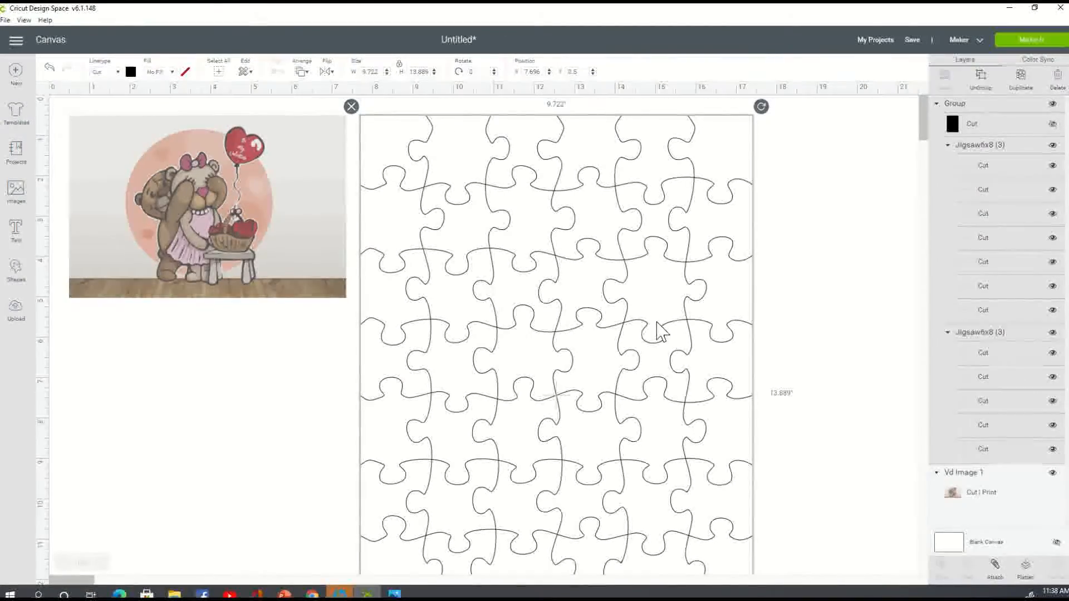
scroll(657, 331, "down", 5)
scroll(652, 346, "up", 1)
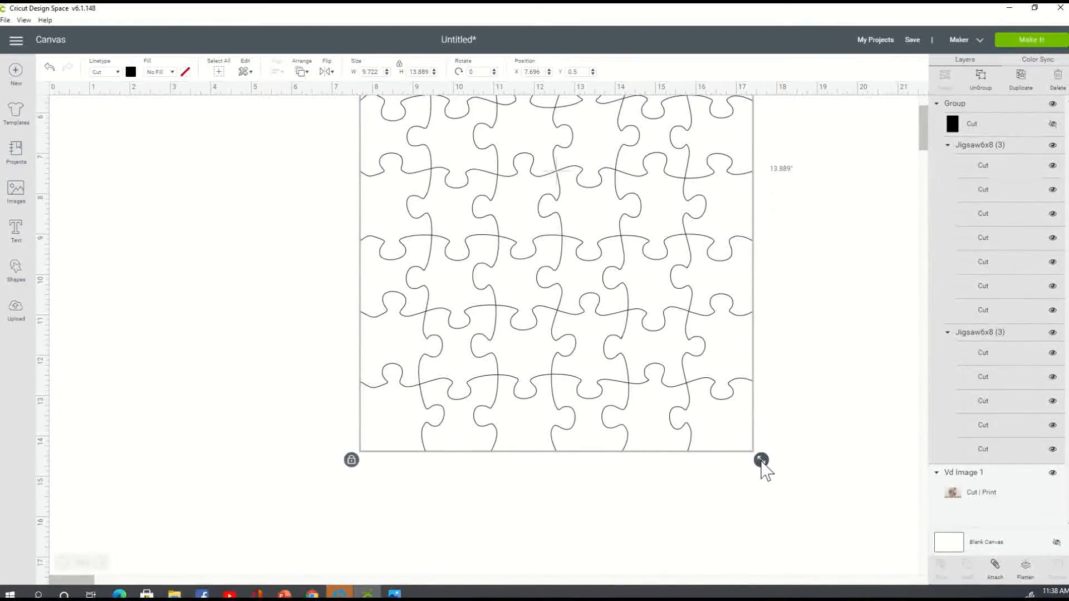
left_click_drag(761, 460, 673, 262)
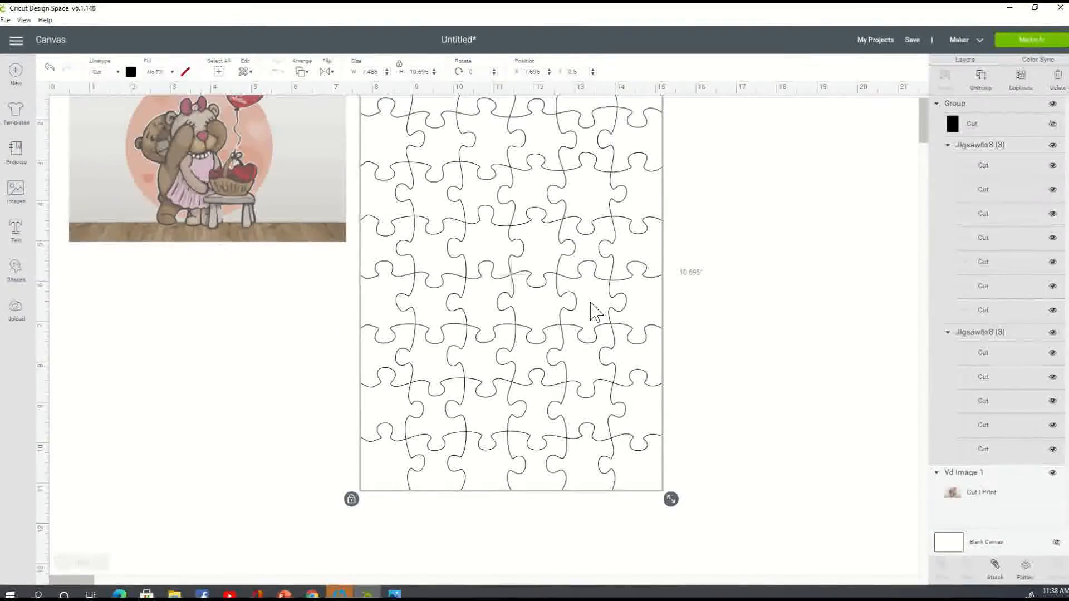
Shrink the puzzle template proportionally to about 6.39 by 9.13 inches
left_click_drag(671, 500, 641, 440)
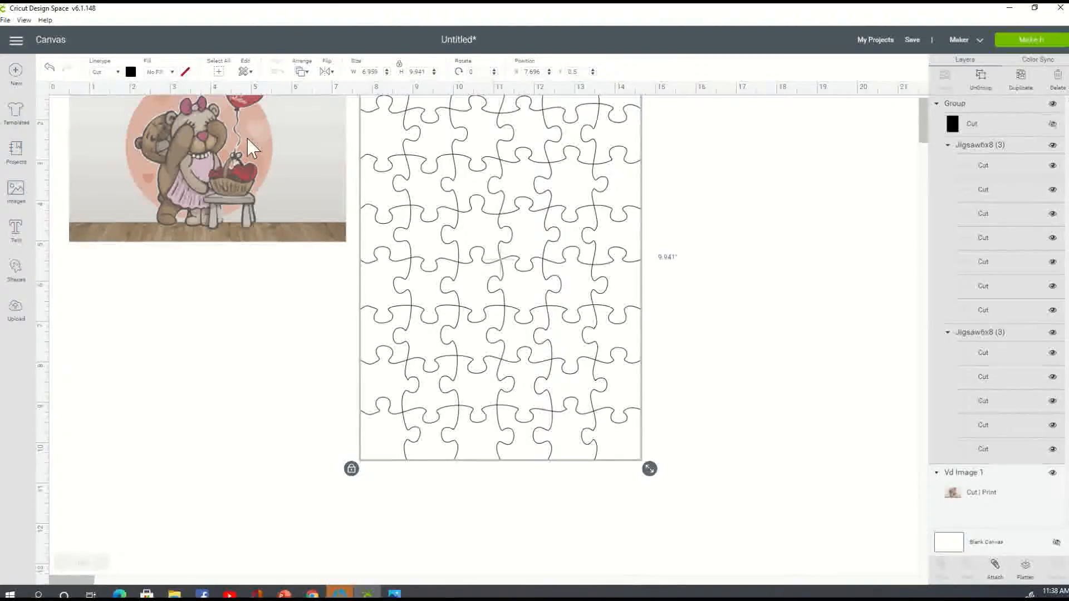
left_click(215, 238)
left_click(411, 315)
scroll(494, 284, "up", 2)
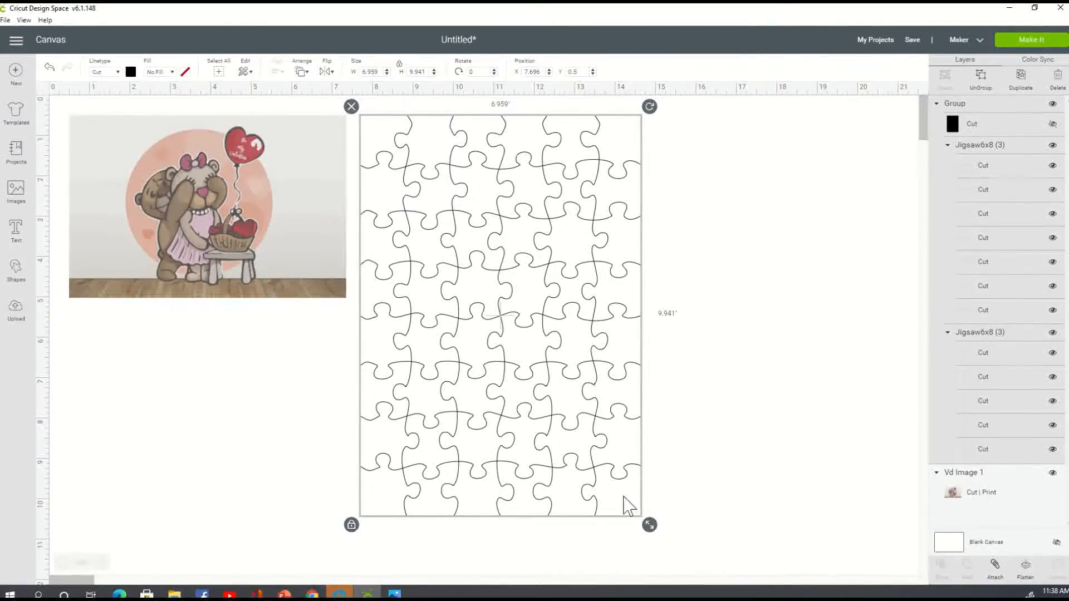
left_click_drag(651, 526, 631, 498)
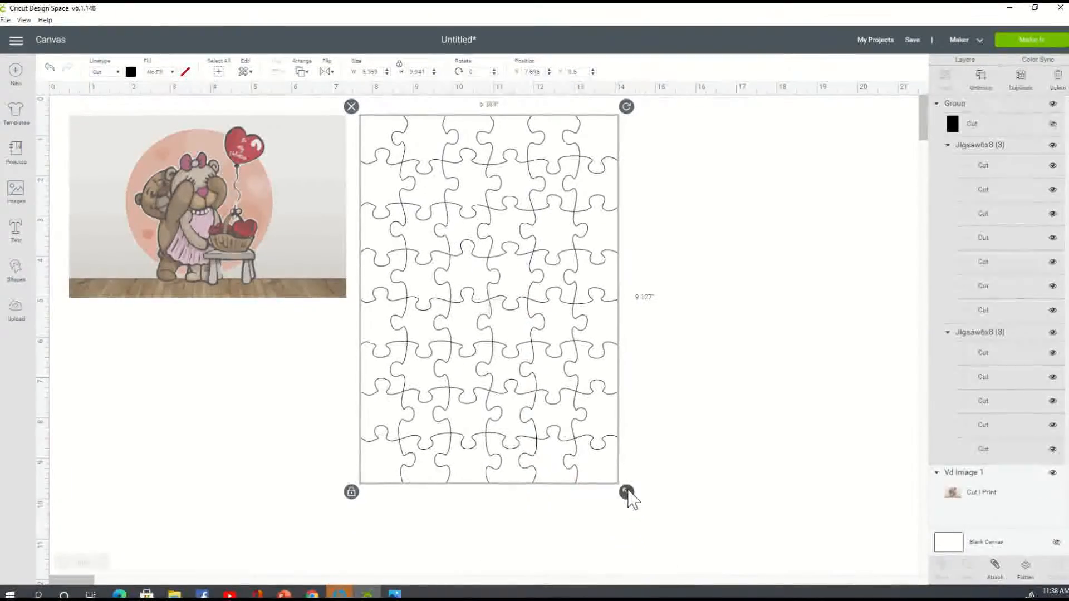
left_click(212, 171)
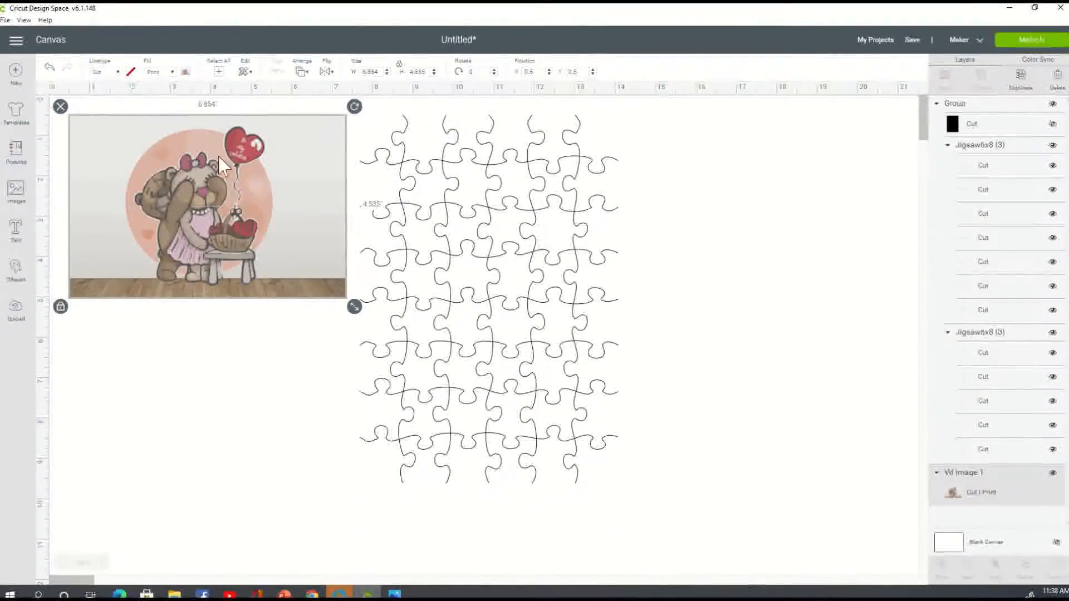
Rotate the puzzle template about 90 degrees to landscape and reduce it slightly to about 9.08 by 6.38 inches
left_click(448, 206)
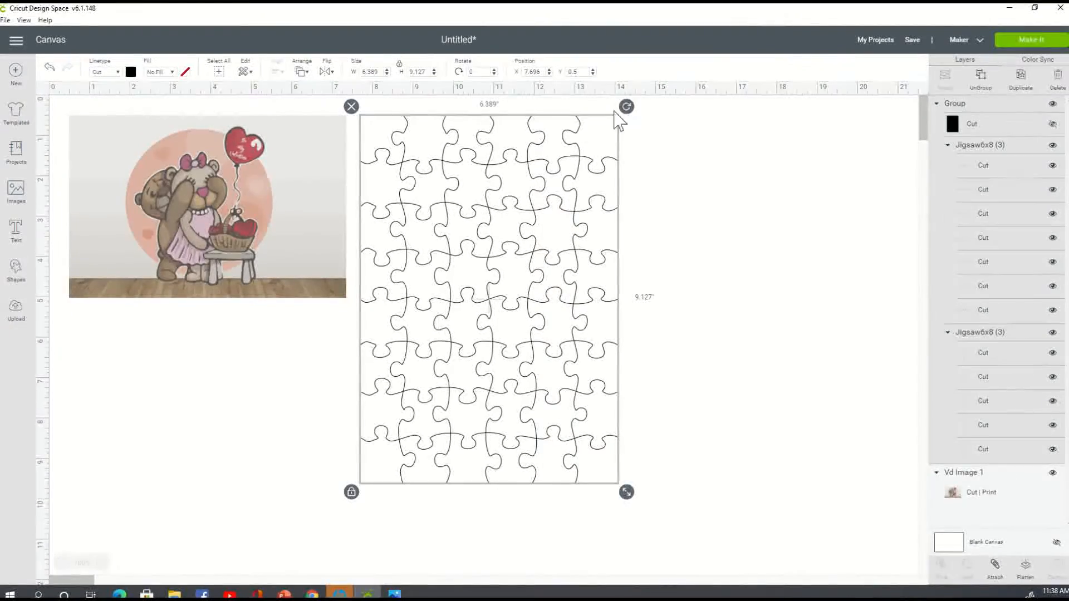
left_click_drag(629, 112, 729, 478)
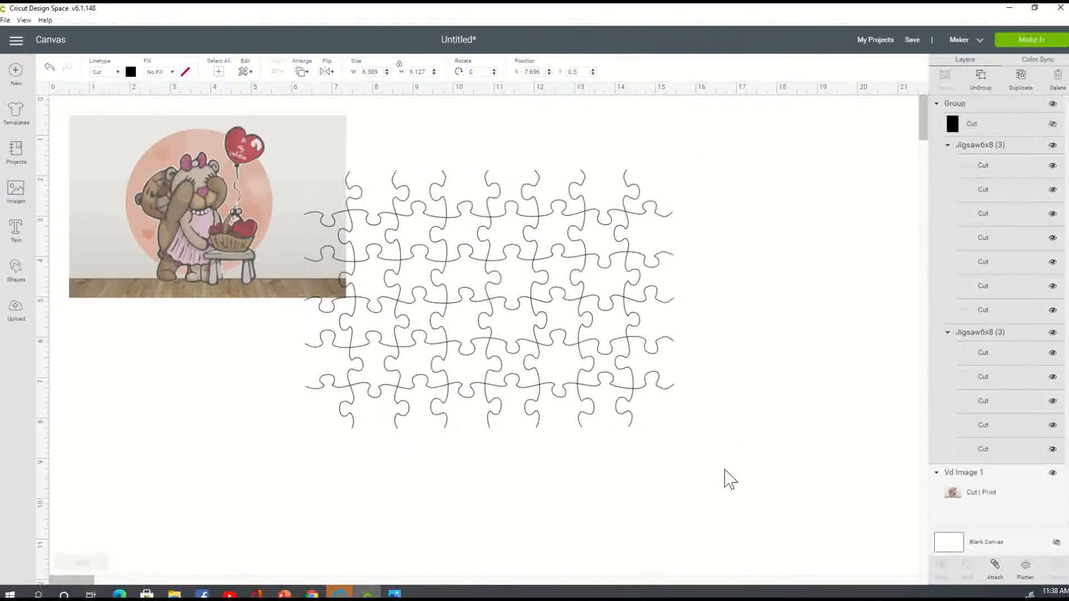
left_click(728, 336)
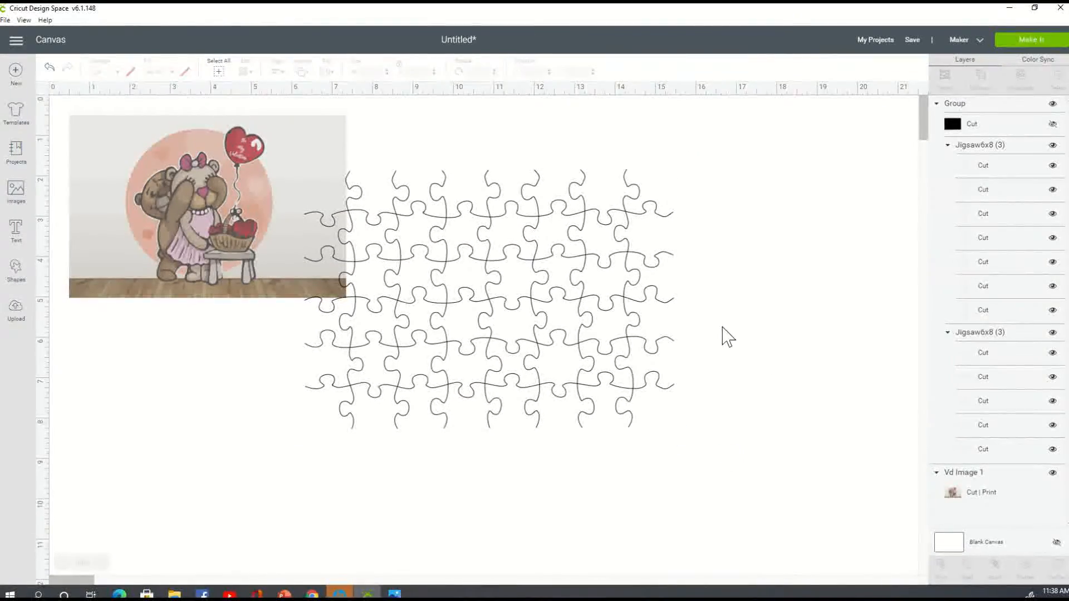
left_click(424, 219)
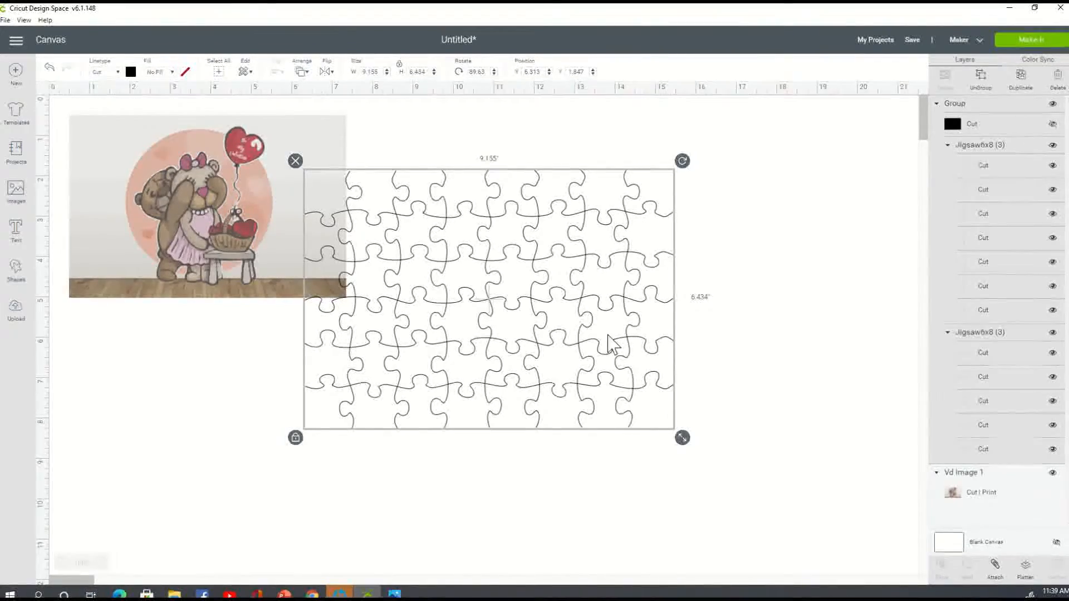
left_click_drag(683, 439, 683, 440)
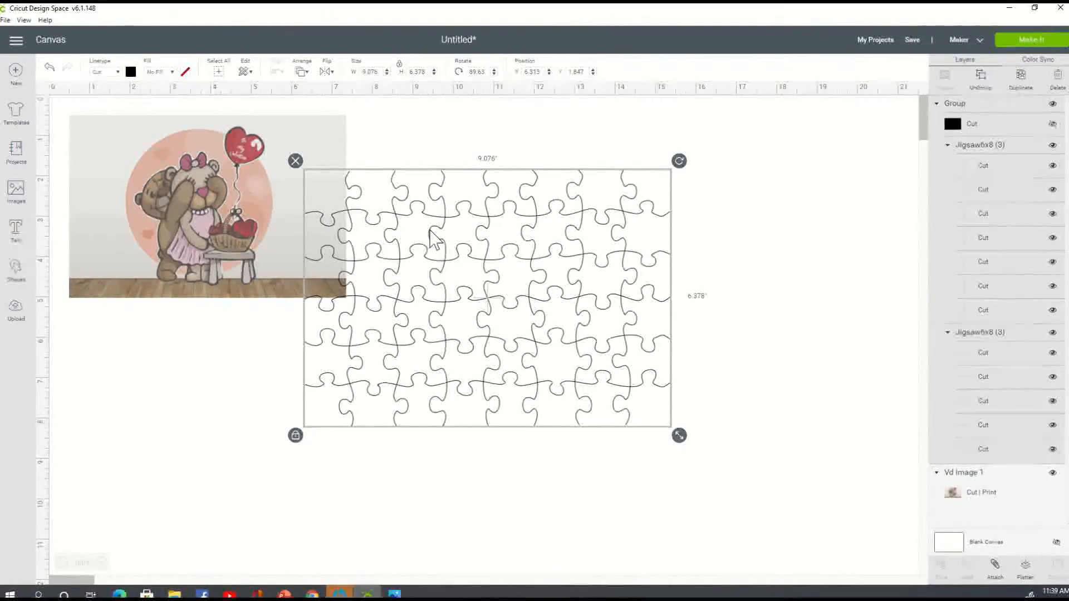
Unlock the teddy bear image's proportions and set its width to 6.076 inches
left_click(162, 140)
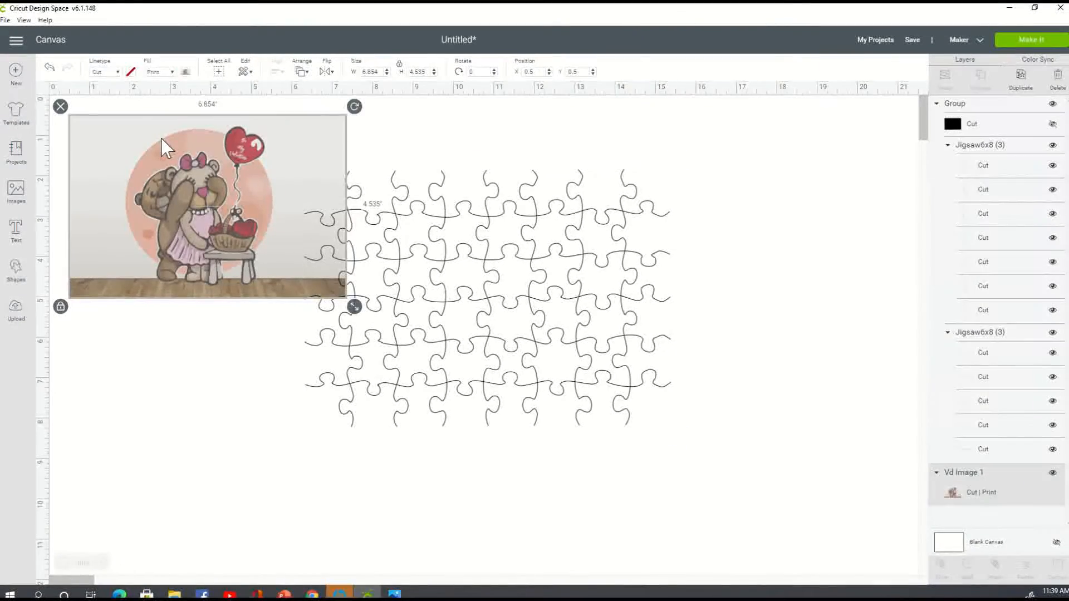
left_click(400, 66)
key("BackSpace")
type("6.076")
key("Tab")
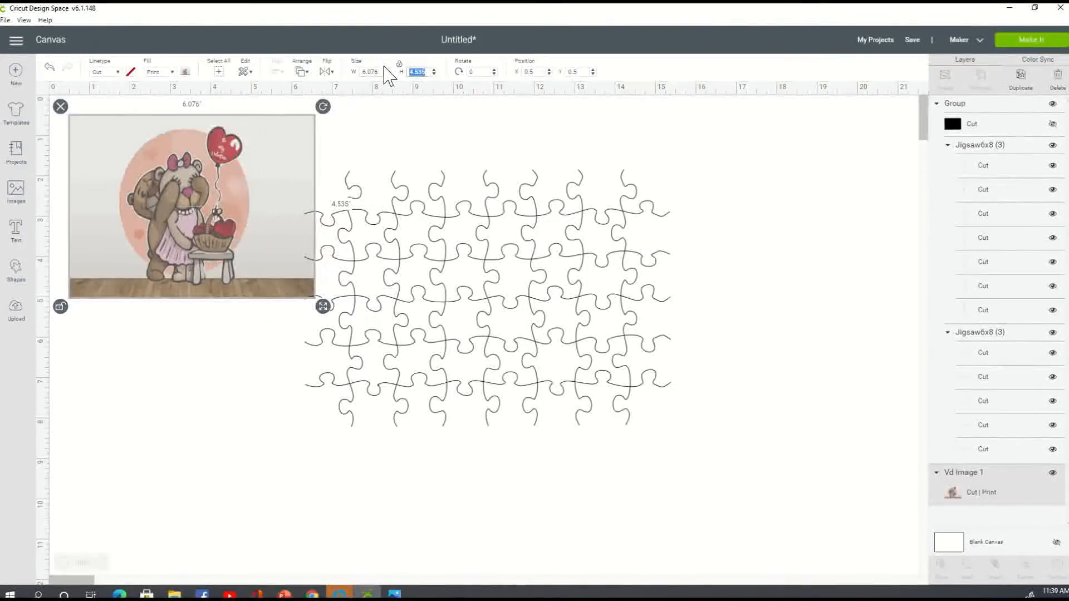
Check the puzzle template's width and set the teddy bear image's width to 9.076 inches to match
left_click(487, 250)
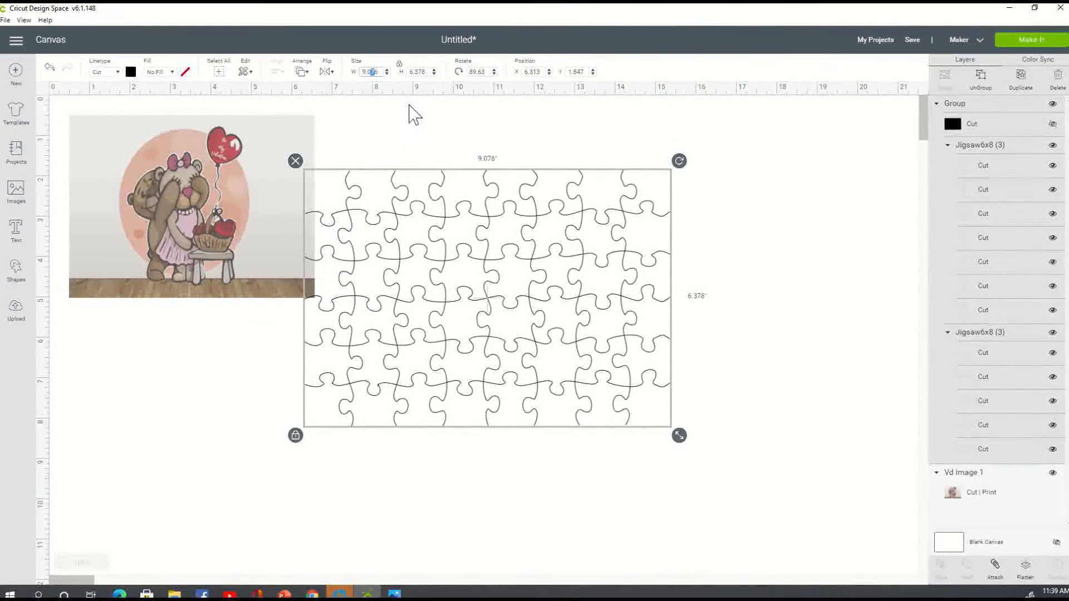
left_click(178, 182)
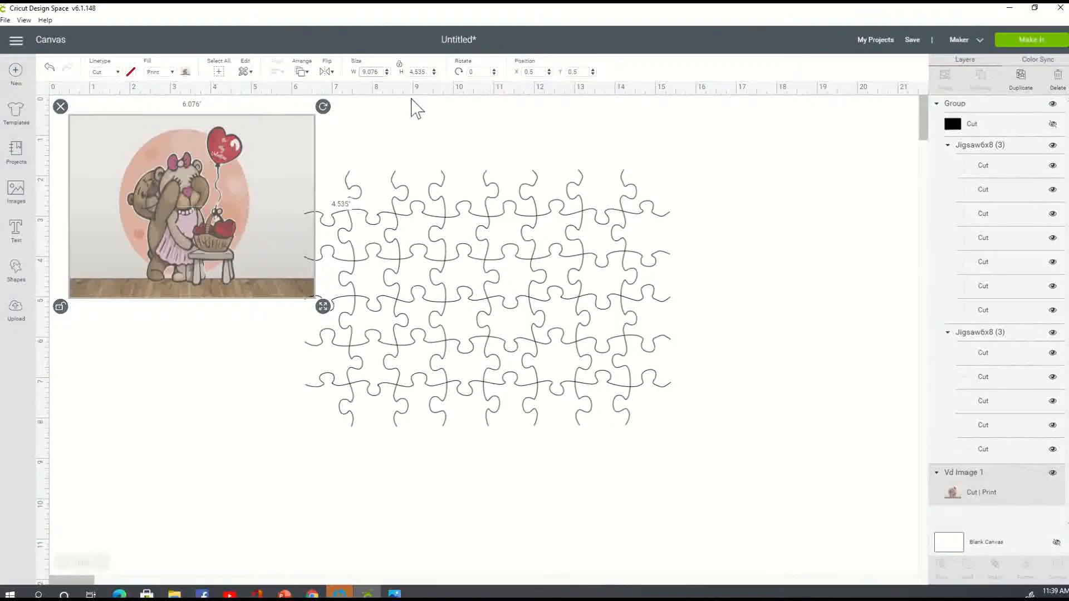
left_click(490, 189)
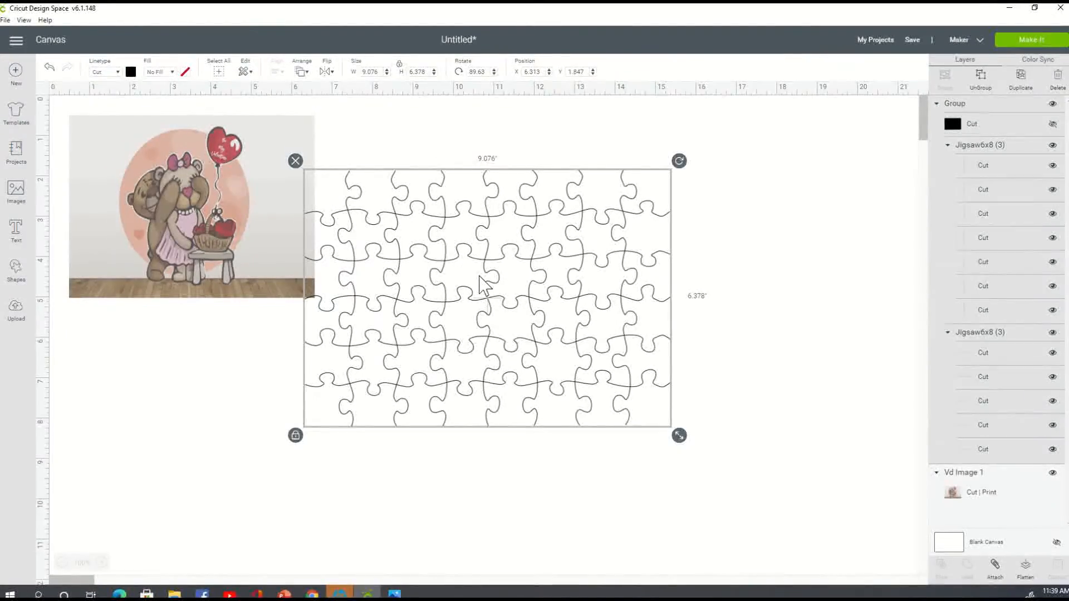
left_click(192, 186)
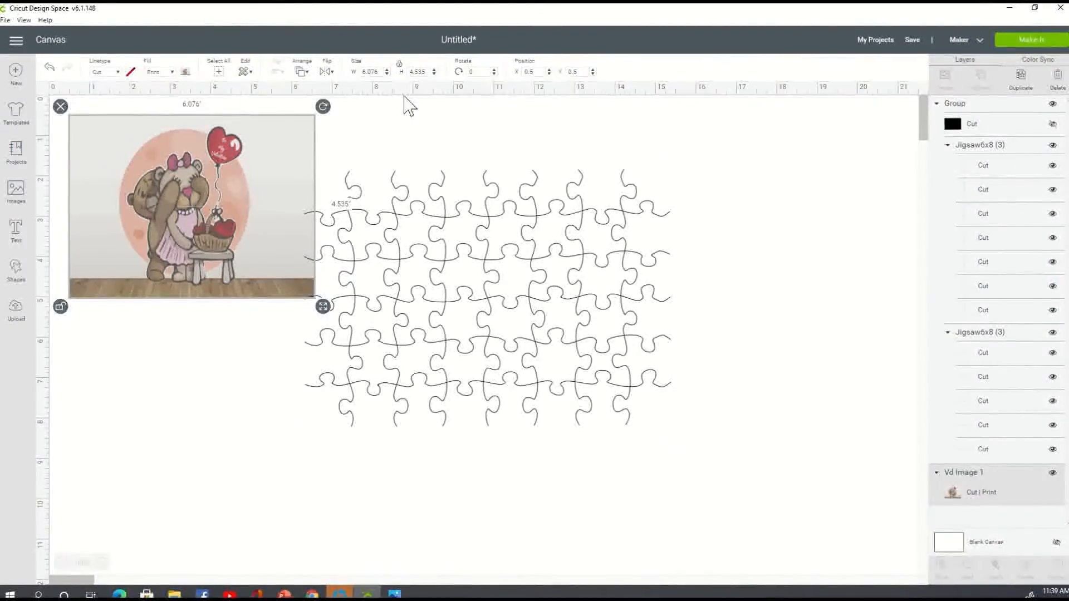
left_click(361, 72)
type("9")
key("Tab")
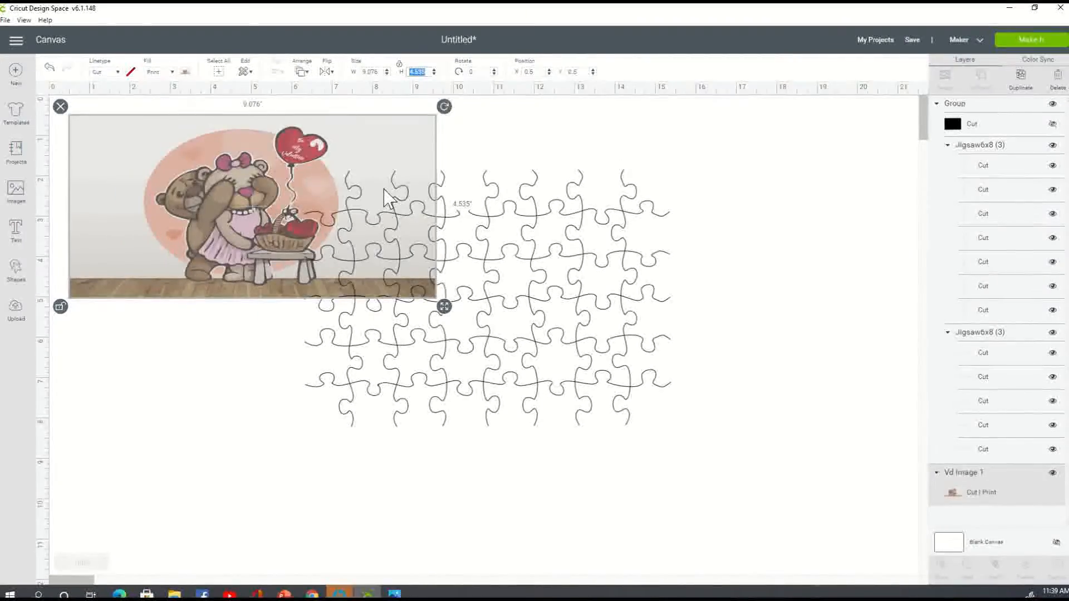
Set the teddy bear image's height to 6.378 inches, matching the puzzle template
left_click(595, 255)
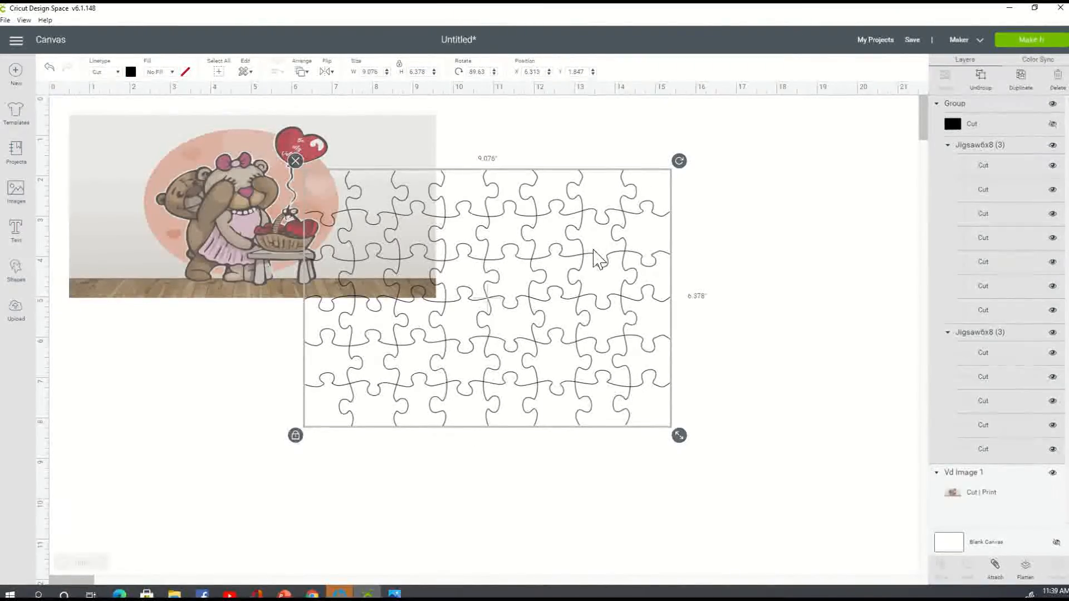
left_click(246, 159)
left_click(364, 72)
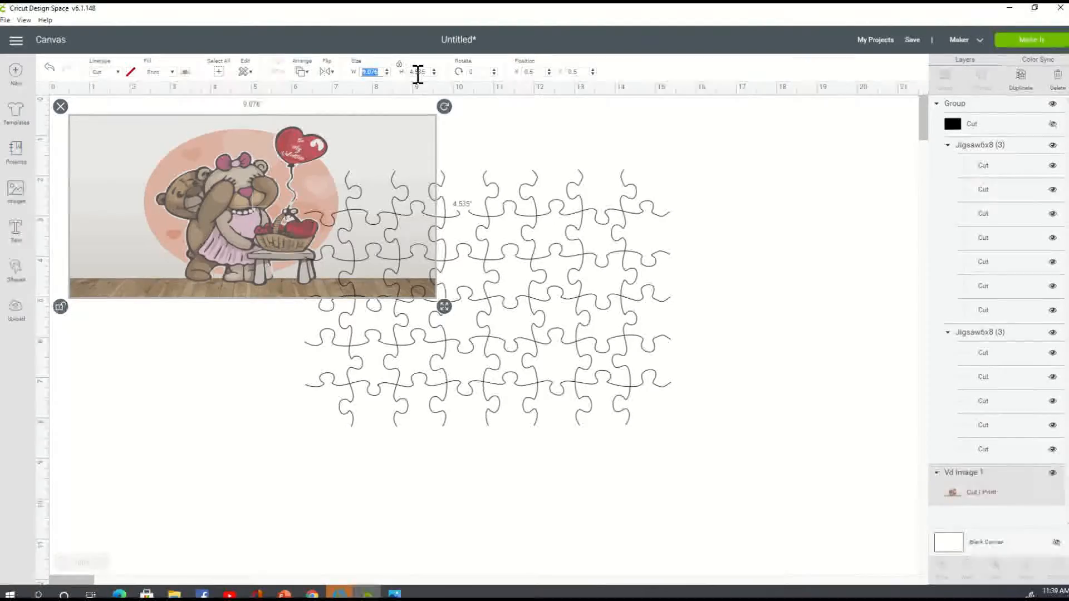
type("6.378")
double_click(370, 72)
type("6.378")
key("Tab")
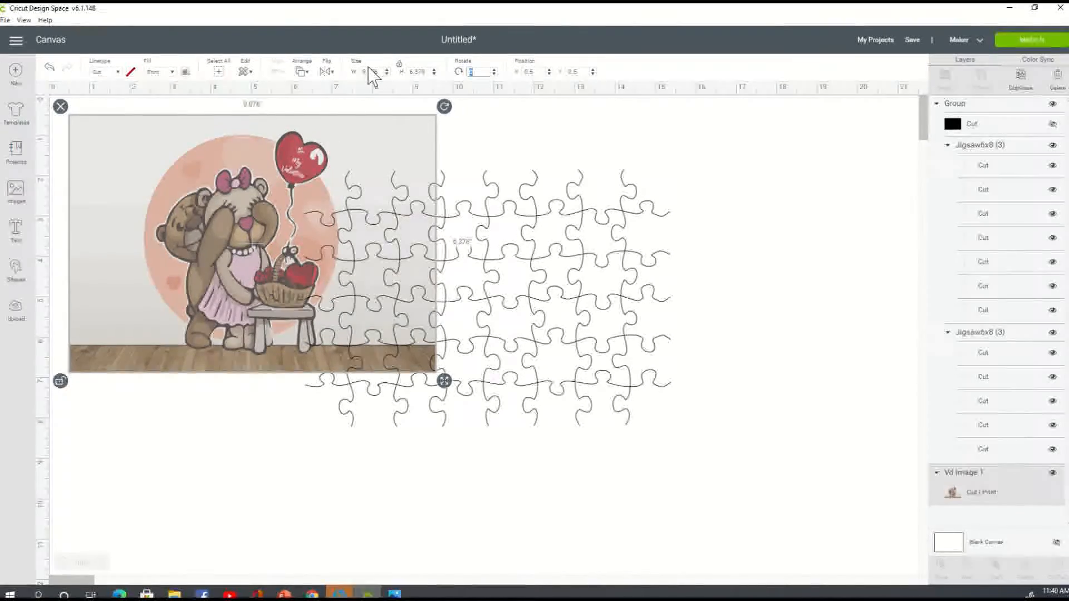
Align the teddy bear image directly beneath the puzzle template's cut lines and attach the two together
left_click(529, 259)
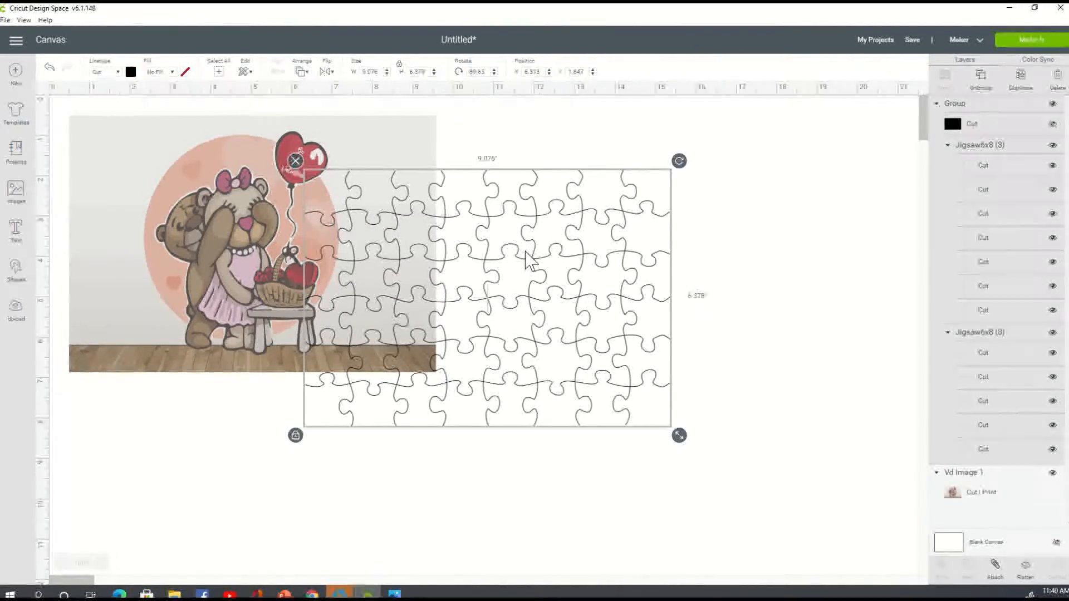
left_click(248, 206)
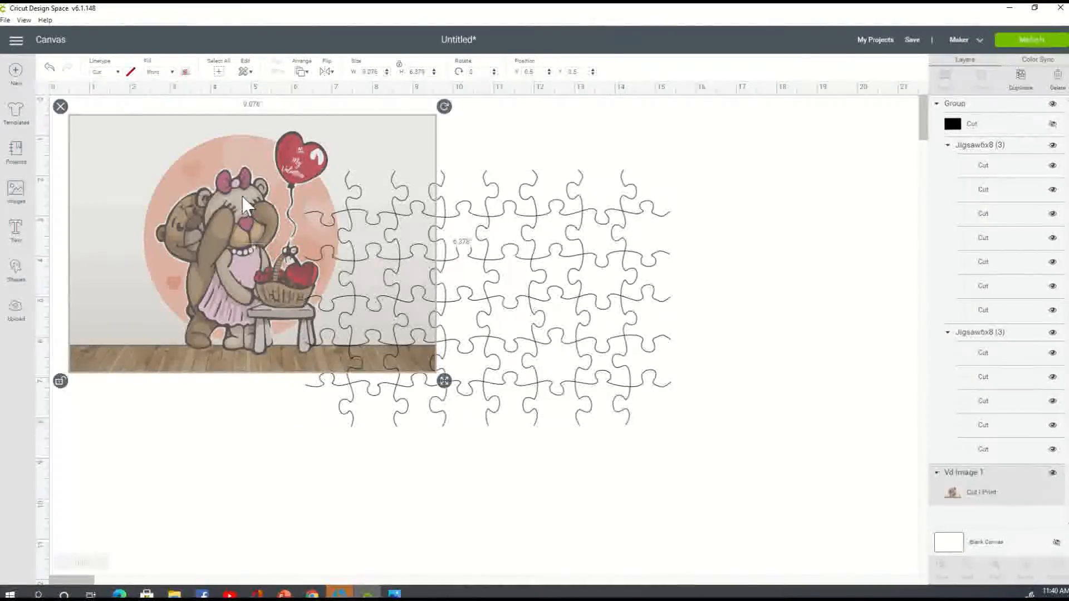
left_click(548, 252)
left_click_drag(184, 146, 411, 191)
left_click(696, 265)
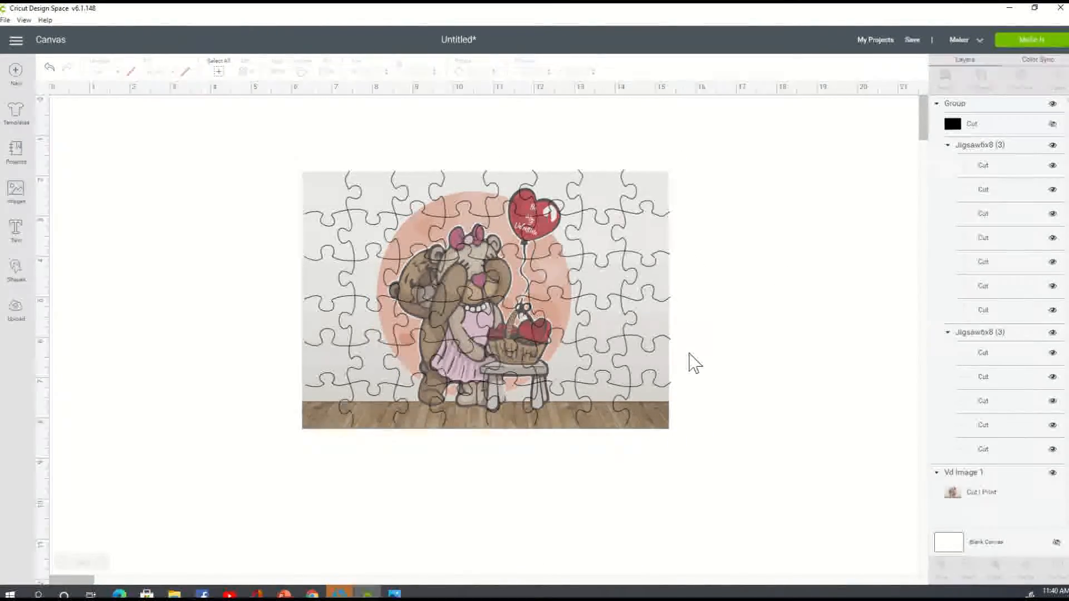
left_click_drag(271, 147, 718, 487)
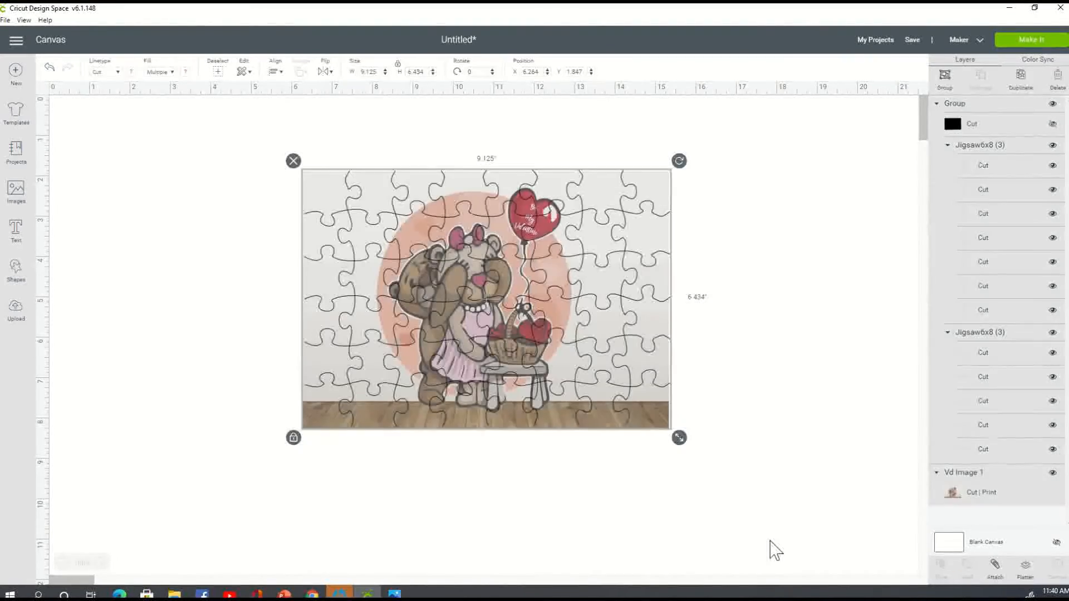
left_click(997, 577)
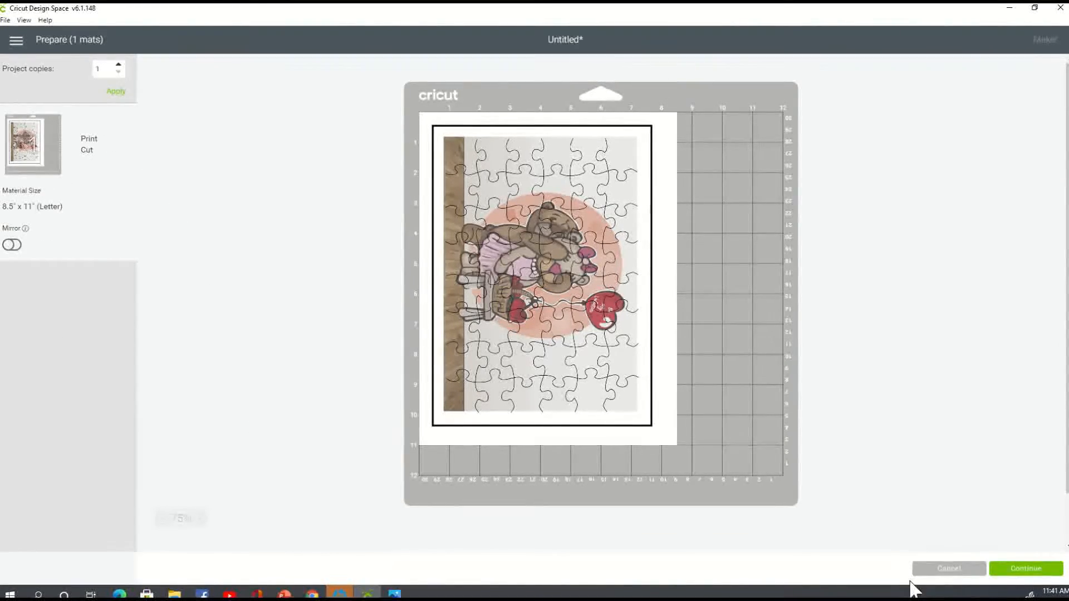
Continue from the mat preview to print setup, choose the HP OfficeJet Pro 6960 printer, disable Add Bleed and open the system print dialog
left_click(1048, 571)
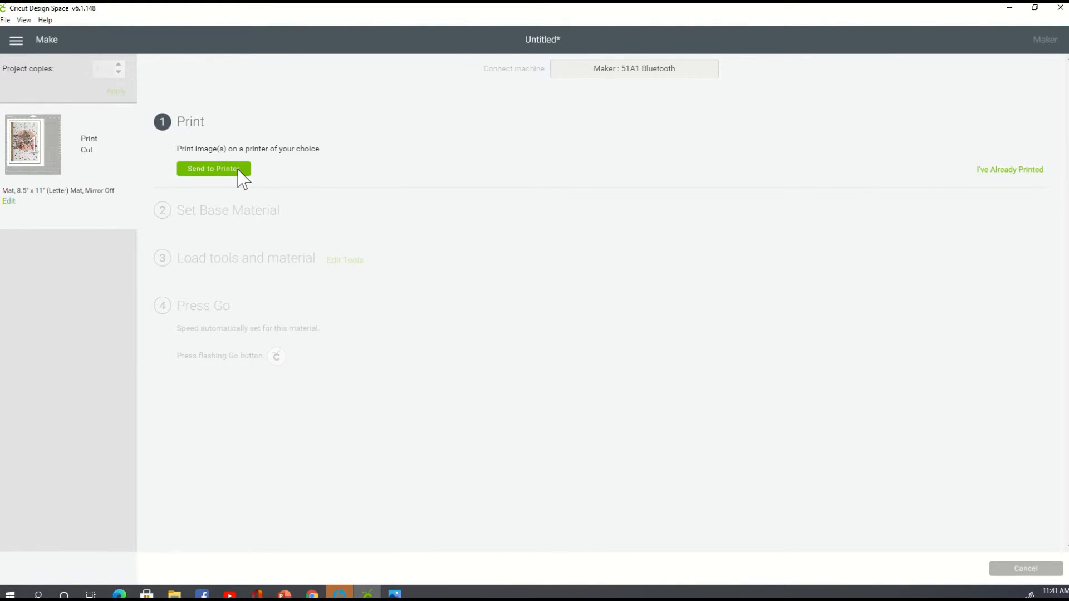
left_click(200, 169)
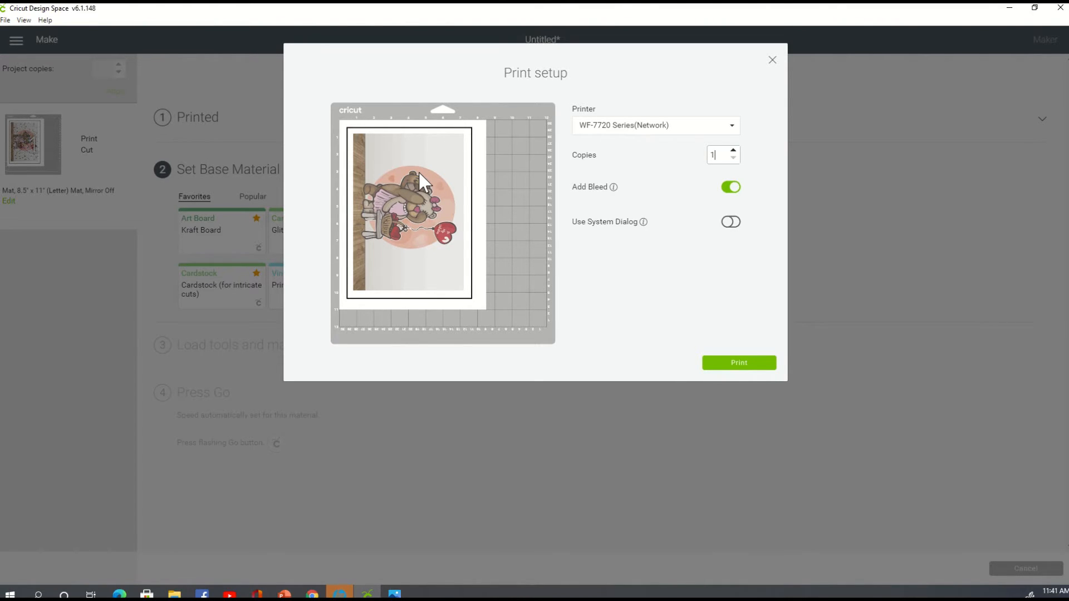
left_click(732, 129)
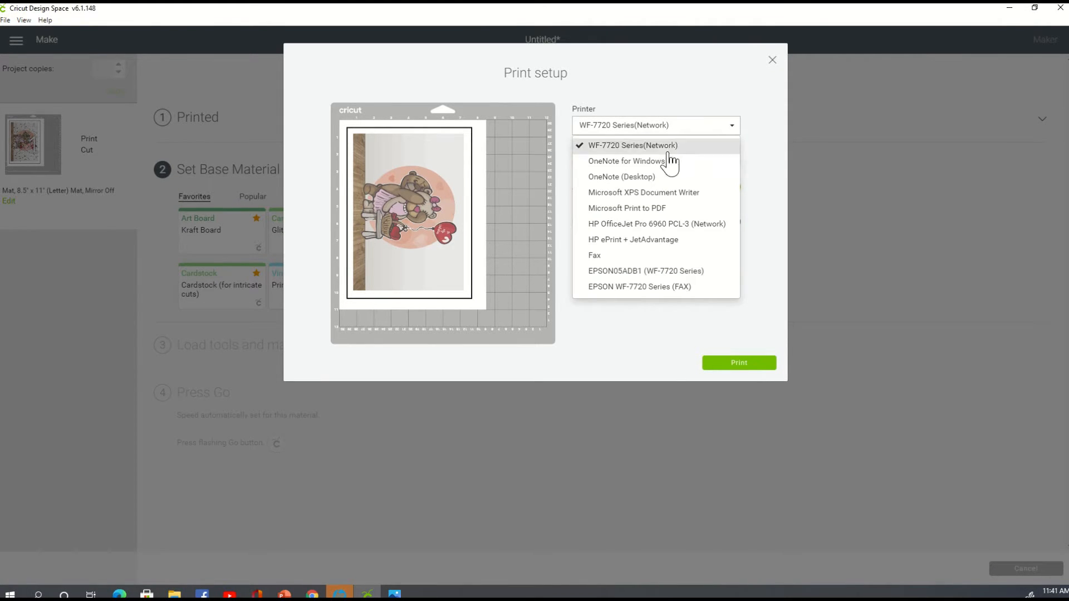
left_click(704, 224)
left_click(729, 188)
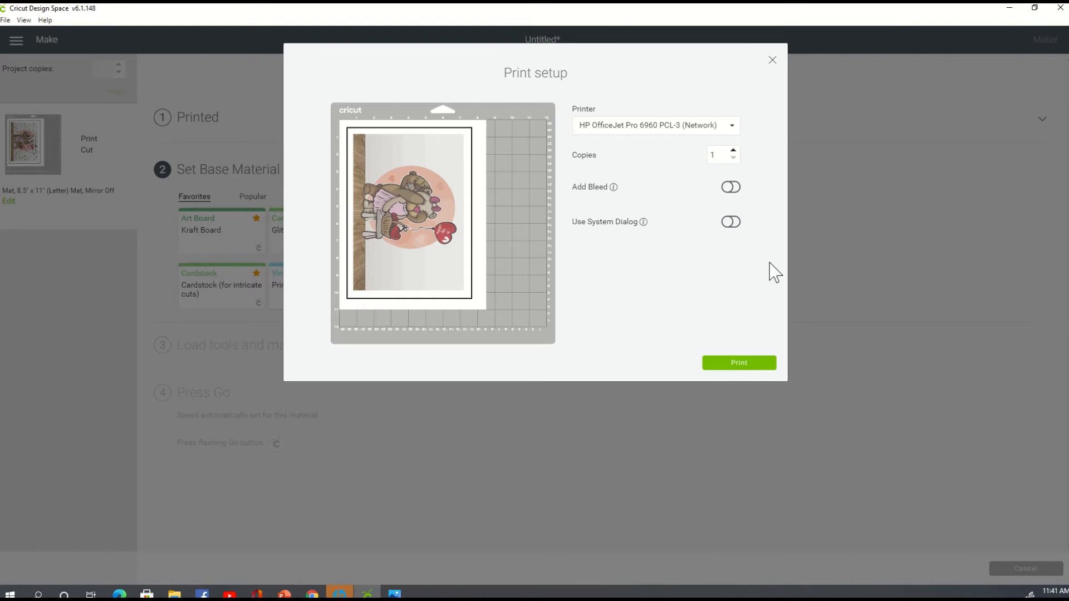
left_click(731, 222)
left_click(728, 368)
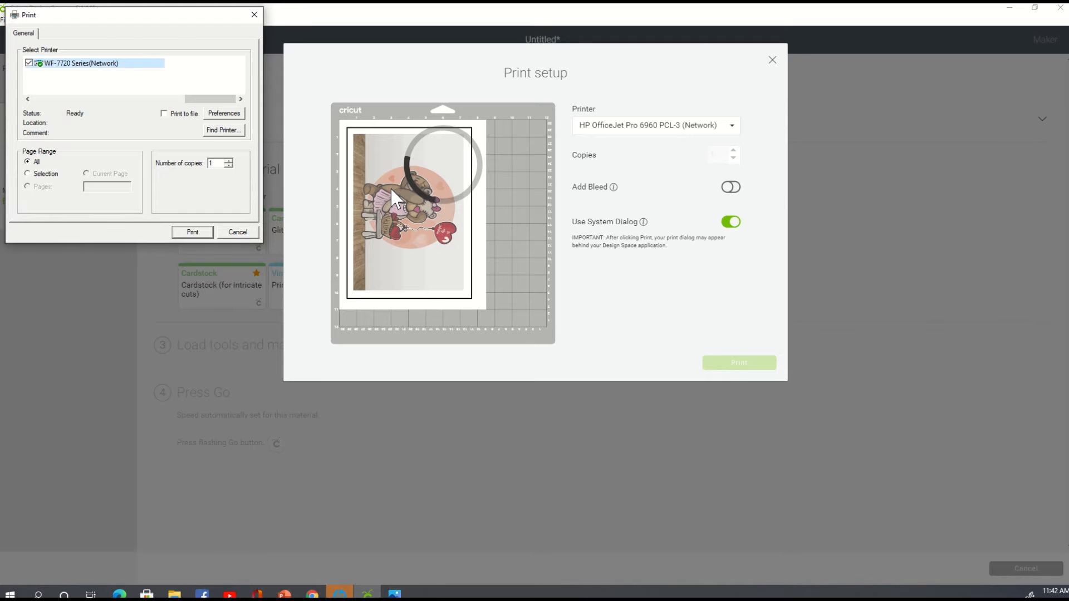
Try the HP OfficeJet Pro 6960 with Best print quality in the system dialog, and close the print setup without printing
left_click(27, 99)
left_click(27, 99)
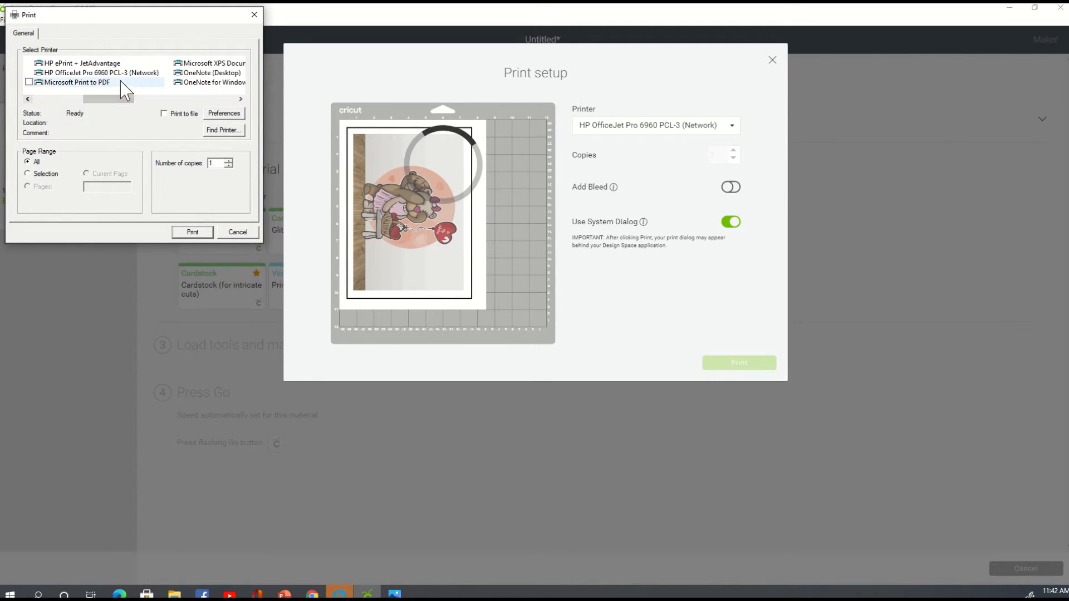
left_click(50, 73)
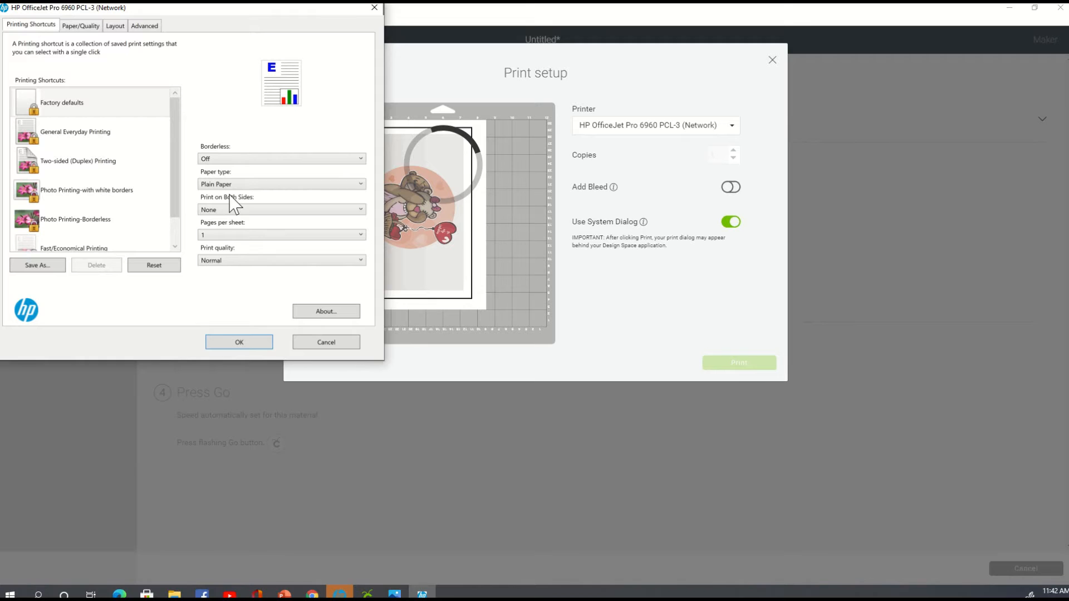
left_click(234, 261)
left_click(217, 306)
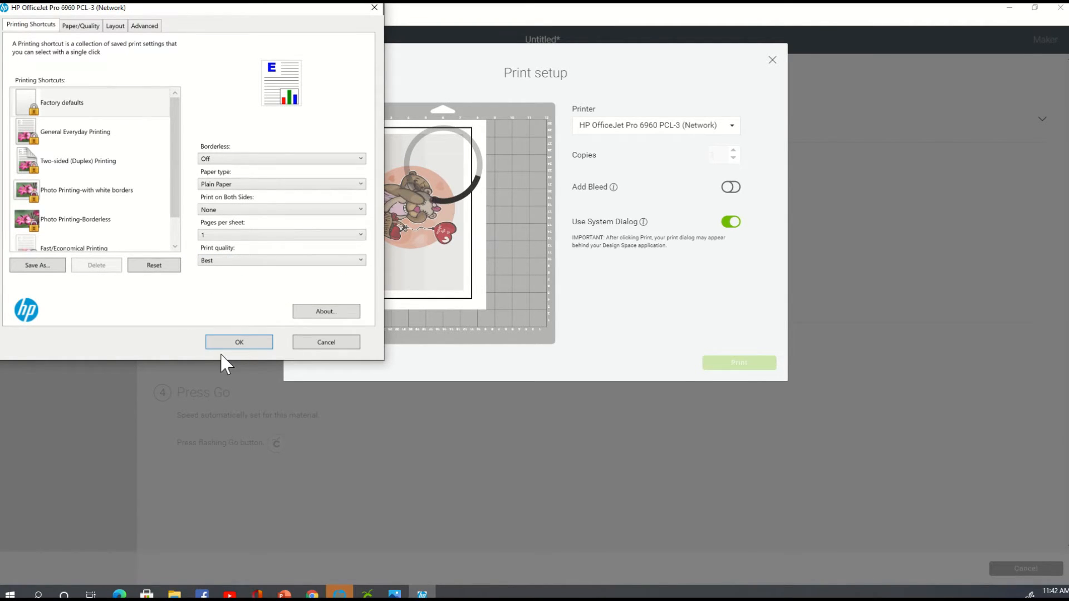
left_click(354, 345)
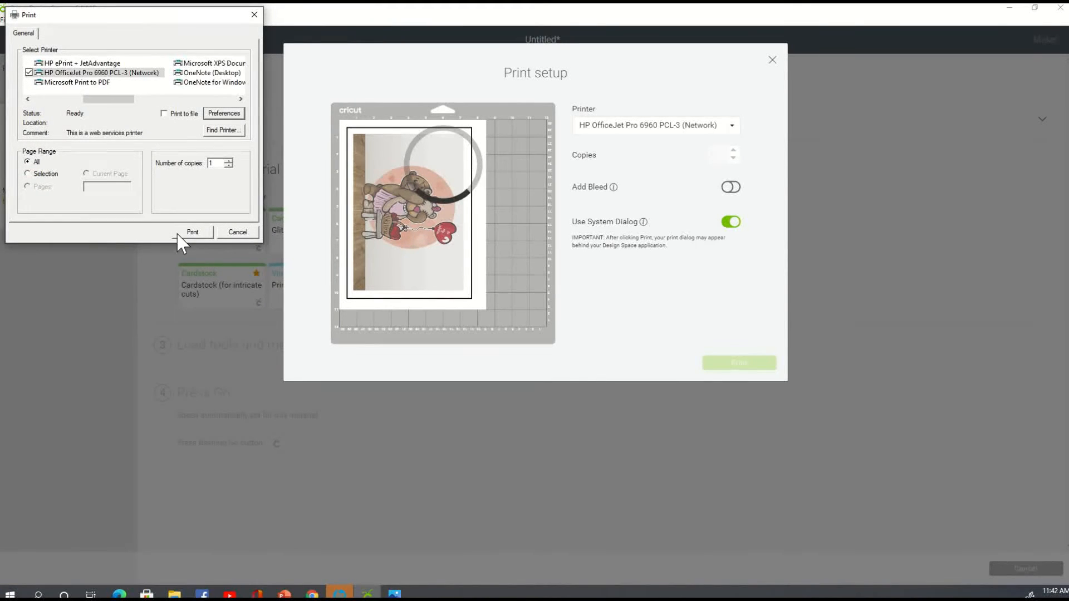
left_click(231, 236)
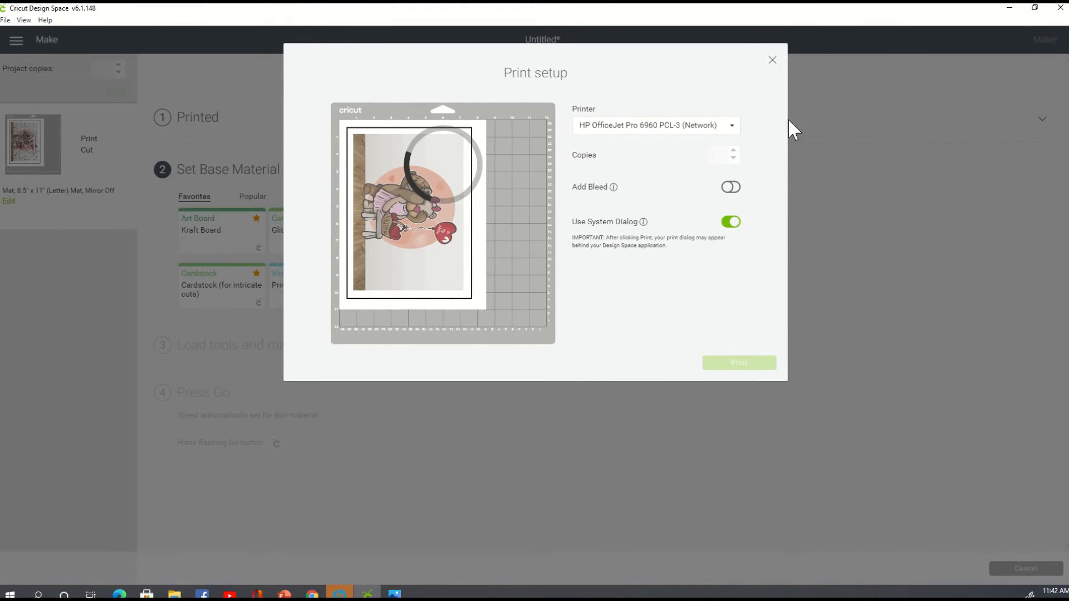
left_click(772, 60)
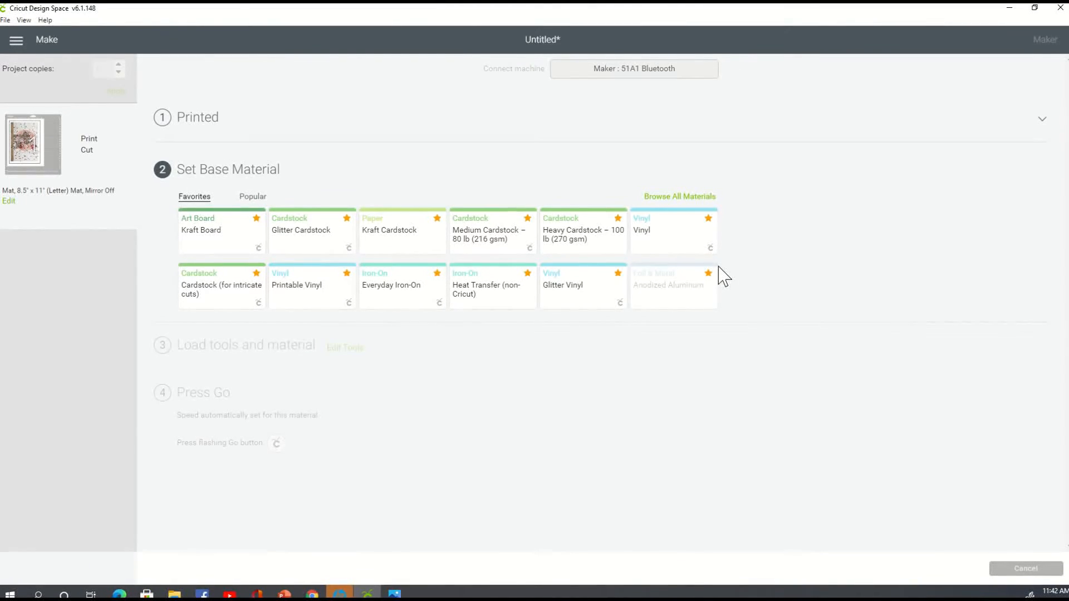
Cancel the cut setup and return to the canvas with the attached teddy bear puzzle in view
left_click(1020, 568)
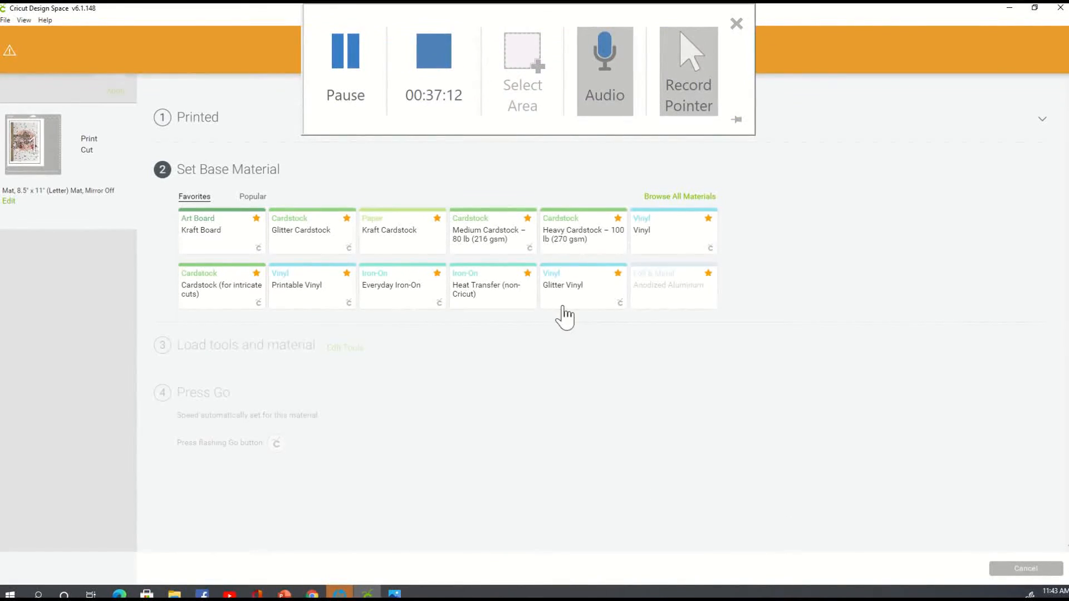
left_click(580, 58)
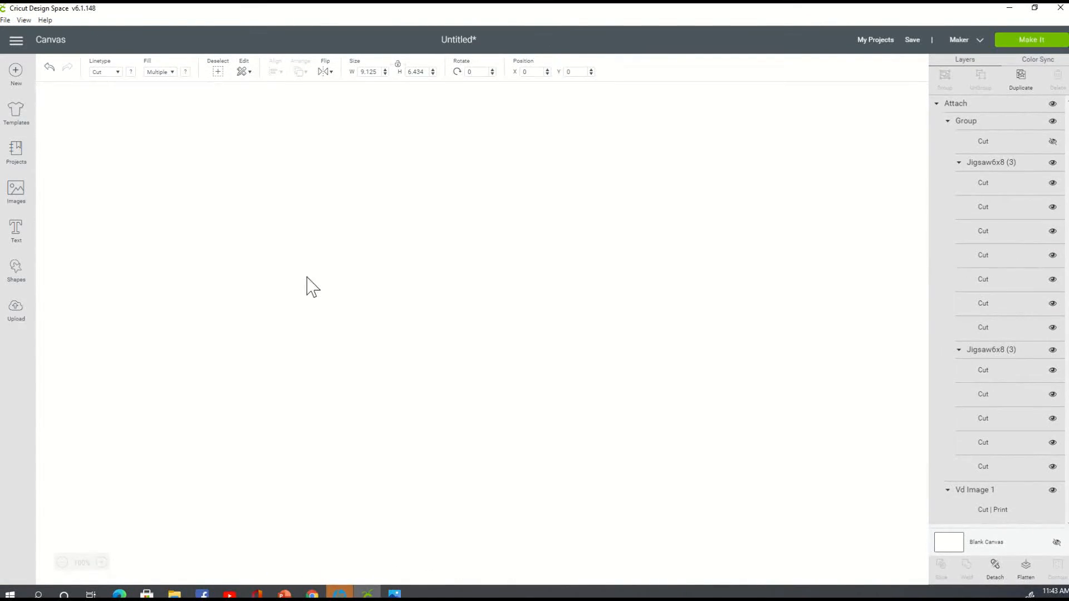
left_click_drag(233, 146, 720, 456)
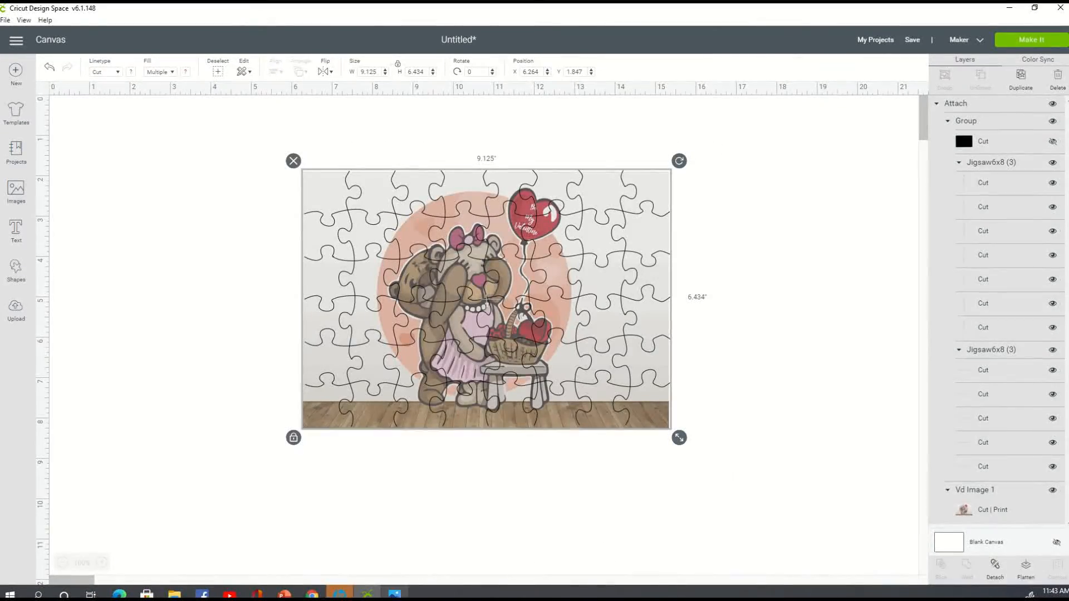
Switch to the Chrome browser and load YouTube in the tab holding the puzzle template image search
mouse_move(312, 593)
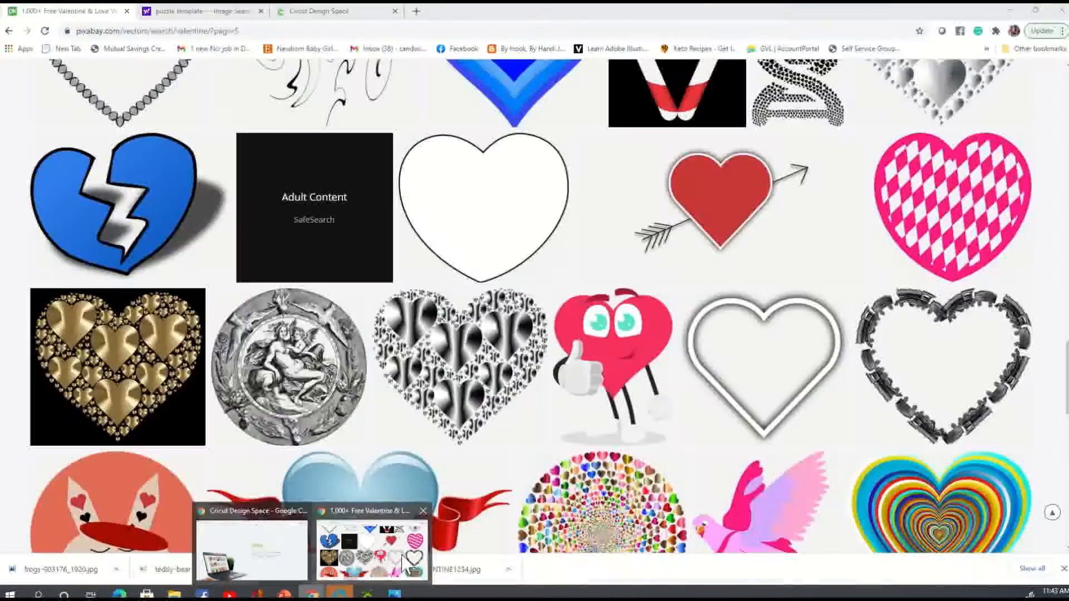
left_click(372, 550)
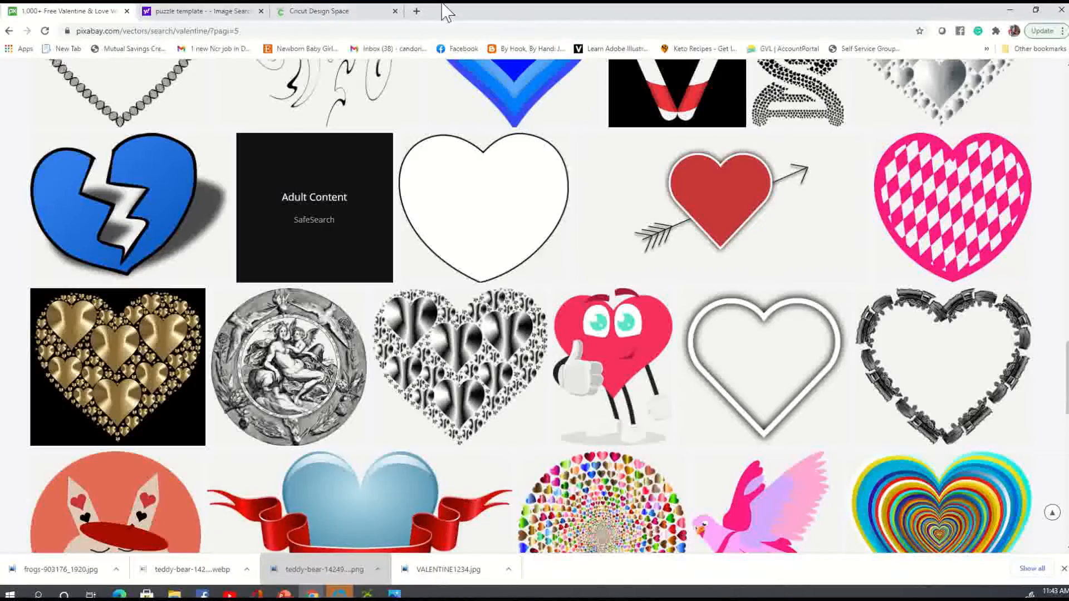
left_click(325, 11)
left_click(190, 11)
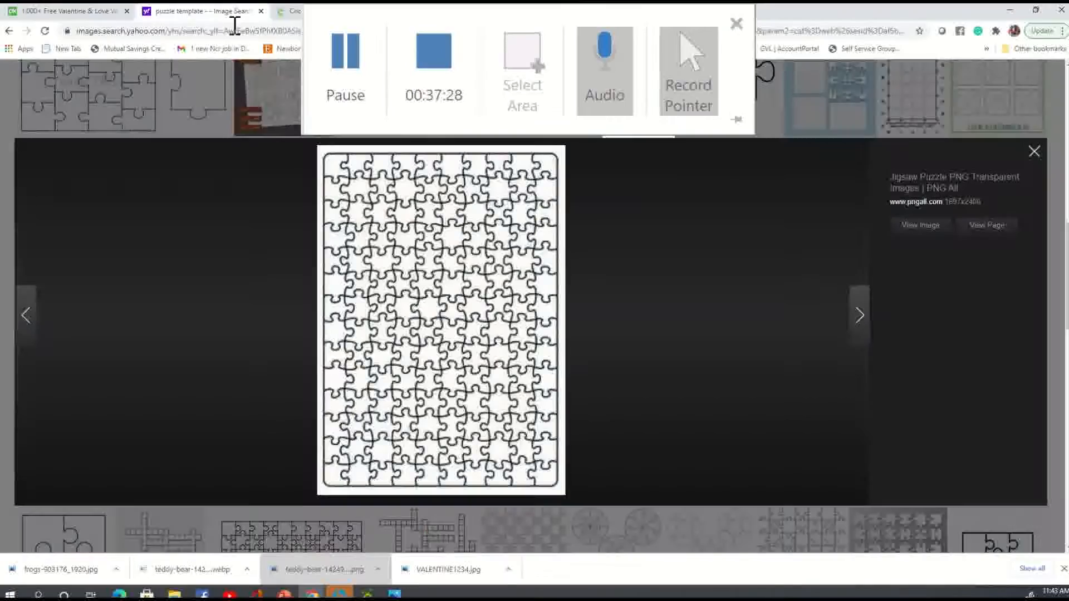
left_click(396, 31)
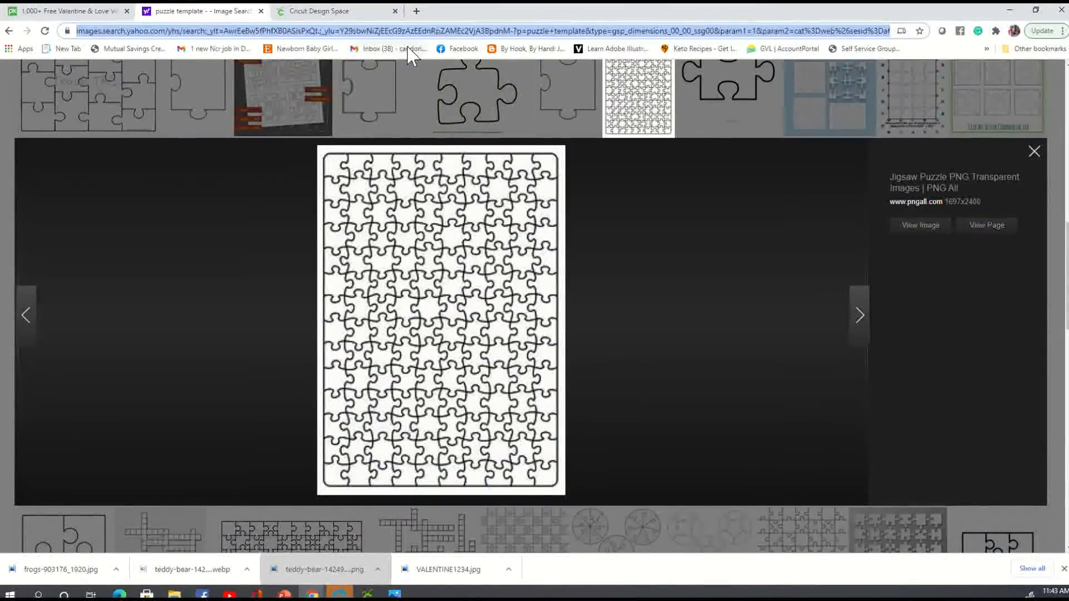
type("YOUTUBE")
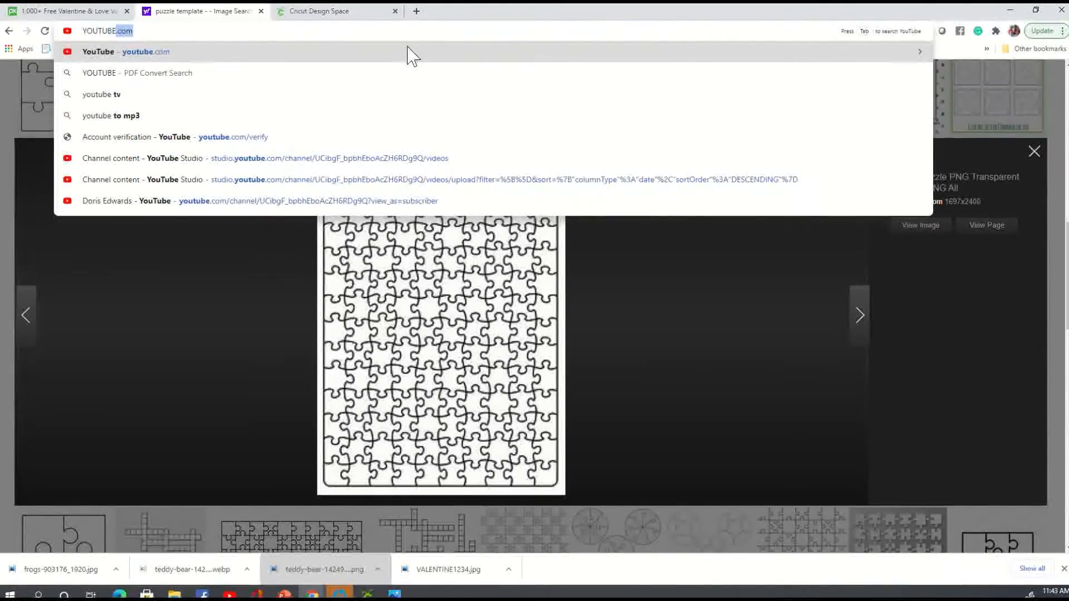
left_click(410, 49)
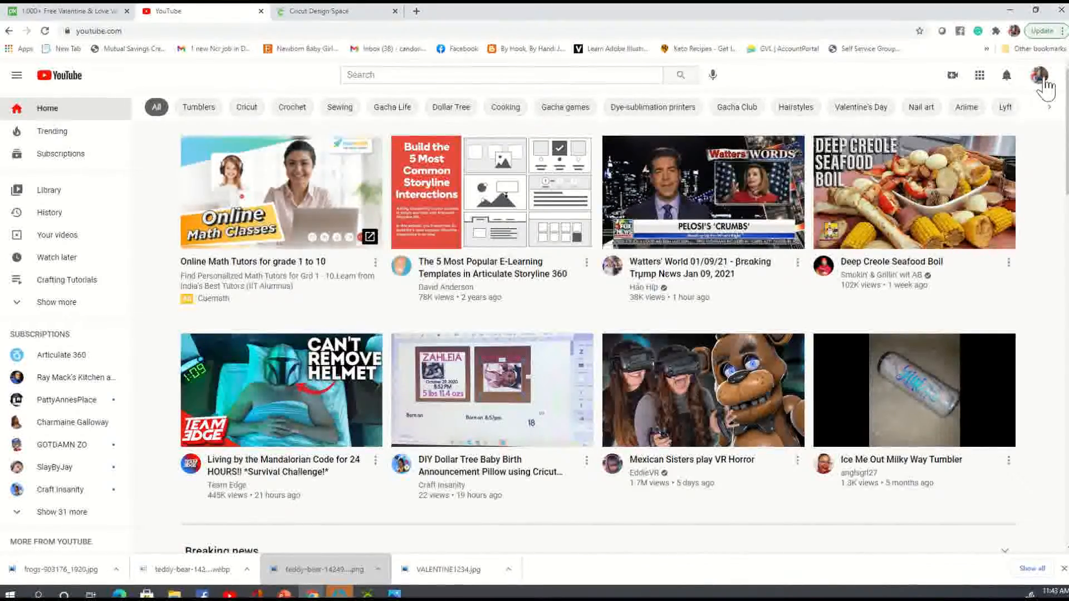
Open the signed-in account's own YouTube channel and look over its created playlists
left_click(1039, 75)
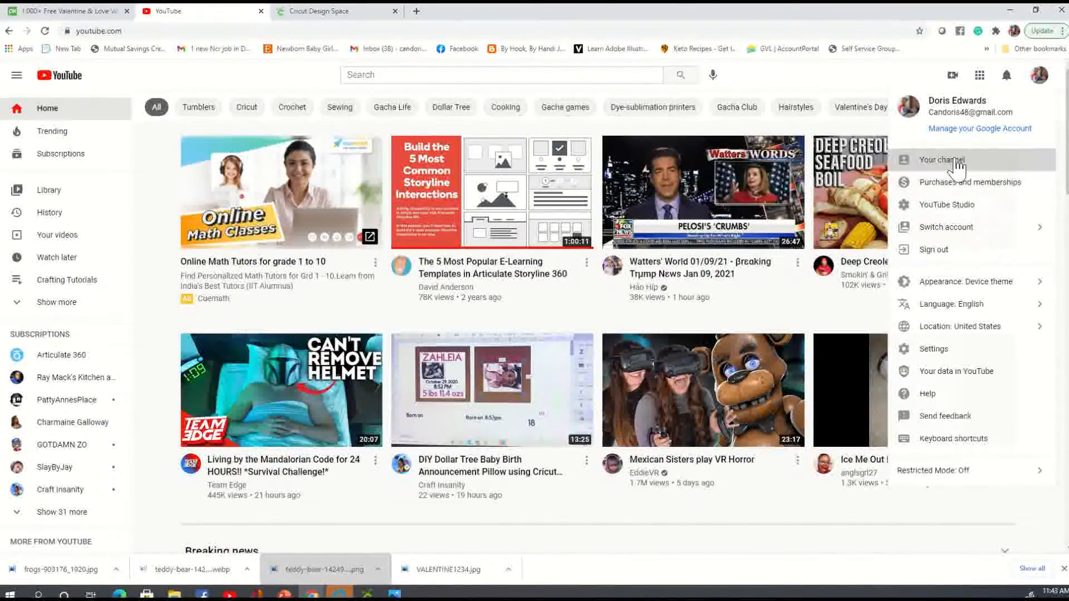
left_click(950, 161)
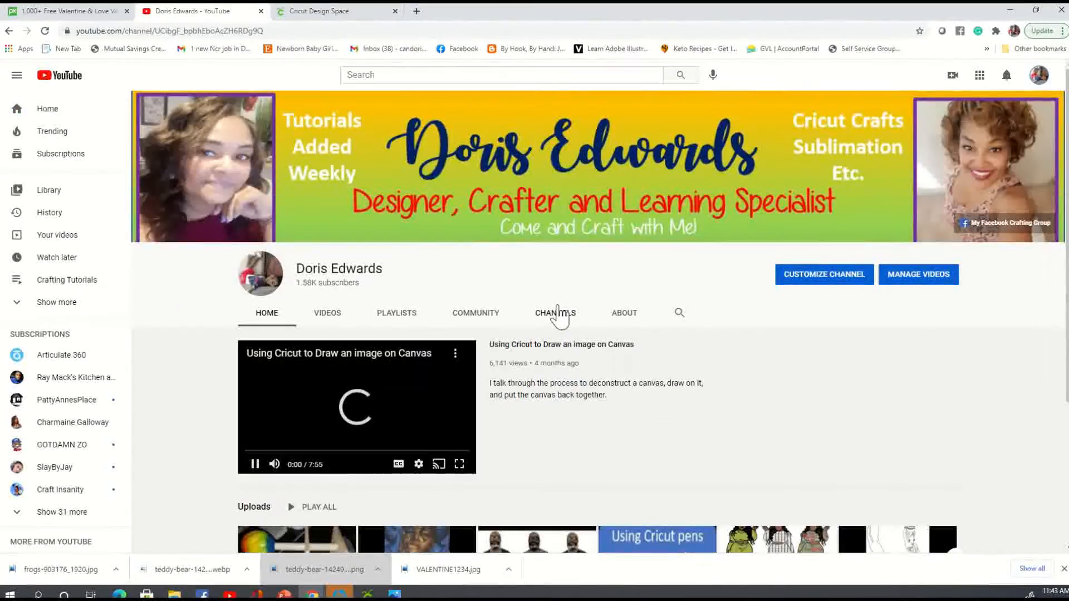
left_click(408, 317)
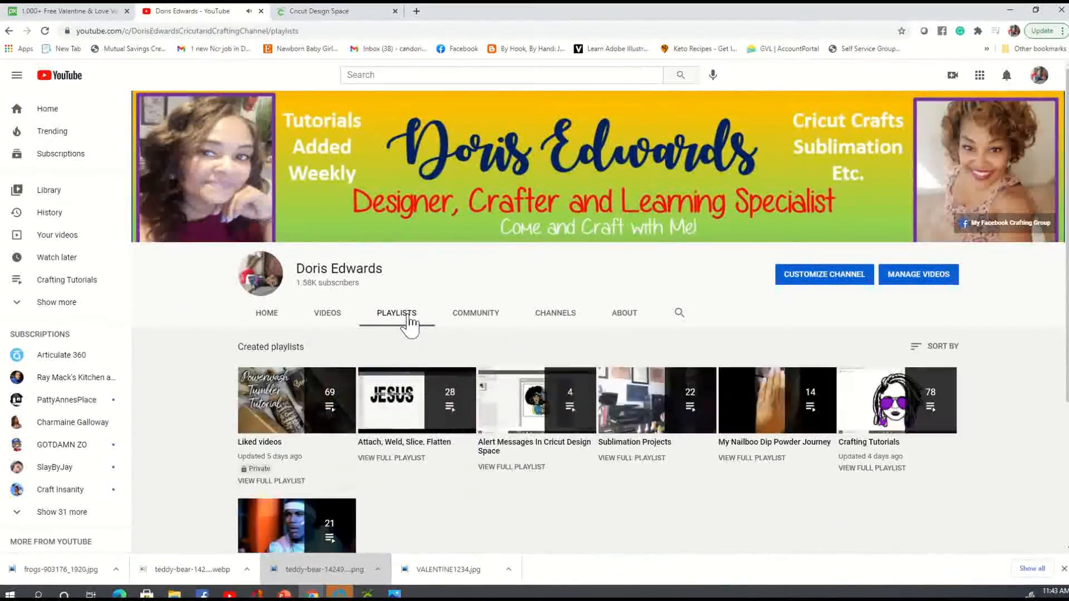
scroll(511, 428, "down", 2)
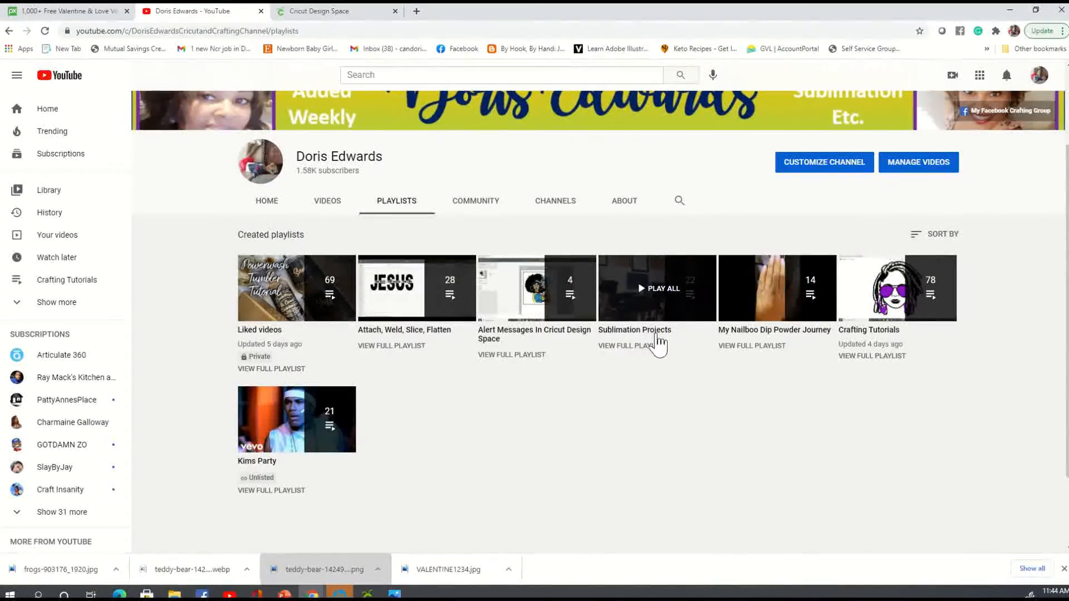
Start the Crafting Tutorials playlist, skip the ad and pause the Extract a Zipped file video
left_click(885, 289)
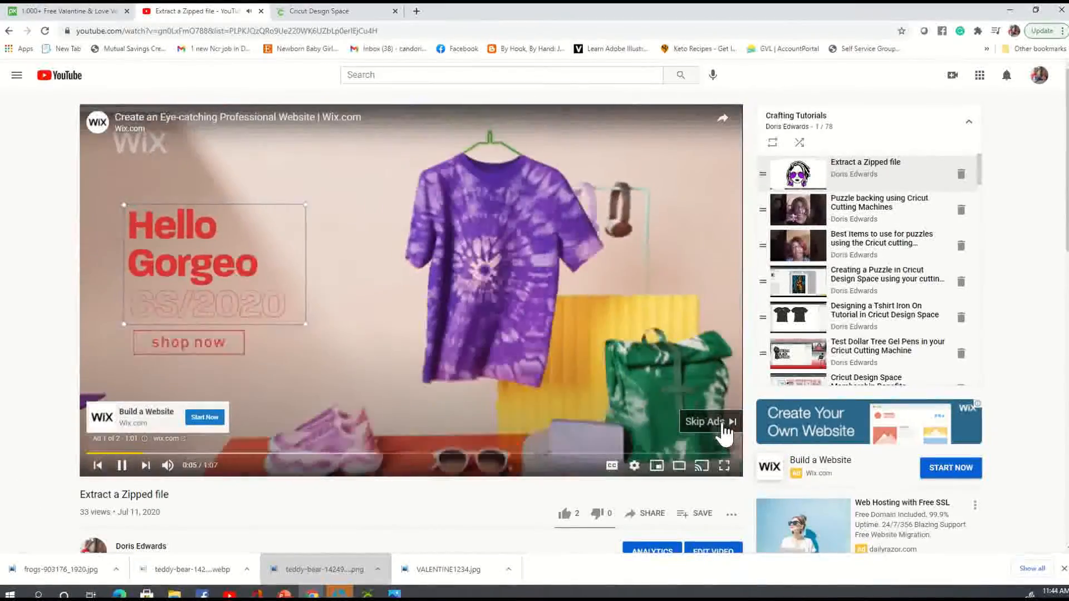
left_click(723, 423)
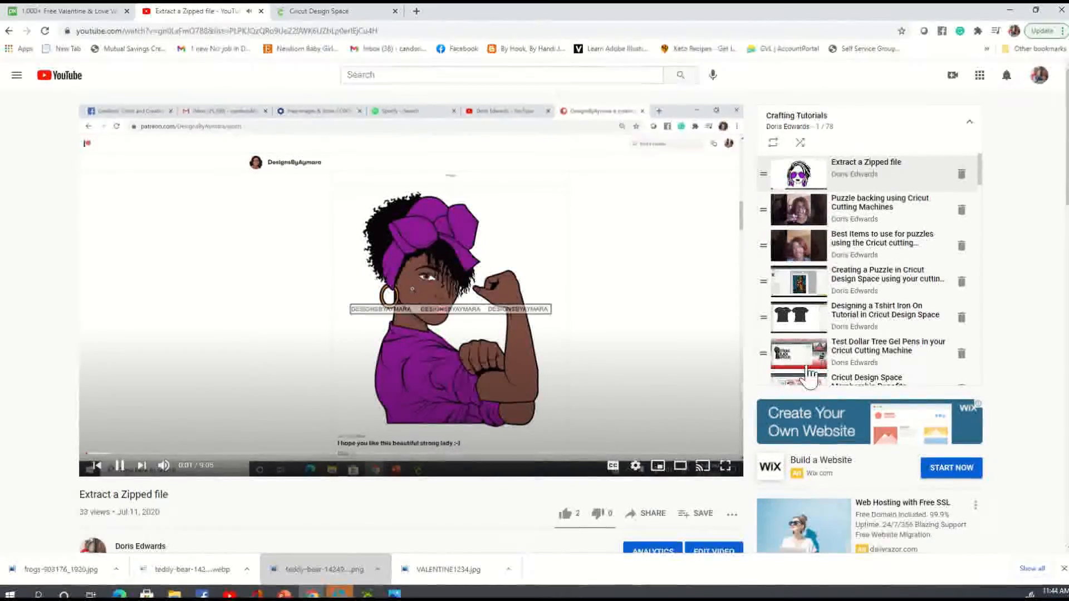
left_click(119, 465)
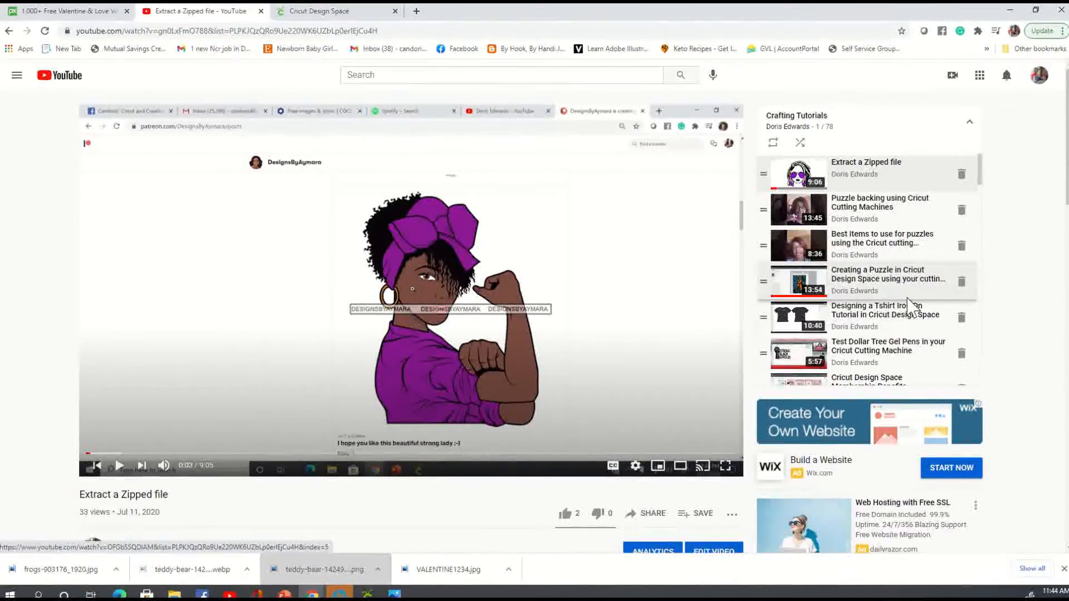
Look through the Crafting Tutorials playlist for puzzle lessons and open the video "Creating a Puzzle in Cricut Design Space"
scroll(916, 225, "down", 2)
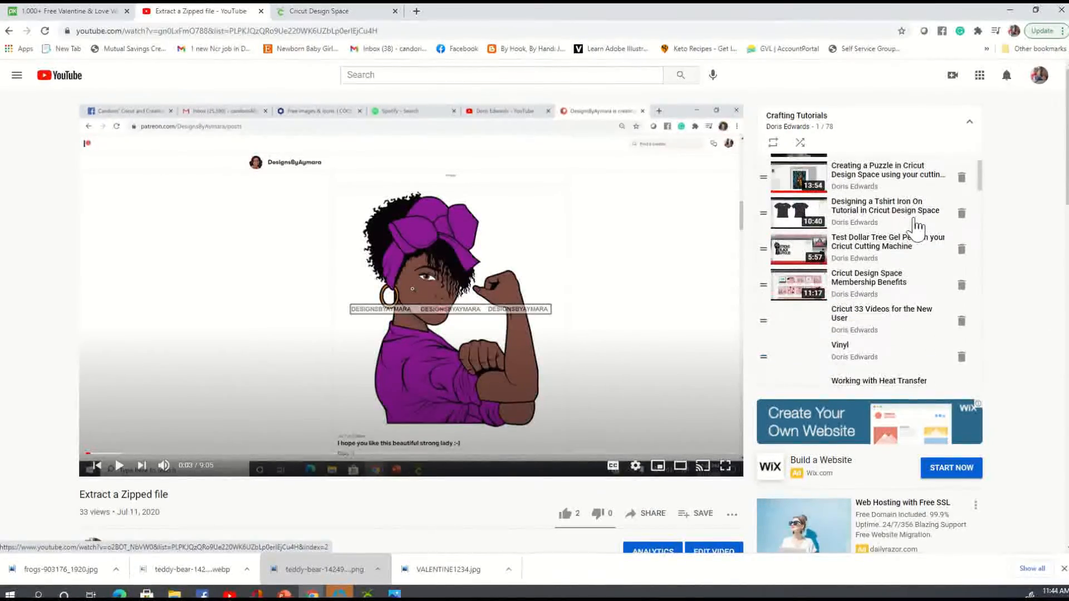
scroll(913, 259, "down", 5)
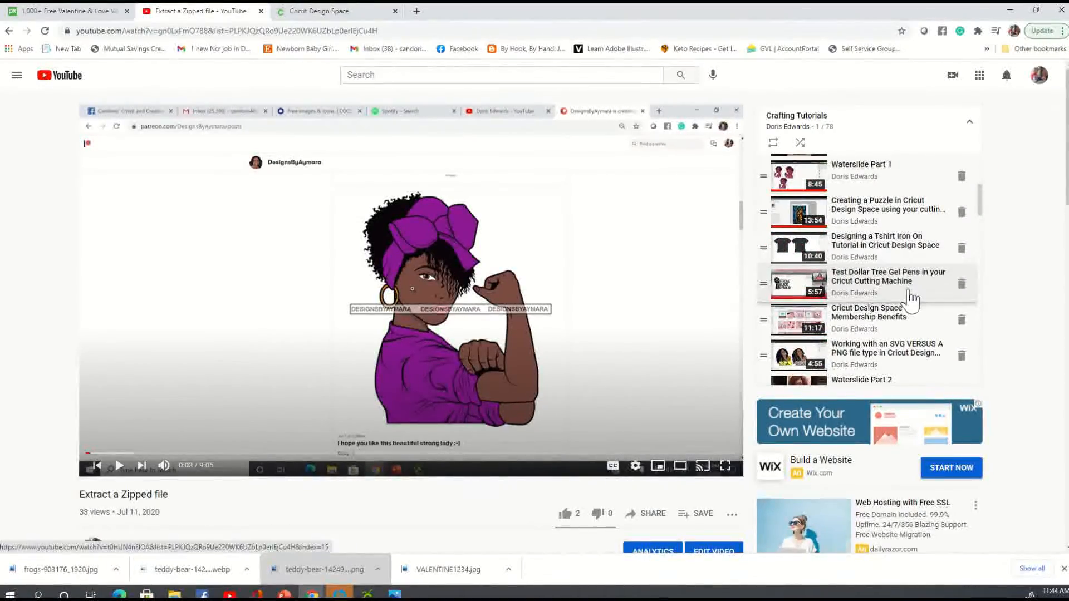
scroll(911, 299, "down", 4)
scroll(908, 306, "down", 1)
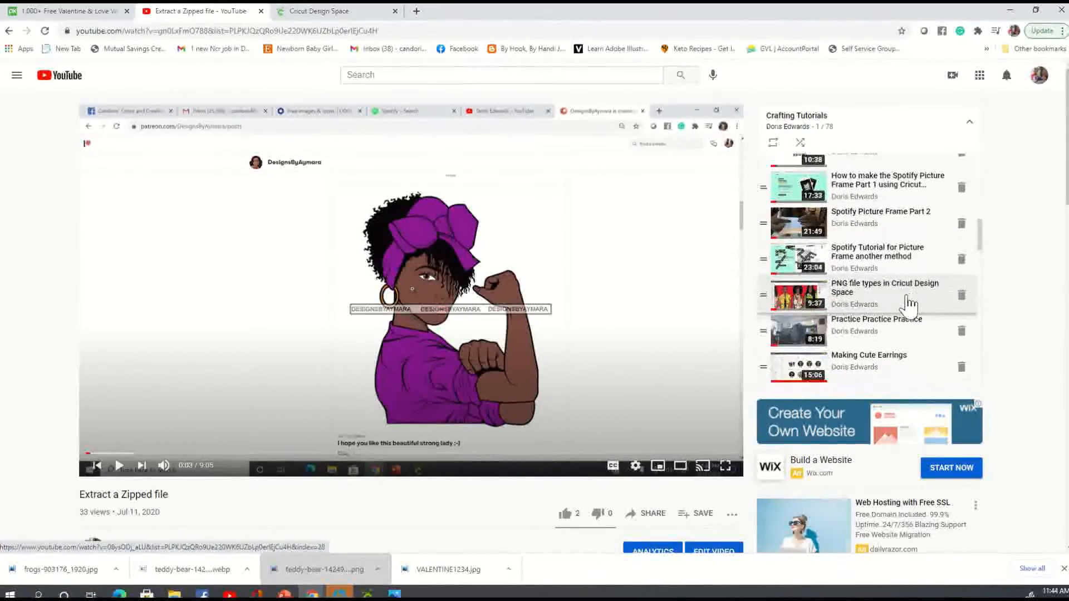
scroll(909, 305, "down", 5)
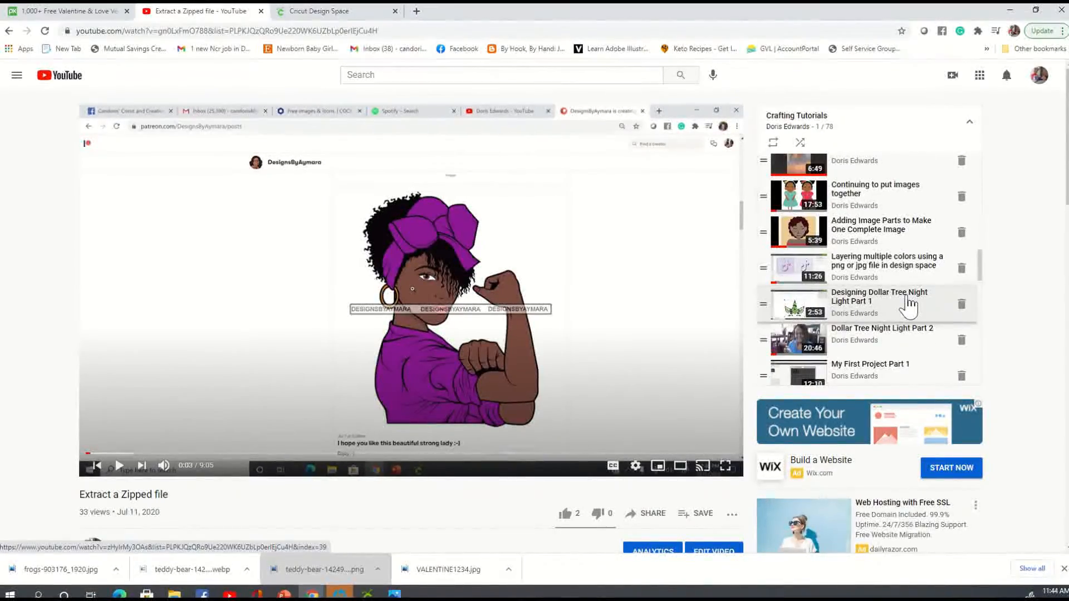
scroll(891, 356, "down", 1)
scroll(889, 368, "down", 12)
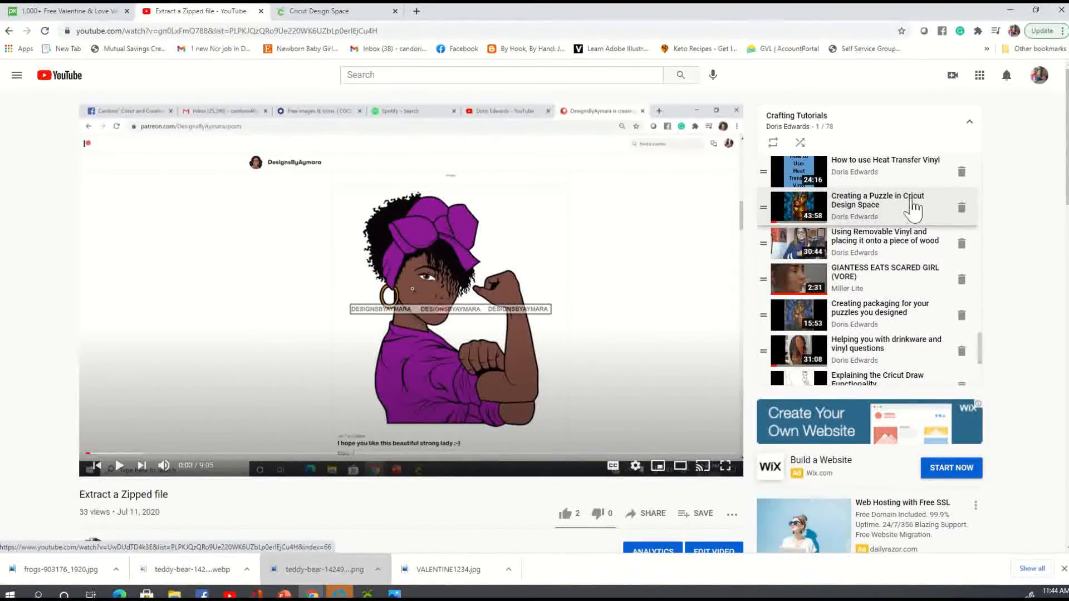
left_click(801, 209)
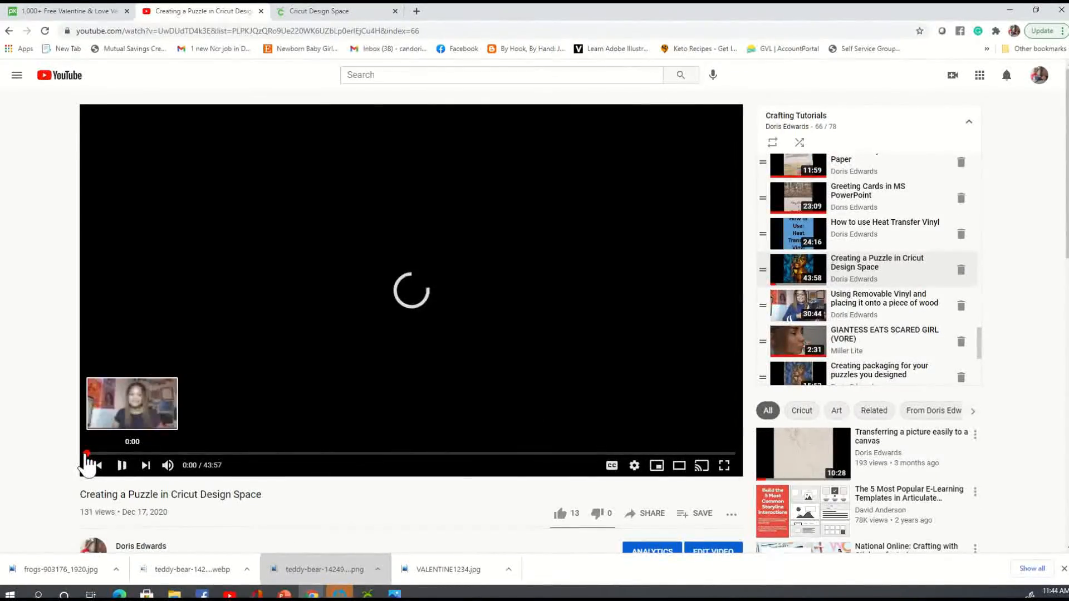
Skim the puzzle video forward to about 32:10 and pause it
left_click(123, 453)
left_click(123, 466)
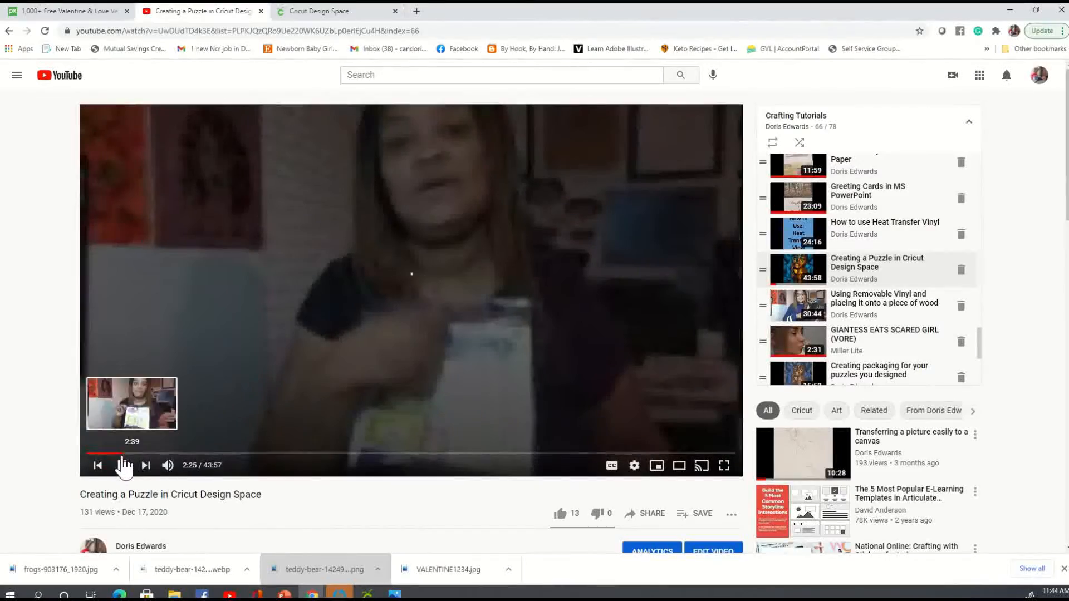
left_click(357, 453)
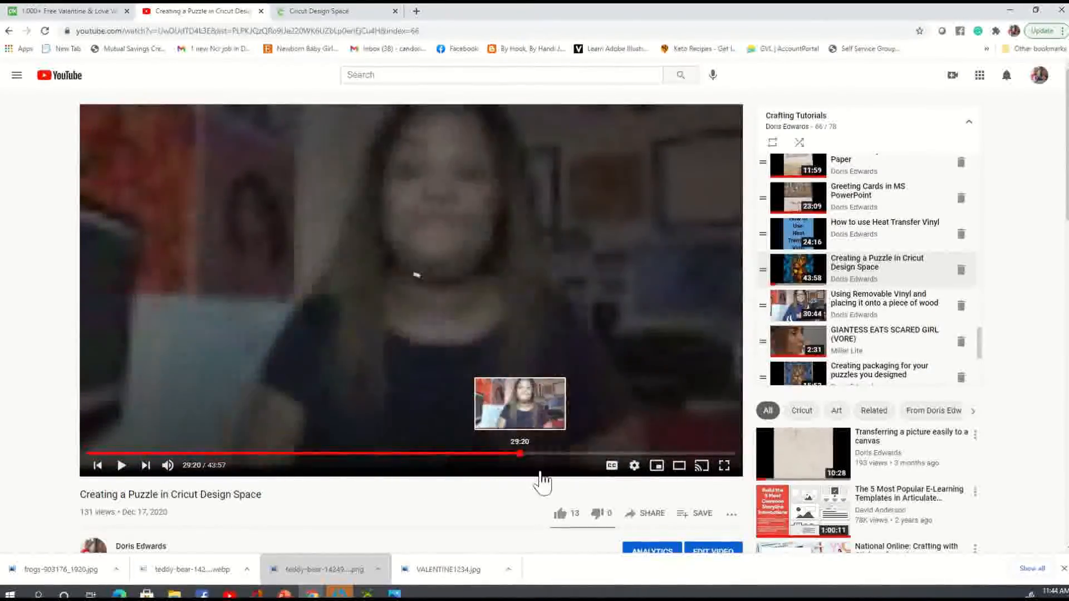
left_click(561, 473)
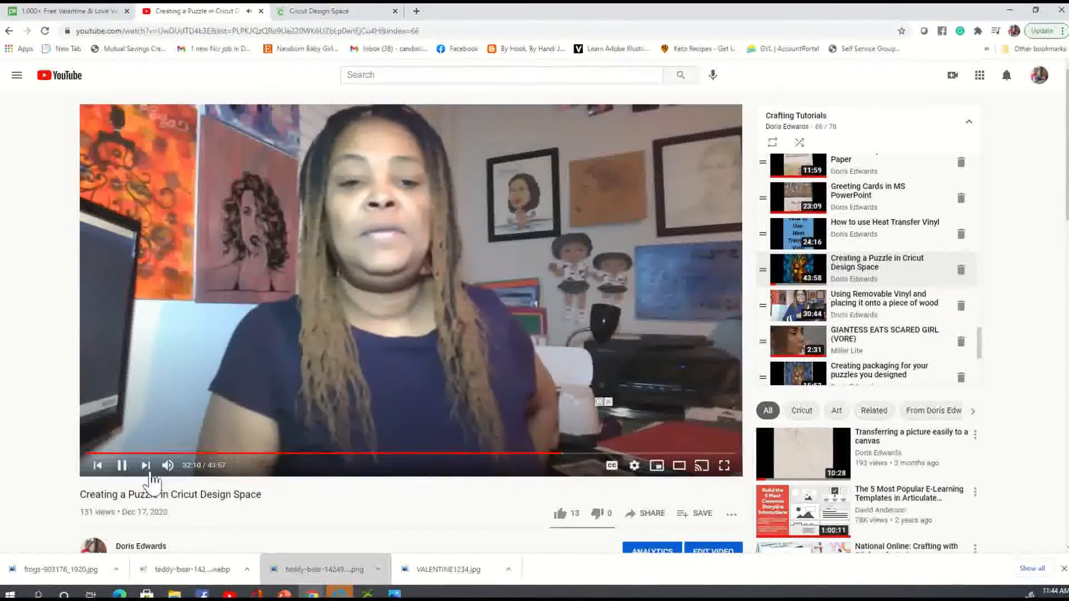
left_click(168, 465)
left_click(167, 466)
left_click(122, 468)
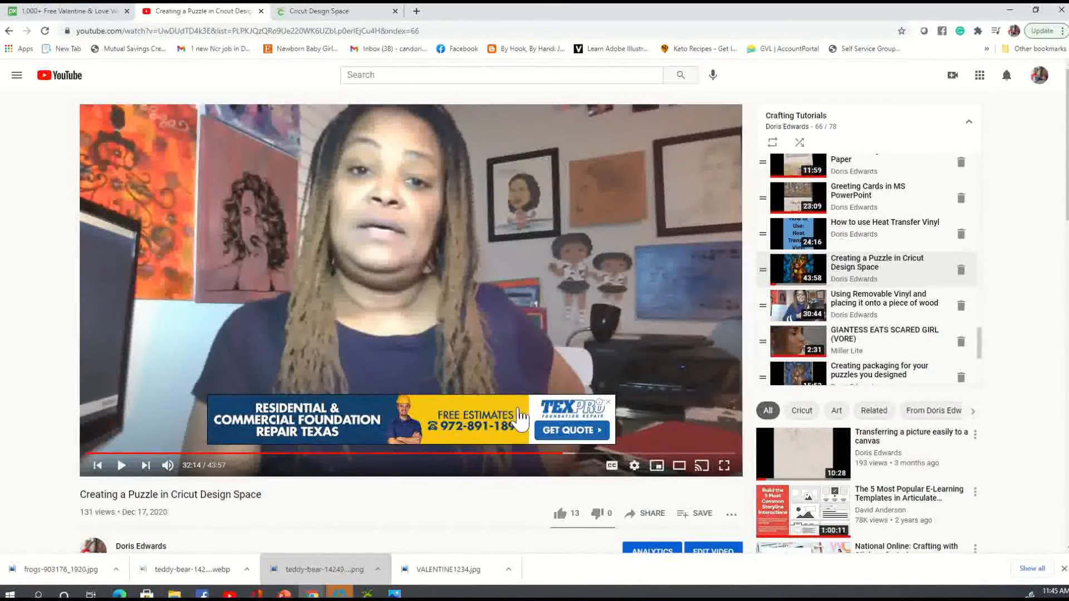
Switch to the RECORDINGS.pptx presentation in PowerPoint and open slide 1 with the teddy bear picture
left_click(284, 594)
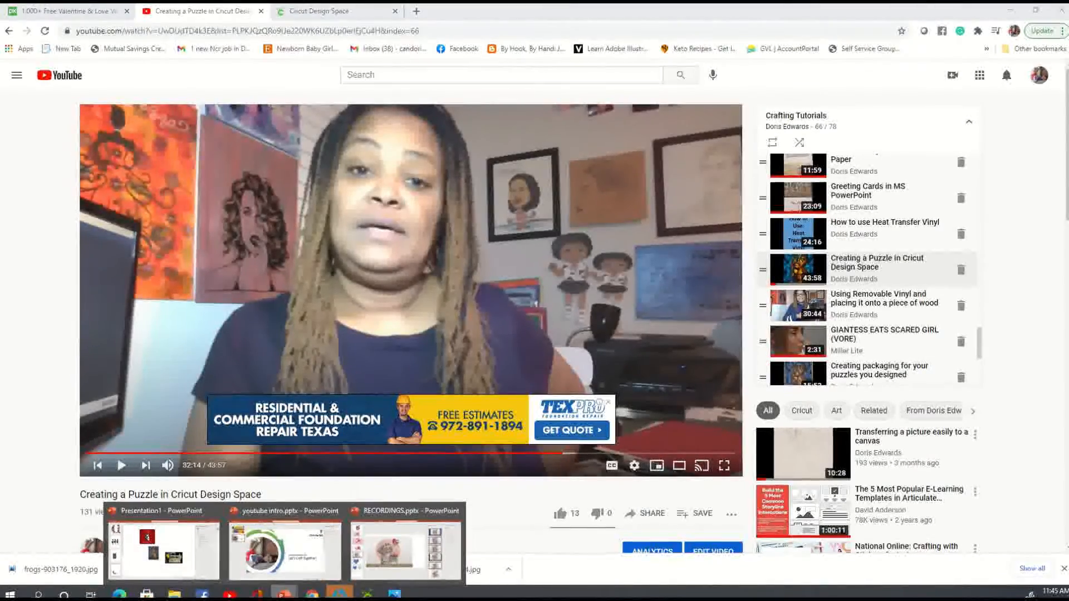
left_click(423, 567)
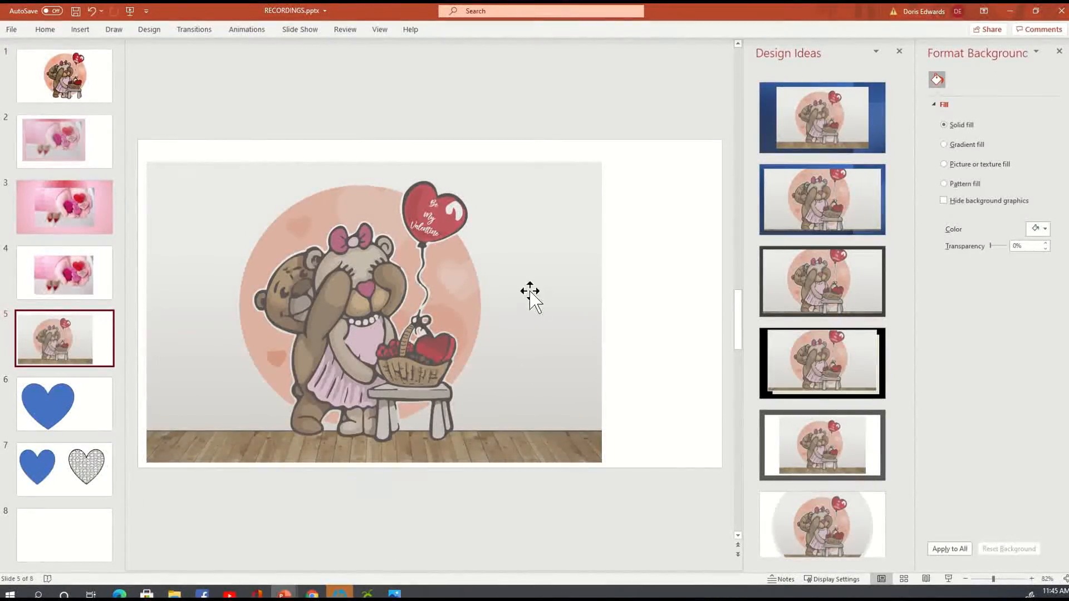
left_click(83, 92)
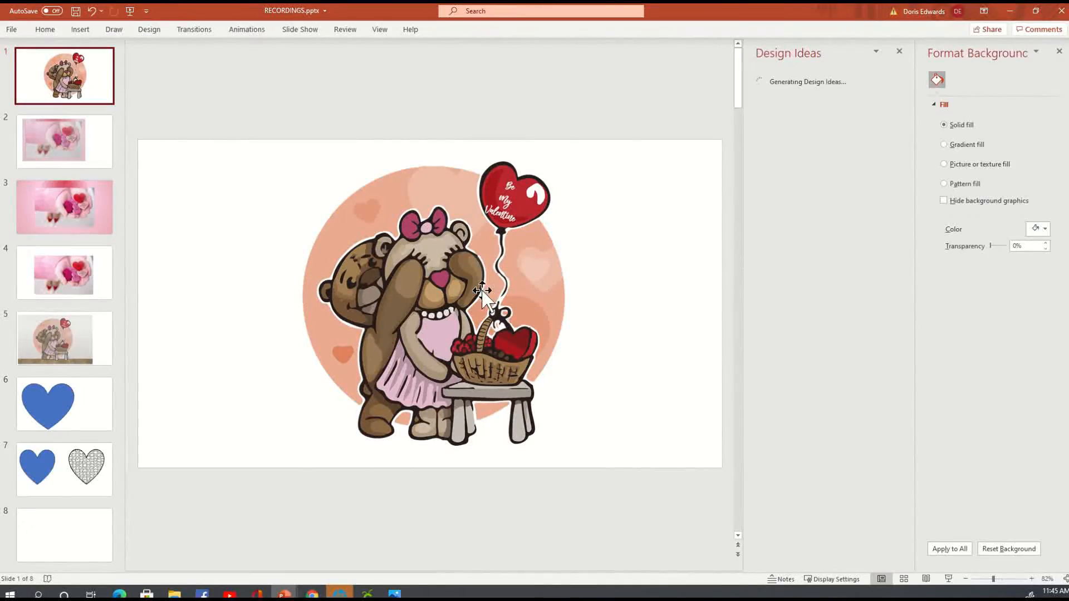
Group the teddy bear picture with its "Be My Valentine" text on slide 1 and shift the group slightly to the right
left_click_drag(443, 250, 439, 279)
left_click_drag(488, 330, 453, 313)
left_click(568, 274)
left_click_drag(246, 138, 638, 471)
right_click(568, 198)
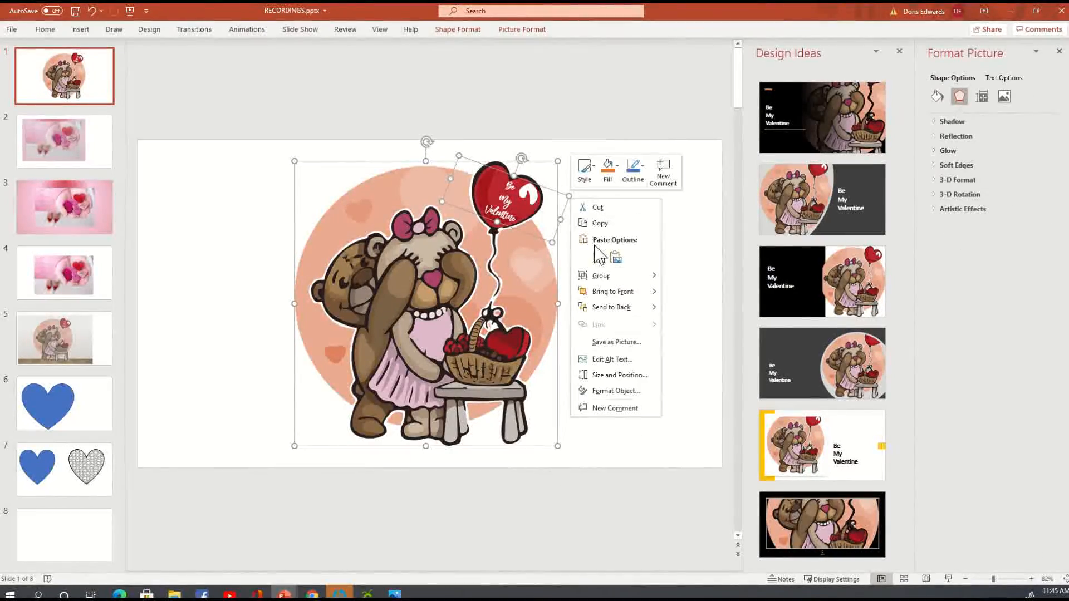
mouse_move(609, 277)
left_click(686, 277)
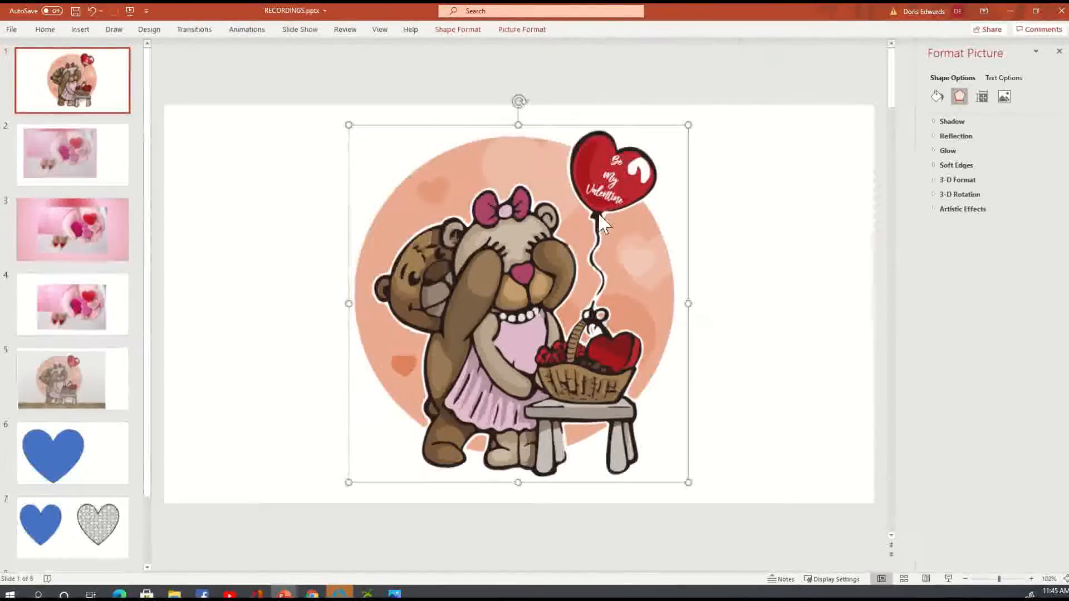
left_click_drag(328, 240, 615, 236)
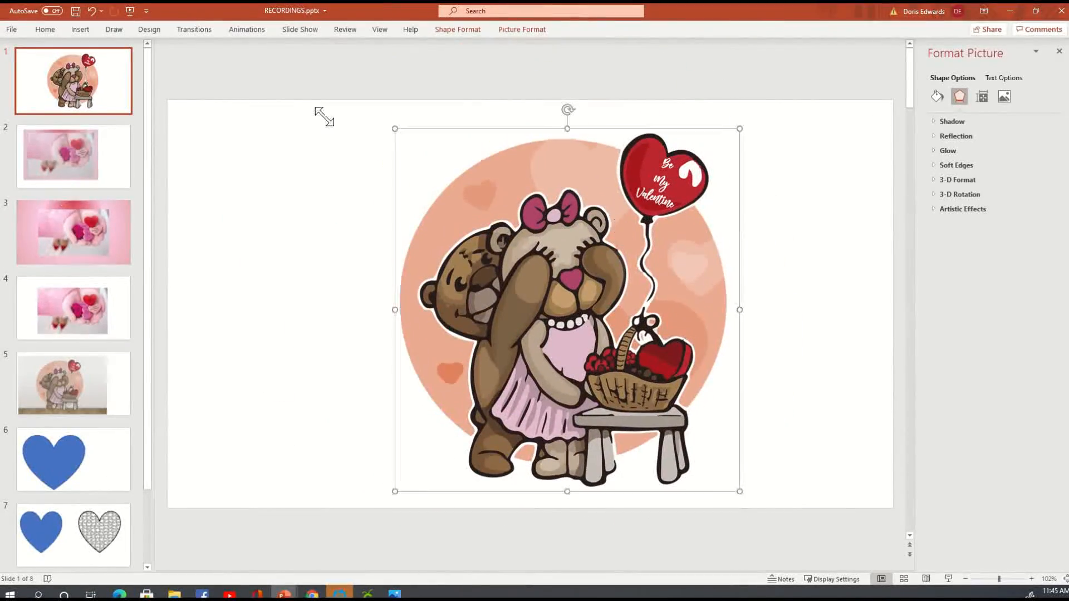
Move the teddy bear picture with the wooden floor on slide 5 up and to the right, against the slide's upper edge
left_click(88, 364)
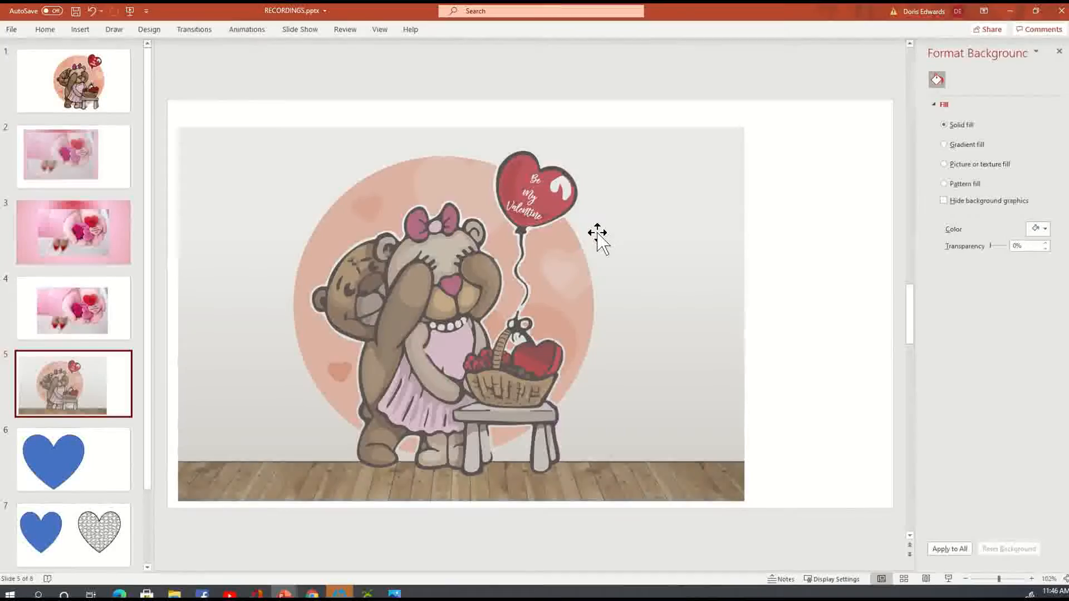
left_click(564, 327)
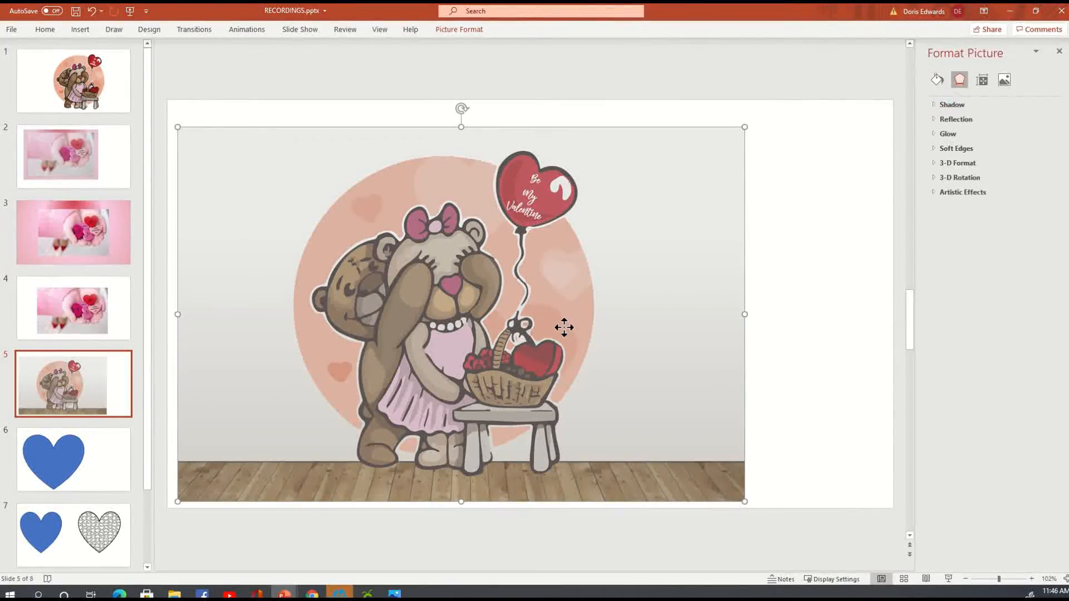
left_click_drag(392, 311, 449, 283)
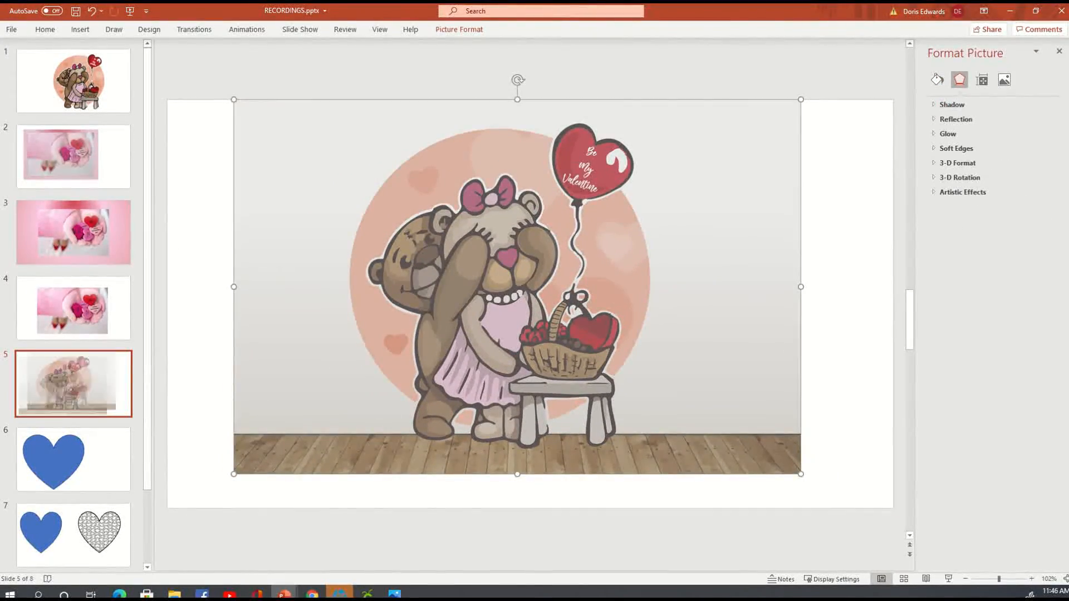
Move the teddy bear picture on slide 5 slightly down and to the right, nearer the slide's centre, and deselect it
left_click_drag(262, 143, 261, 144)
left_click_drag(227, 203, 295, 234)
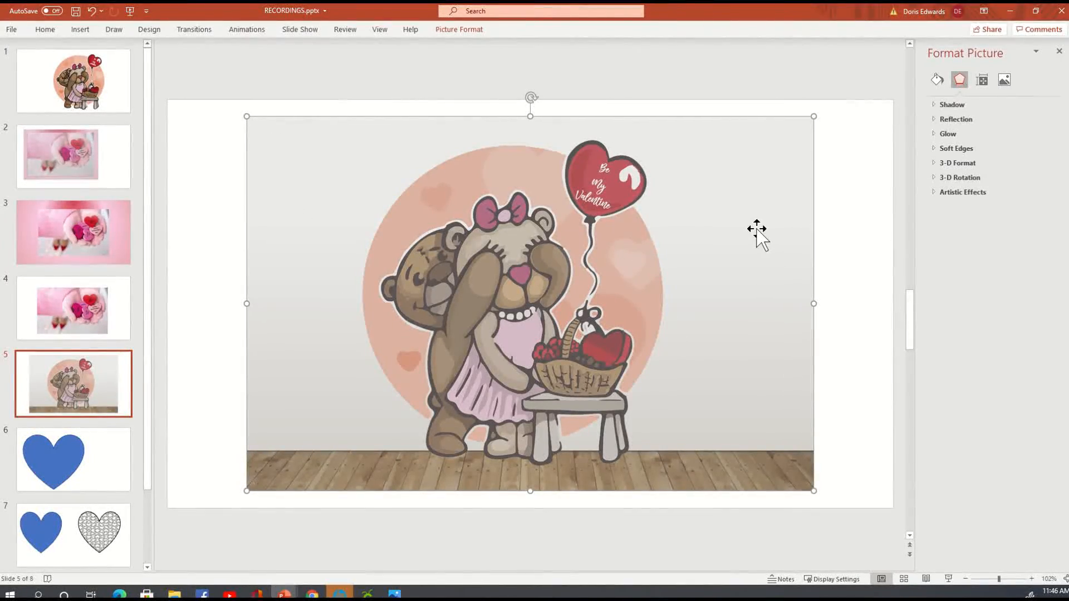
left_click(401, 111)
left_click(392, 150)
left_click(160, 333)
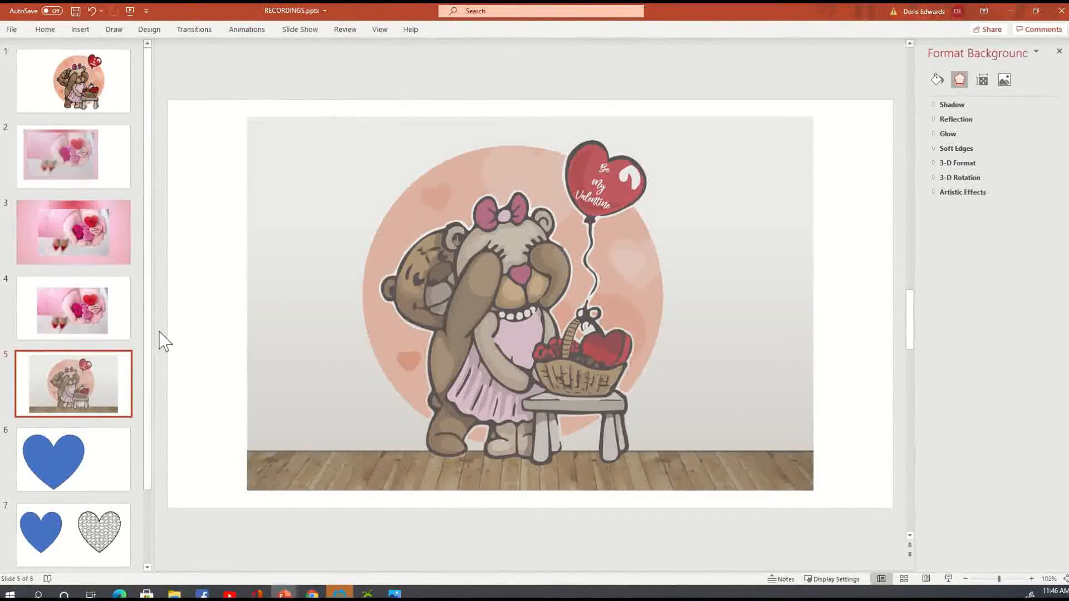
Switch to Cricut Design Space and deselect the attached teddy bear jigsaw puzzle on the canvas
left_click(368, 594)
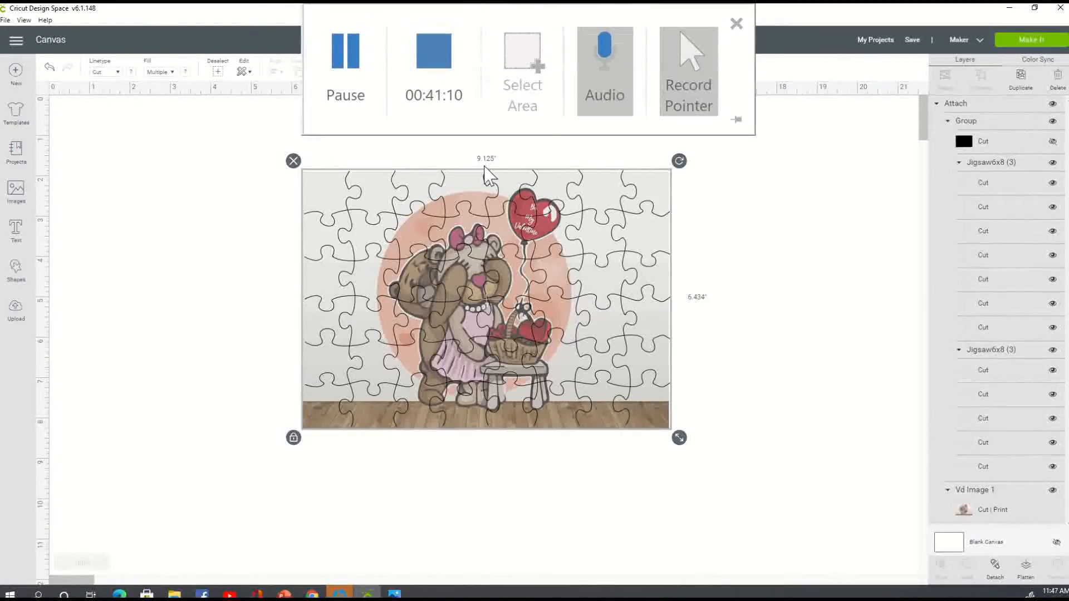
left_click(710, 217)
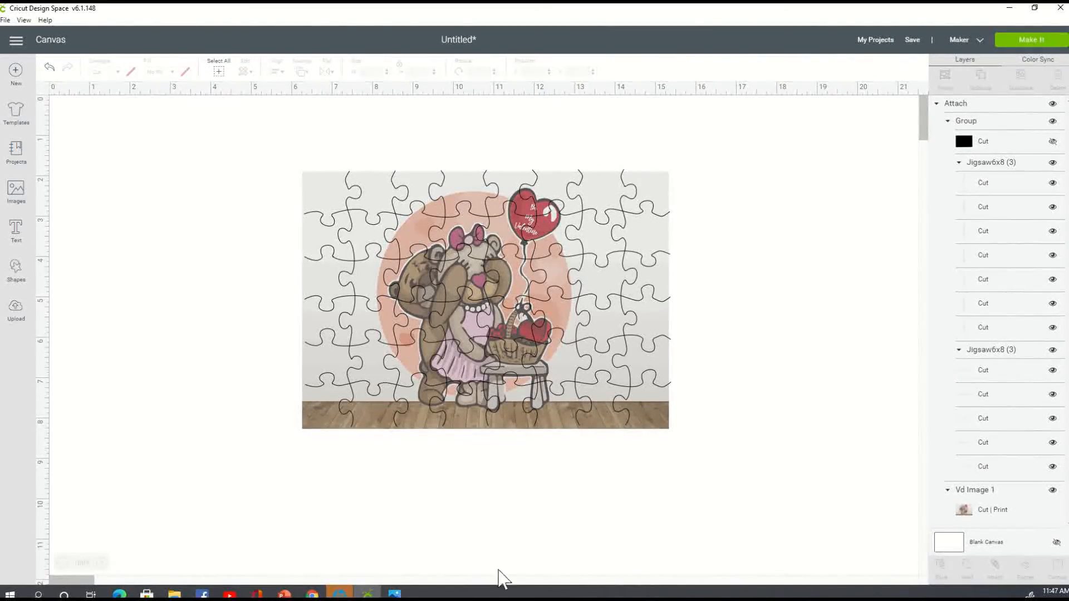
Switch to YouTube in Chrome, open the playlists of the signed-in account's own channel and close the mini player
mouse_move(312, 594)
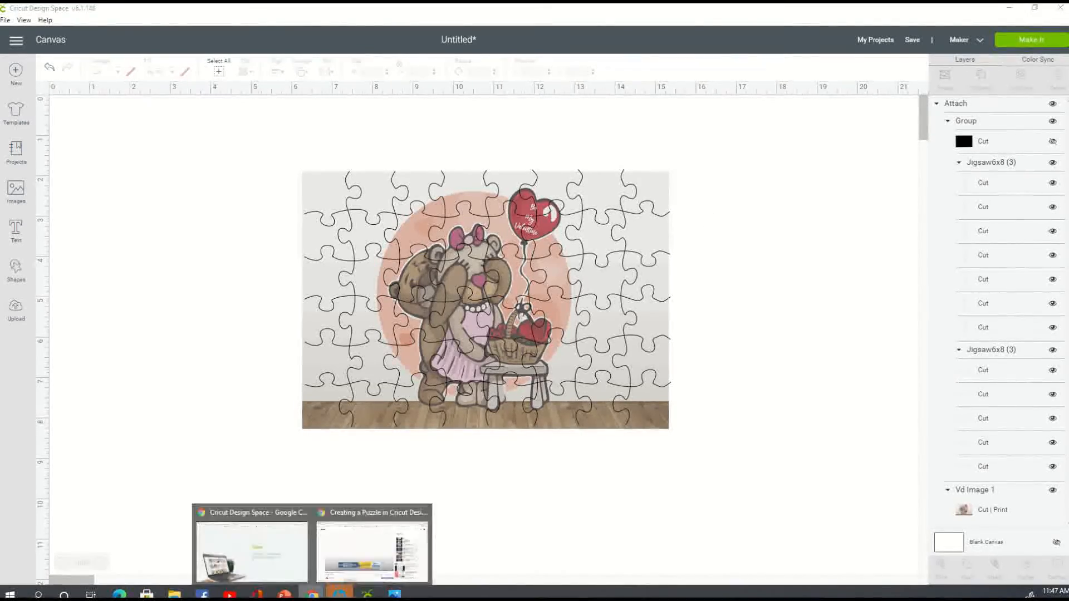
left_click(359, 568)
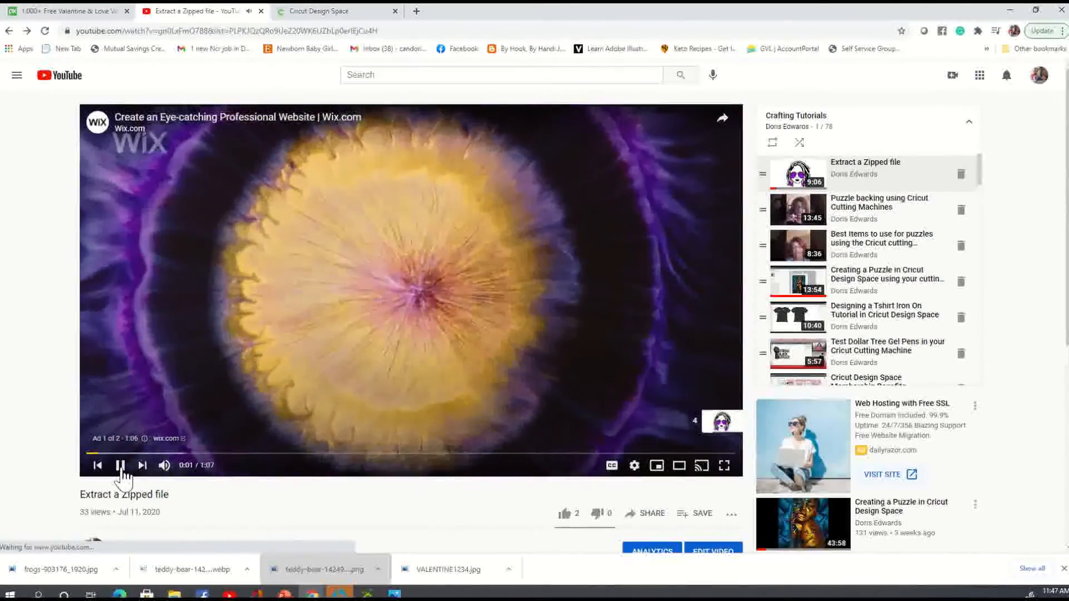
left_click(1039, 81)
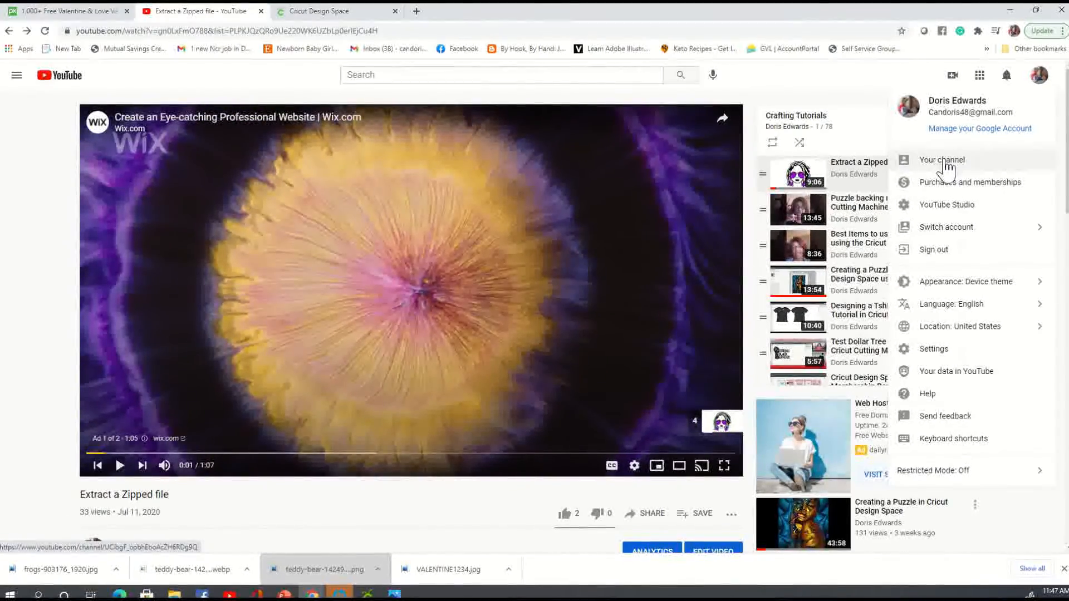
left_click(943, 163)
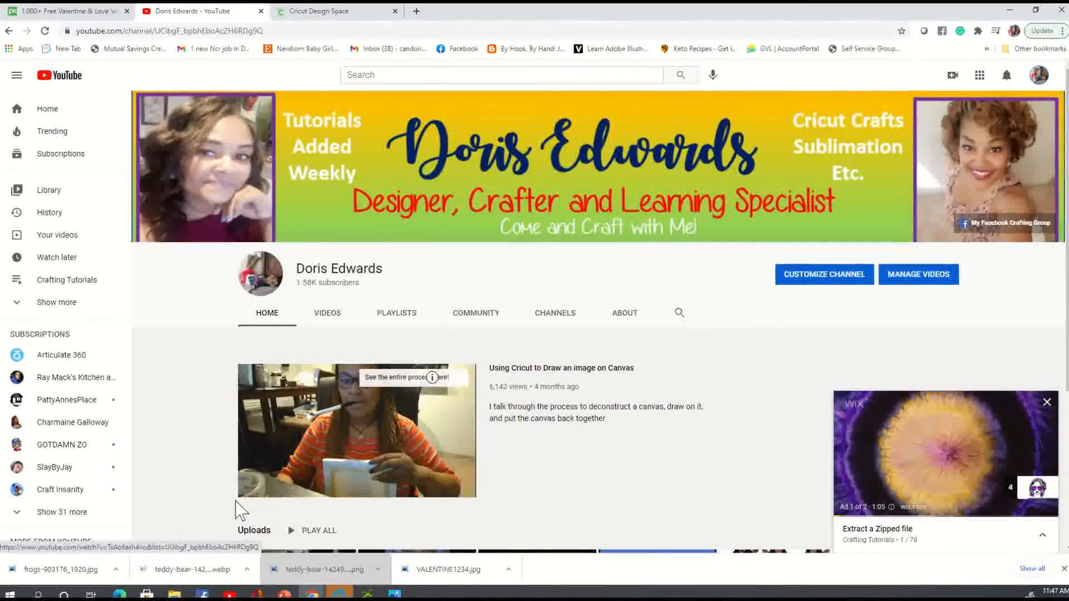
left_click(398, 318)
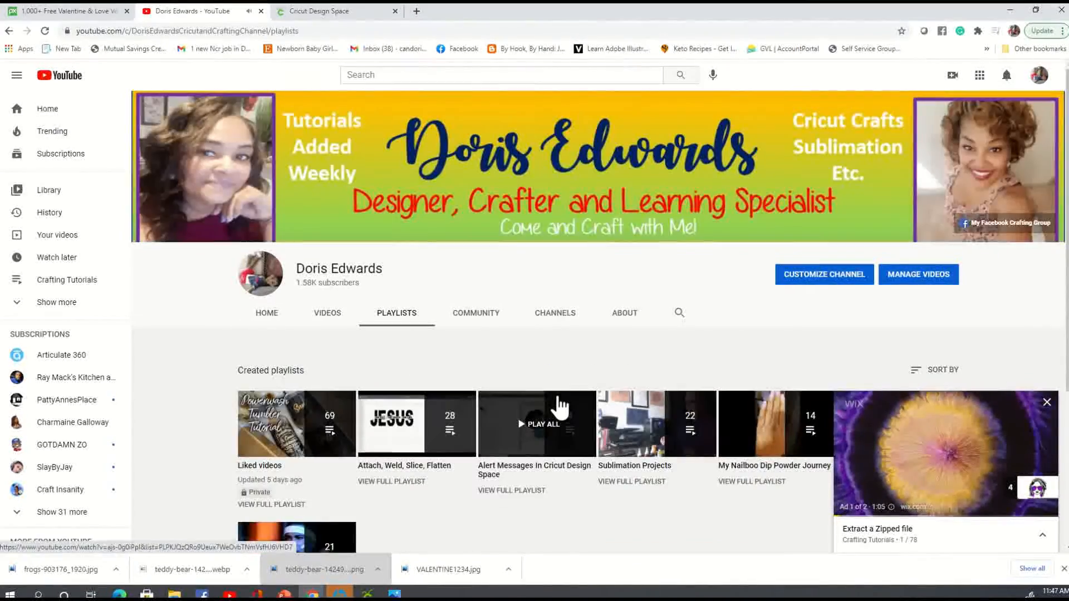
left_click(1048, 403)
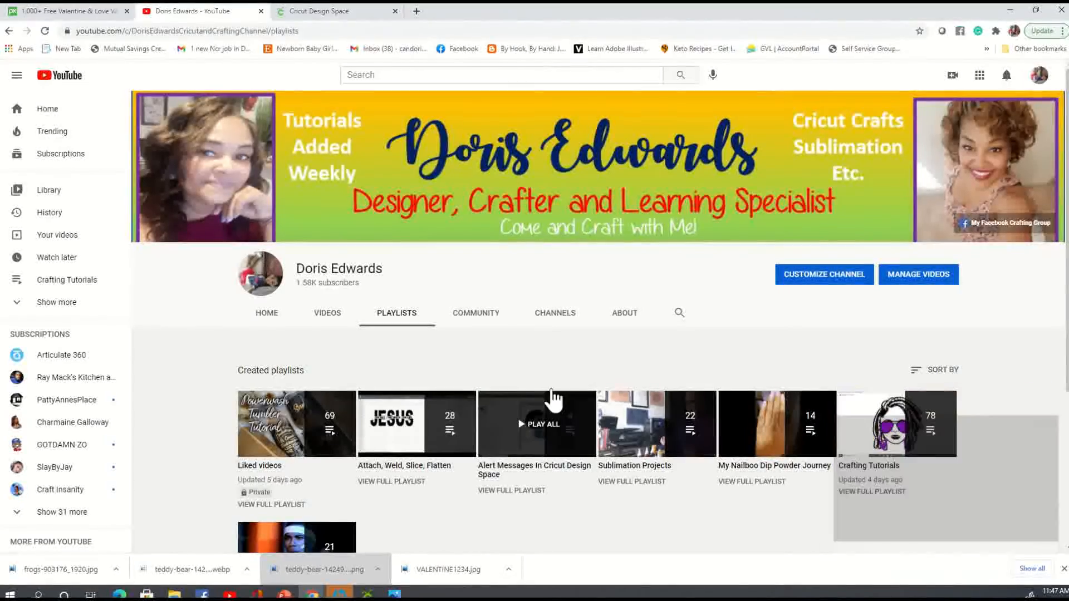
Open the "Attach, Weld, Slice, Flatten" playlist and pause its first video, "How to slice a word in Cricut Design Space"
scroll(443, 428, "down", 2)
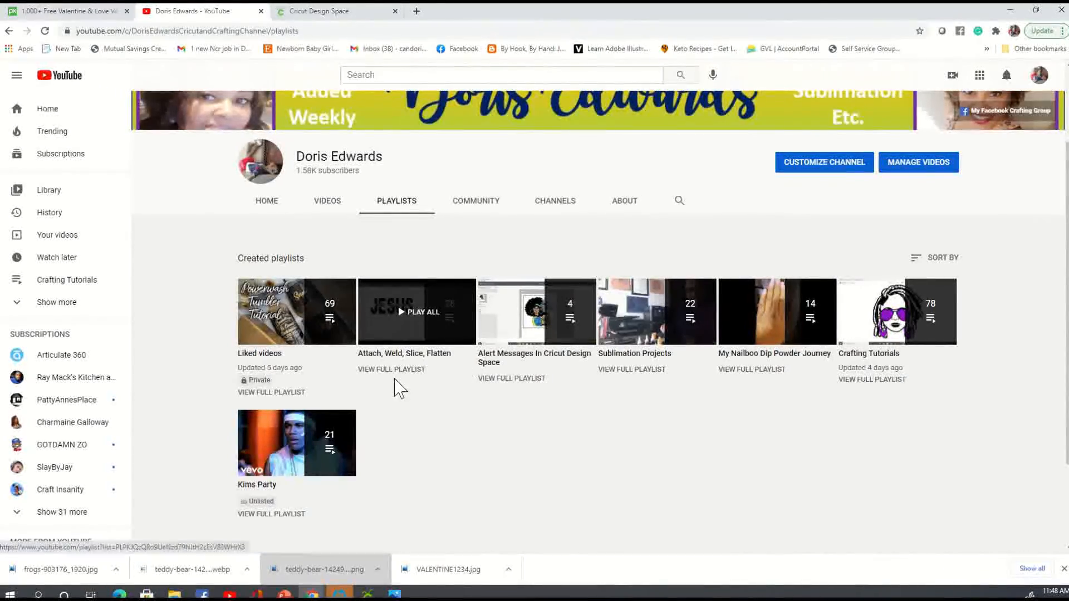
left_click(418, 310)
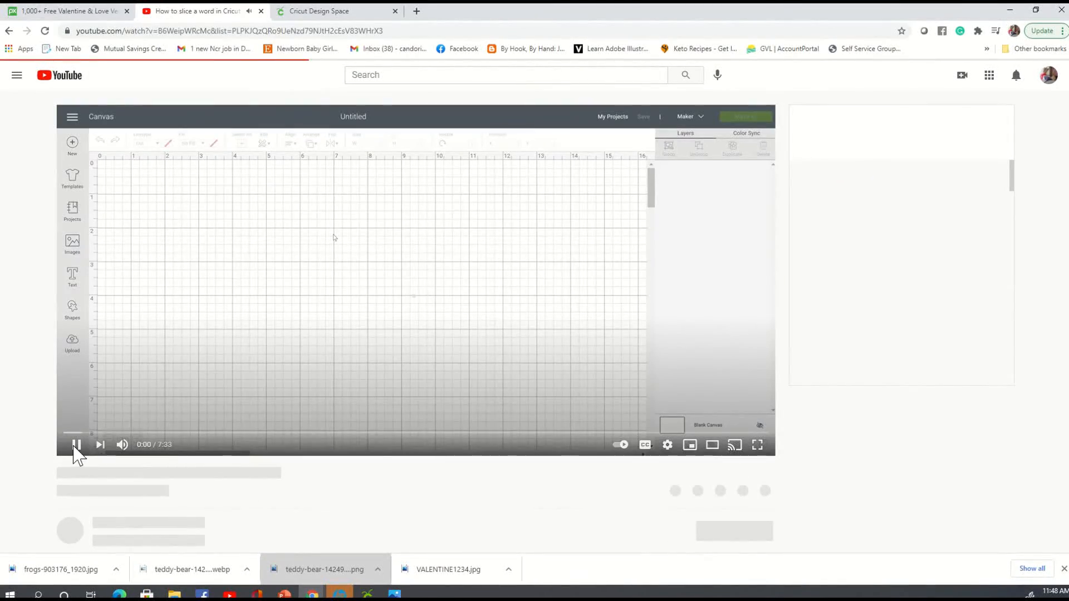
left_click(476, 345)
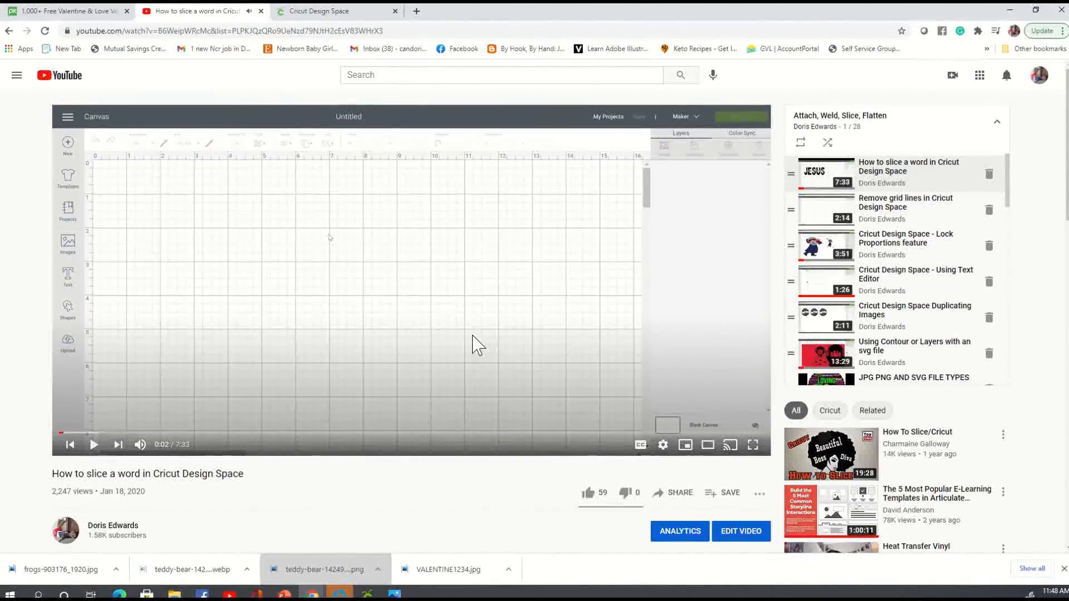